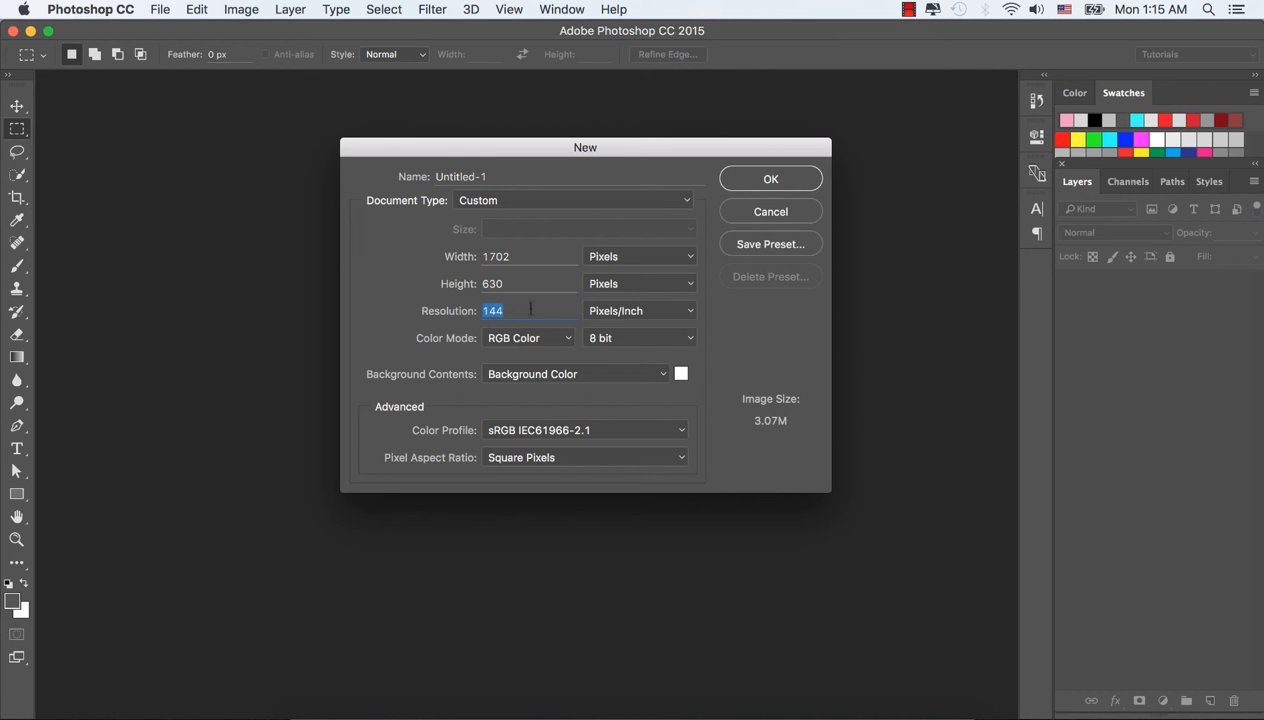
Step: Create a new 1702 × 630 pixel RGB document at 144 pixels/inch
left_click(767, 179)
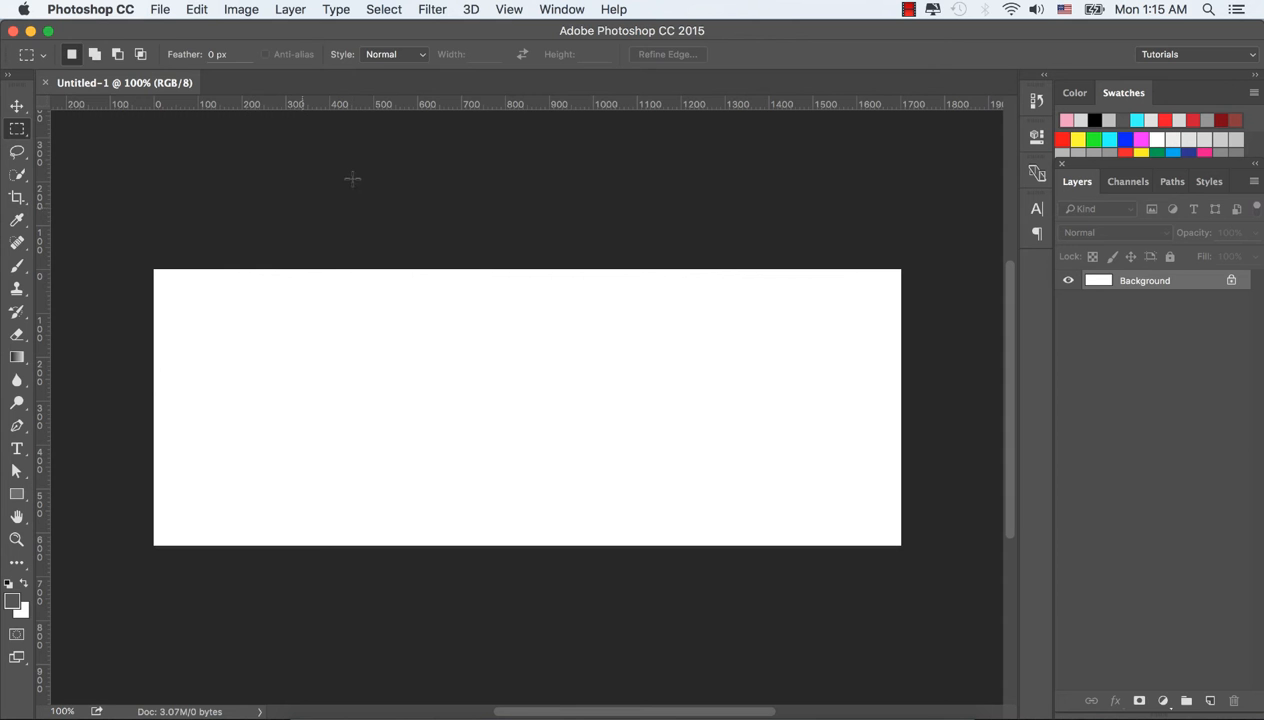
key("v")
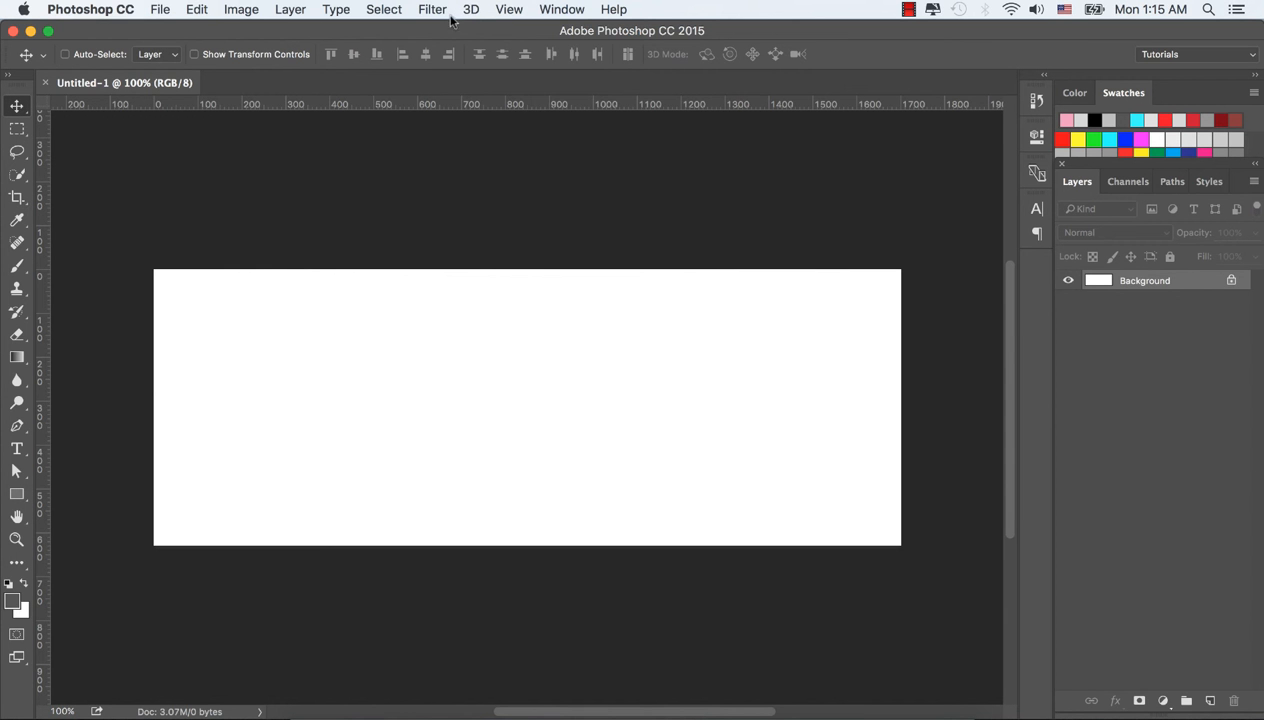
left_click(511, 9)
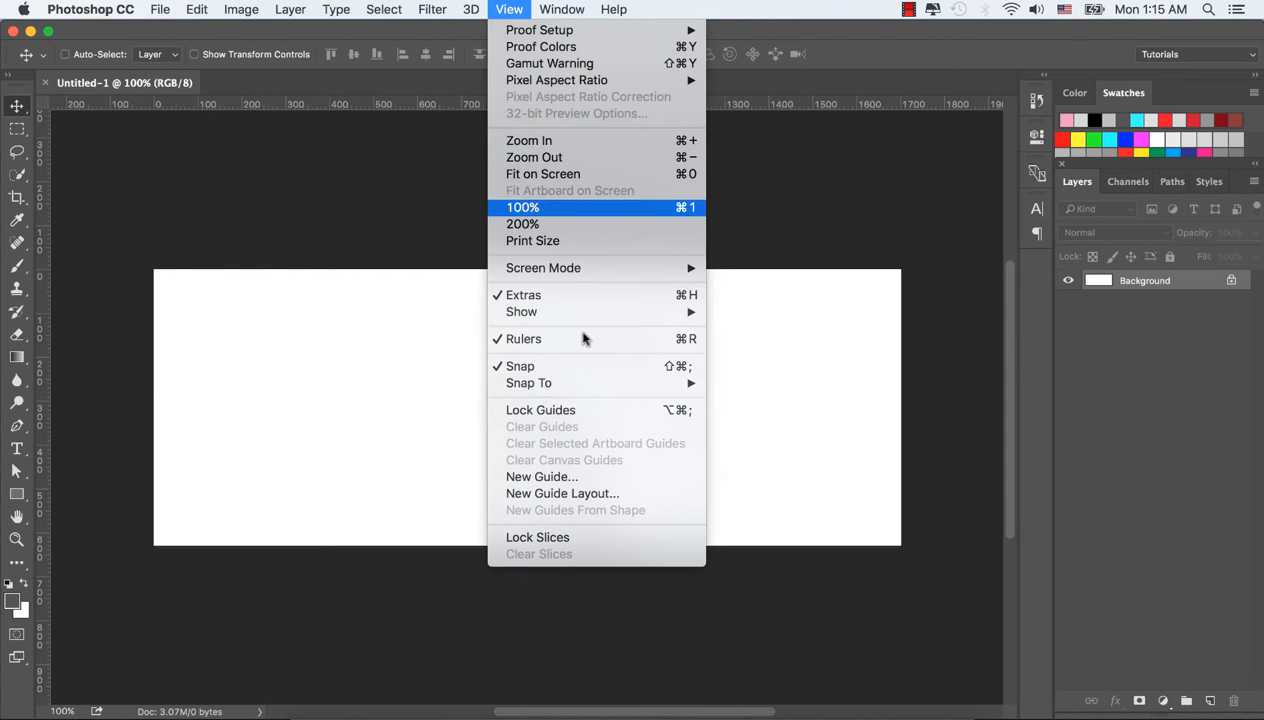
left_click(574, 478)
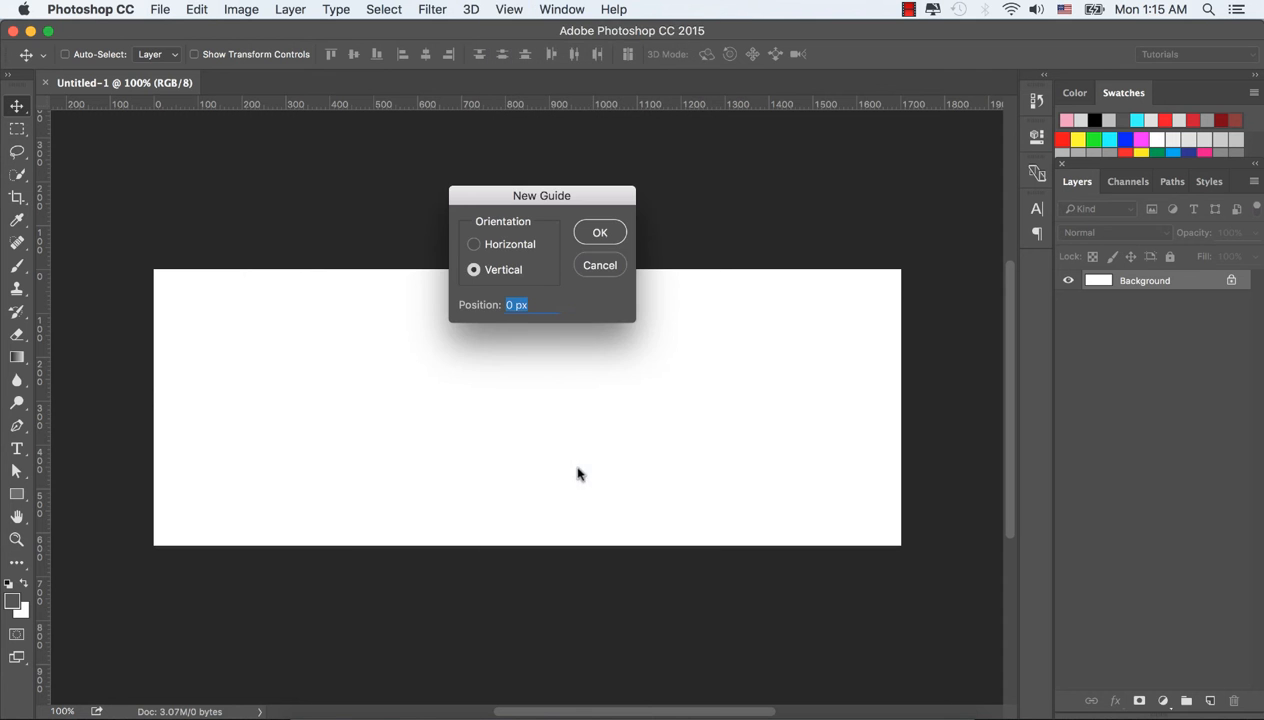
left_click(603, 270)
Step: Add a guide layout with 8 columns, 2 rows and 10 px margins on all sides of the canvas
left_click(510, 10)
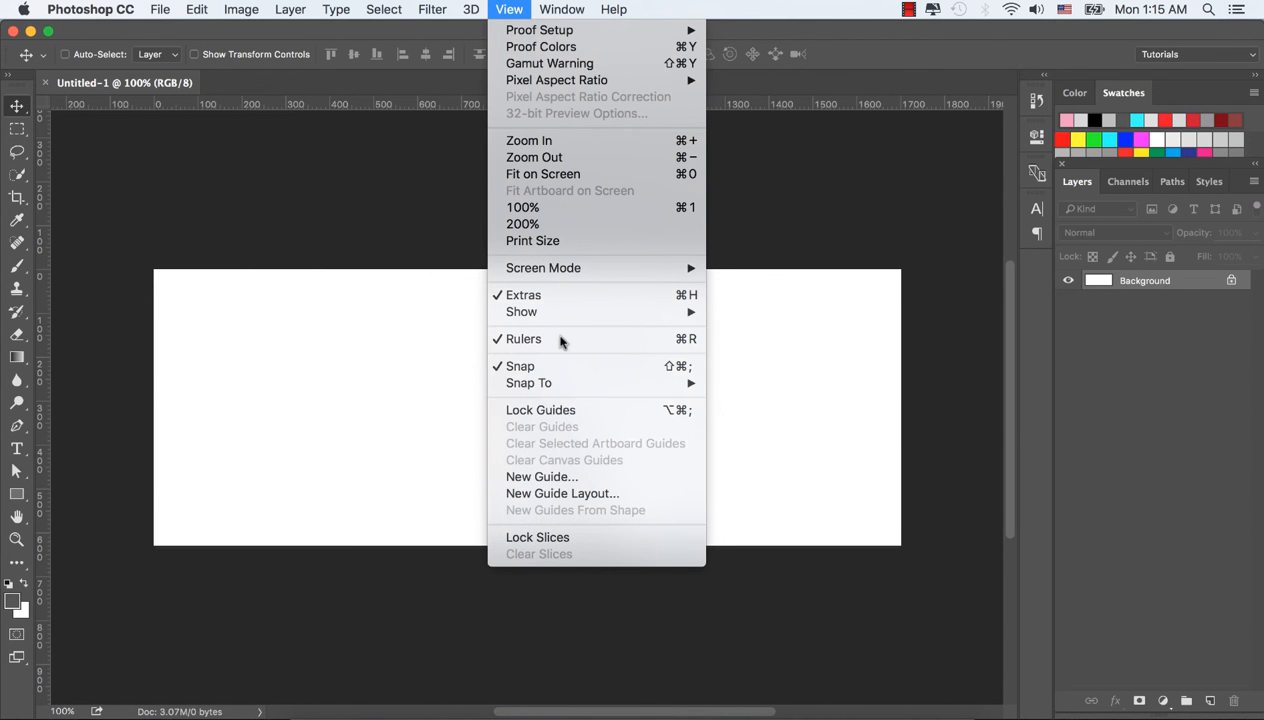
left_click(561, 494)
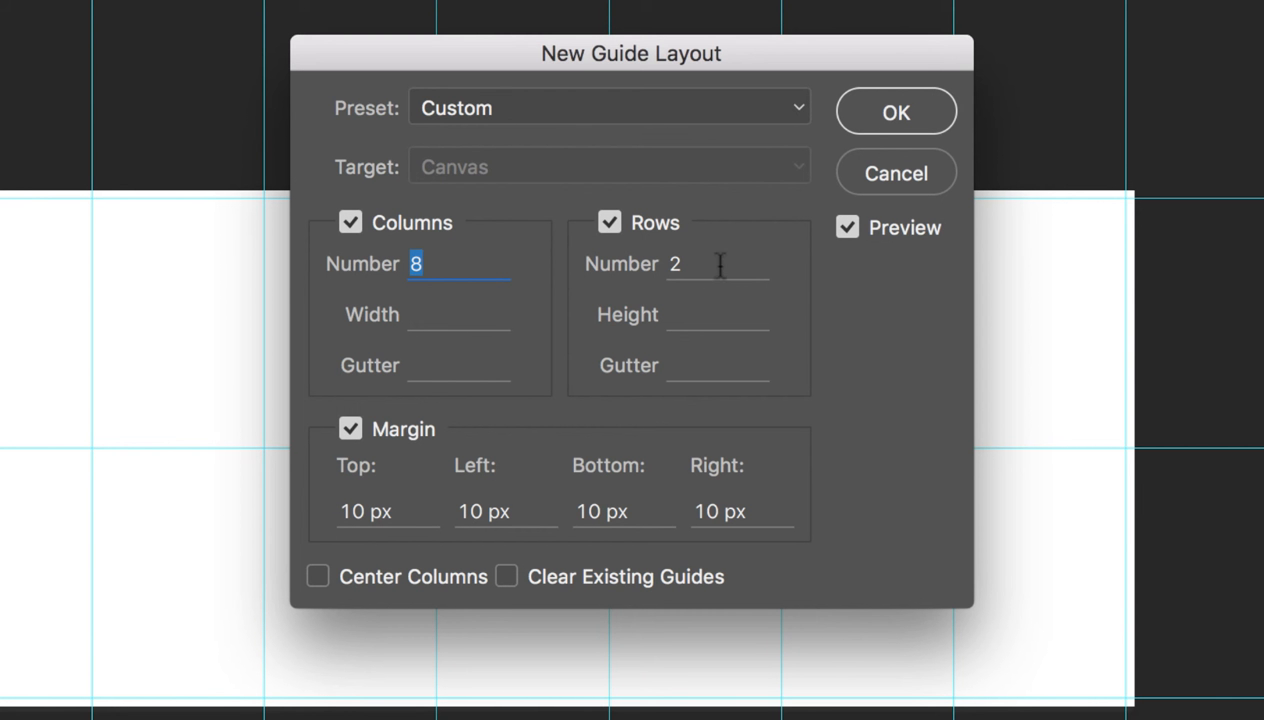
left_click(720, 264)
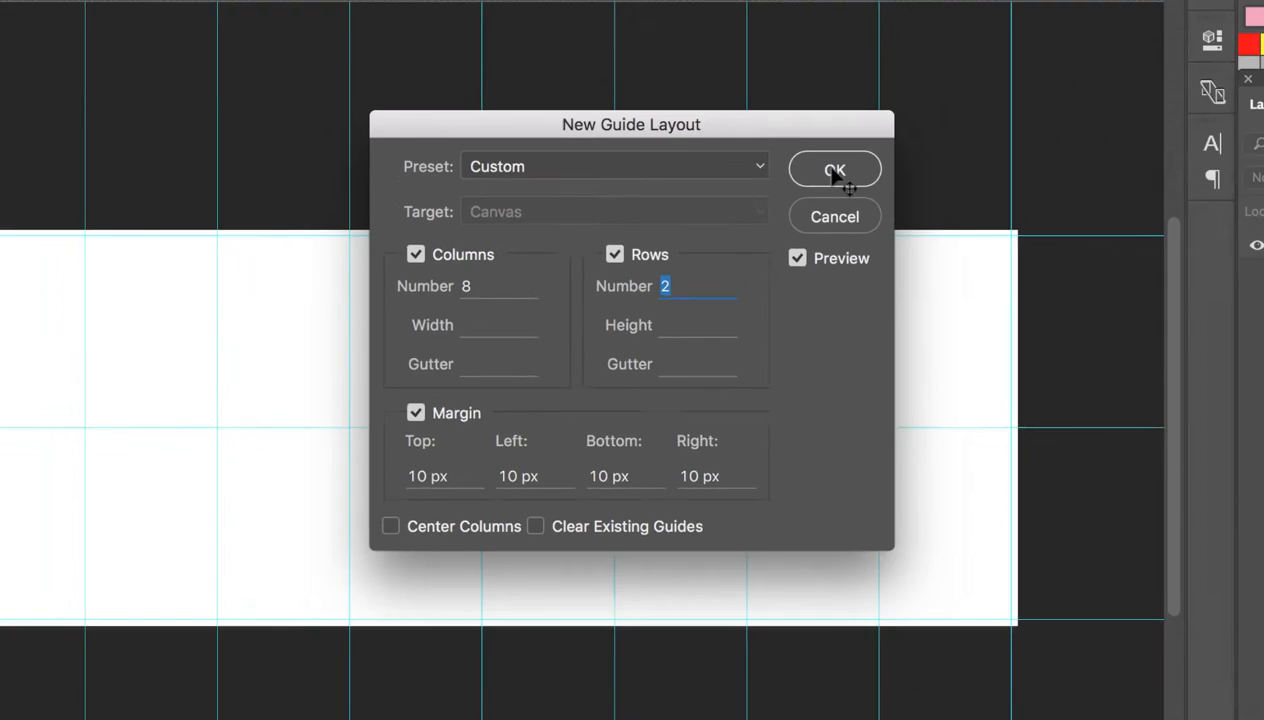
left_click(895, 113)
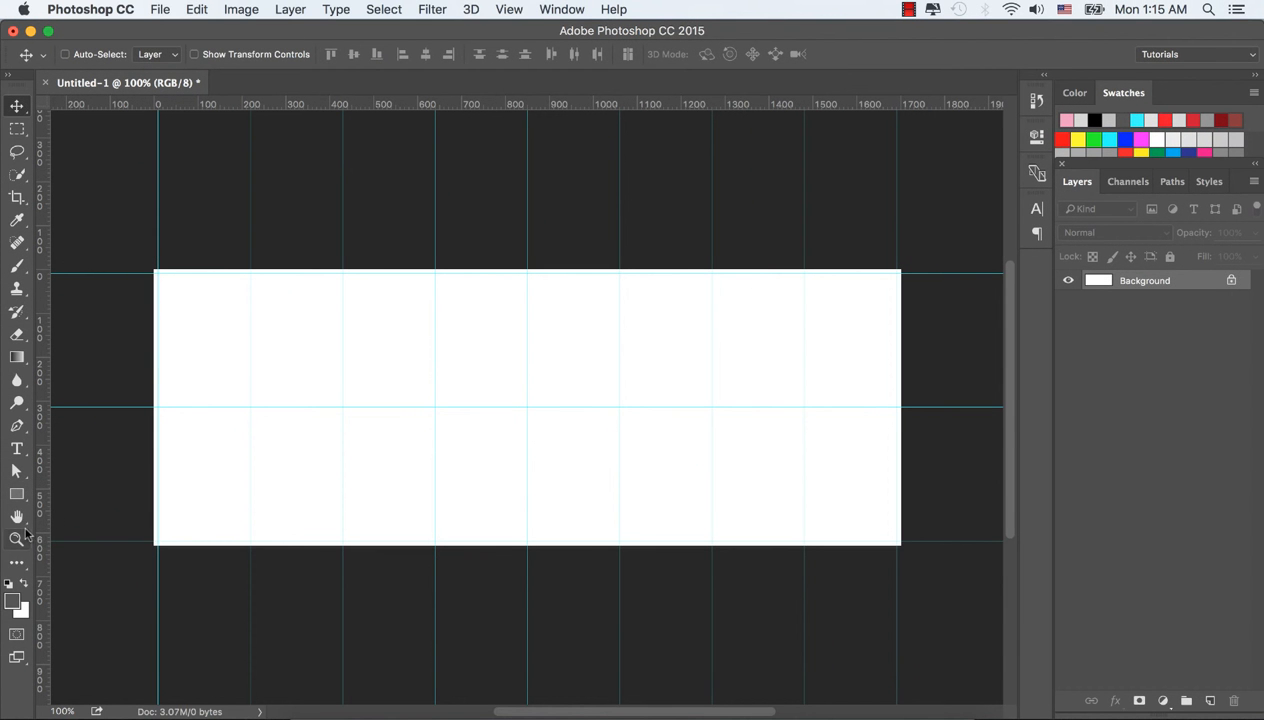
Step: Draw a rectangle shape about 631 × 305 px spanning the last three guide columns of the upper row
left_click(16, 493)
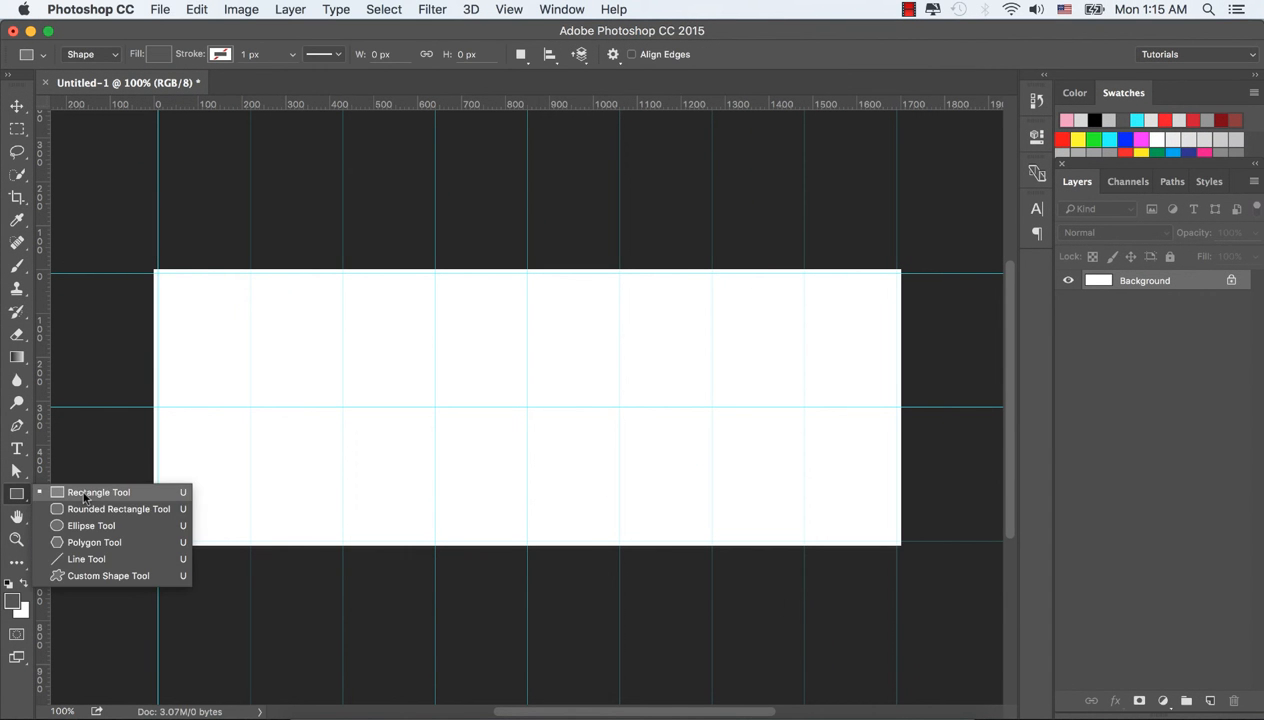
left_click(87, 492)
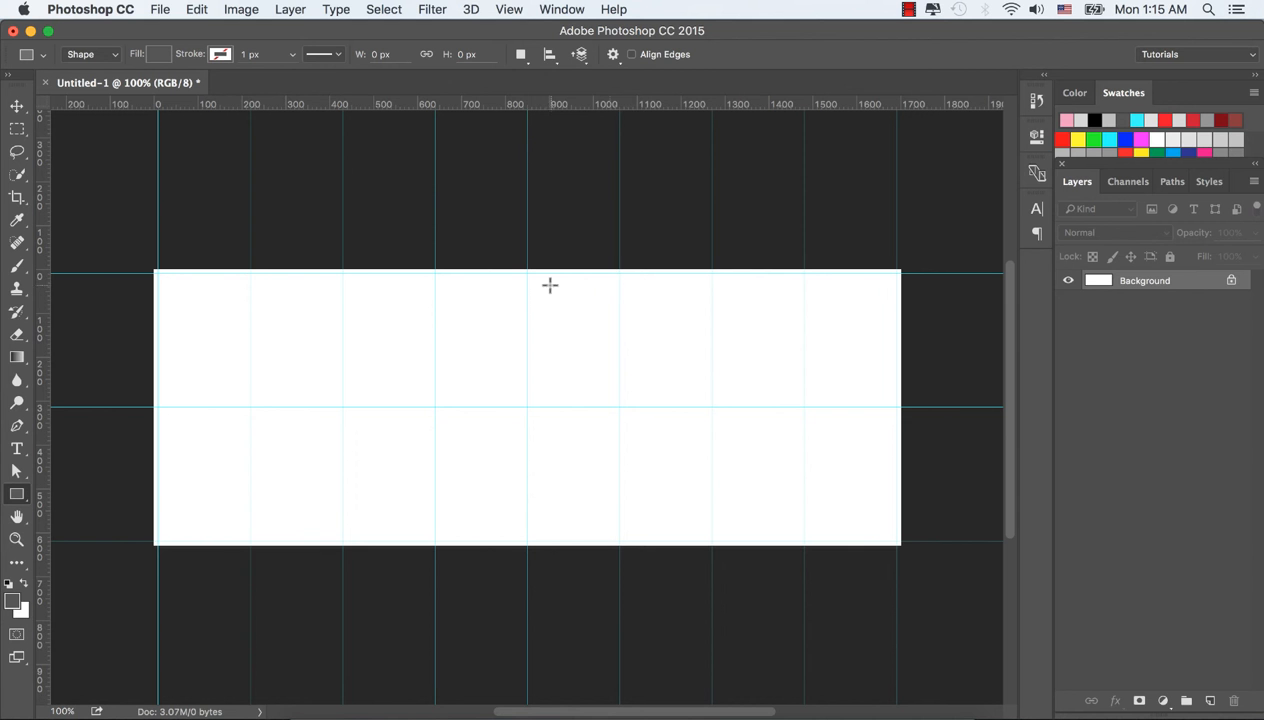
left_click_drag(621, 273, 890, 401)
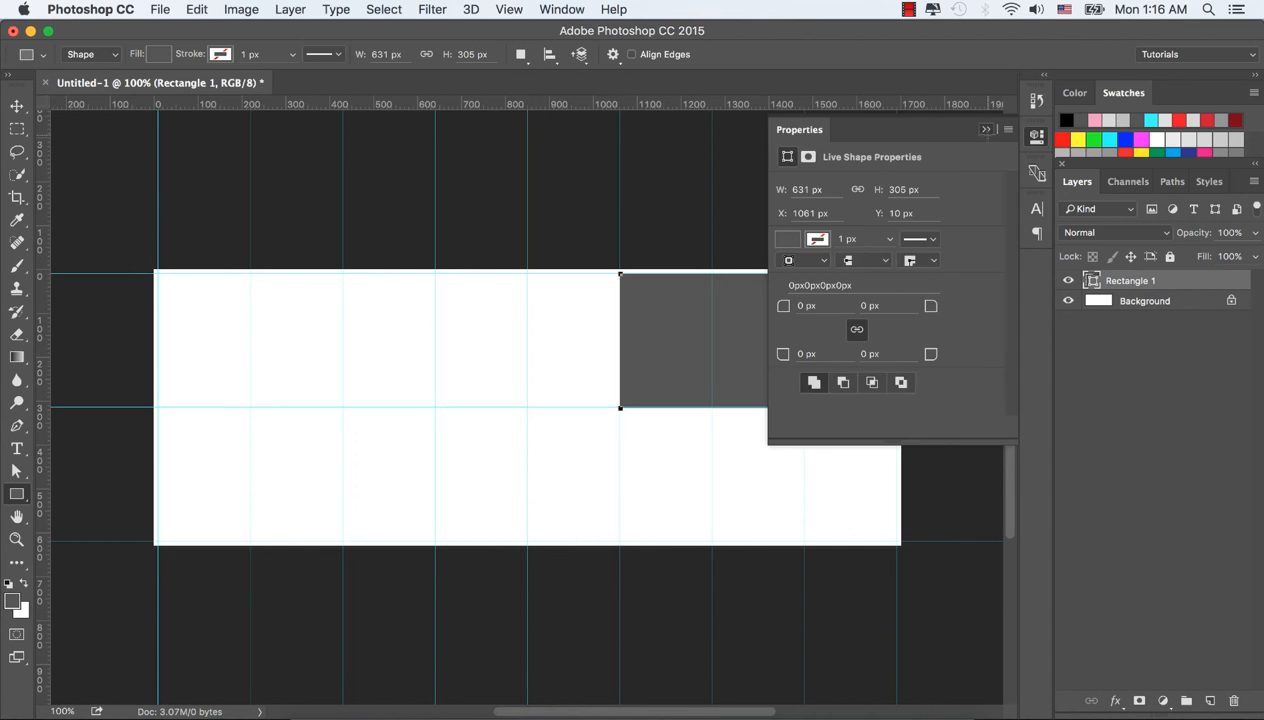
left_click(978, 126)
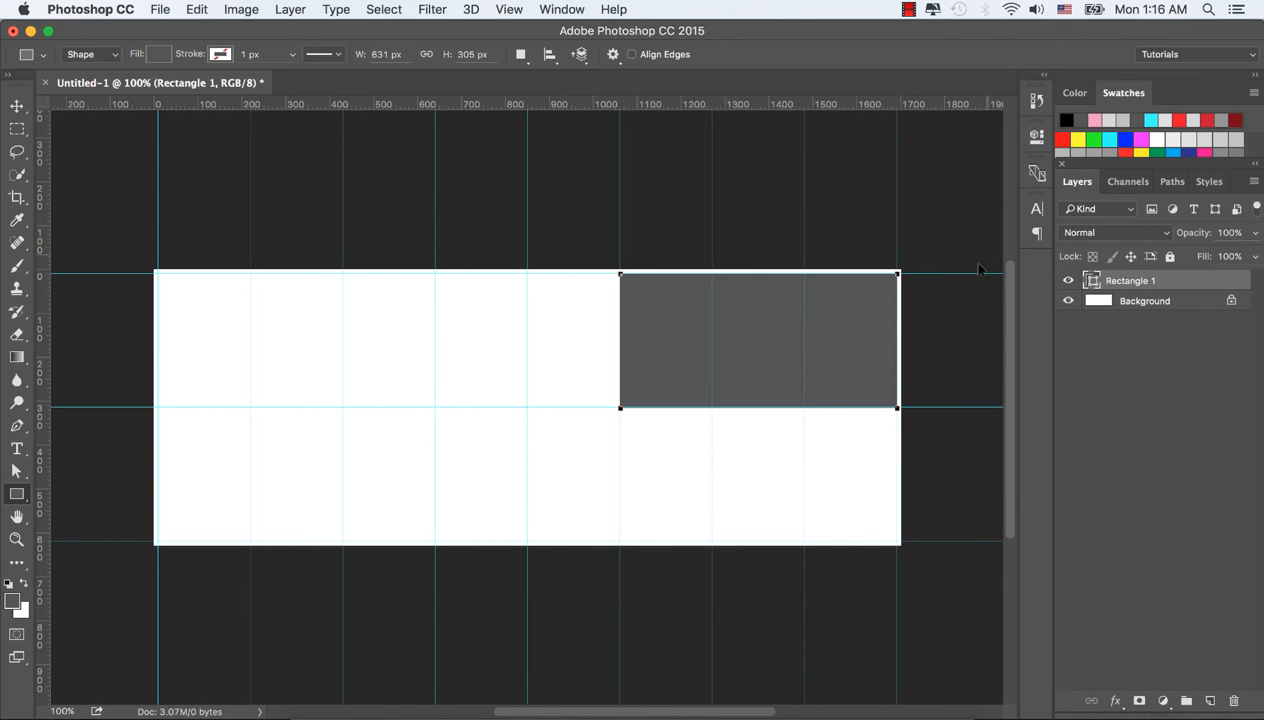
Step: Stretch the rectangle's right and top edges out to the canvas edges, making it about 641 × 315 px
key("super+t")
left_click_drag(896, 340, 902, 340)
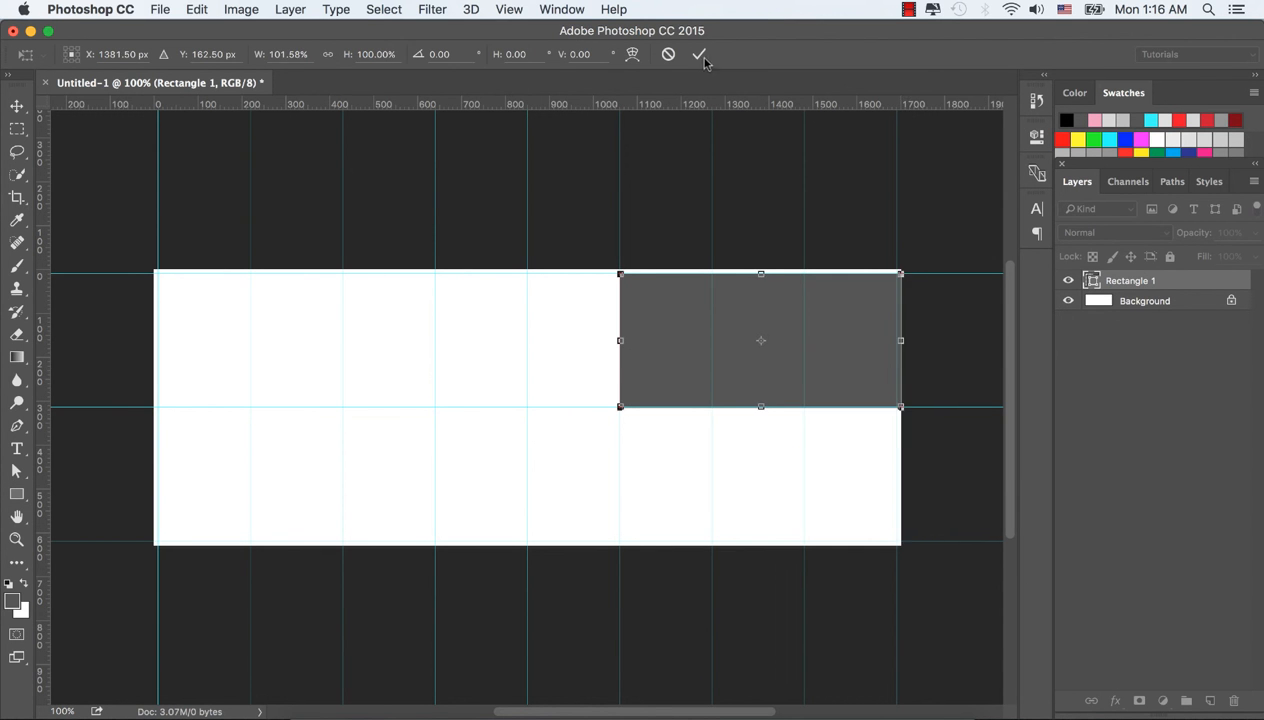
left_click(699, 56)
key("super+t")
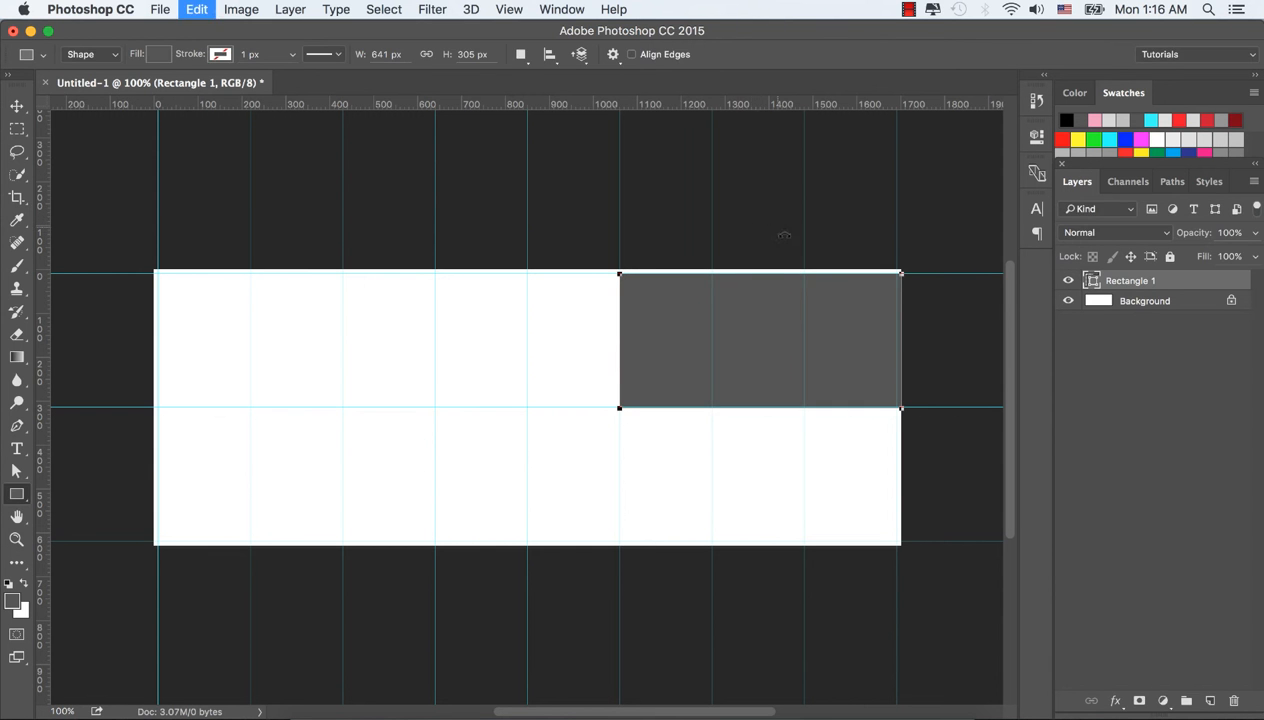
left_click_drag(761, 272, 761, 268)
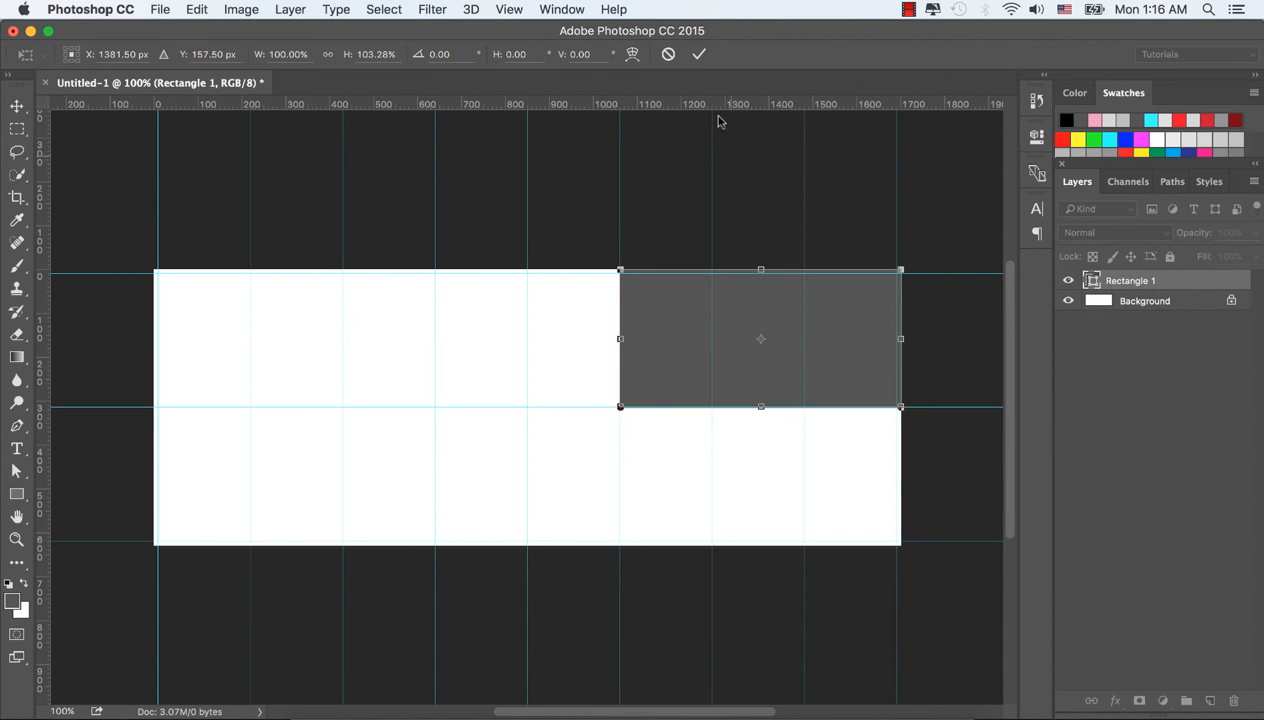
left_click(699, 54)
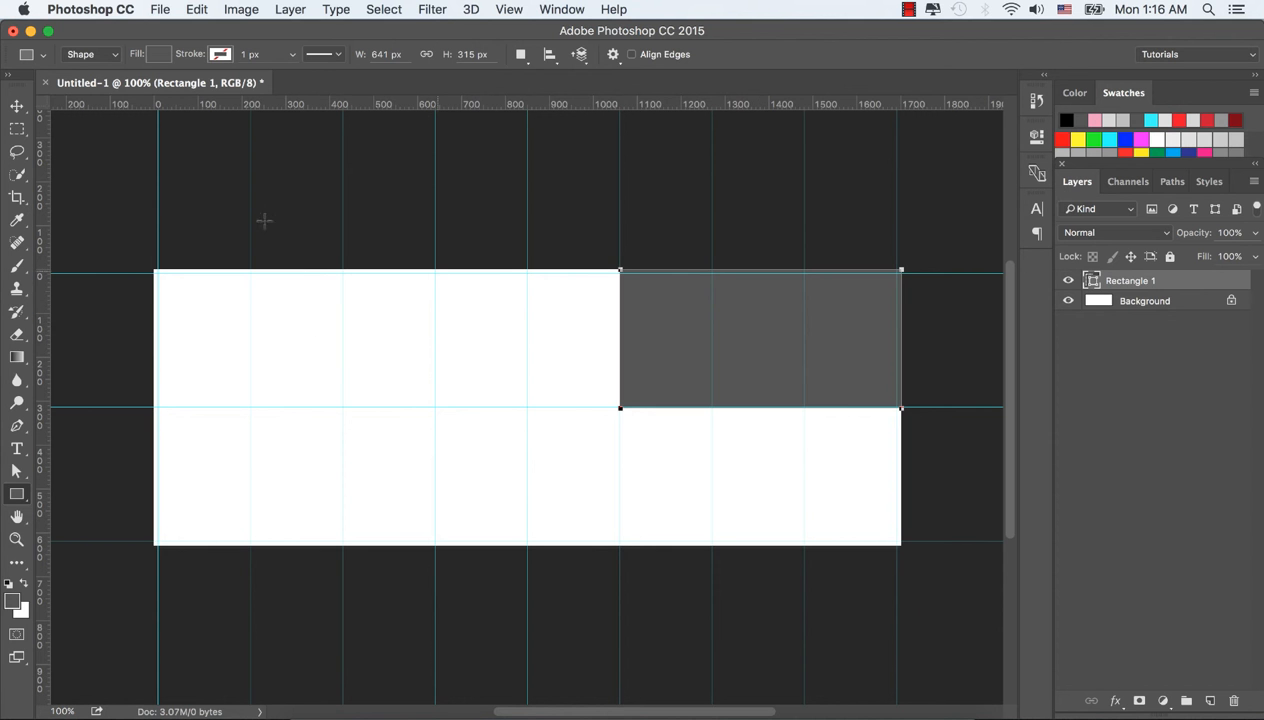
Step: Duplicate the upper-right rectangle and place the copy directly below it, filling the lower row
left_click(16, 105)
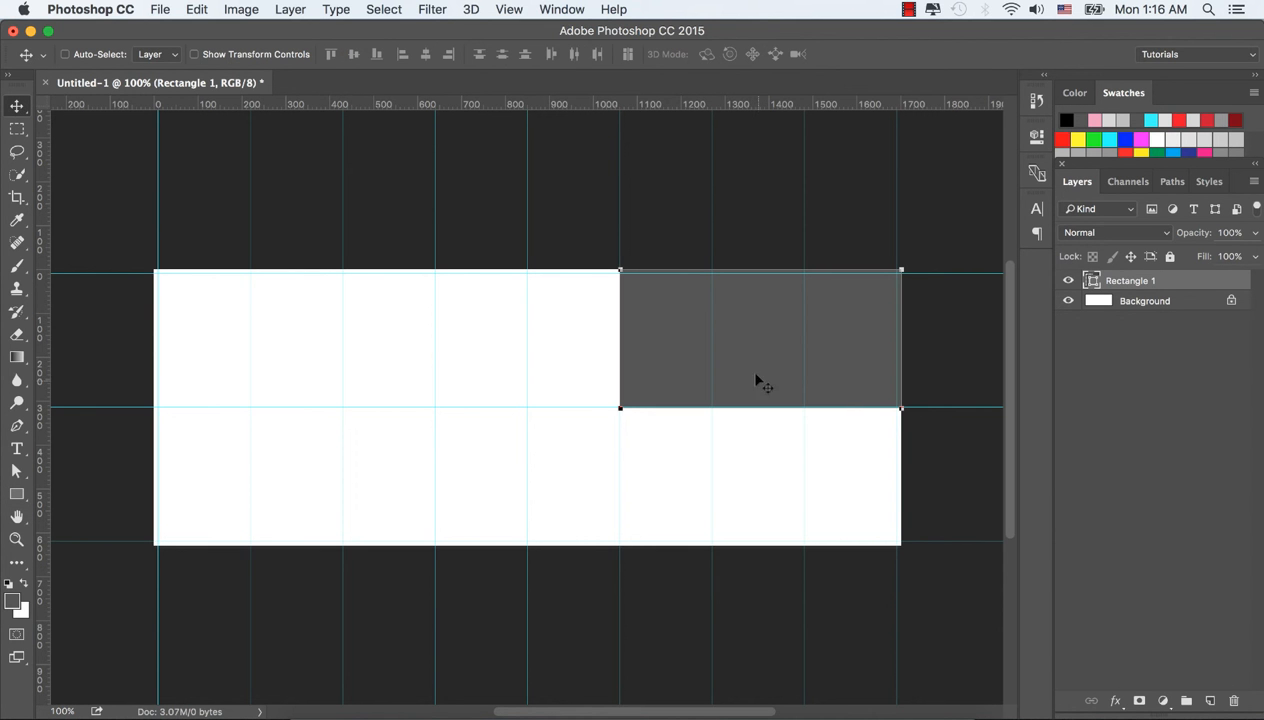
left_click_drag(759, 349, 765, 470)
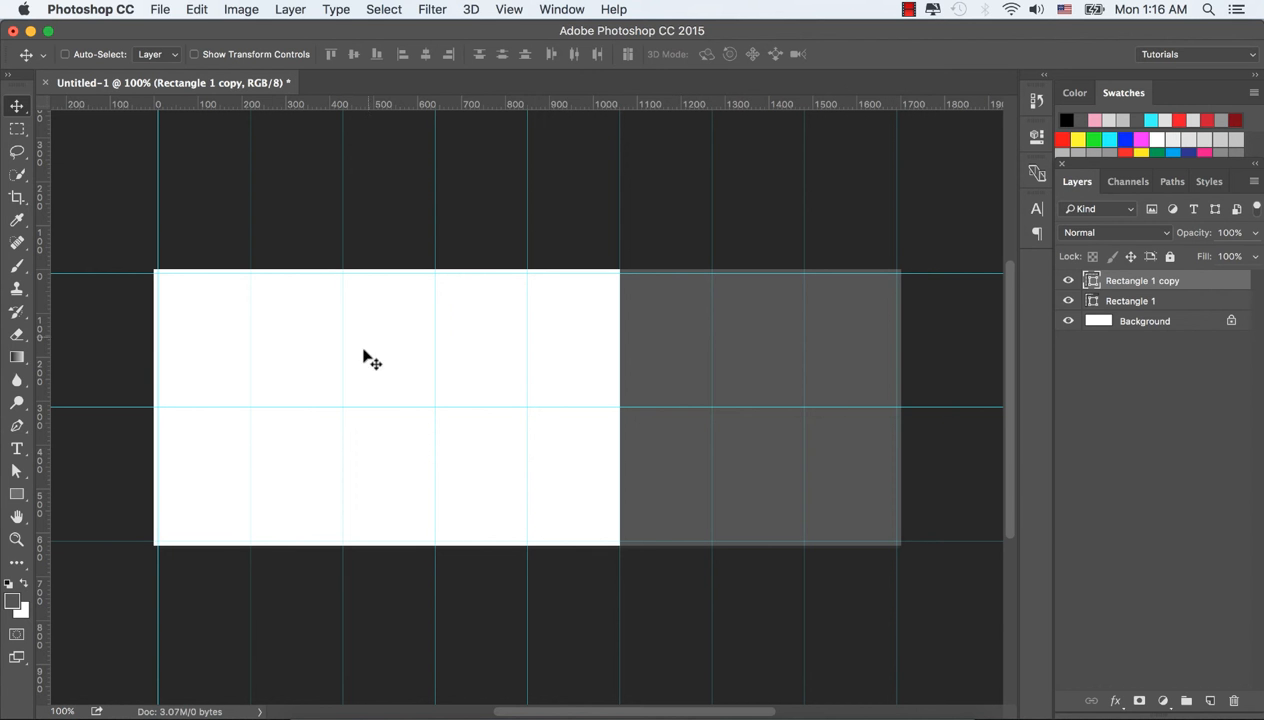
Step: Draw a rectangle shape about 211 × 305 px filling the first guide column of the lower row
left_click_drag(18, 497, 90, 492)
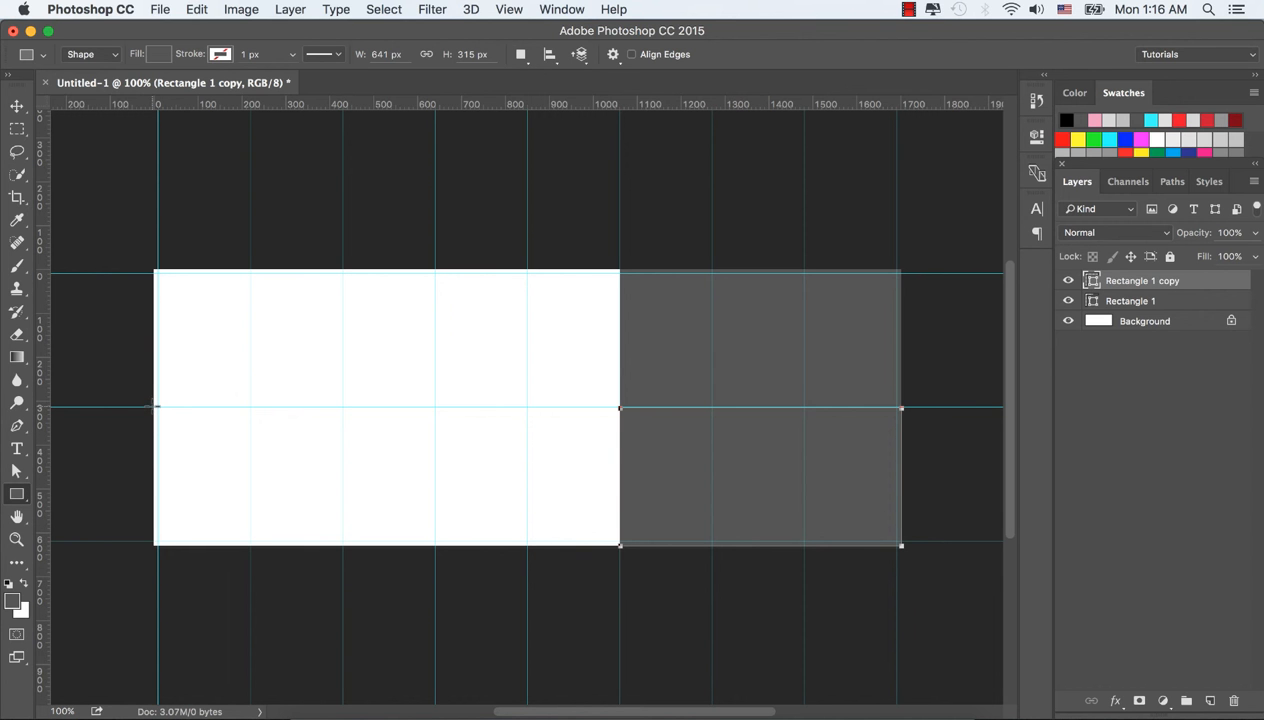
left_click_drag(157, 407, 251, 541)
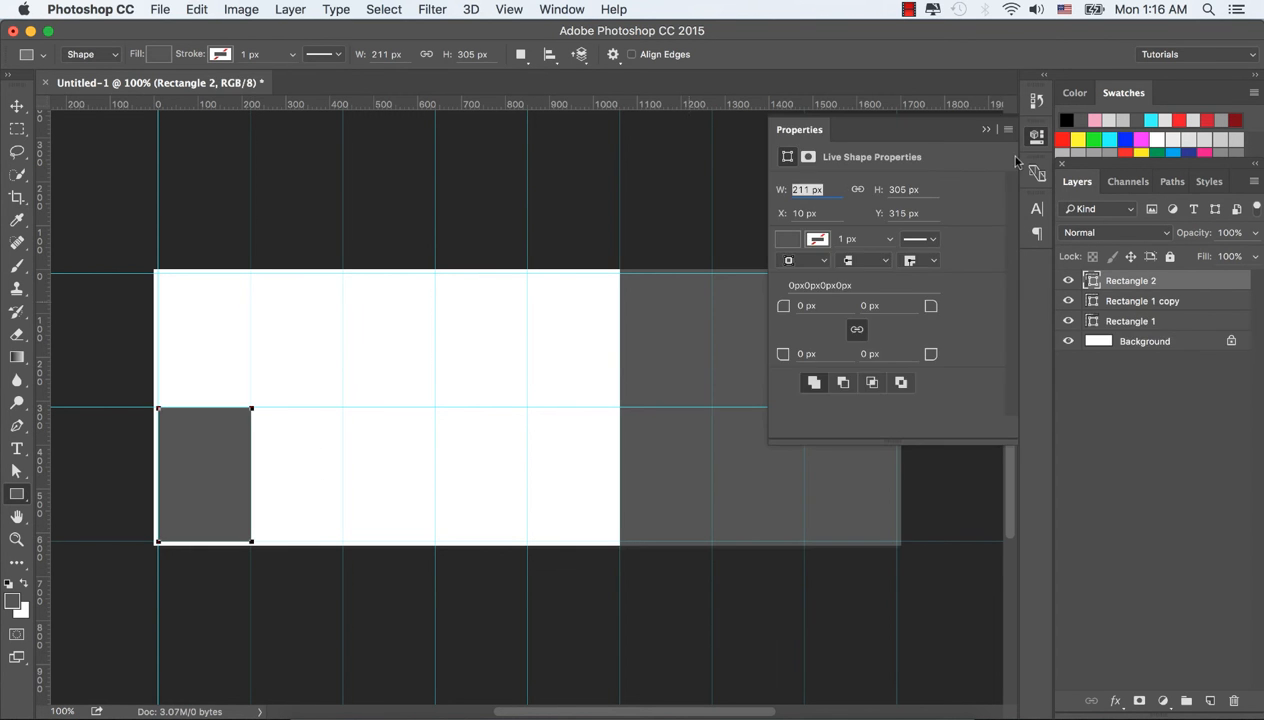
left_click(976, 127)
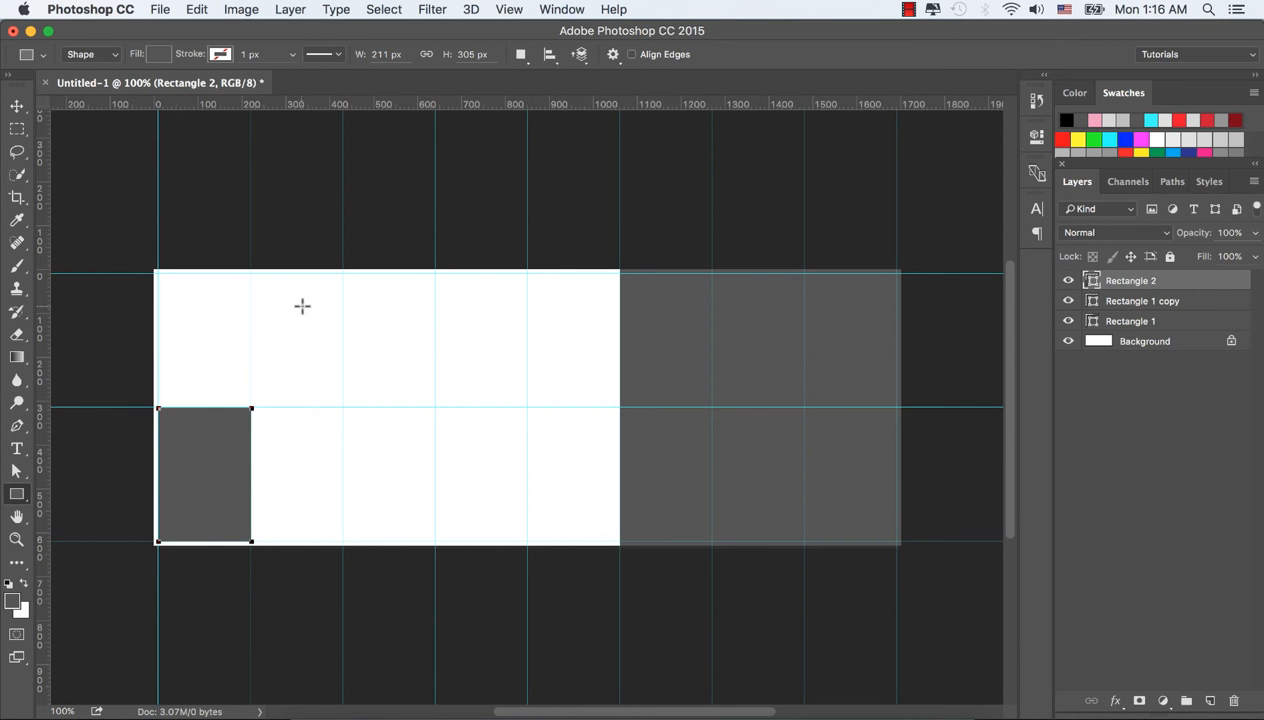
Step: Lower the small rectangle's top edge and extend its left edge to the canvas edge, making it about 221 × 243 px
key("super+t")
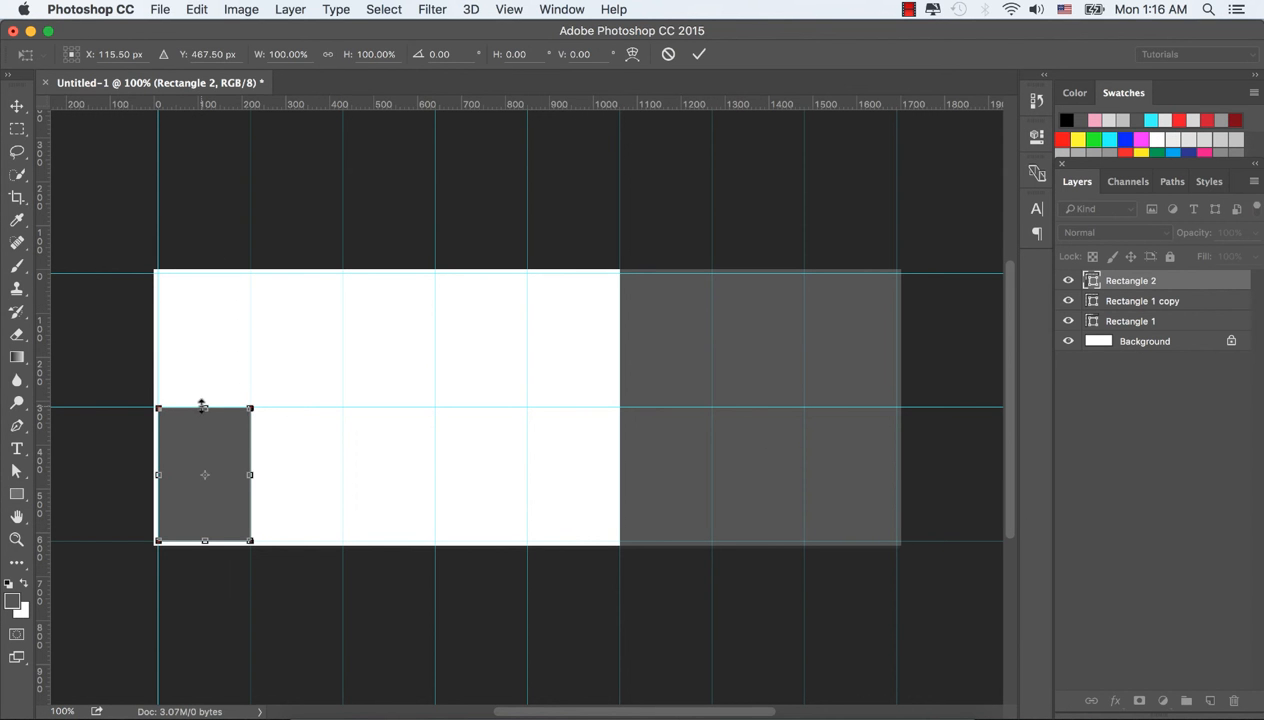
left_click_drag(202, 409, 203, 434)
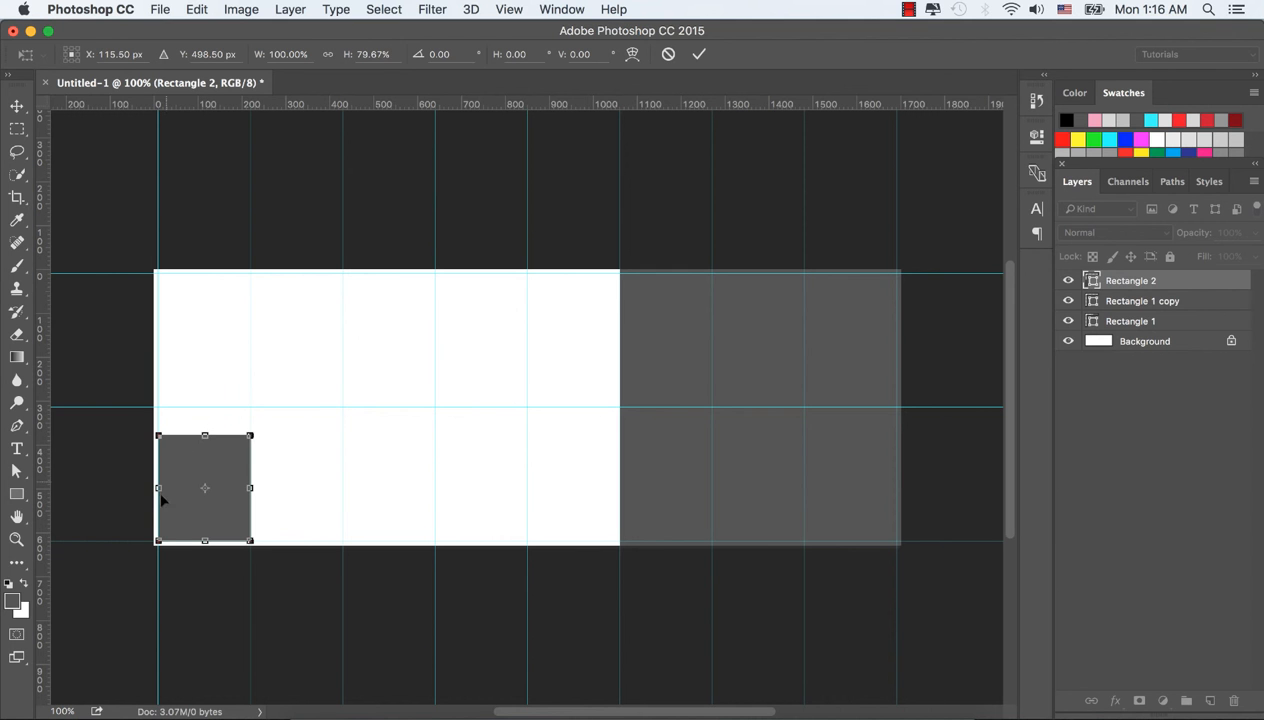
left_click_drag(156, 488, 153, 488)
left_click(699, 55)
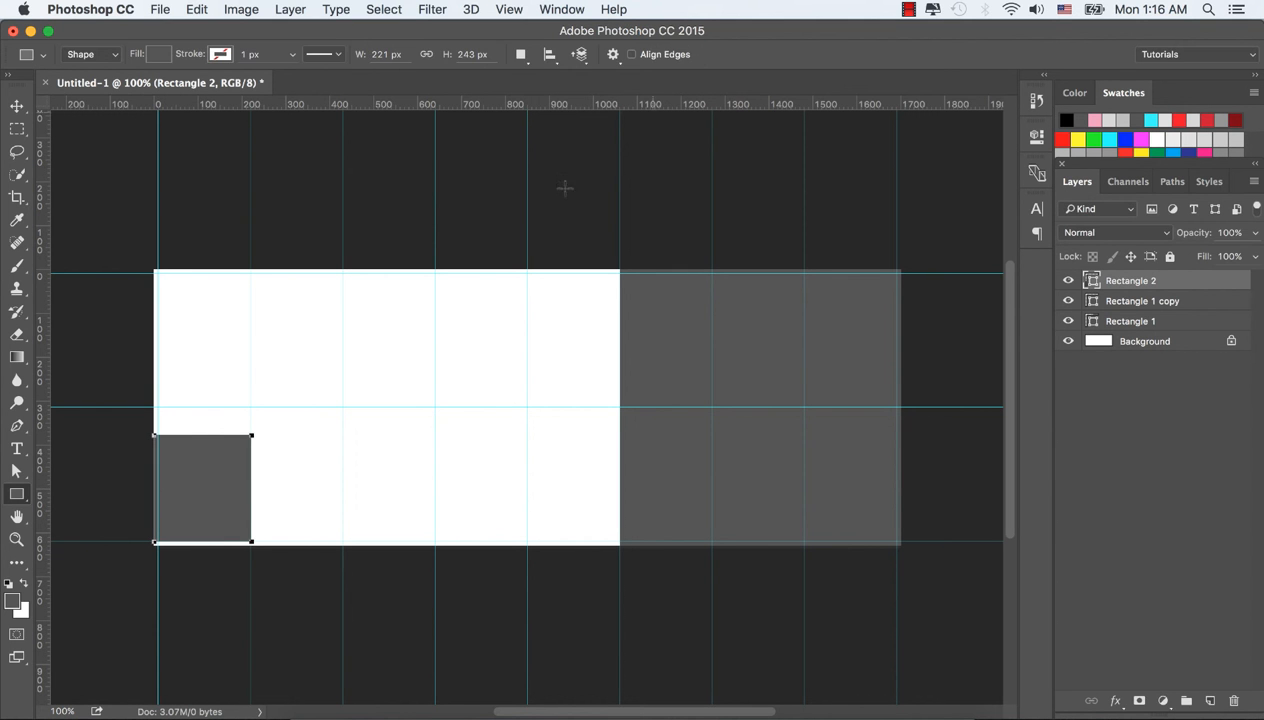
Step: Draw a rectangle about 399 × 243 px just right of the small one and extend its bottom to the canvas edge
right_click(17, 494)
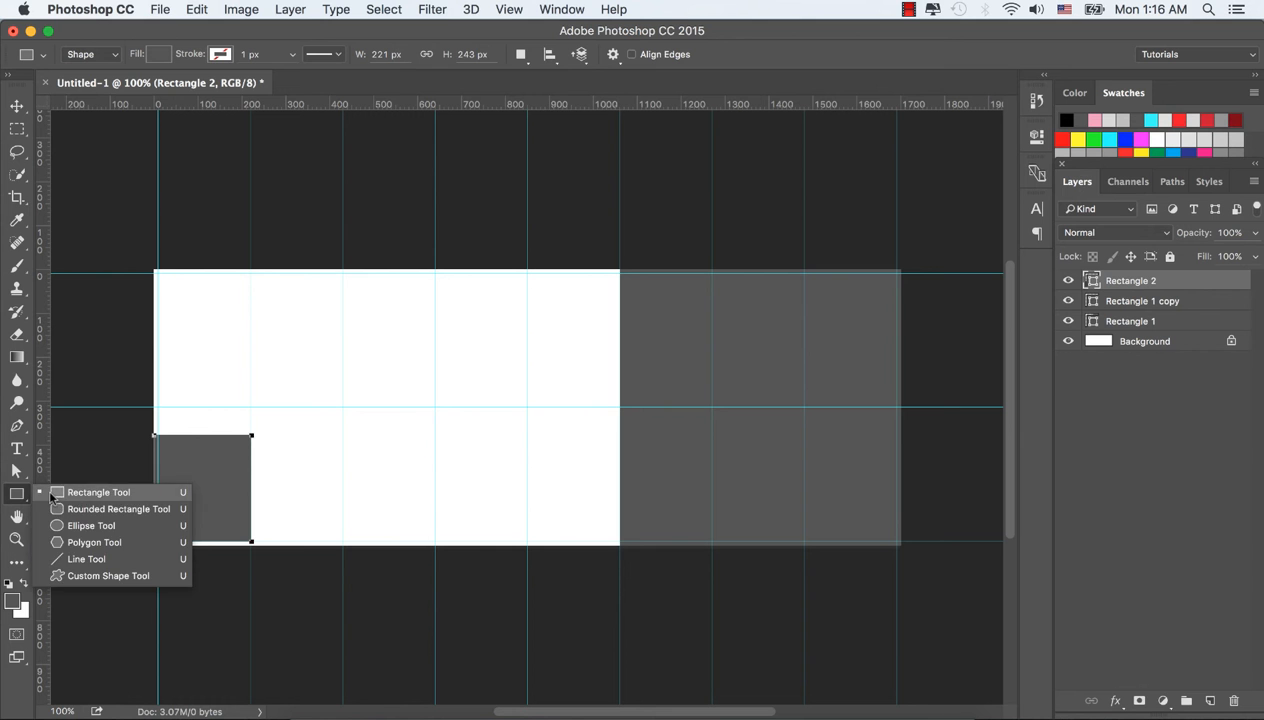
left_click(55, 491)
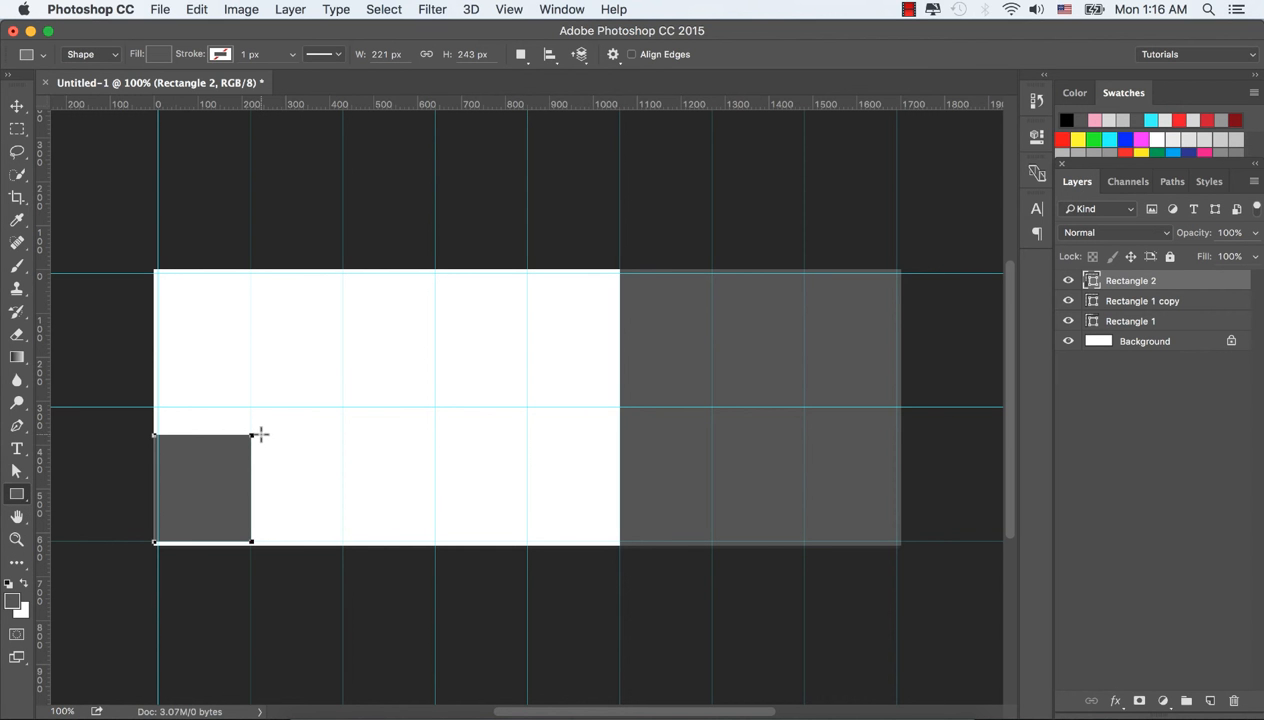
left_click_drag(260, 436, 437, 536)
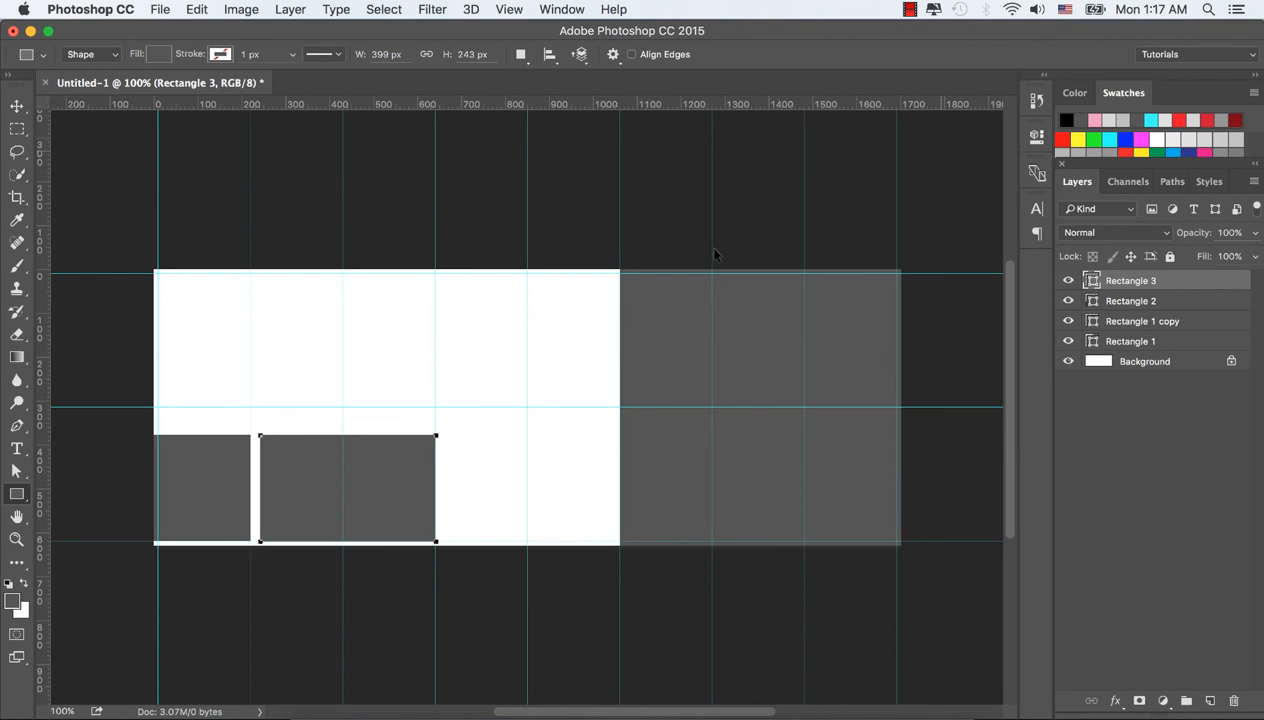
key("super+t")
left_click_drag(348, 541, 348, 545)
left_click(698, 54)
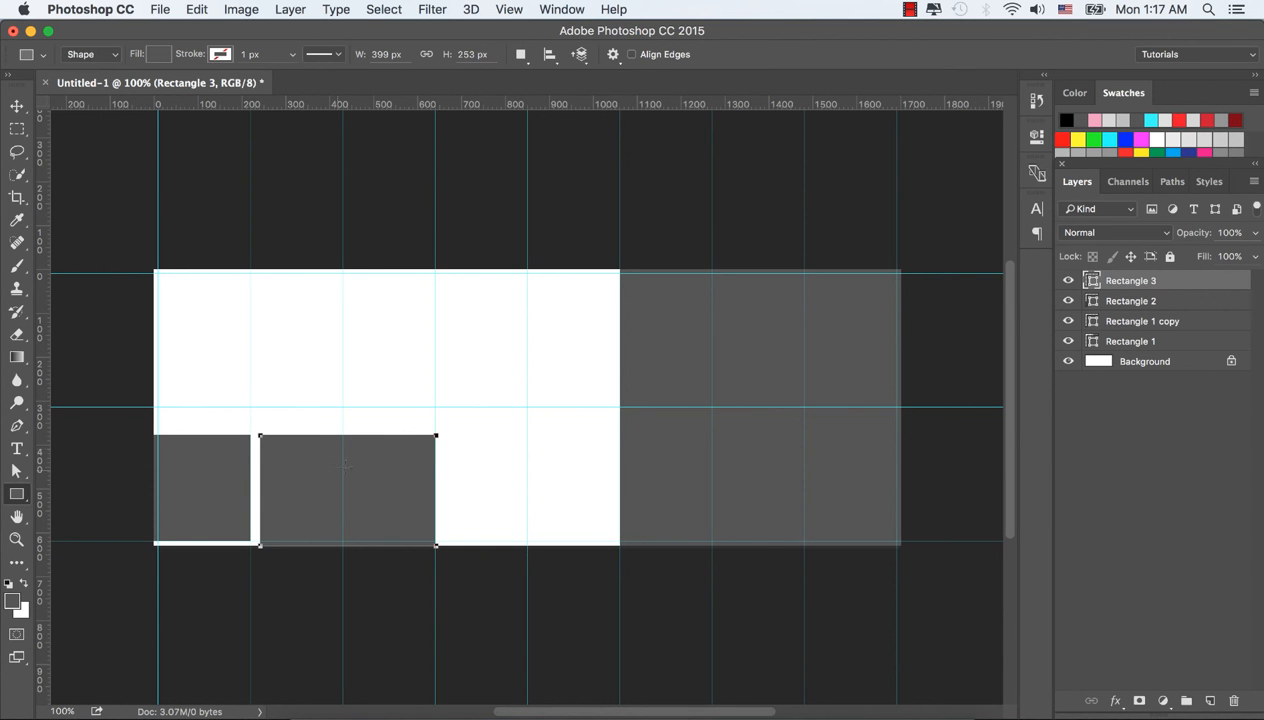
Step: Draw a rectangle about 386 × 240 px in the remaining lower-row gap and extend its bottom to the canvas edge
left_click_drag(442, 436, 612, 541)
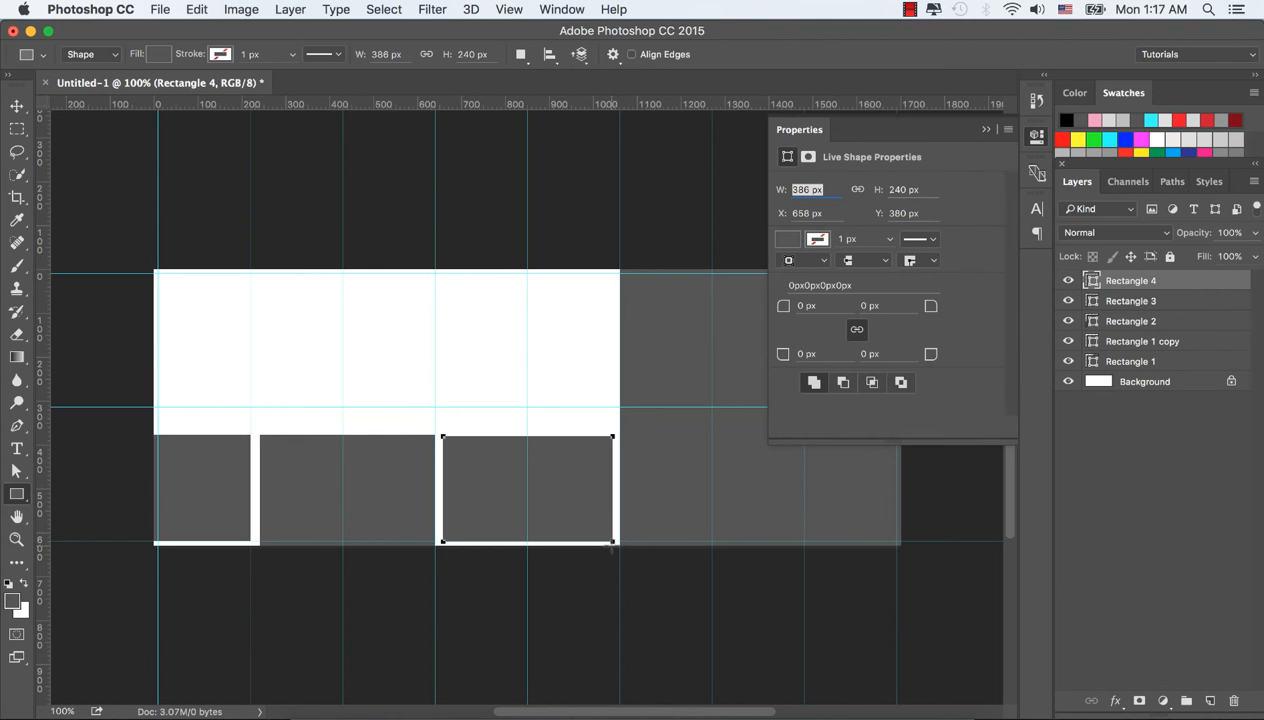
key("super+t")
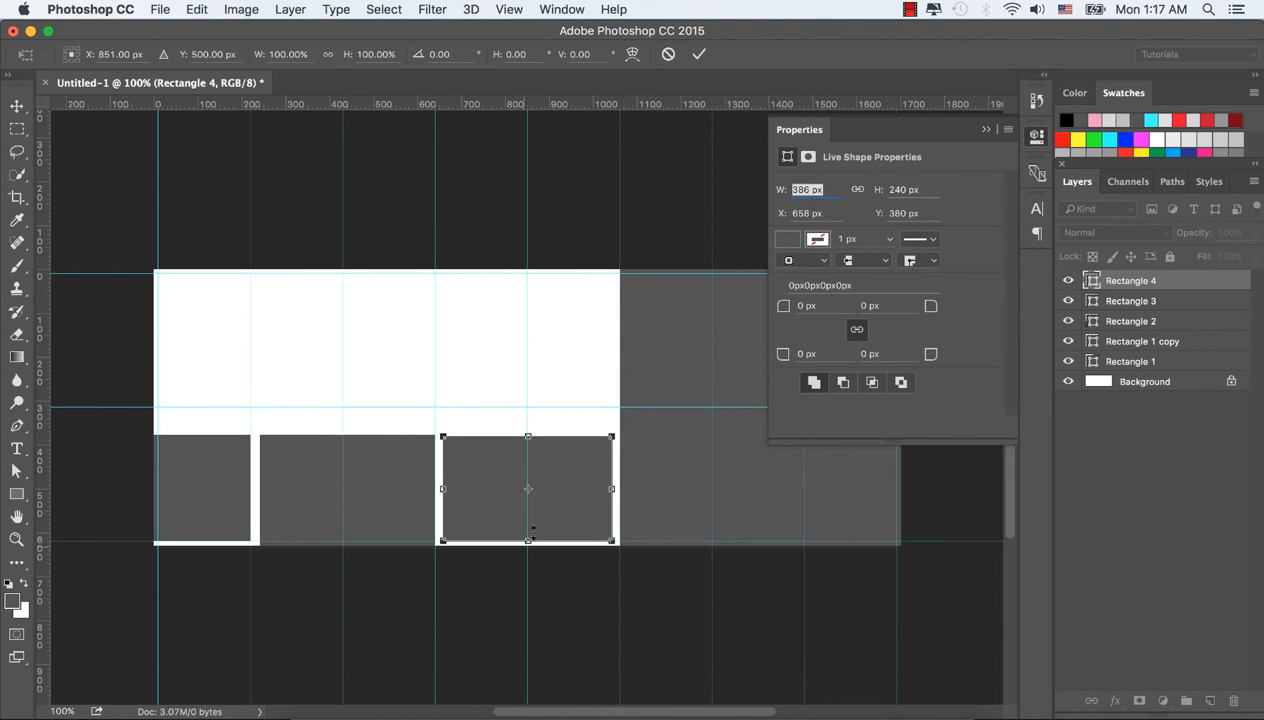
left_click_drag(529, 539, 529, 545)
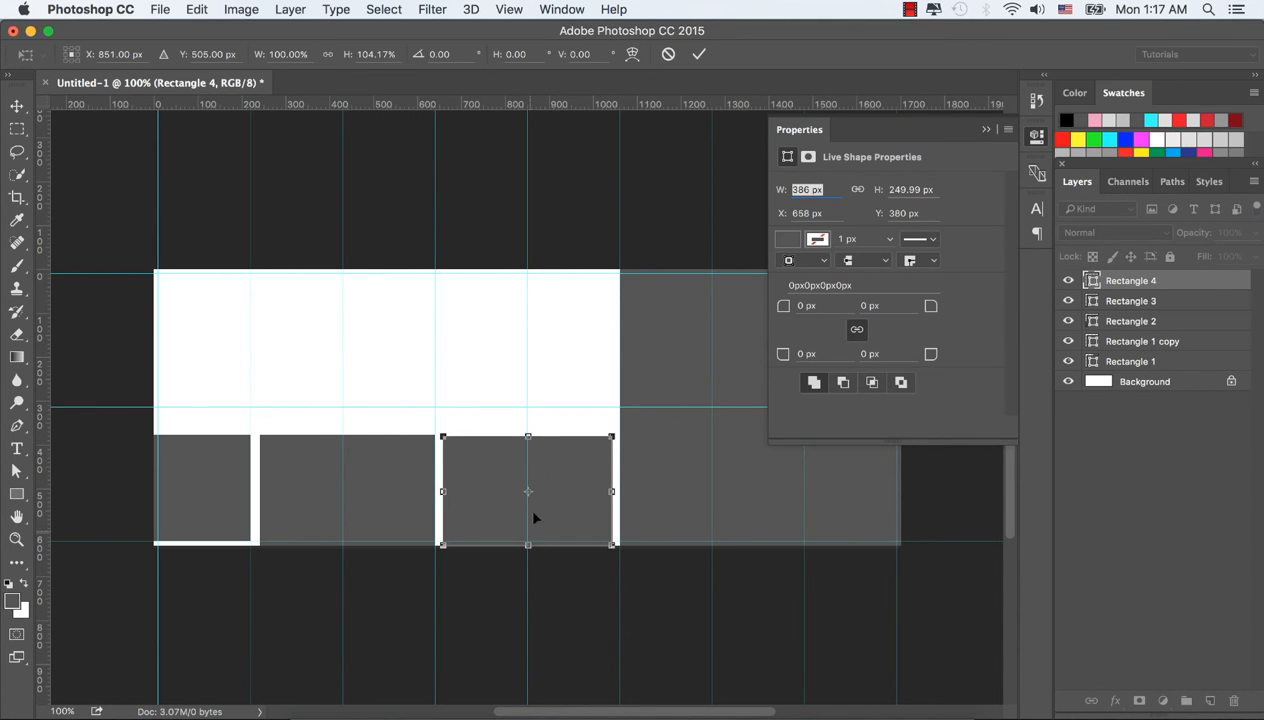
left_click(698, 54)
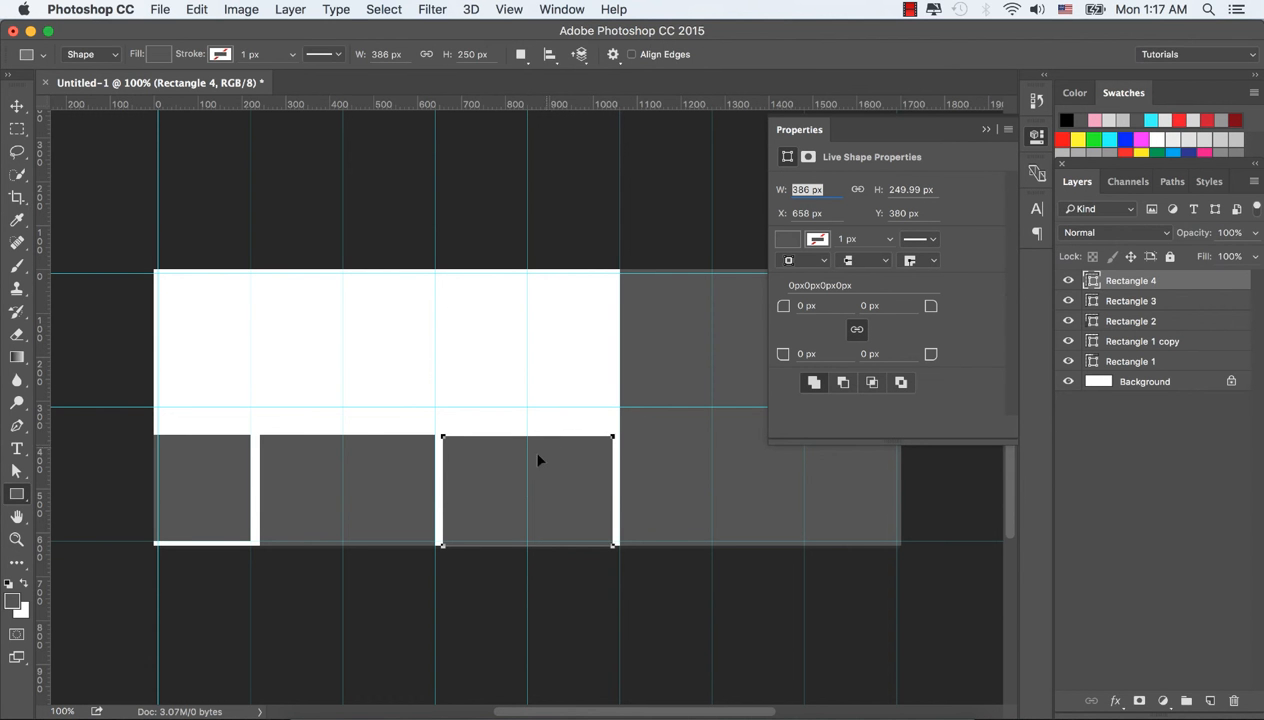
Step: Raise the newest rectangle's top edge to align with its neighbour, making it about 253 px high
key("ctrl+t")
left_click_drag(528, 436, 528, 434)
left_click(698, 54)
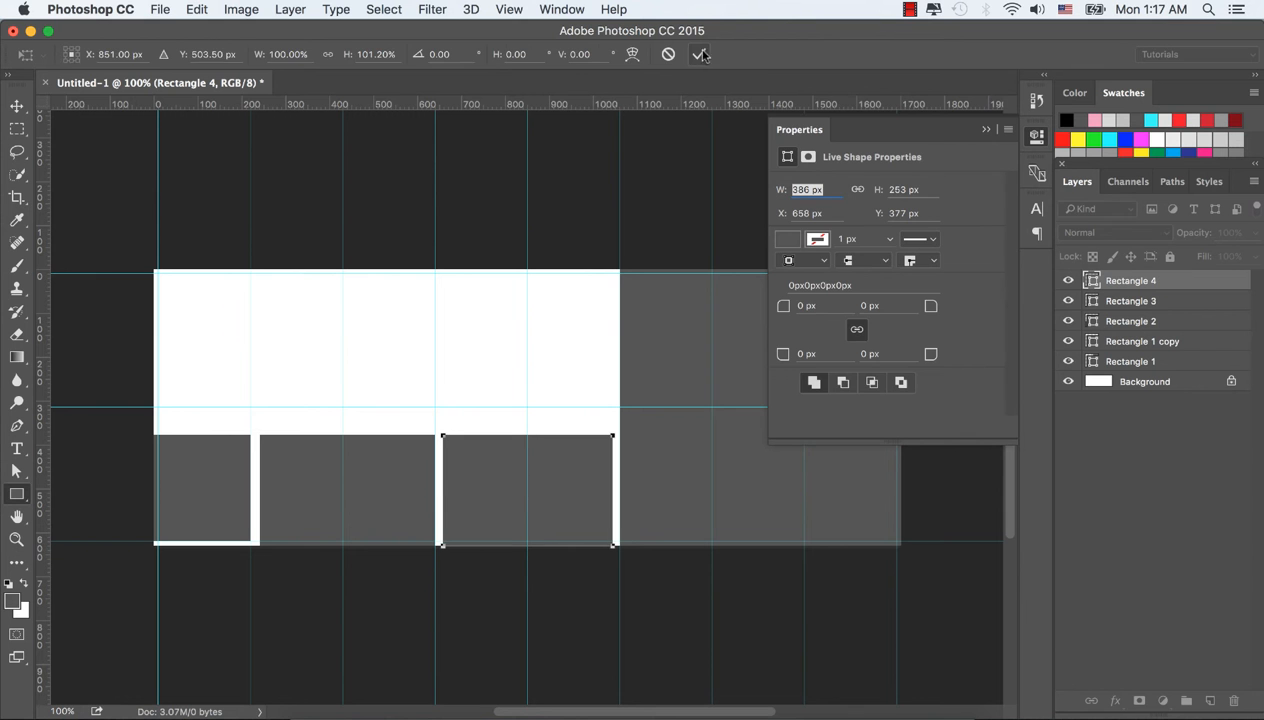
left_click(986, 129)
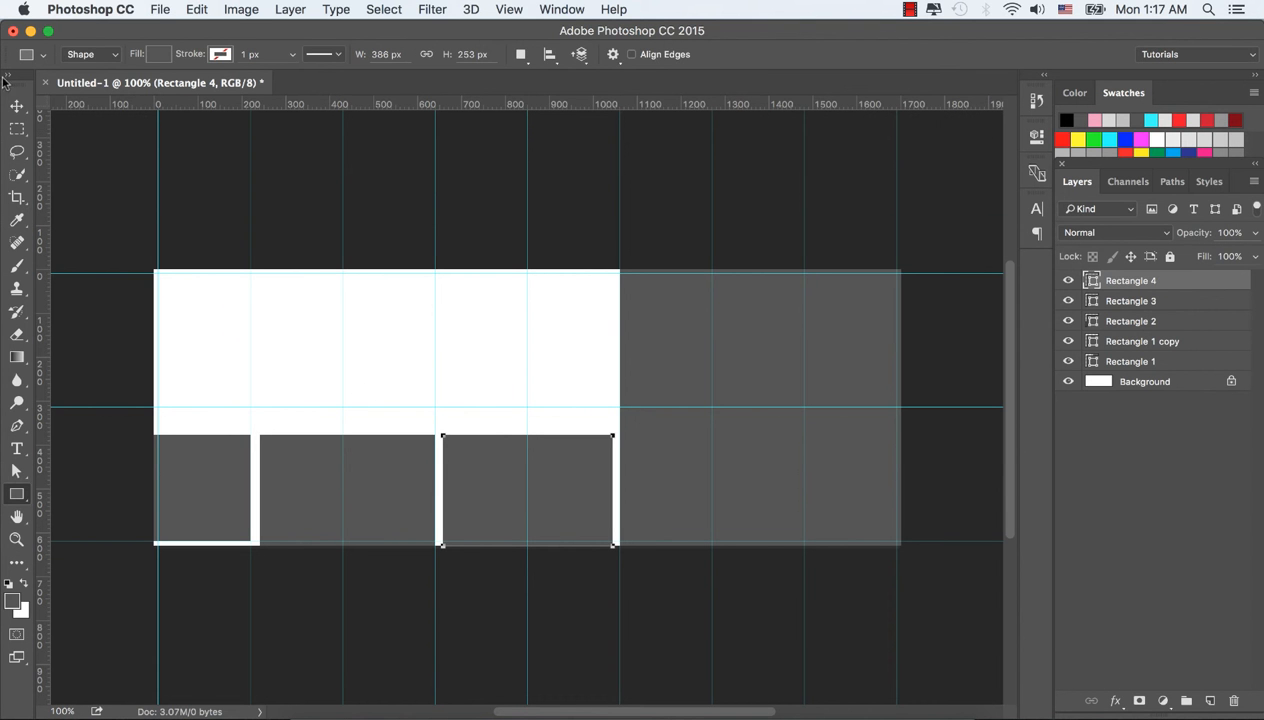
left_click(16, 106)
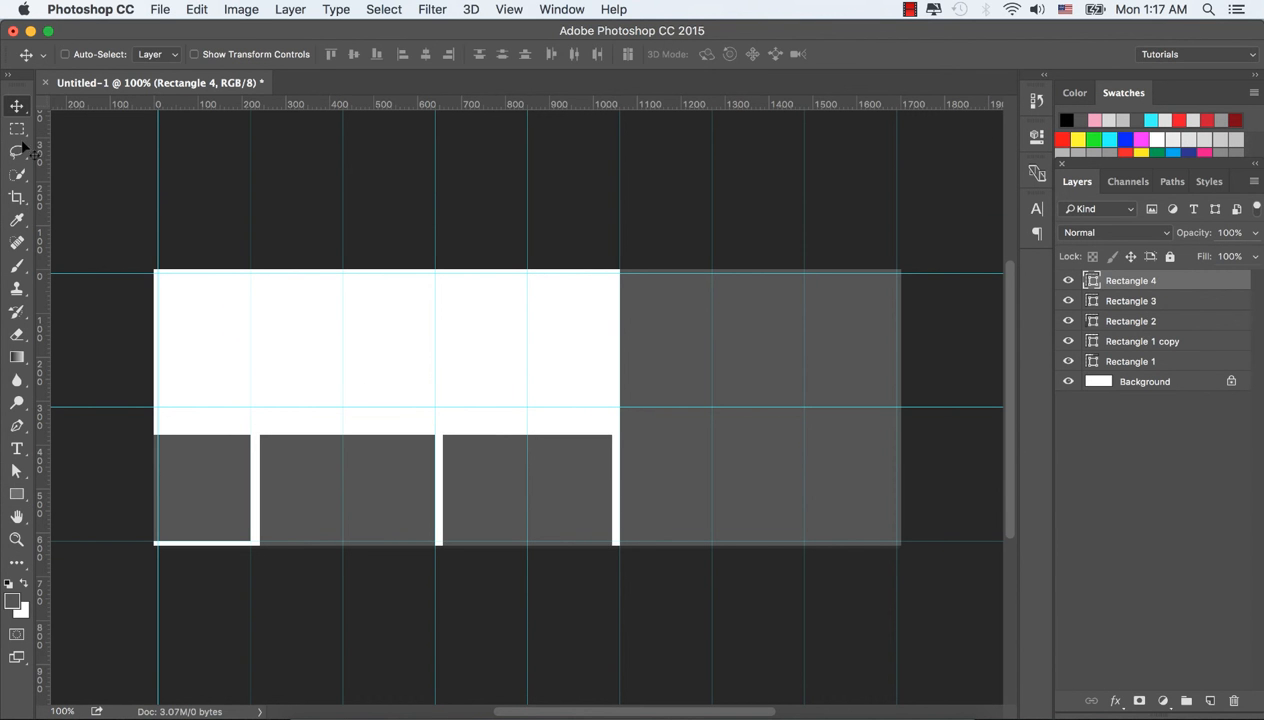
Step: Draw a rectangle about 1036 × 356 px across the empty area above the lower row, and hide the rulers
left_click(16, 494)
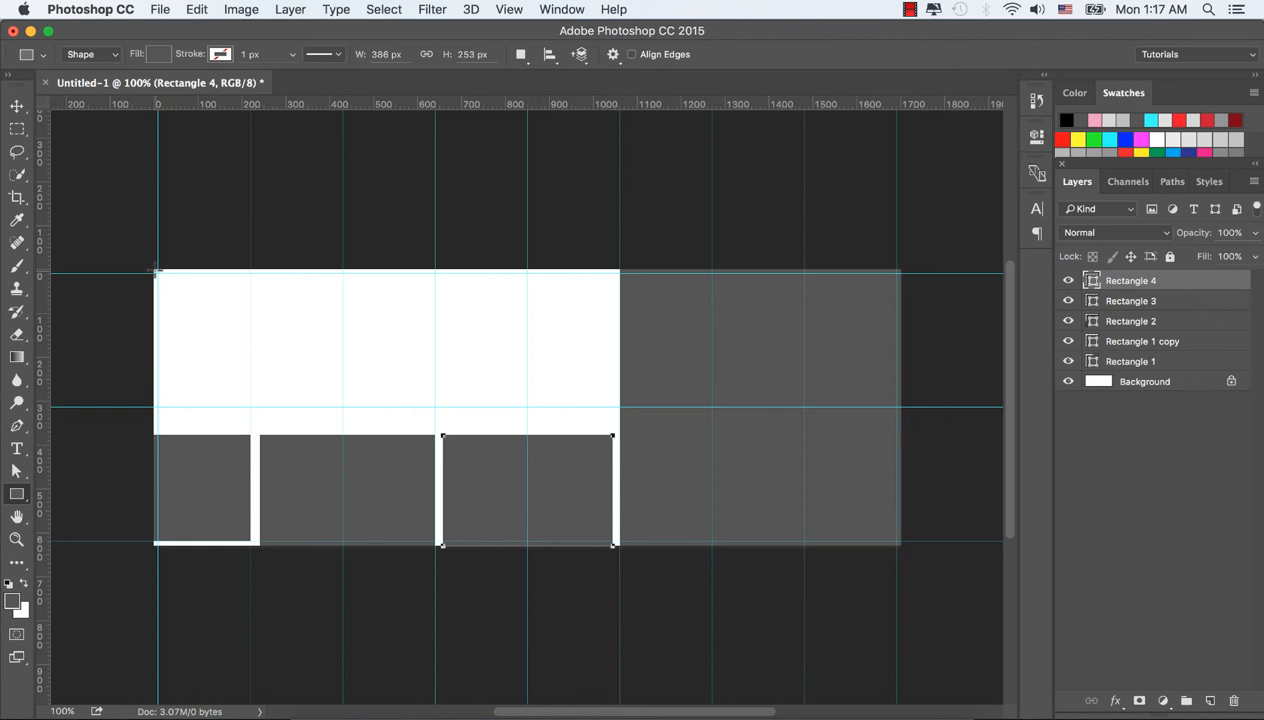
mouse_move(155, 268)
left_mouse_down()
mouse_move(243, 325)
mouse_move(429, 401)
mouse_move(605, 415)
mouse_move(614, 431)
left_mouse_up()
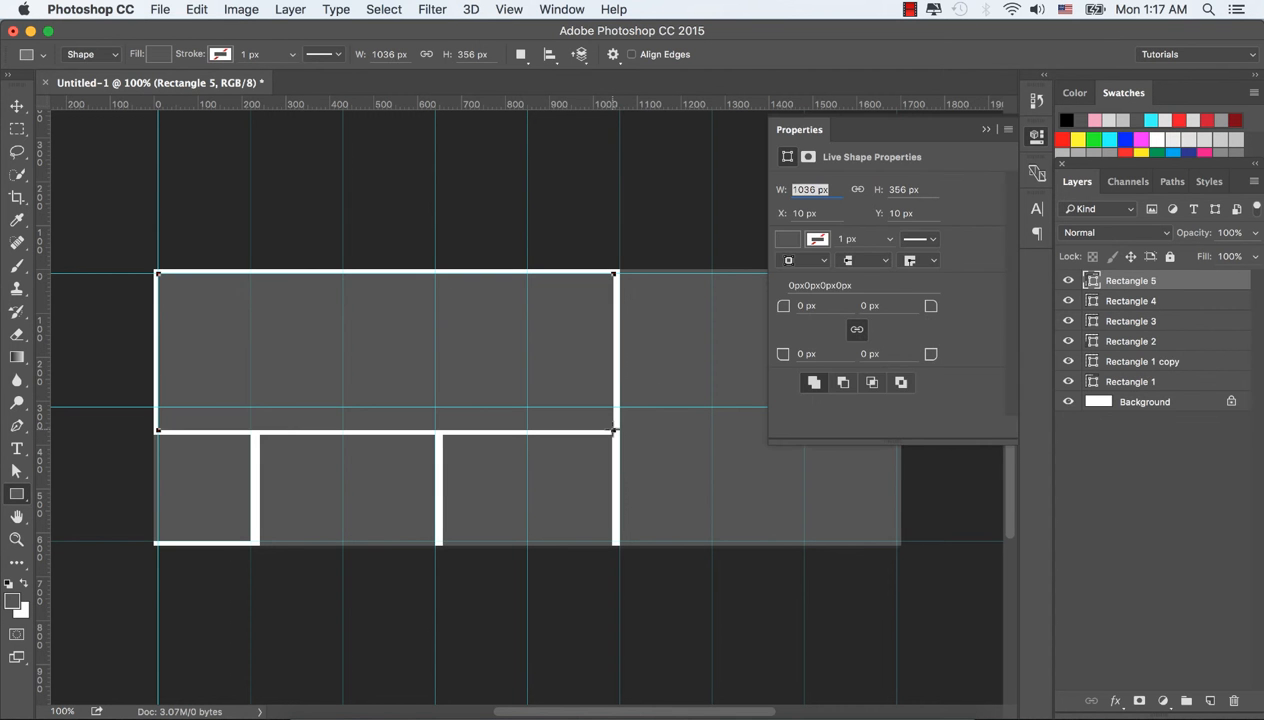
left_click(985, 133)
key("ctrl+r")
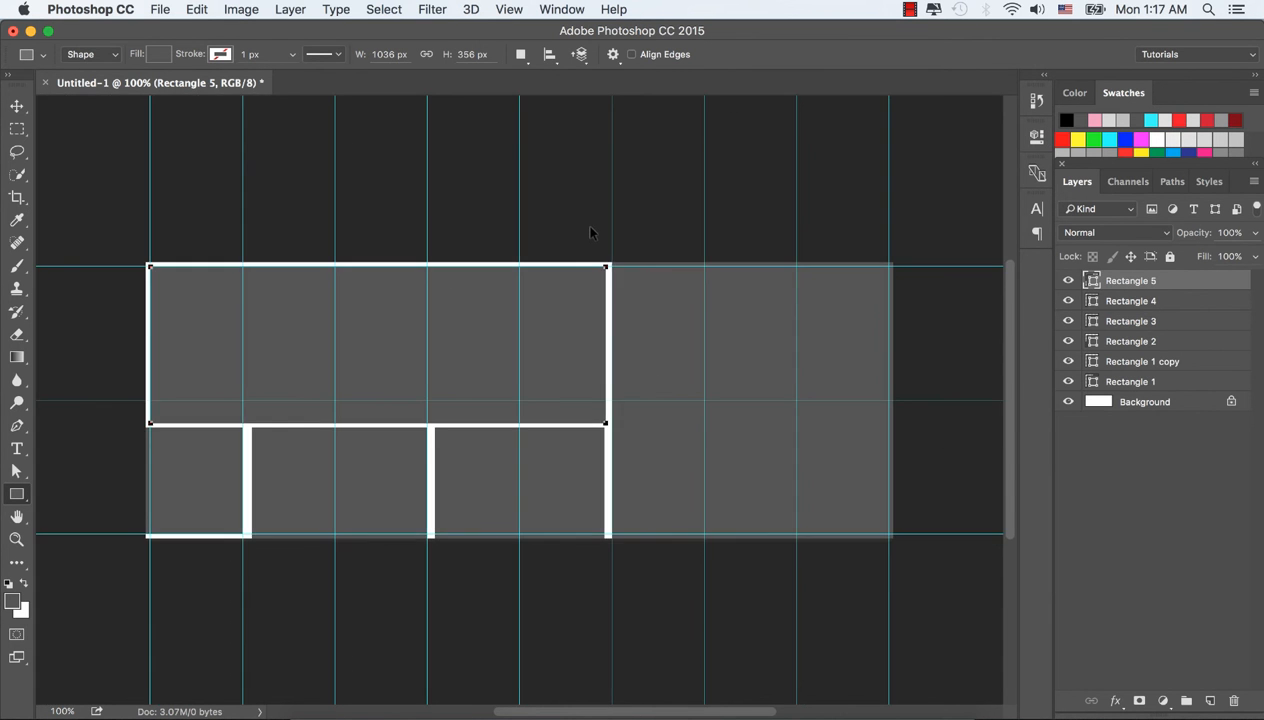
Step: Extend the large upper rectangle's top edge to the canvas edge, making it about 366 px high
key("ctrl+t")
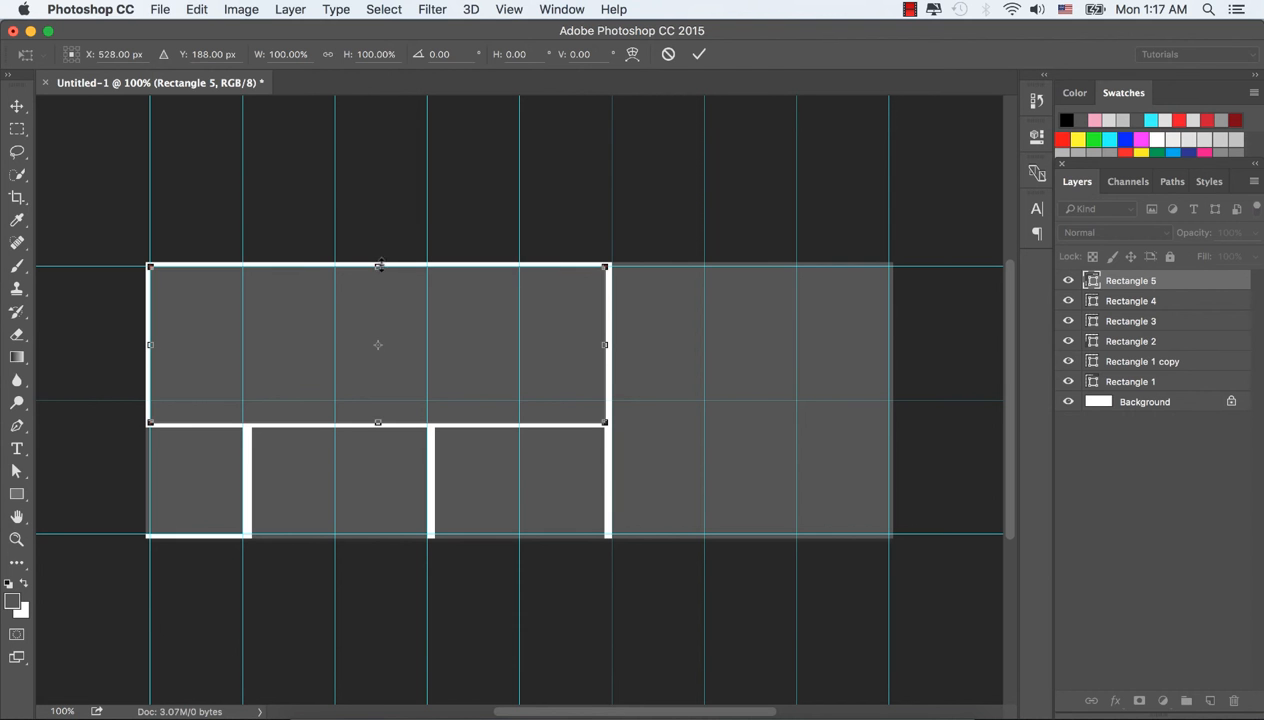
left_click_drag(380, 265, 380, 262)
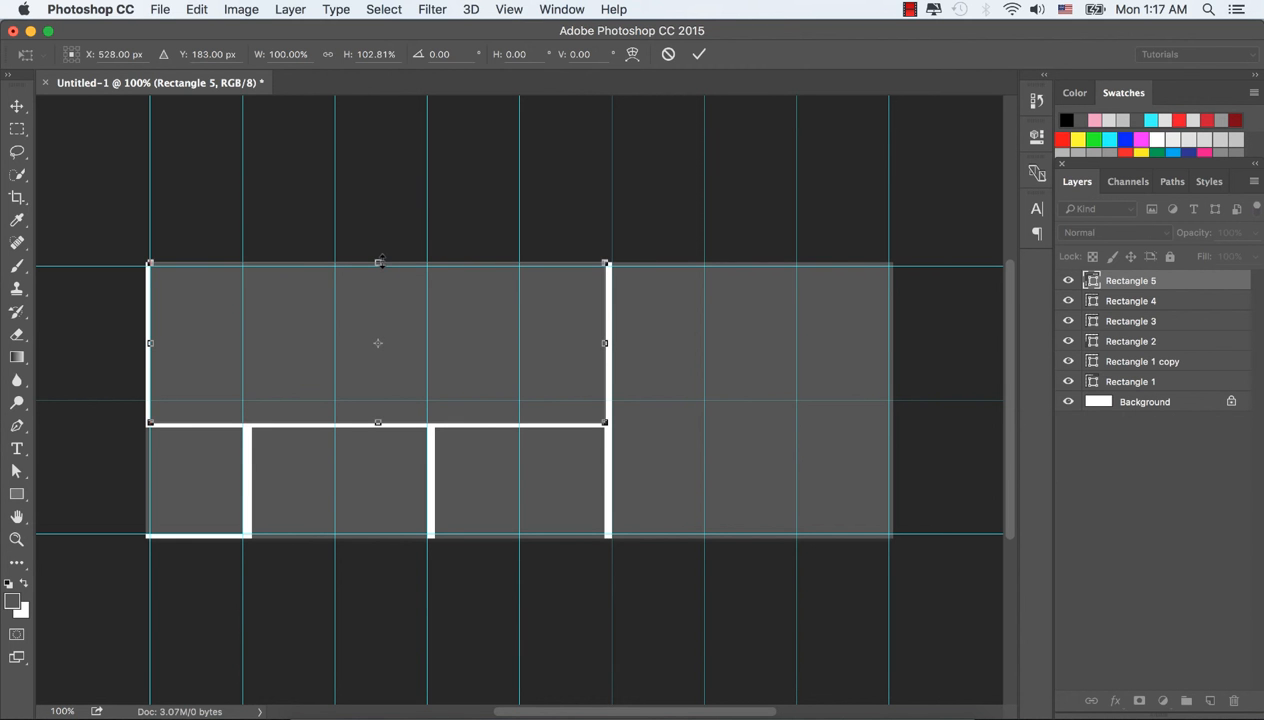
left_click(698, 55)
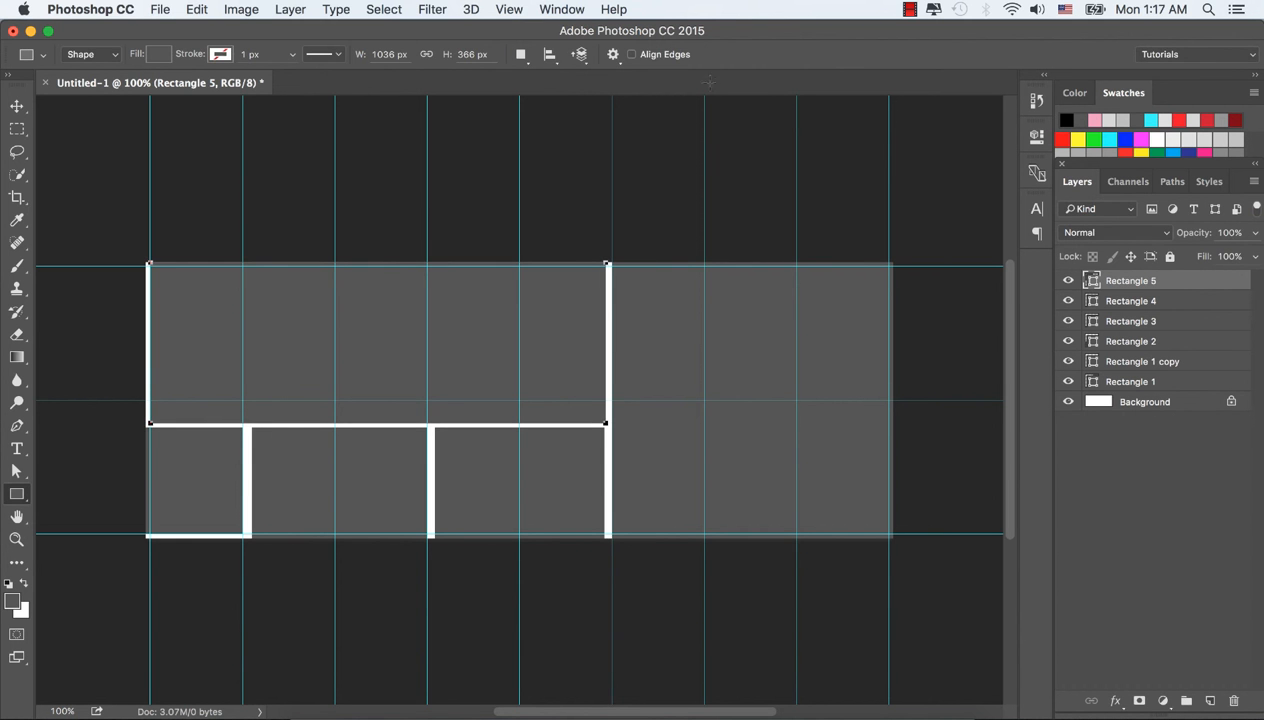
Step: Pull the large upper rectangle's right edge slightly inward, making it about 1034 px wide
key("super+t")
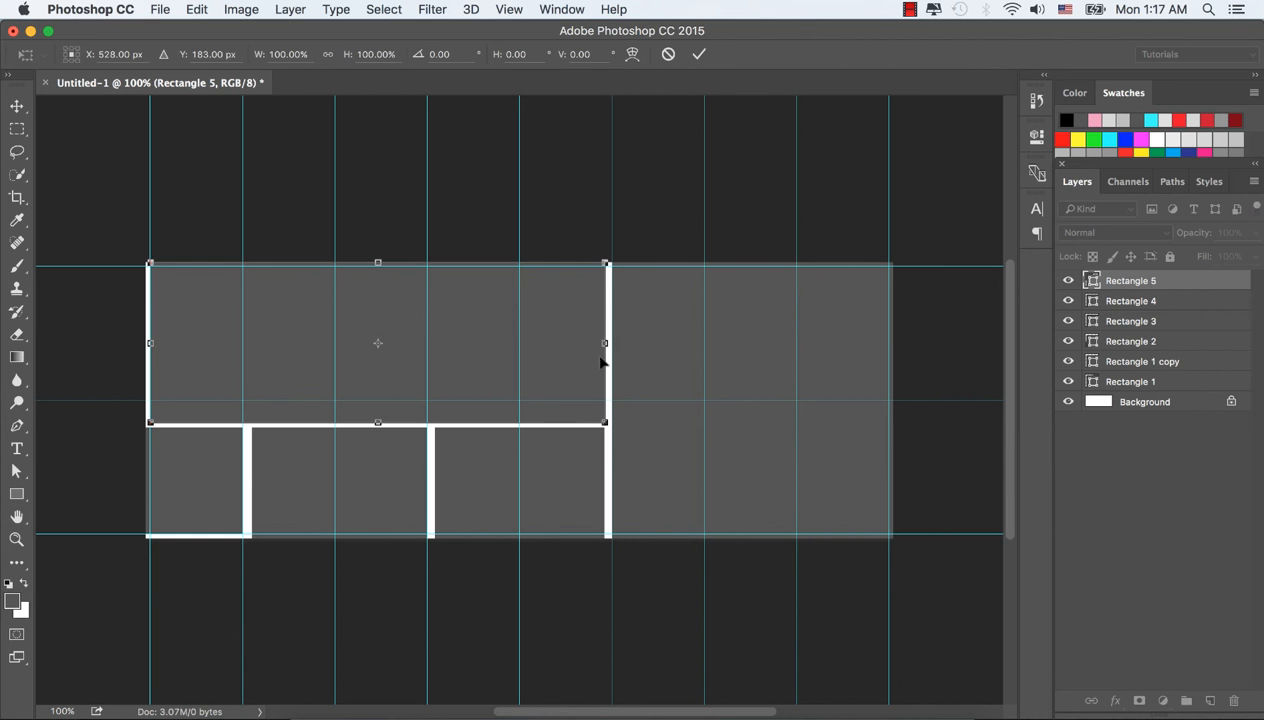
left_click_drag(607, 343, 603, 343)
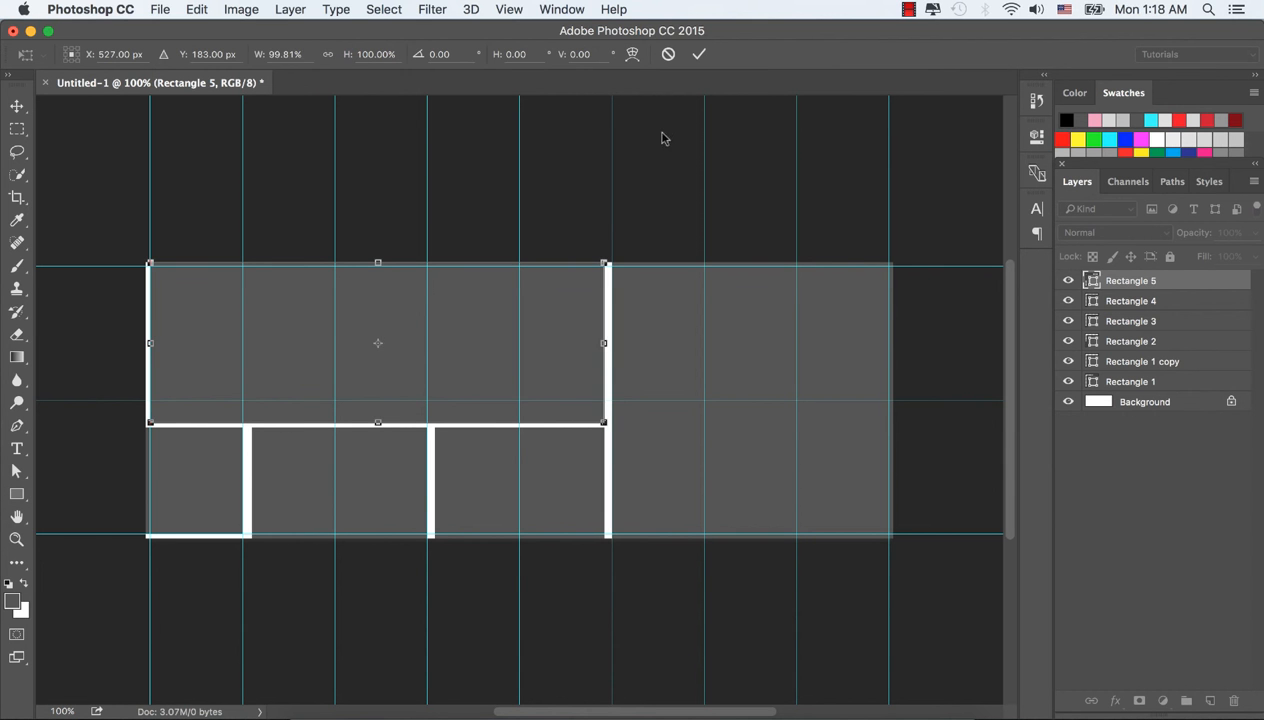
left_click(698, 55)
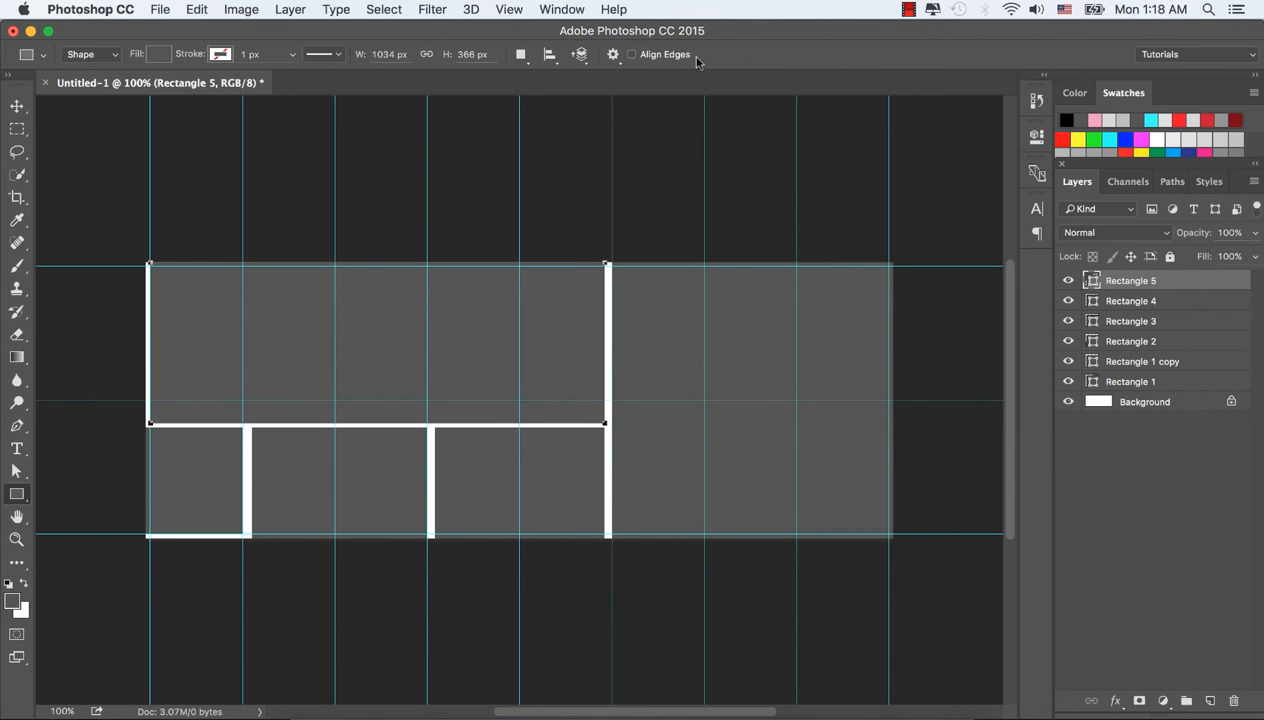
Step: Try to fine-tune the large upper rectangle's right edge beside the tall right-hand block
left_click(16, 106)
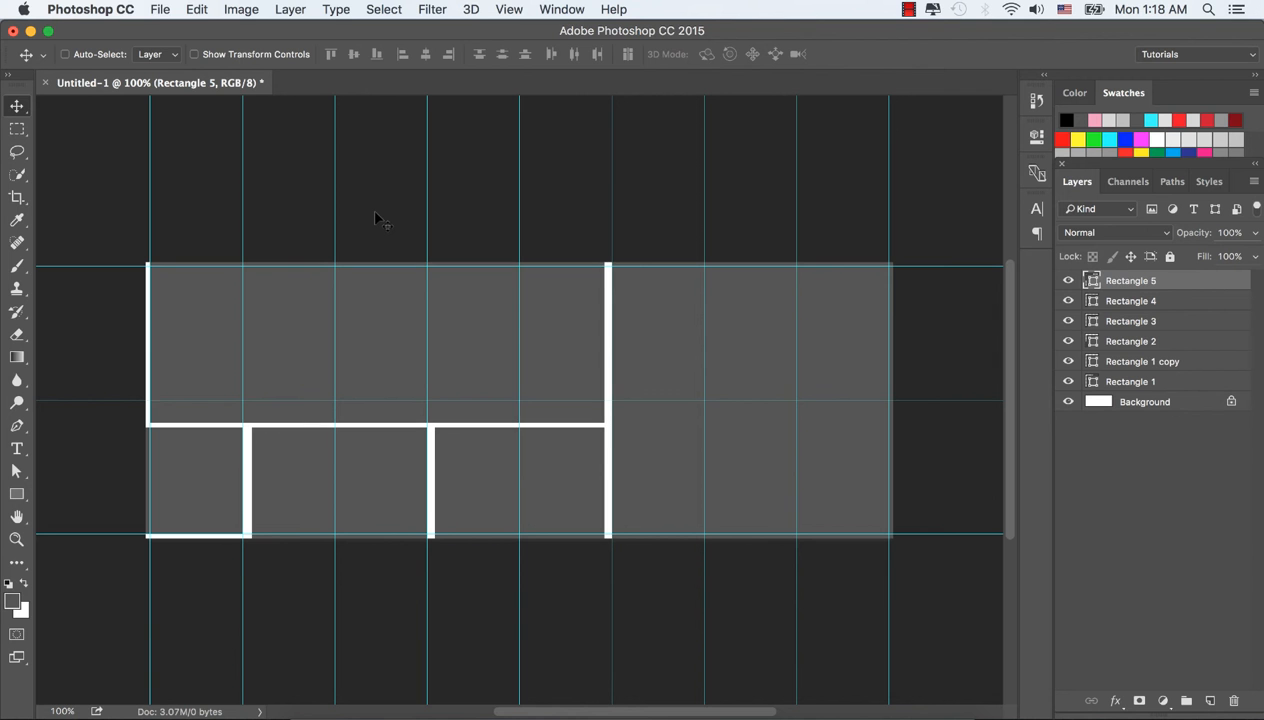
key("ctrl+t")
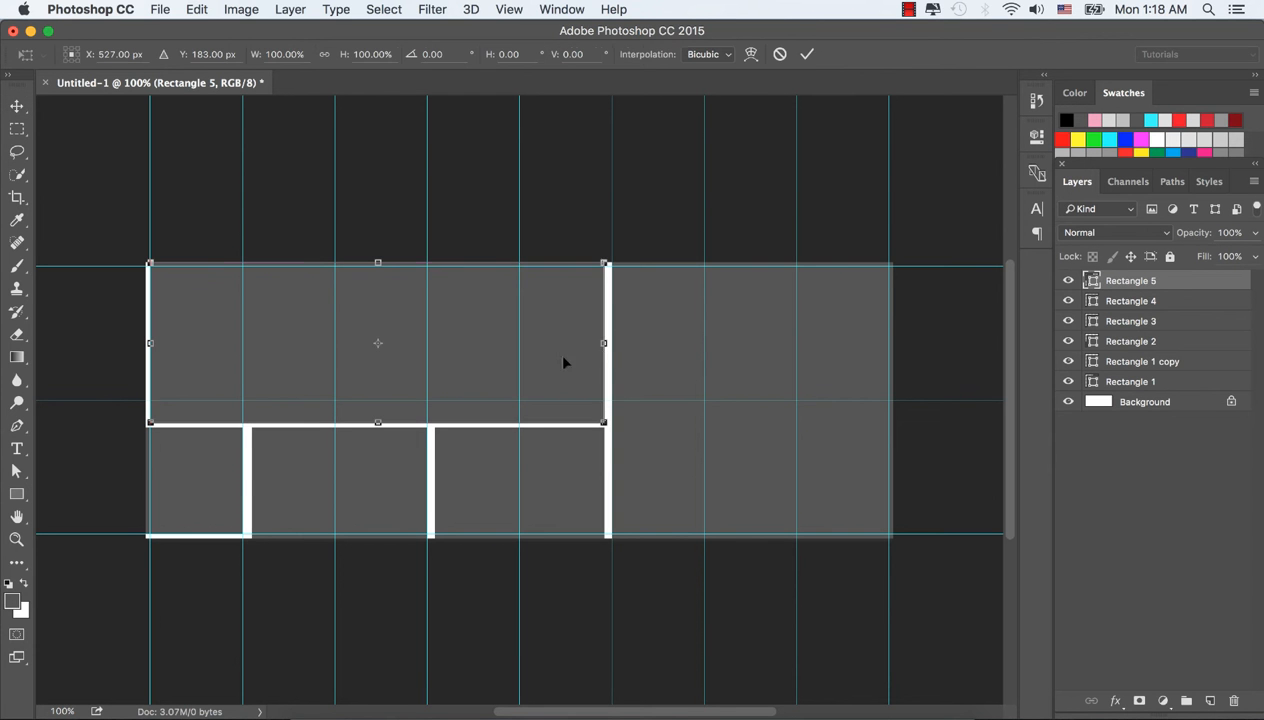
left_click_drag(605, 343, 606, 343)
left_click(807, 54)
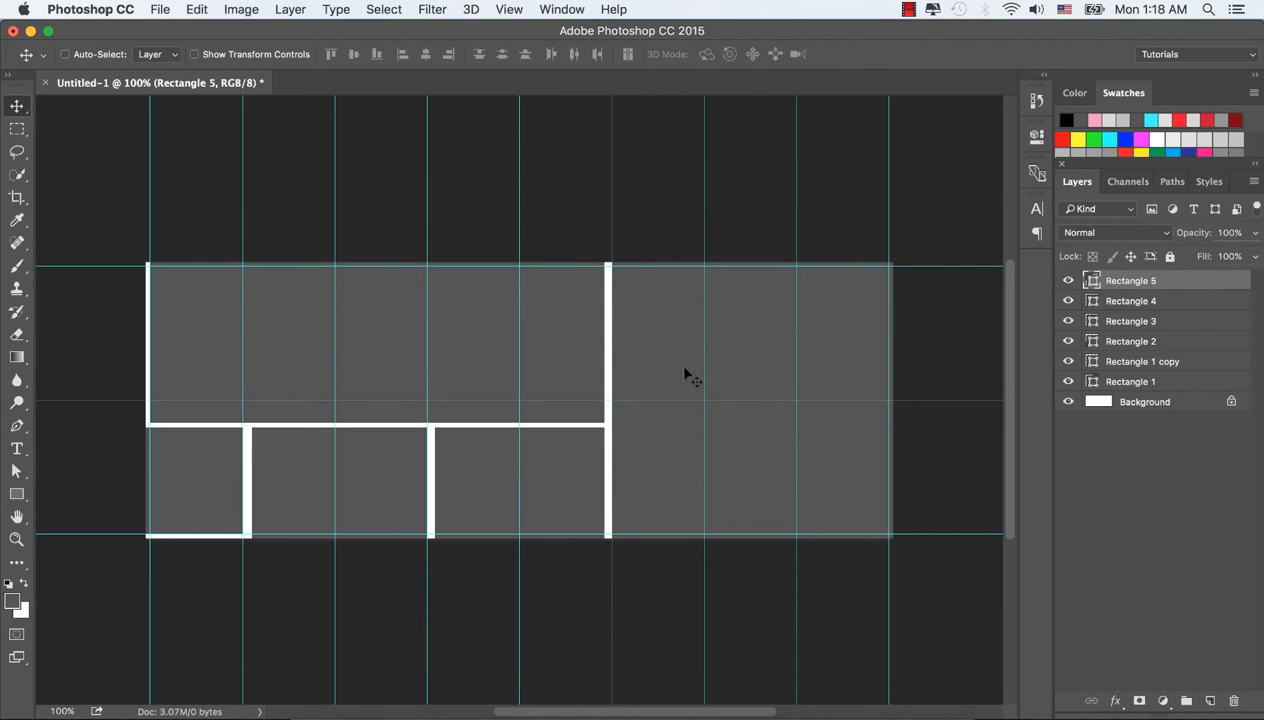
key("z")
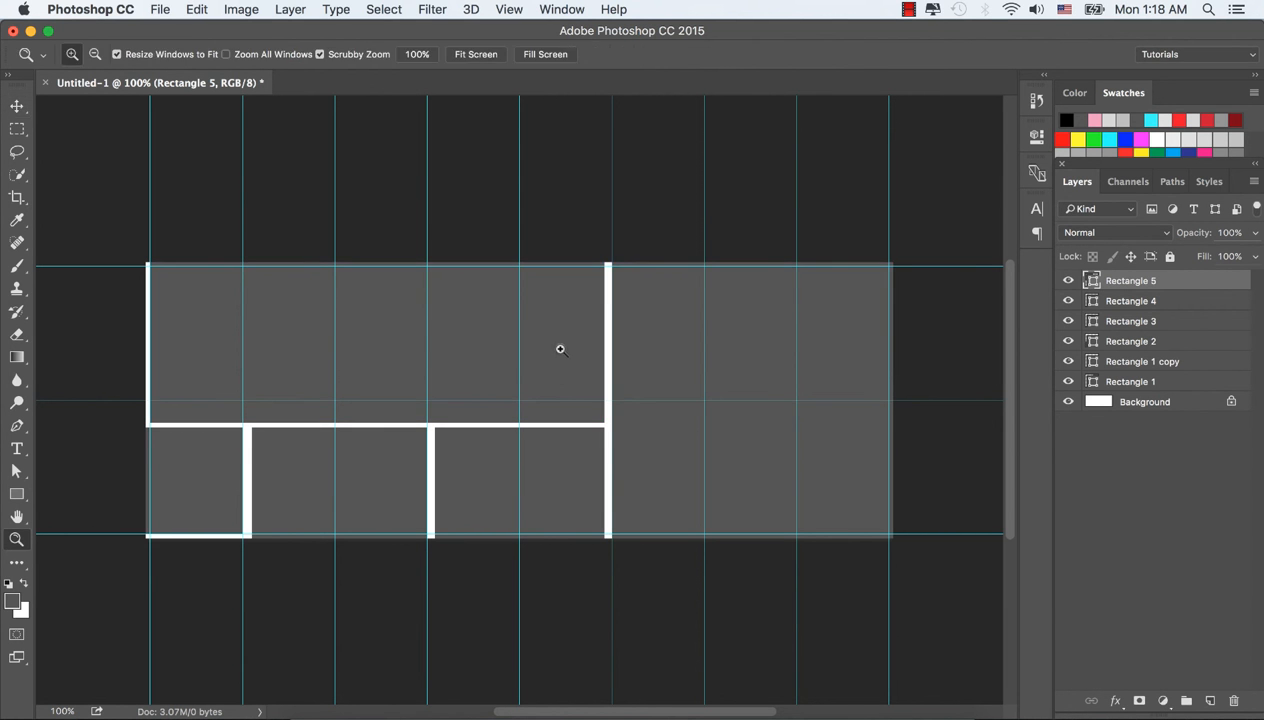
left_click(559, 349)
left_click(601, 333)
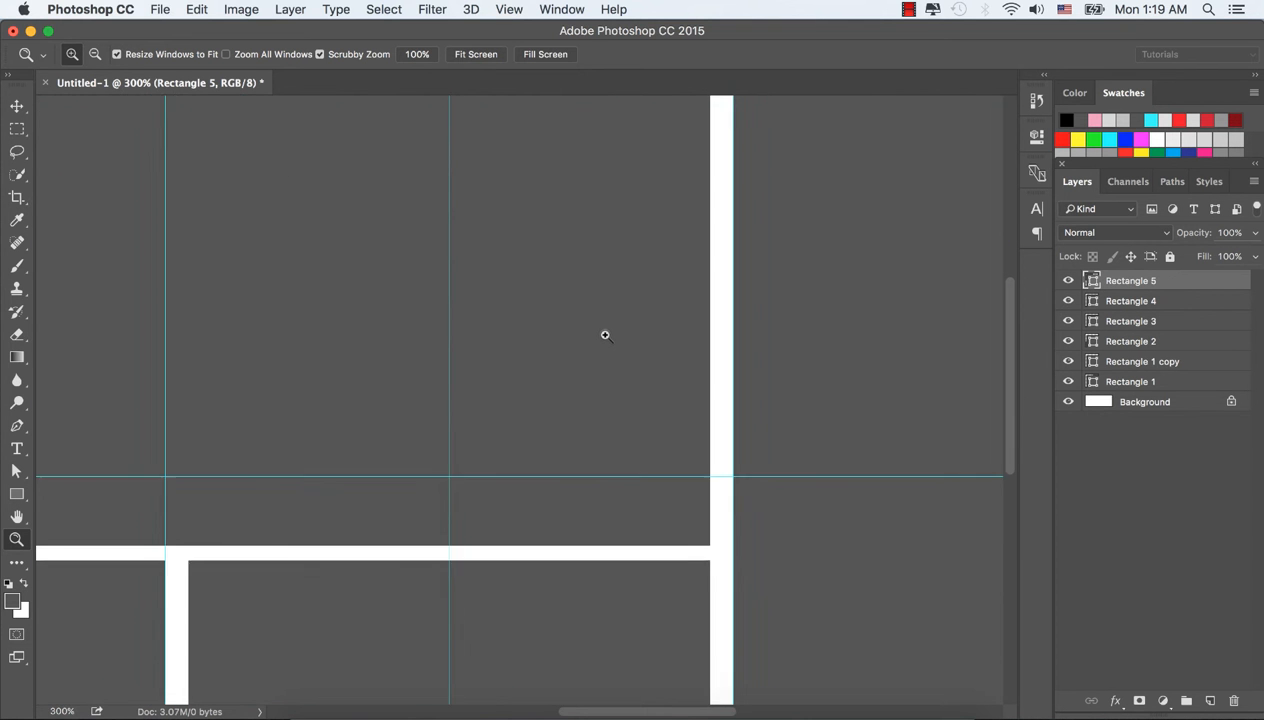
scroll(605, 335, "down", 10)
scroll(605, 335, "up", 5)
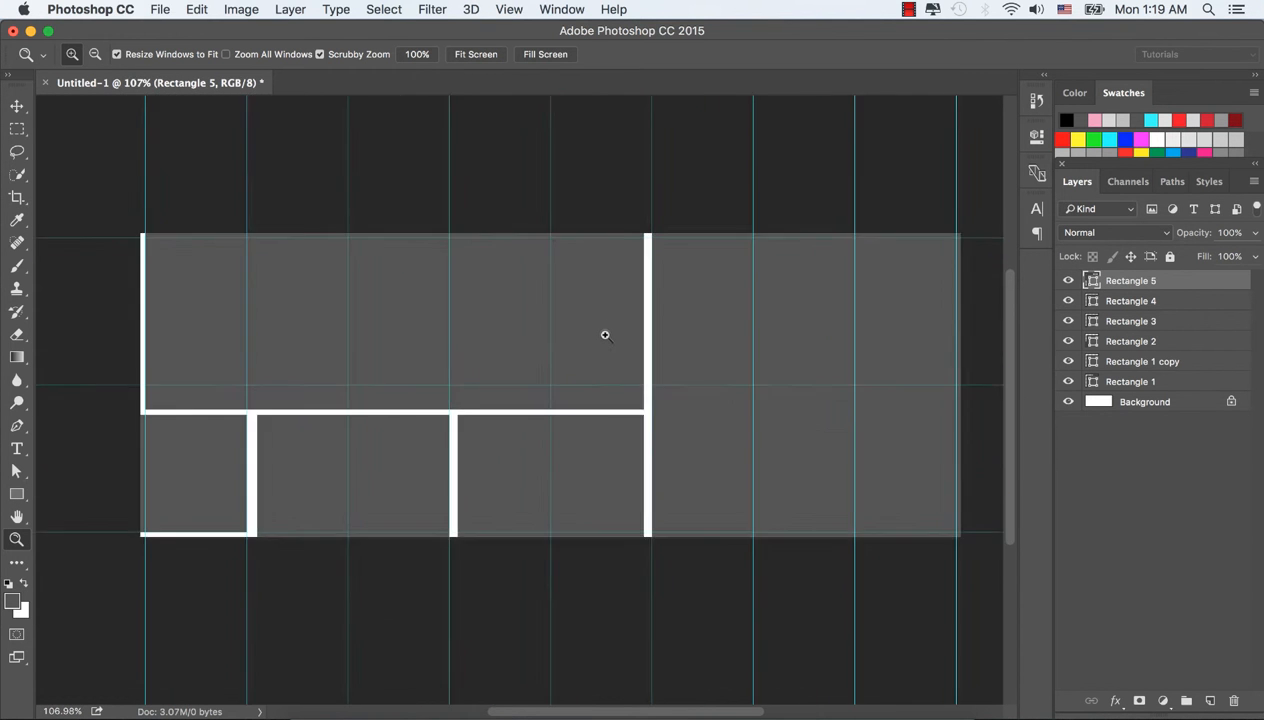
scroll(605, 335, "up", 3)
key("super+t")
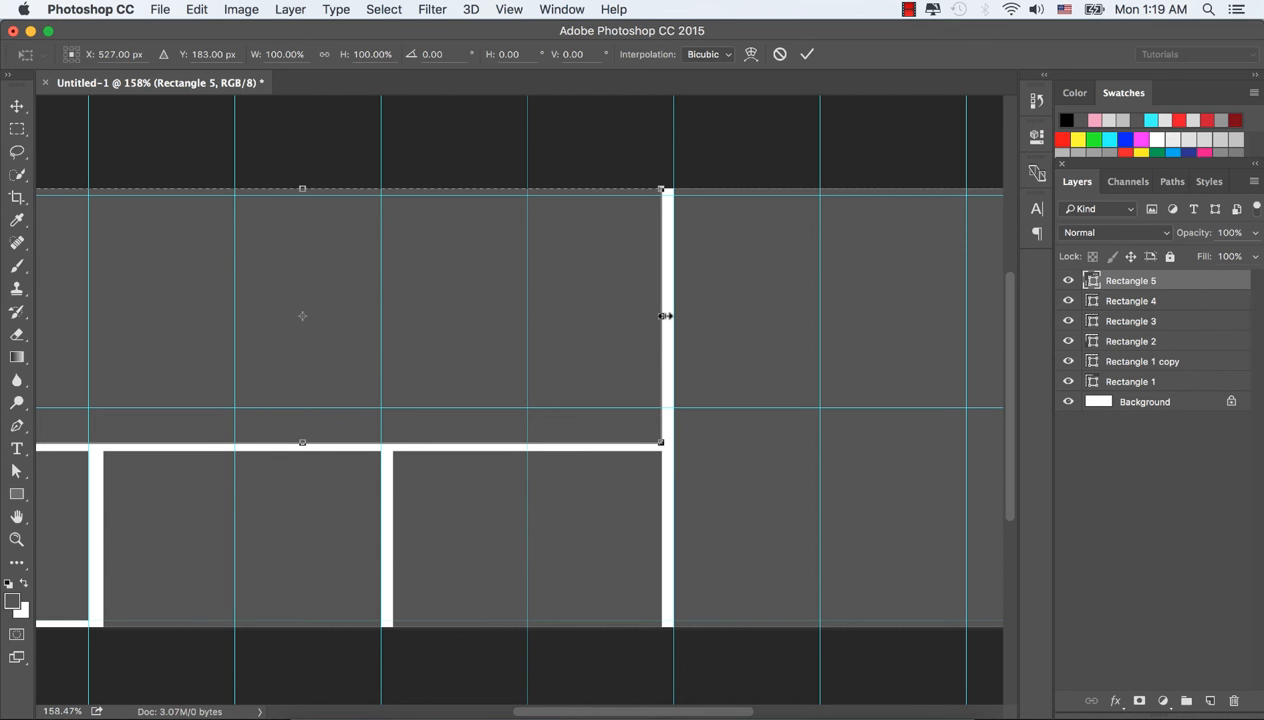
left_click_drag(665, 316, 665, 316)
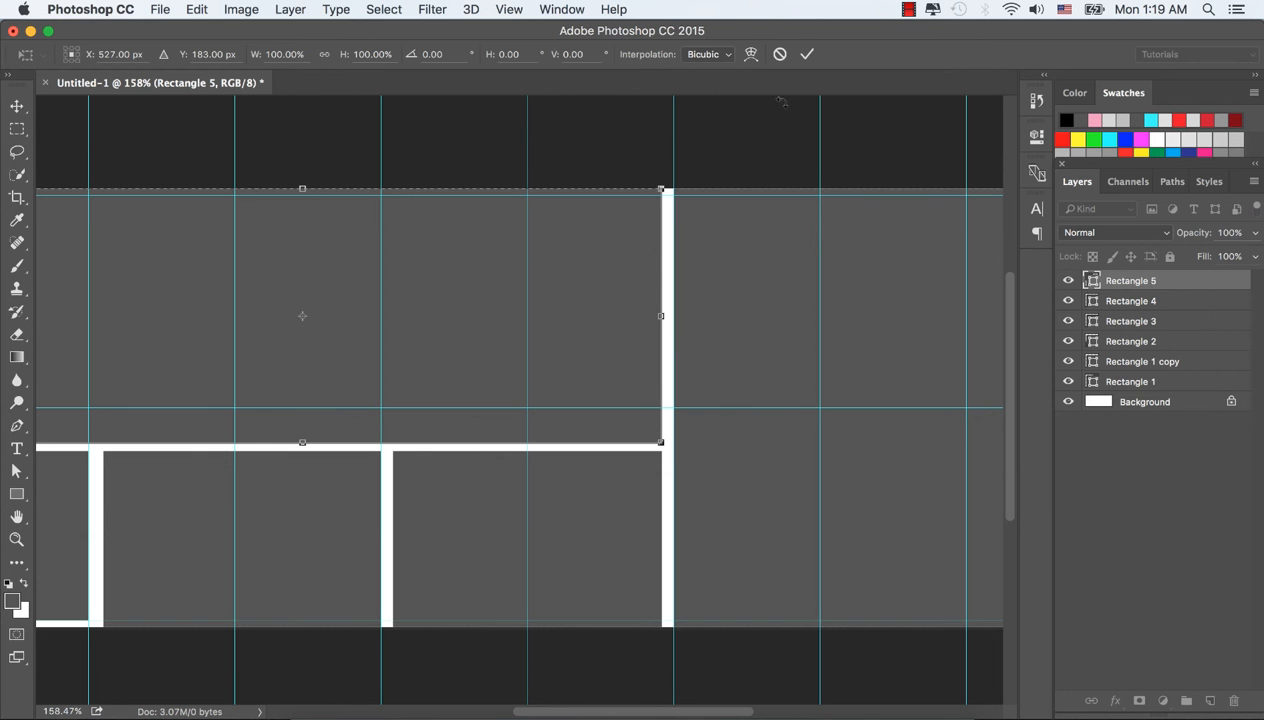
left_click(806, 54)
Step: Extend the large upper rectangle's right edge toward the tall right-hand block, leaving only a thin white gap
key("z")
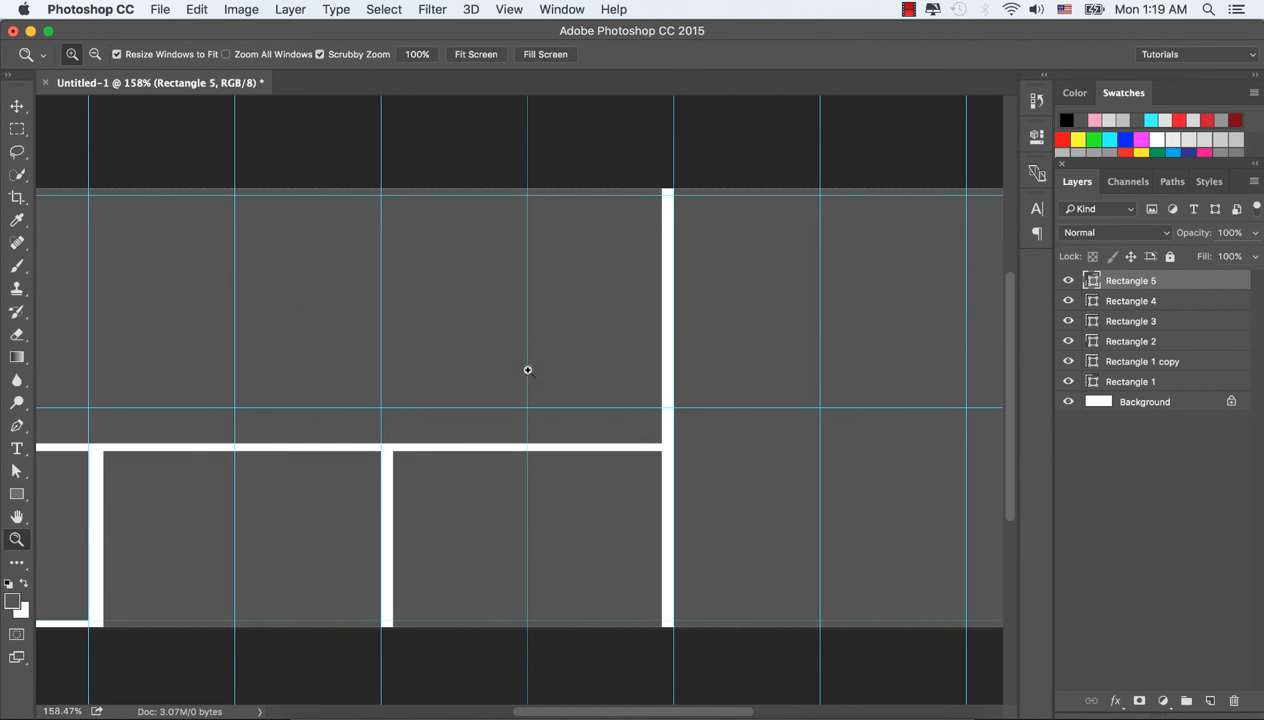
left_click(624, 371)
left_click(643, 352)
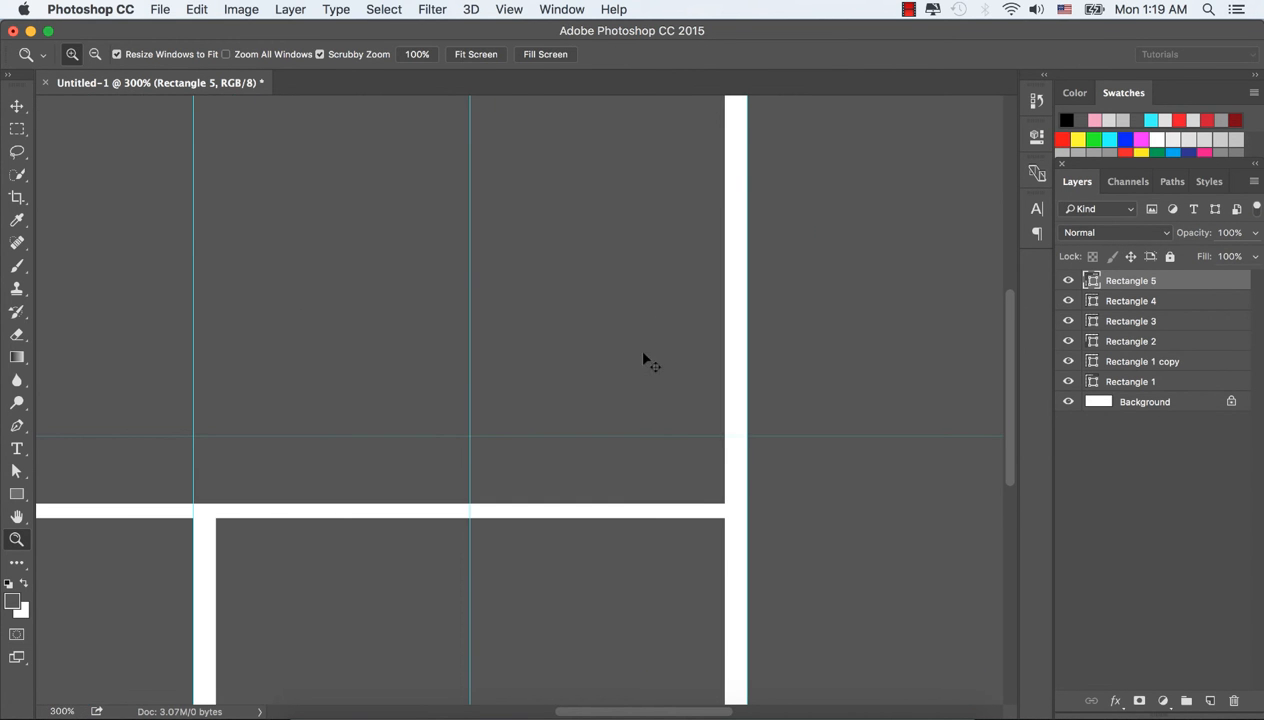
key("ctrl+t")
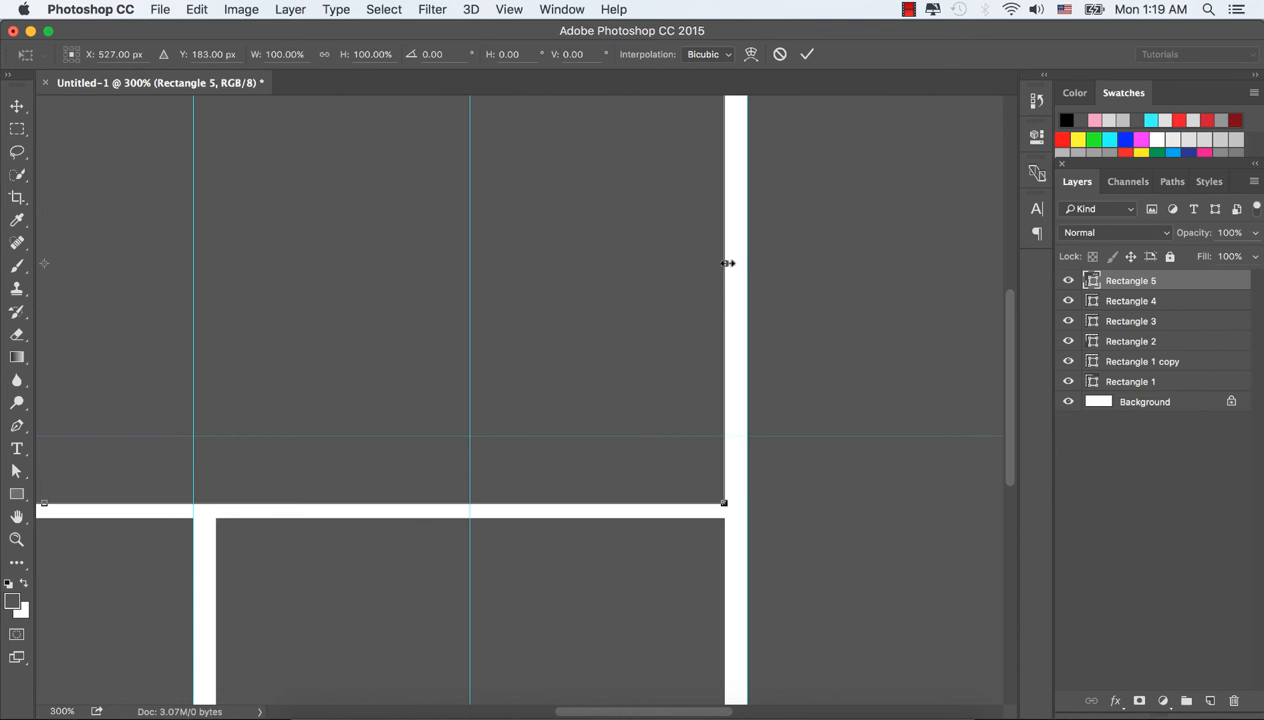
left_click_drag(728, 263, 735, 265)
left_click_drag(738, 266, 742, 267)
left_click(806, 54)
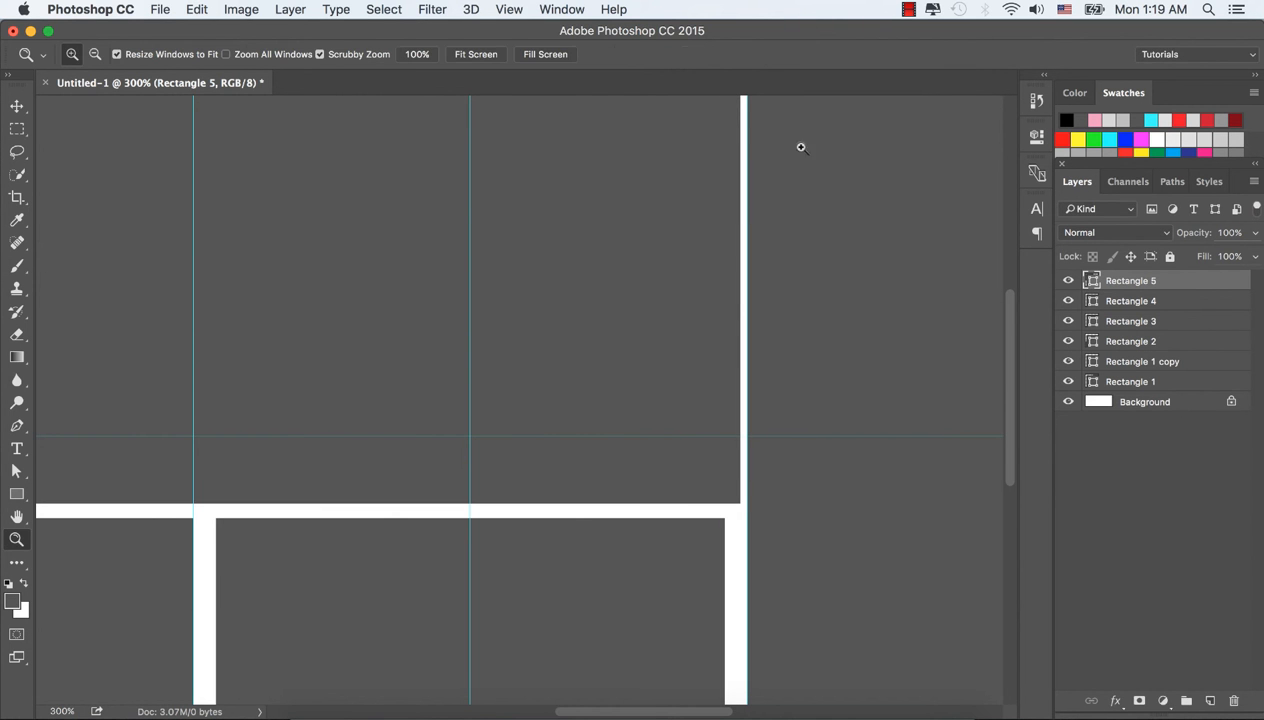
Step: Widen the lower row's rightmost small rectangle to about 398 px, aligning its right edge with the large rectangle above
key("super+0")
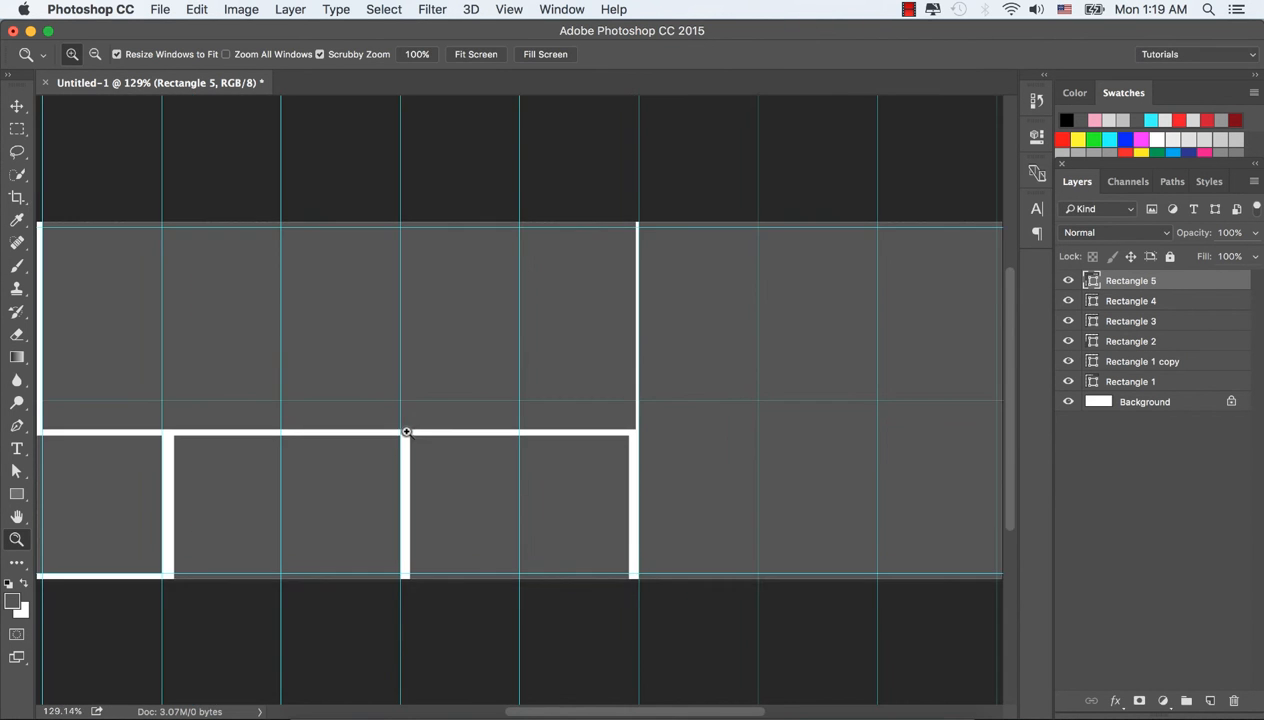
key("v")
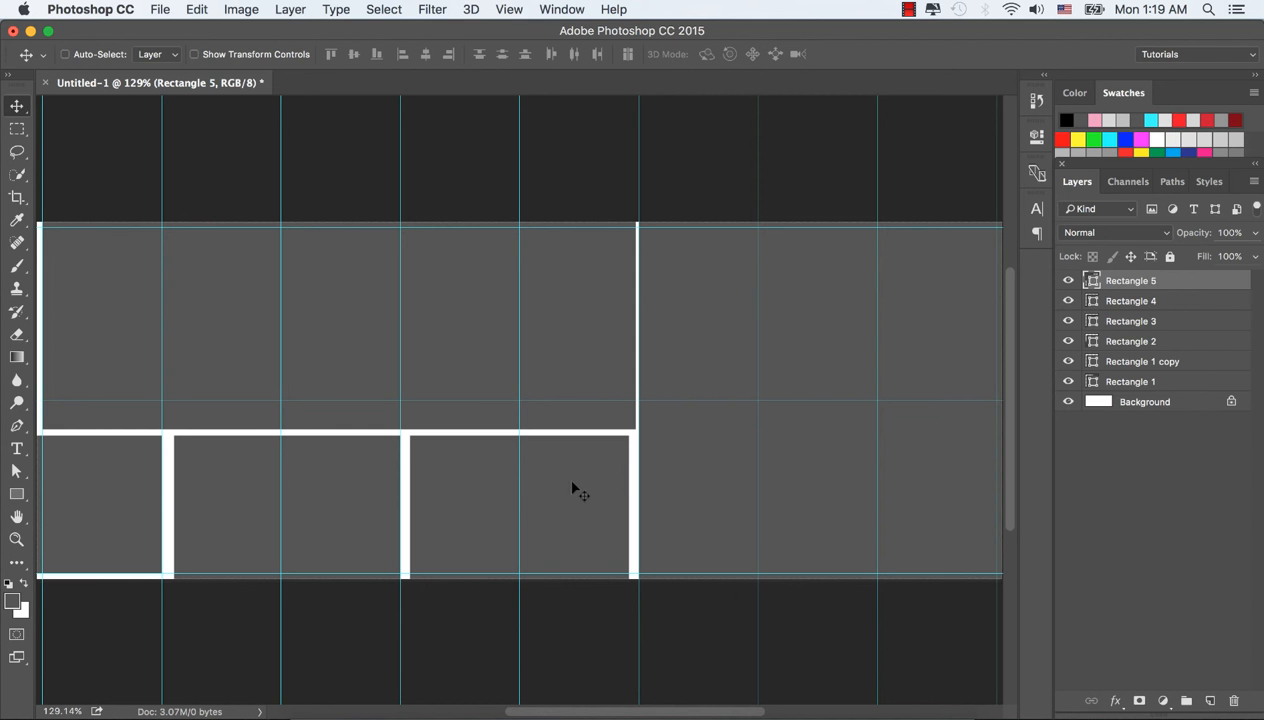
left_click(570, 485)
key("super+t")
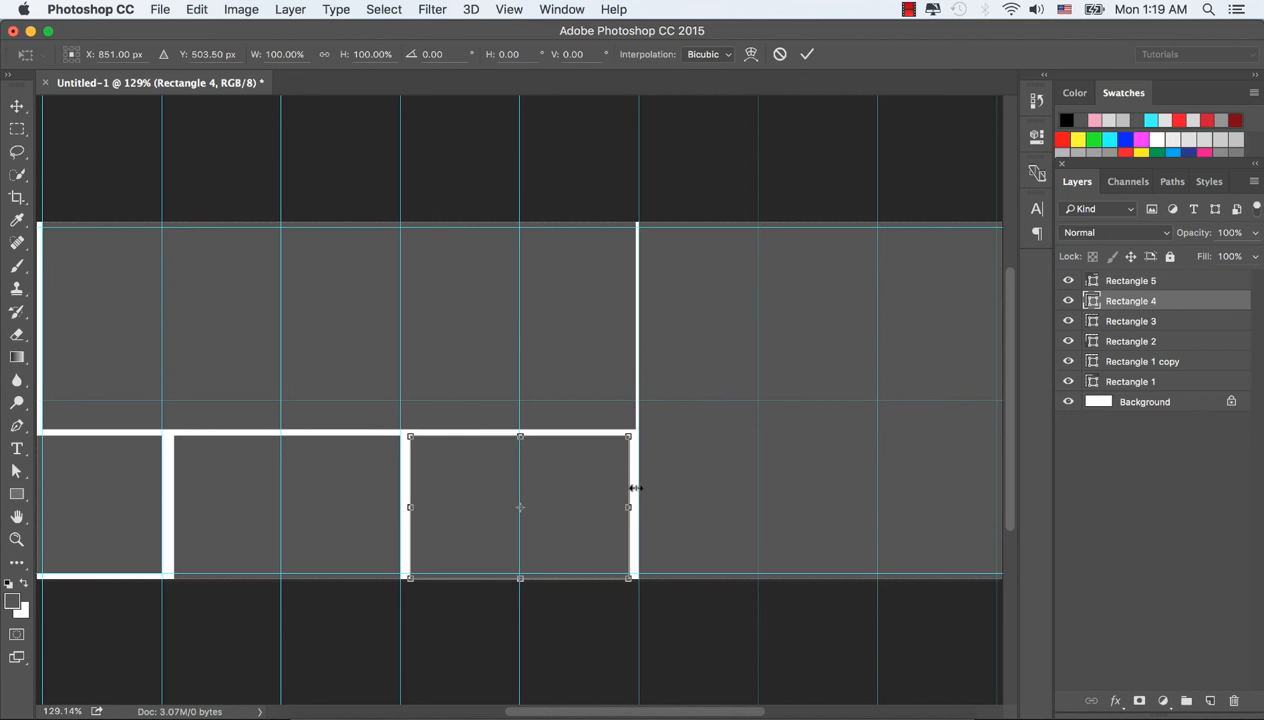
left_click_drag(627, 508, 633, 508)
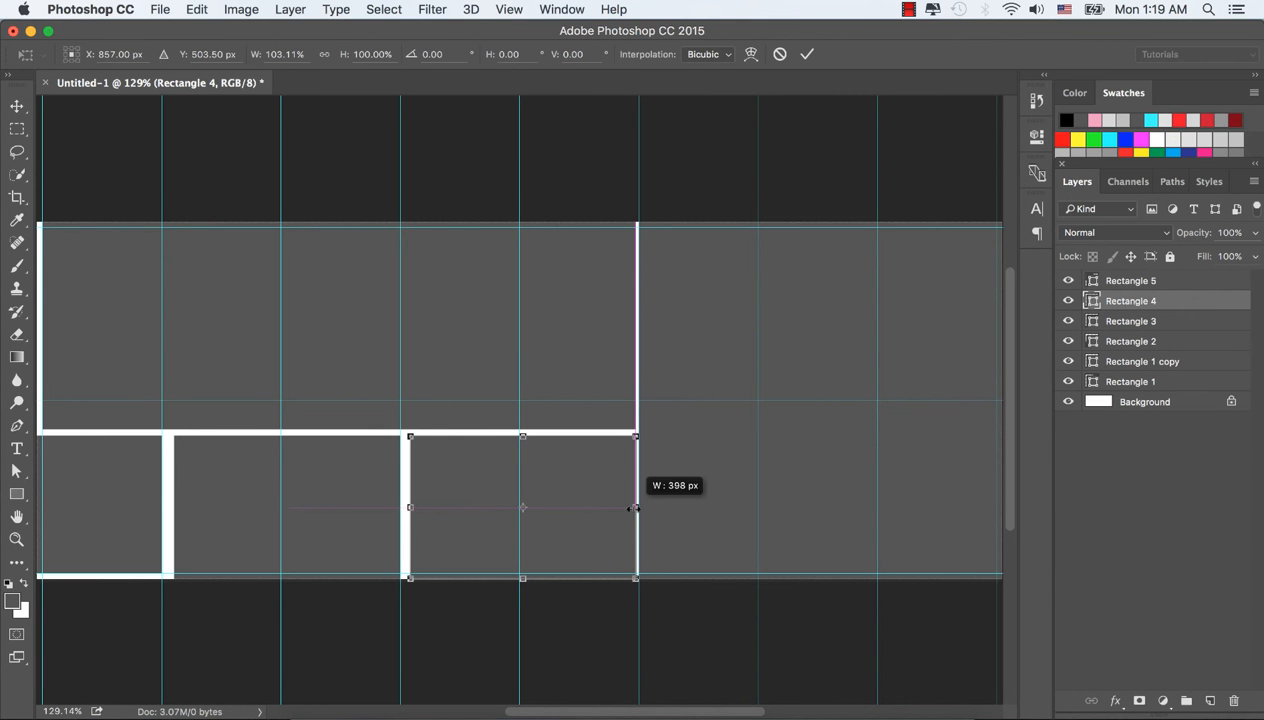
left_click(807, 54)
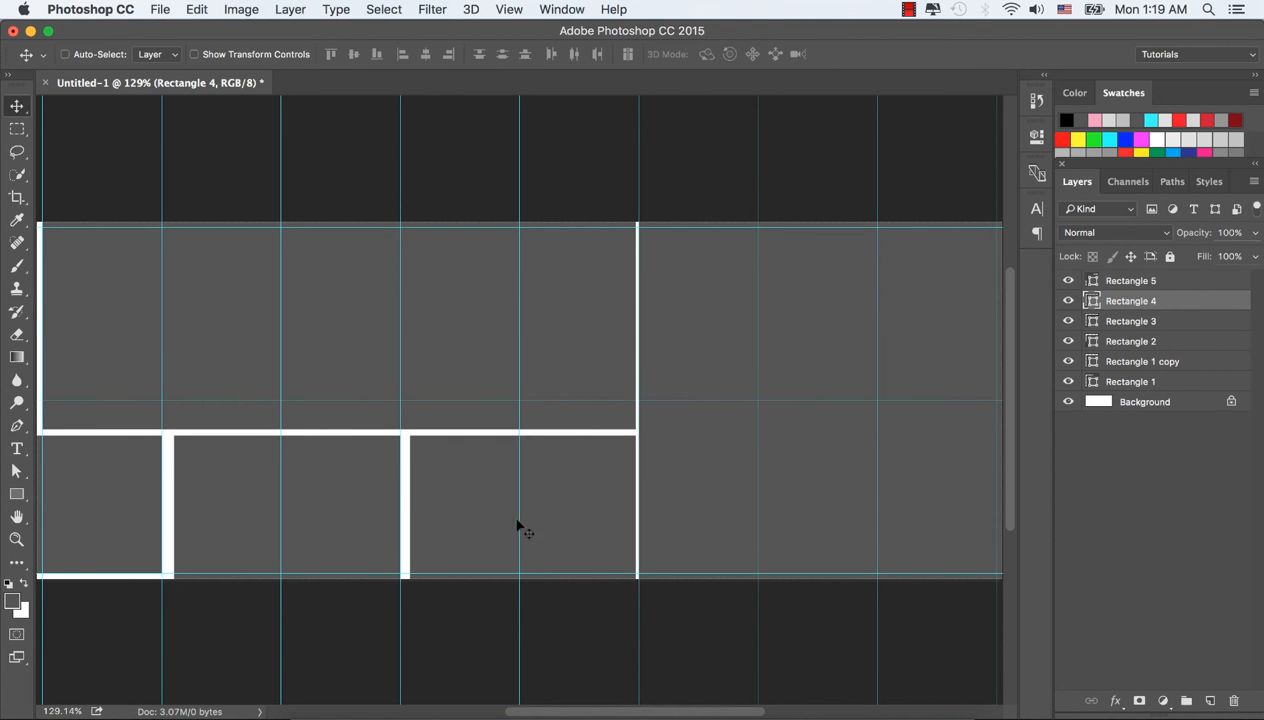
Step: Try to raise the top edge of the lower row's rightmost small rectangle toward the large rectangle
key("z")
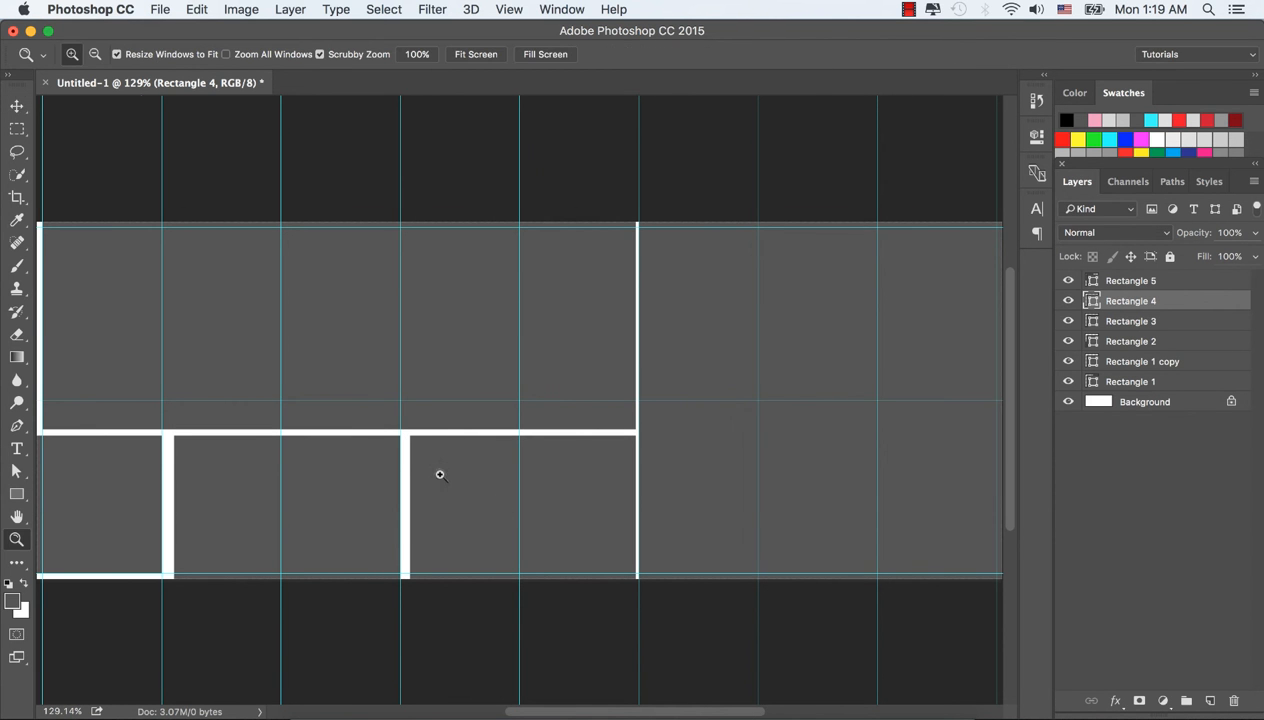
left_click(437, 471)
left_click(330, 481)
left_click_drag(330, 481, 465, 508)
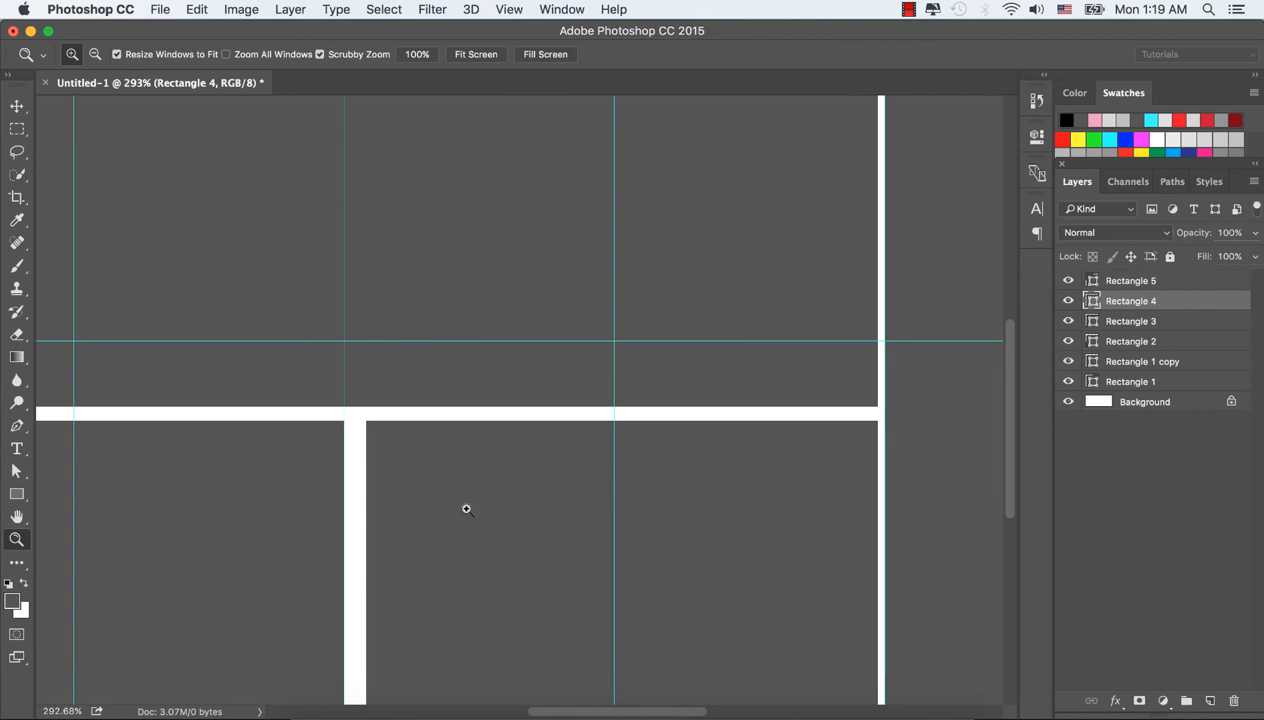
key("super+t")
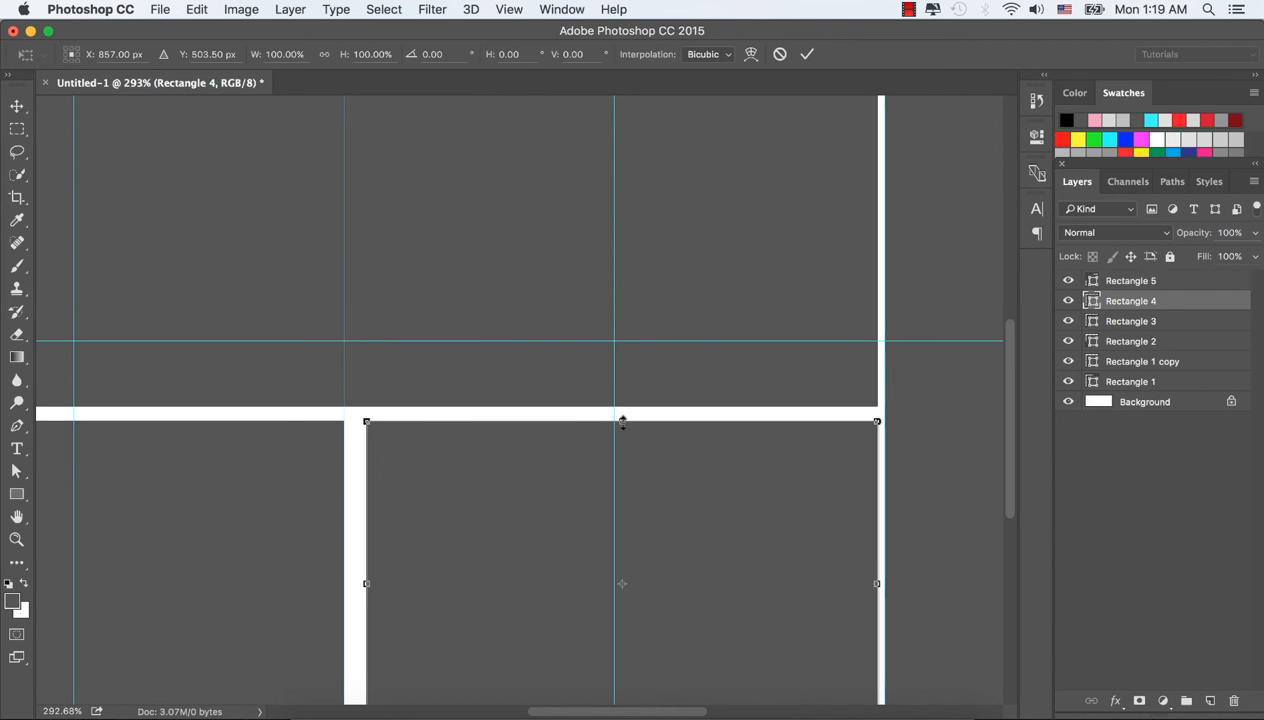
left_click_drag(622, 418, 626, 417)
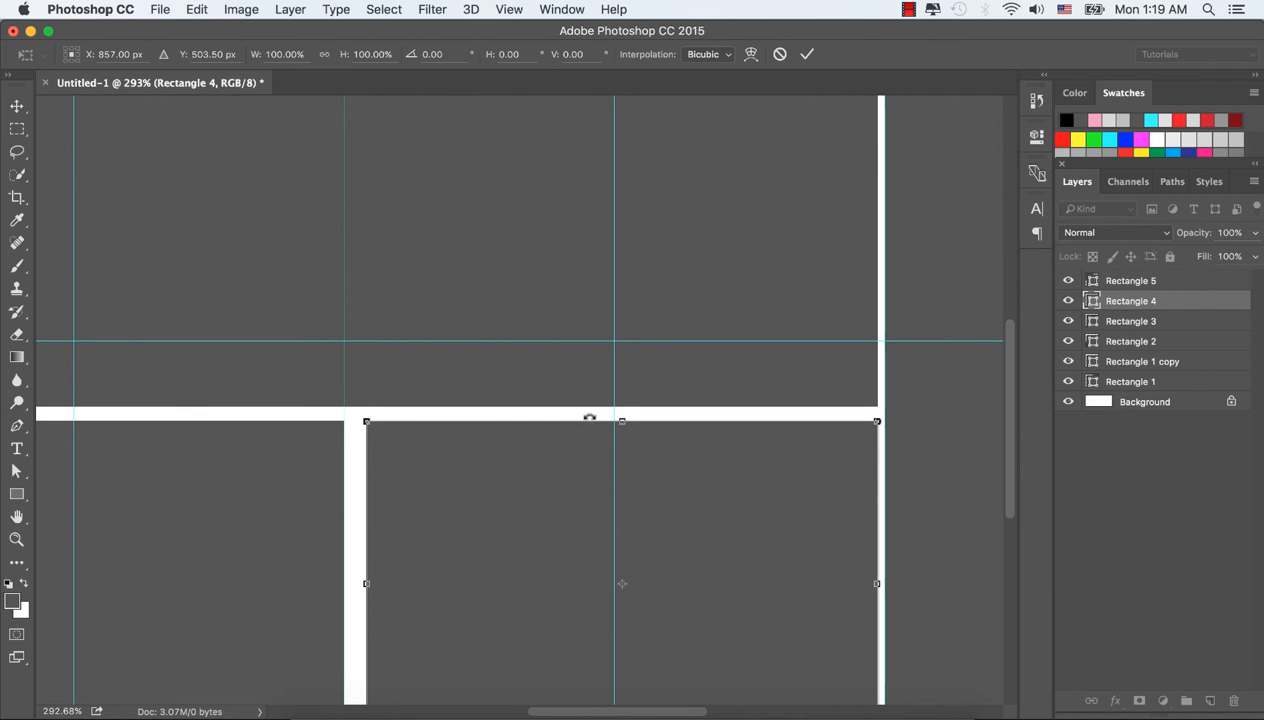
left_click(806, 53)
Step: Raise that lower rectangle's top edge to about 102.77% of its height, leaving a thin gap below the large rectangle
key("z")
left_click(564, 417)
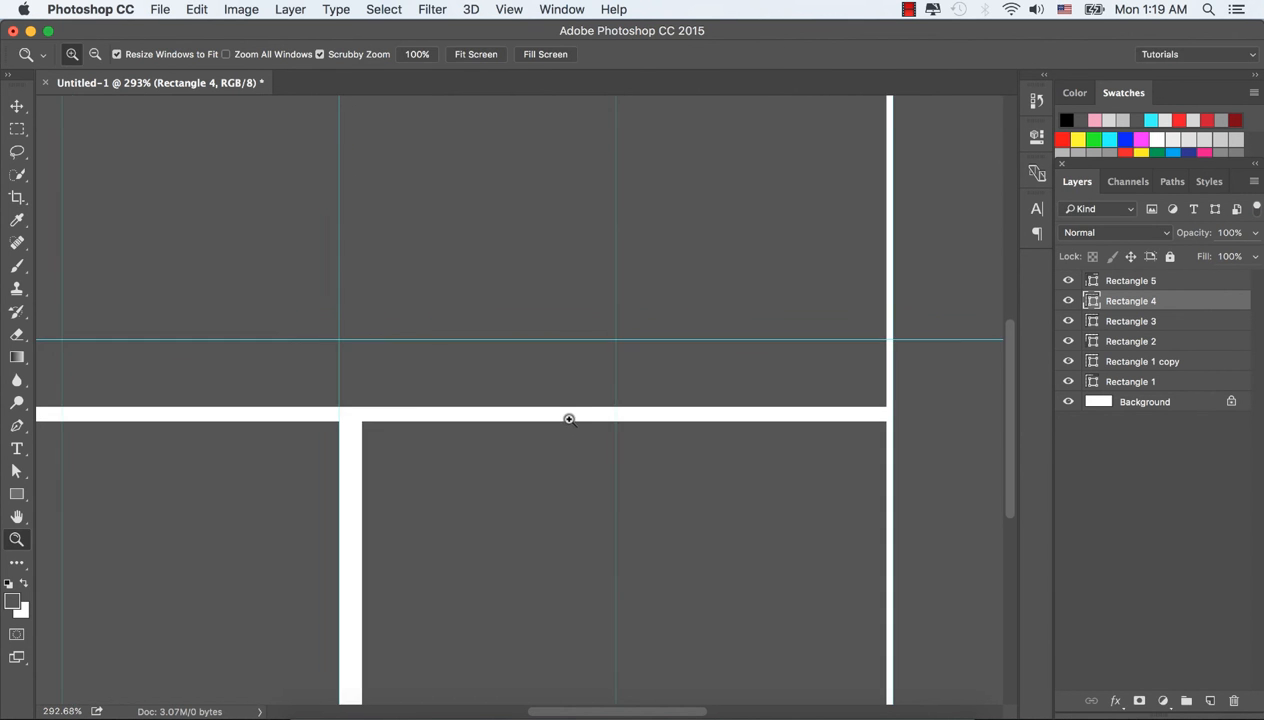
left_click(569, 419)
left_click(568, 418)
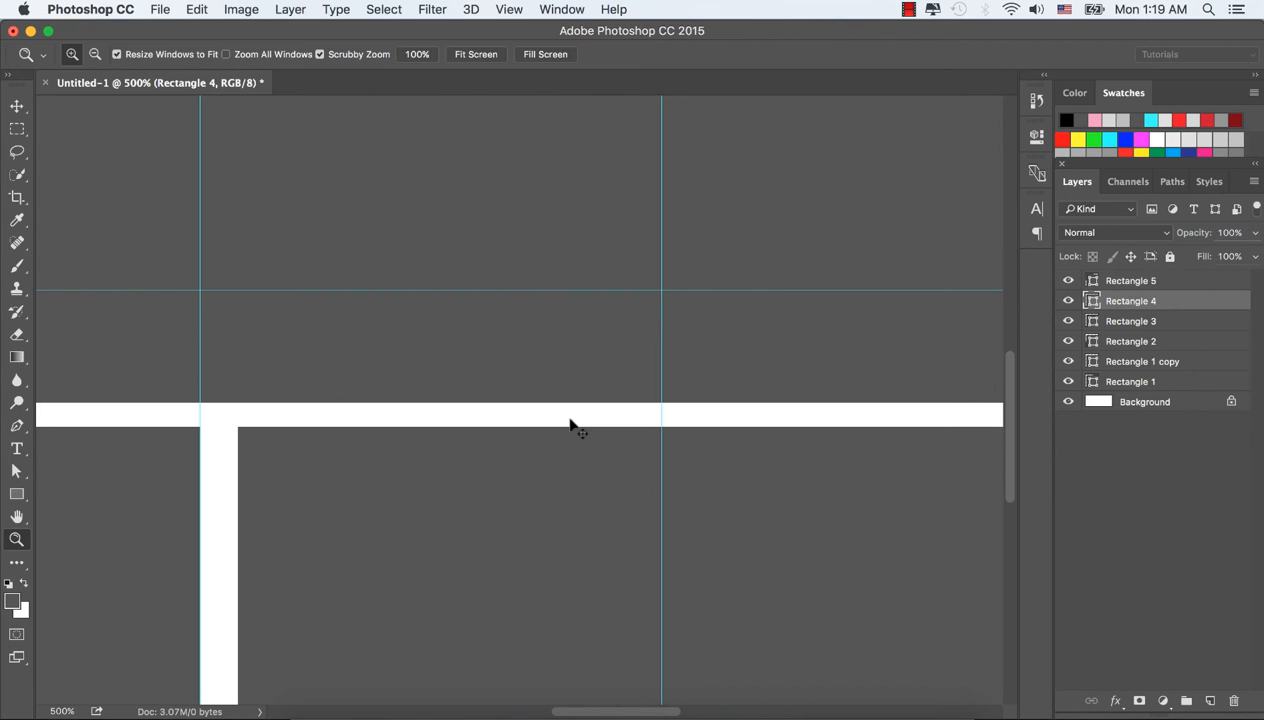
key("super+t")
left_click_drag(676, 427, 677, 411)
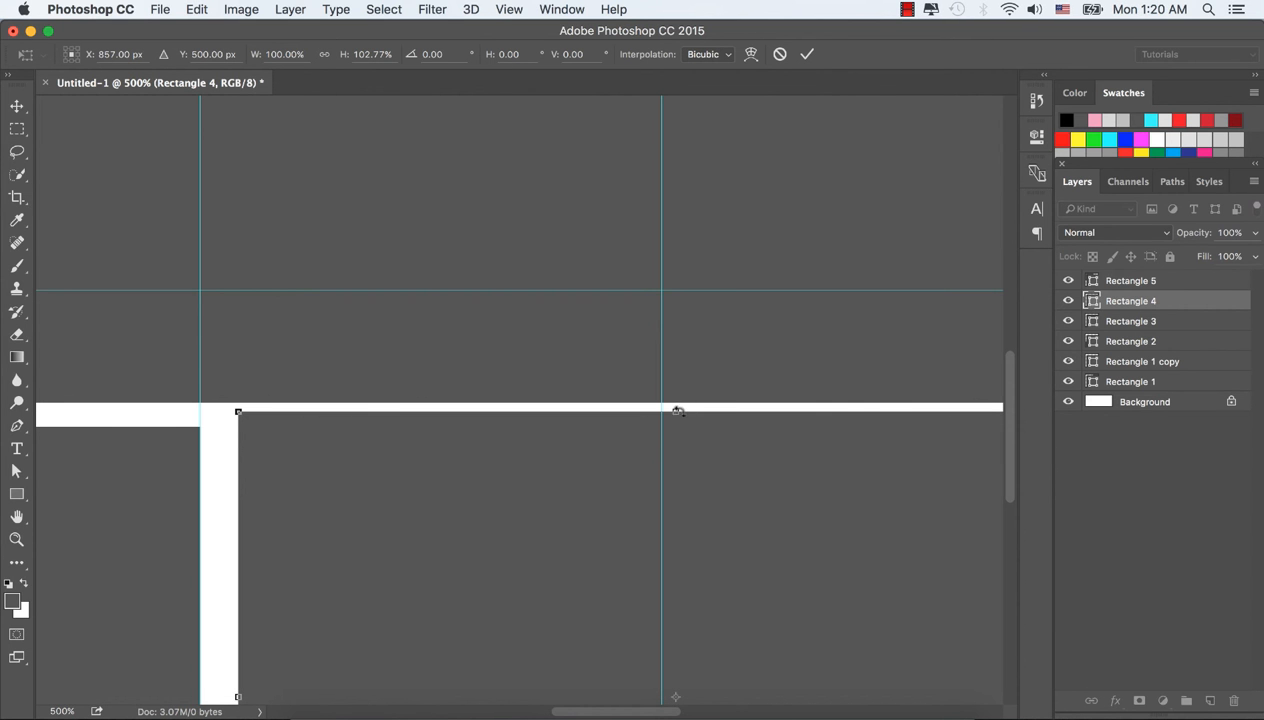
left_click(807, 54)
key("z")
key("super+0")
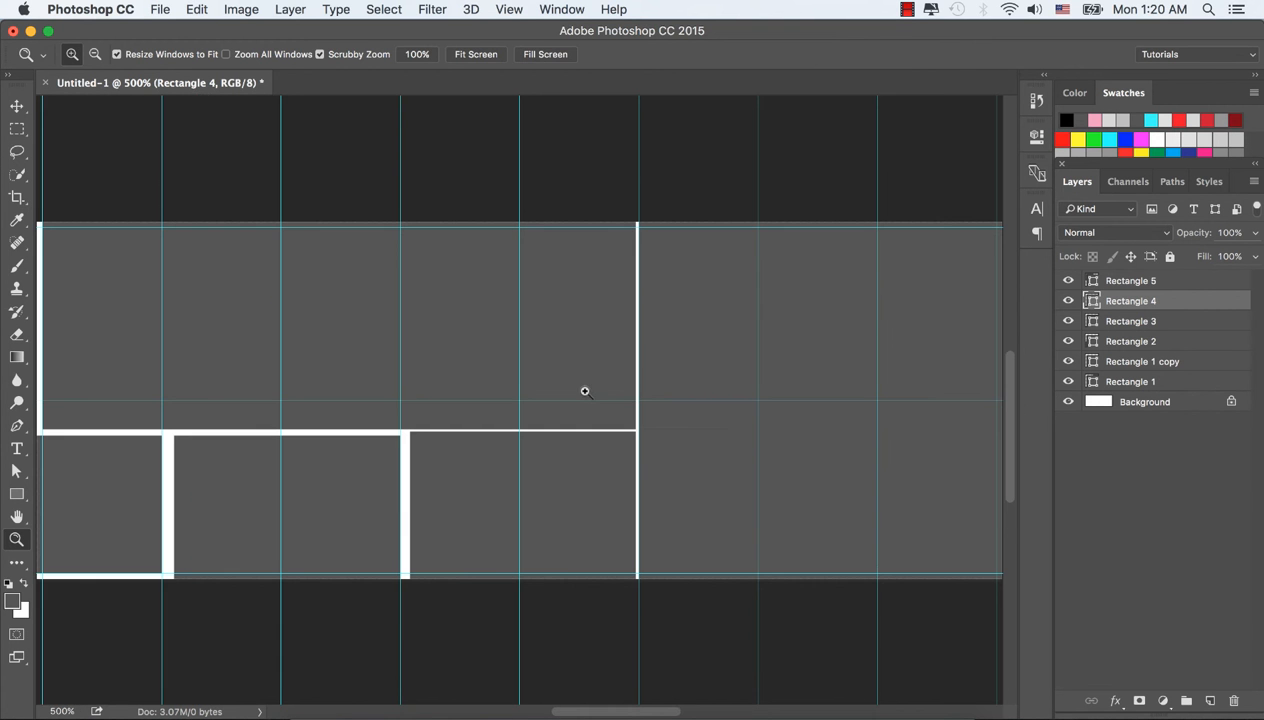
key("v")
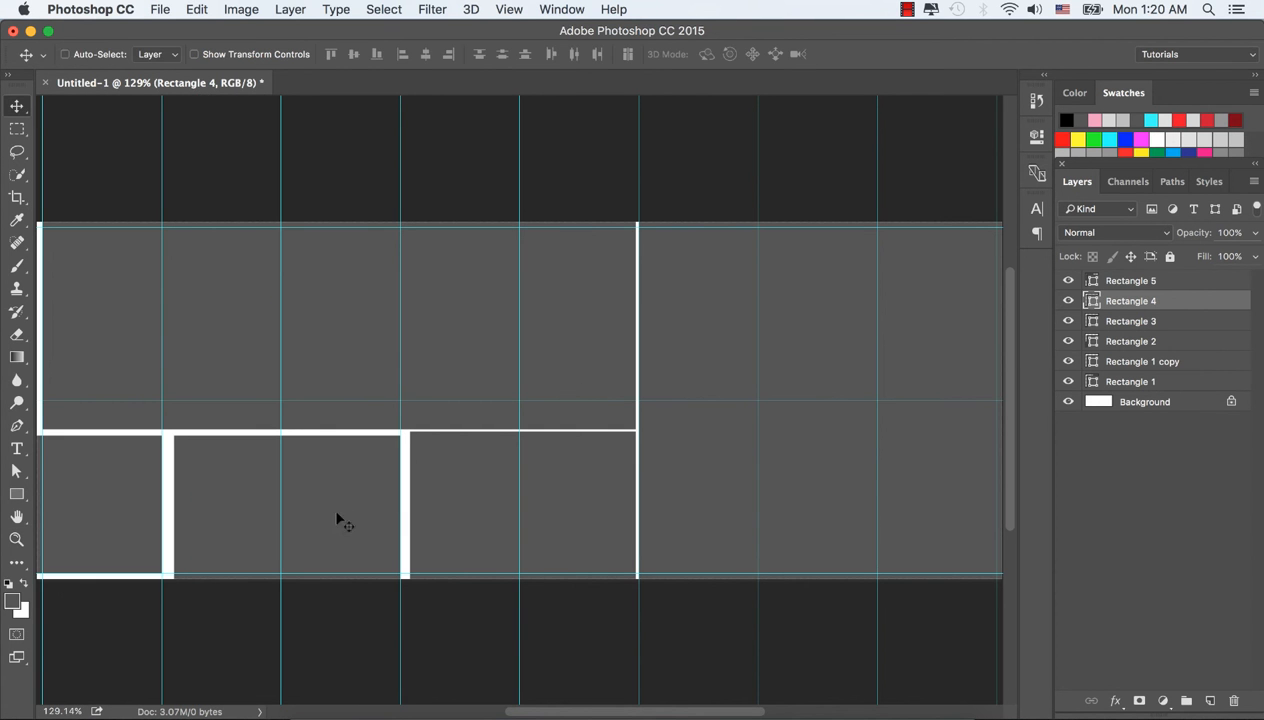
Step: Raise the top edge of the lower row's middle rectangle to 102.77% height, leaving a thin gap below the large rectangle
left_click(354, 492)
key("super+t")
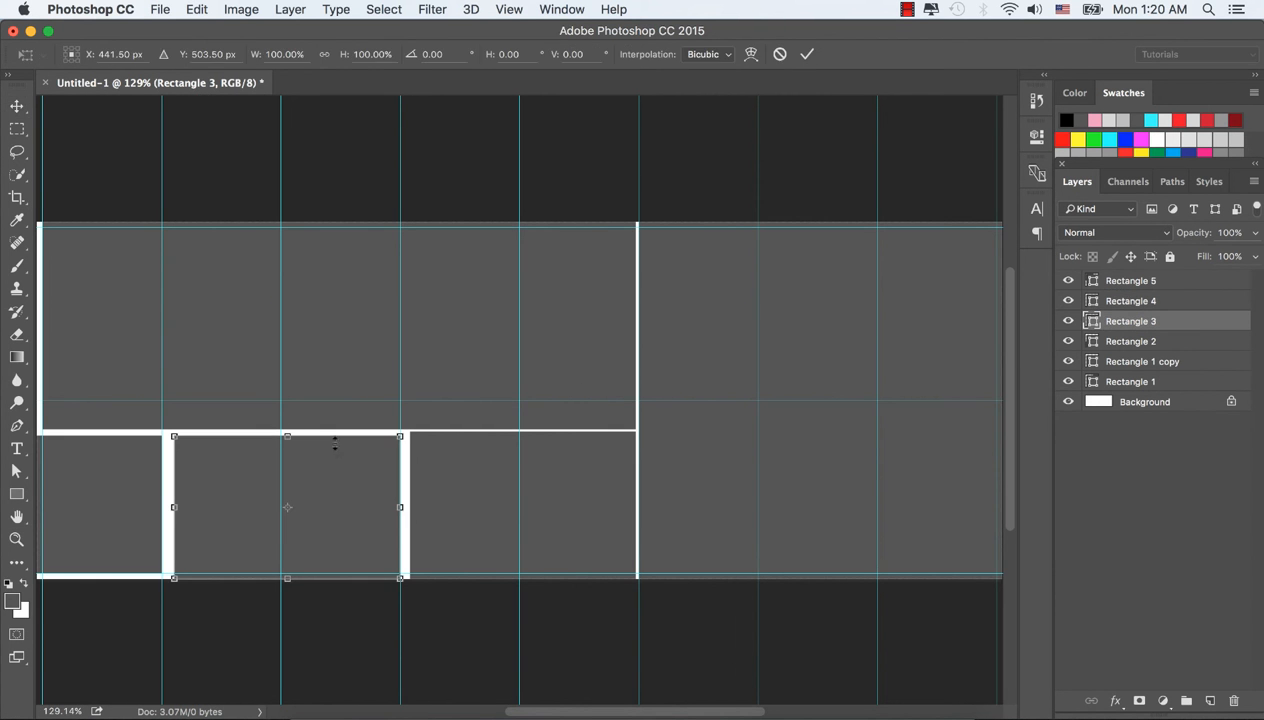
left_click_drag(287, 435, 290, 431)
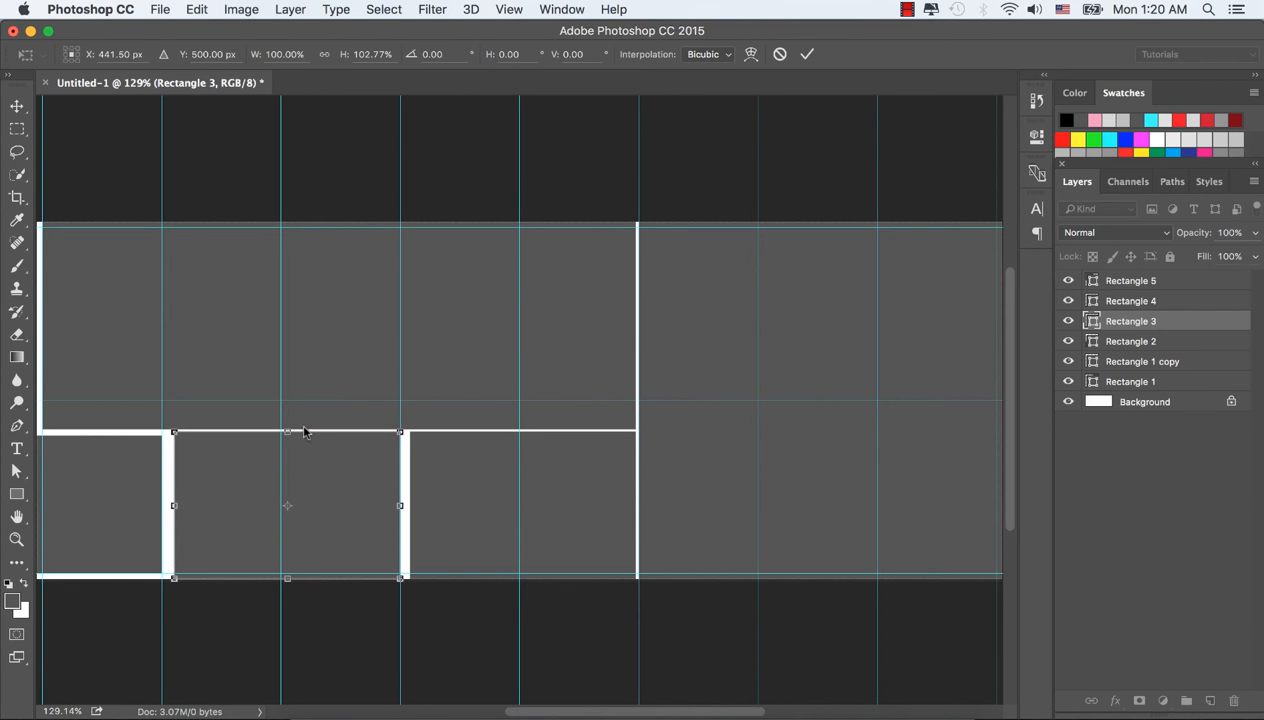
left_click(806, 54)
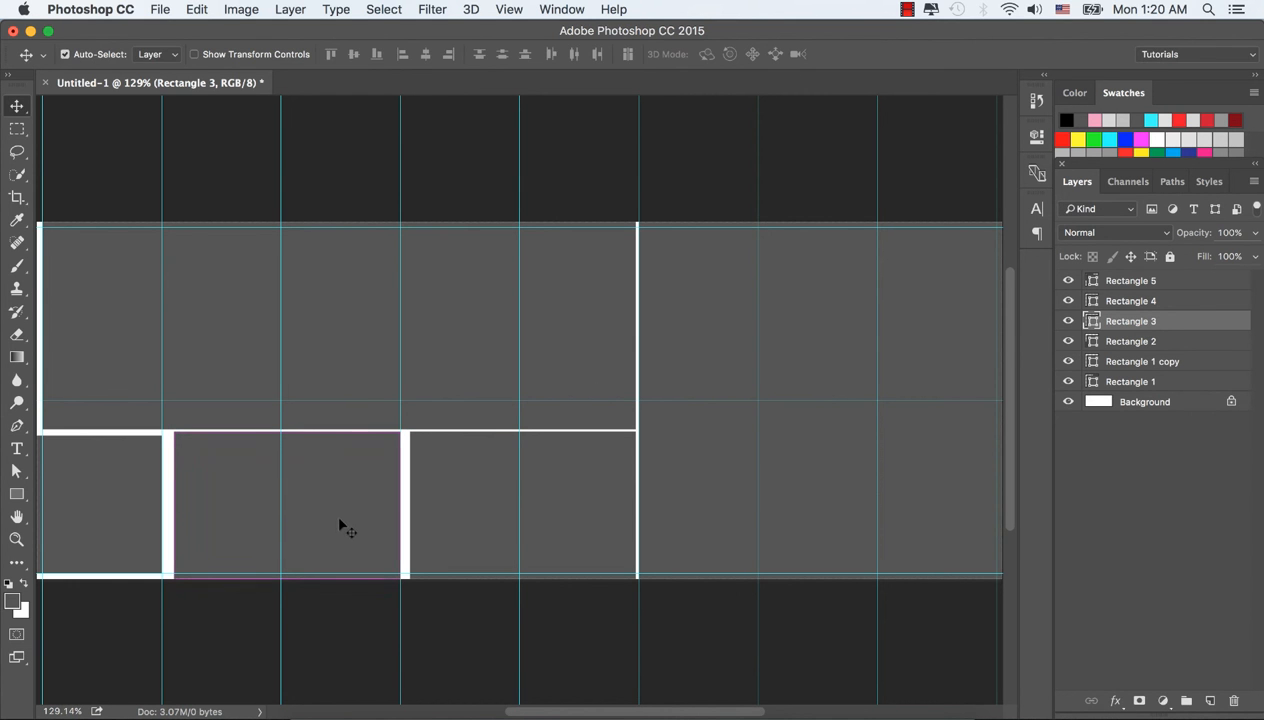
key("super+t")
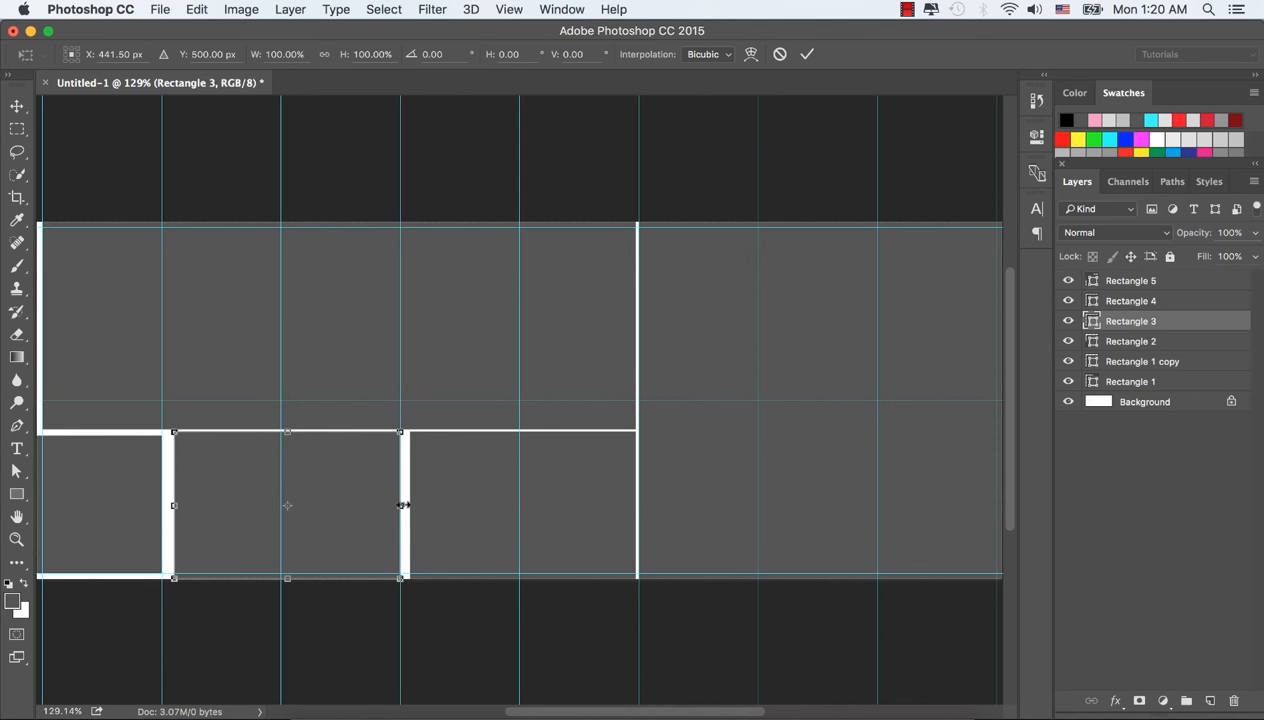
left_click_drag(403, 505, 404, 505)
left_click(806, 54)
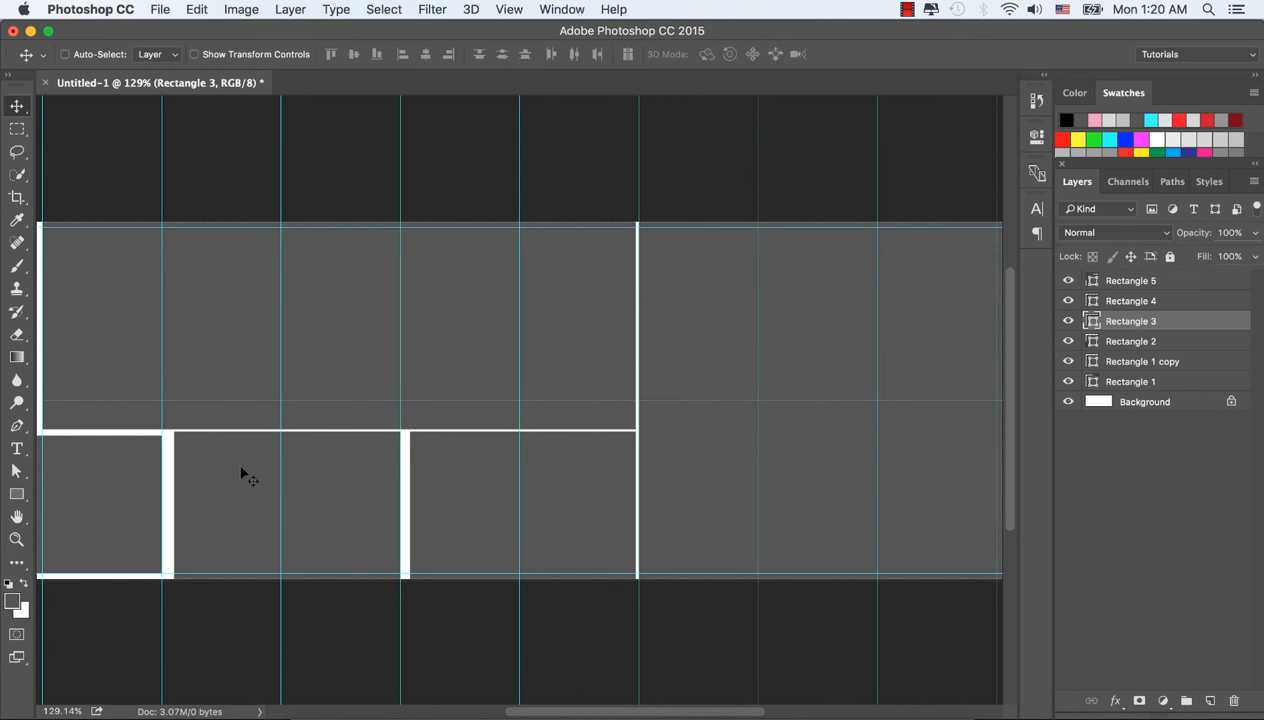
Step: Extend the middle lower rectangle's right edge toward its right-hand neighbour, leaving only a thin white gap
key("z")
left_click(307, 474)
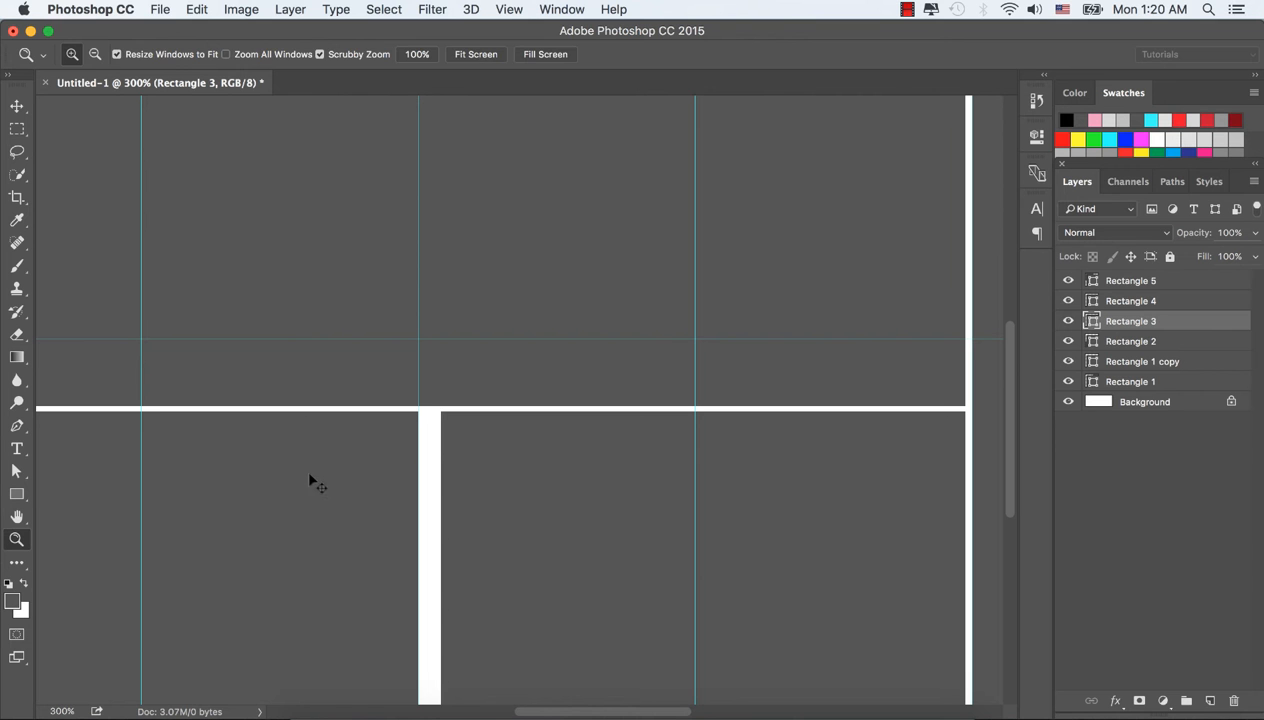
key("ctrl+t")
left_click_drag(418, 583, 431, 584)
left_click(806, 55)
Step: Extend the middle lower rectangle's left edge toward the lower-left rectangle, leaving a narrow white gap
key("z")
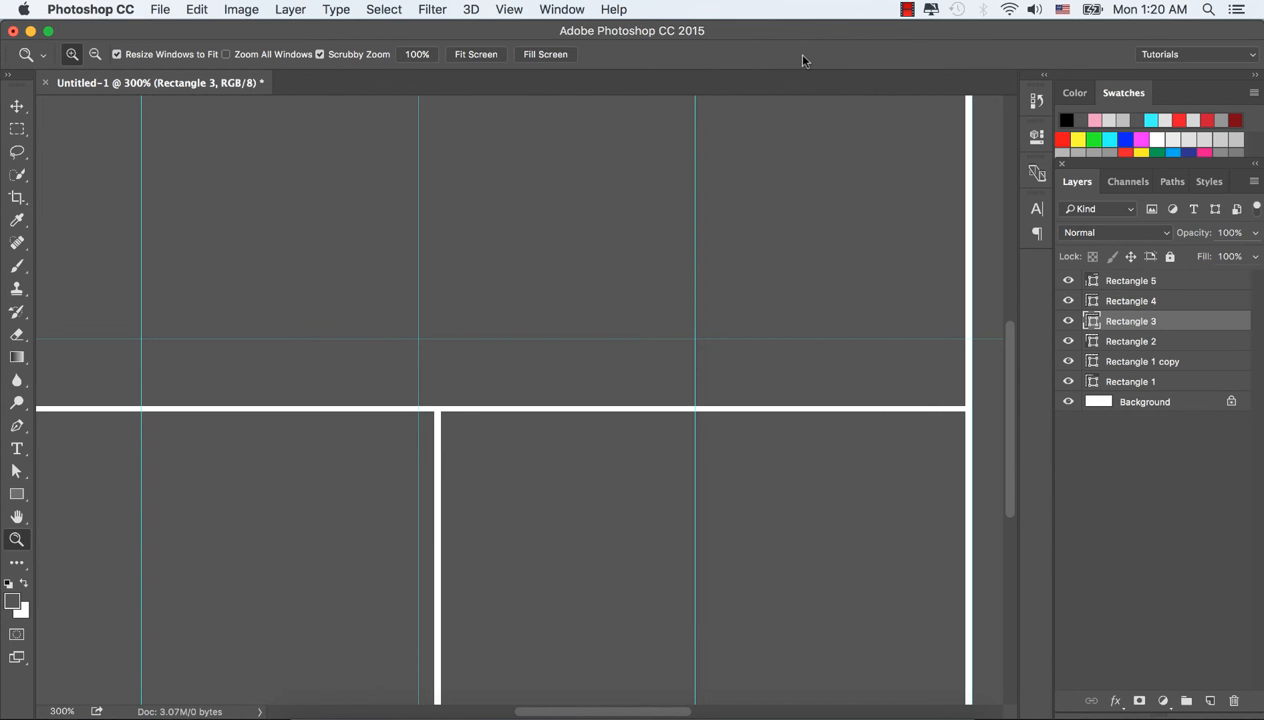
key("super+0")
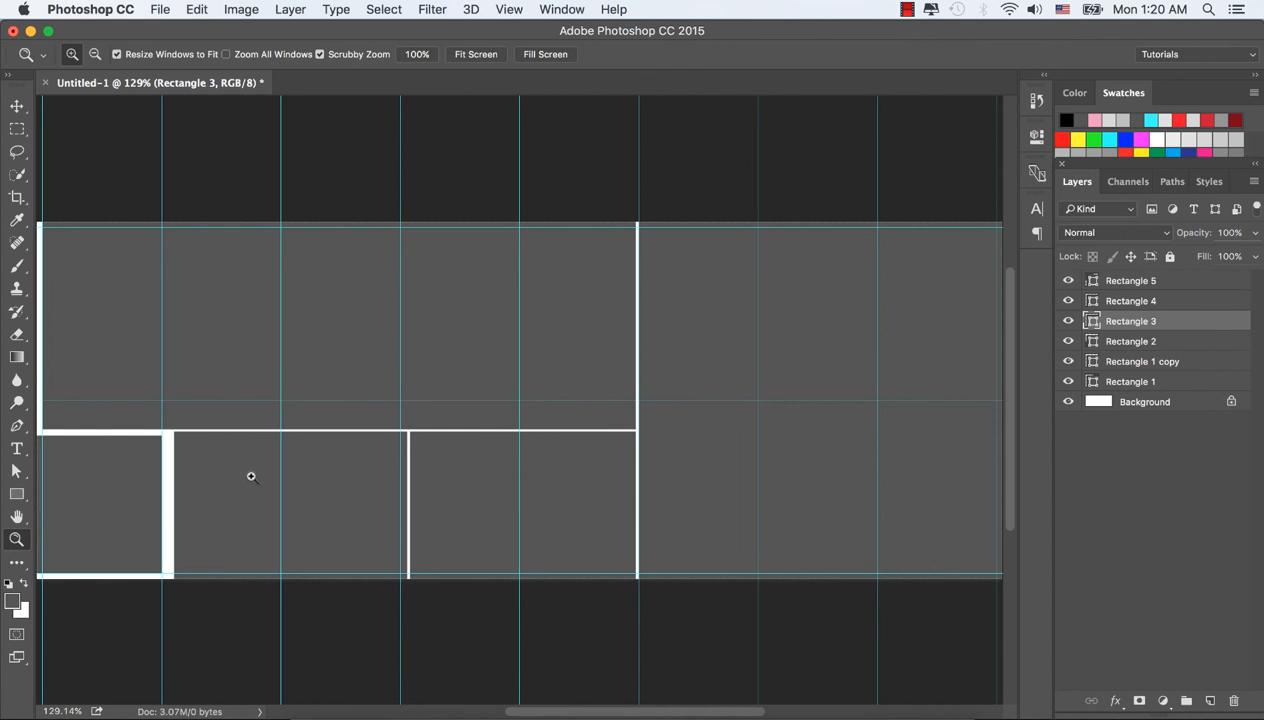
left_click(175, 471)
left_click(110, 474)
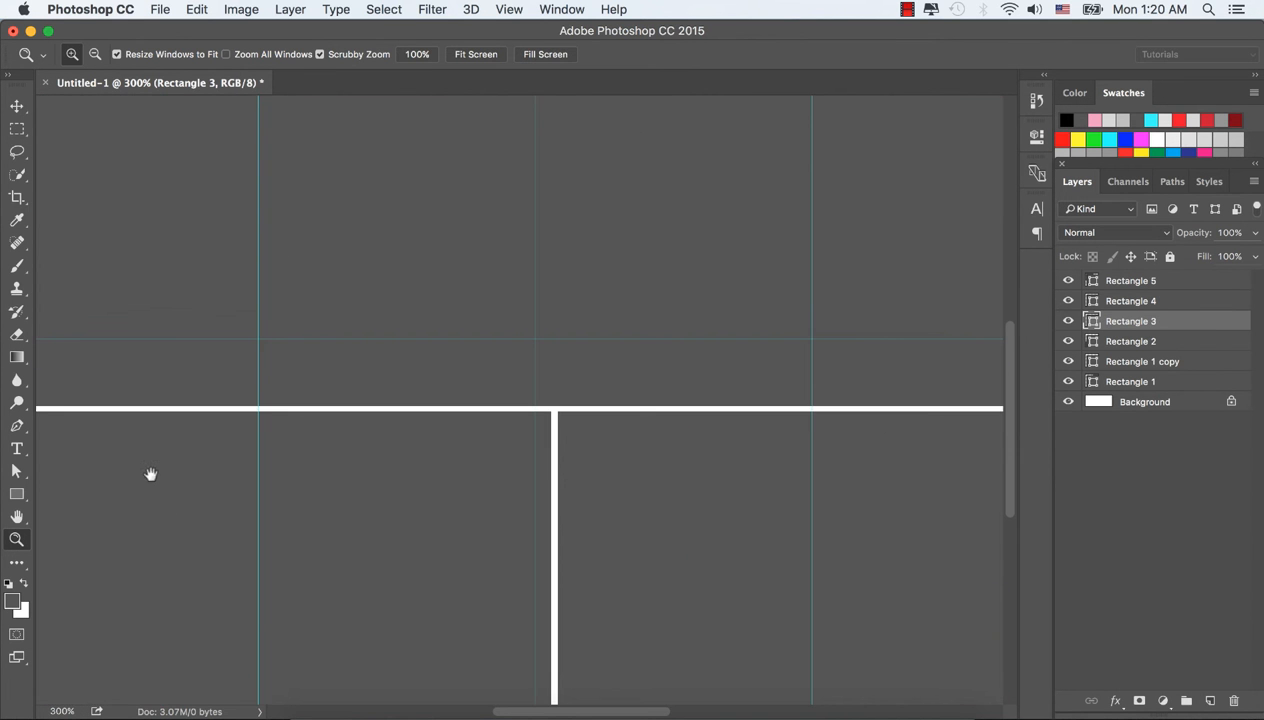
left_click_drag(150, 474, 468, 386)
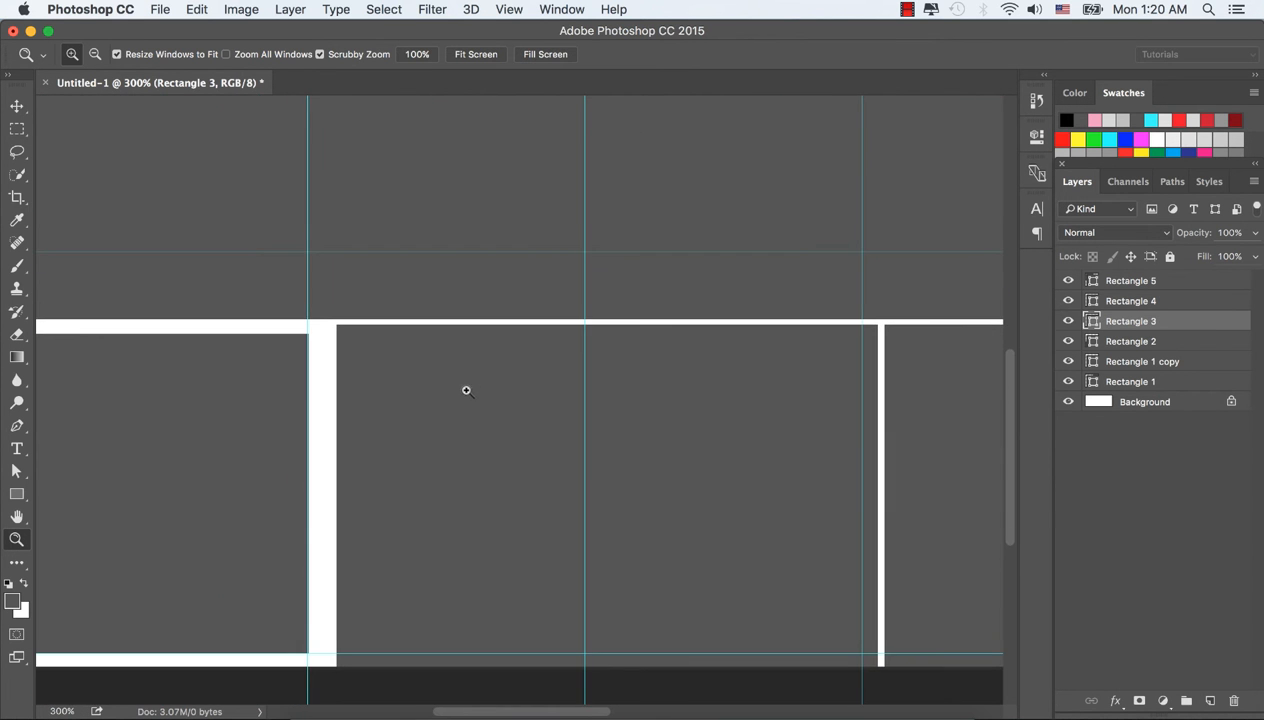
key("ctrl+t")
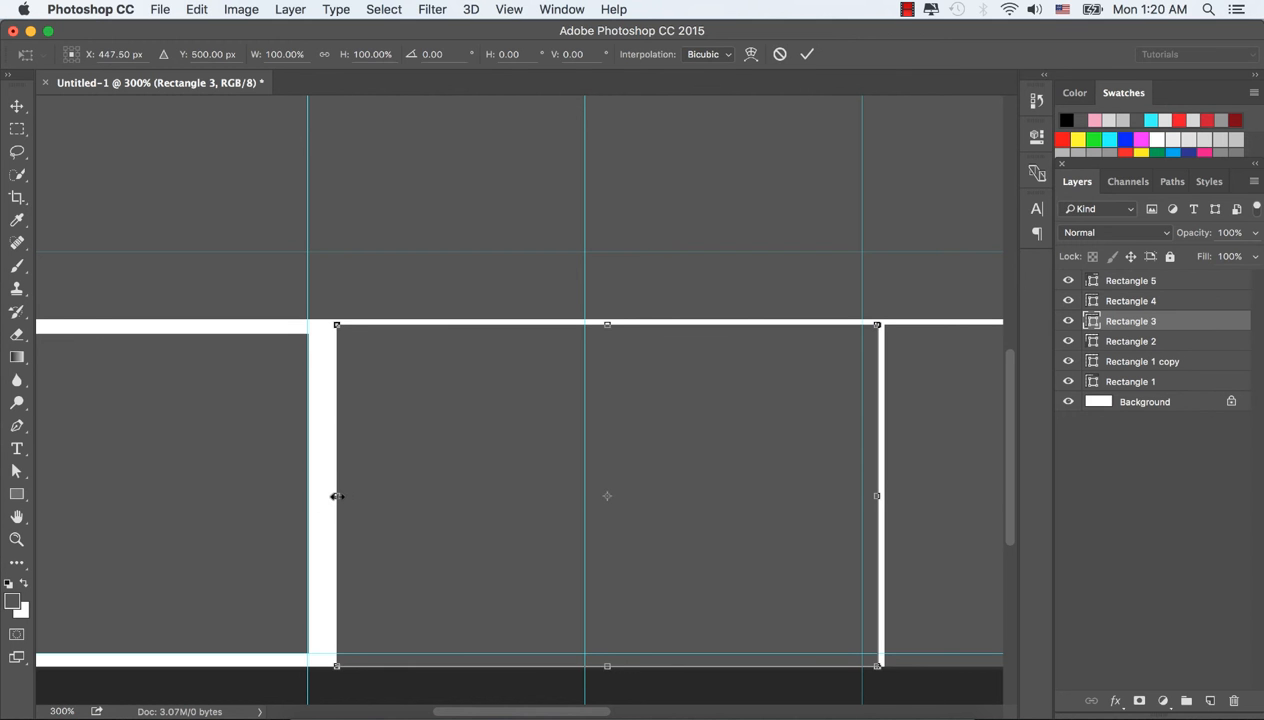
left_click_drag(337, 496, 318, 496)
left_click(808, 54)
Step: Raise the lower-left rectangle's top edge to 102.88% height, leaving a thin gap below the large rectangle
key("z")
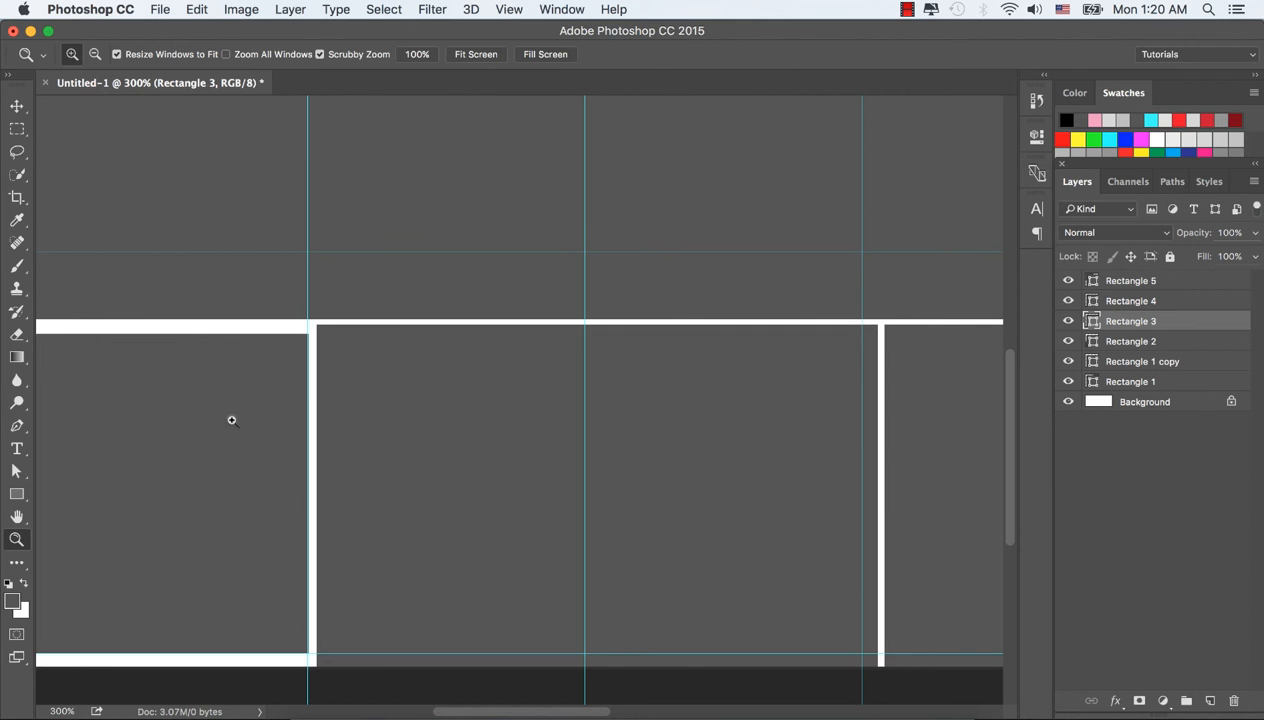
left_click_drag(222, 425, 470, 384)
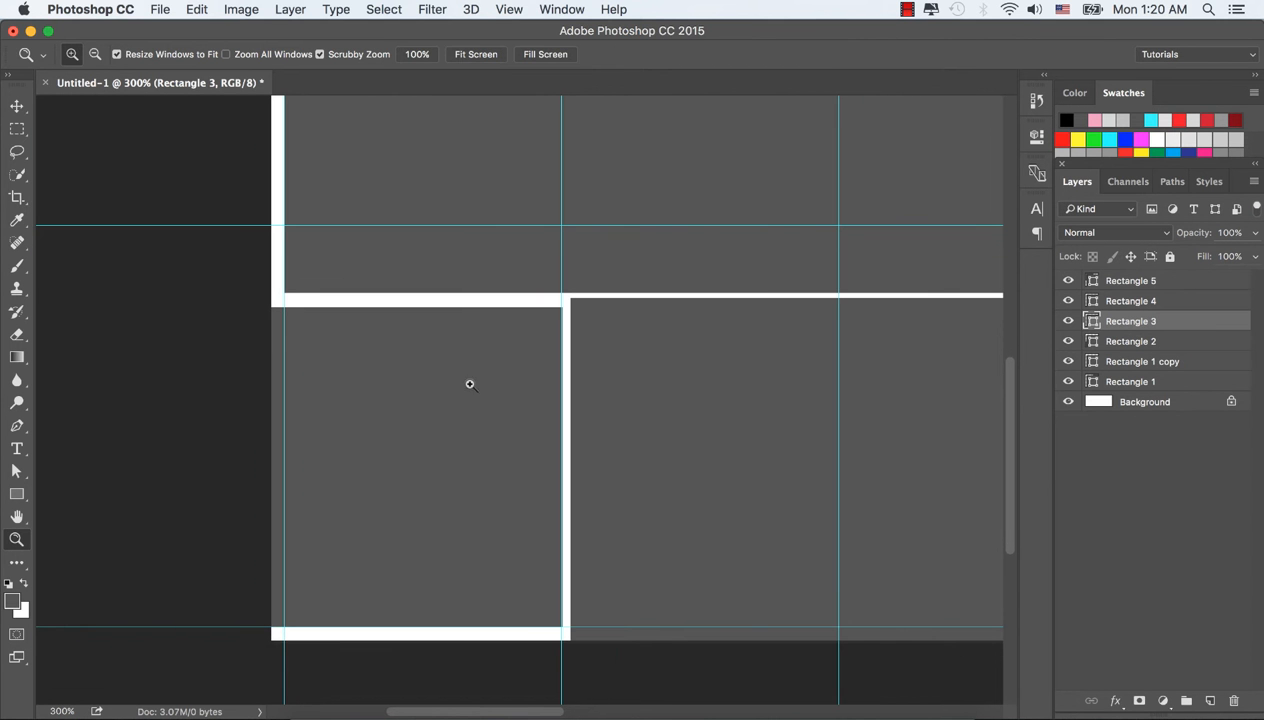
key("v")
left_click(431, 395)
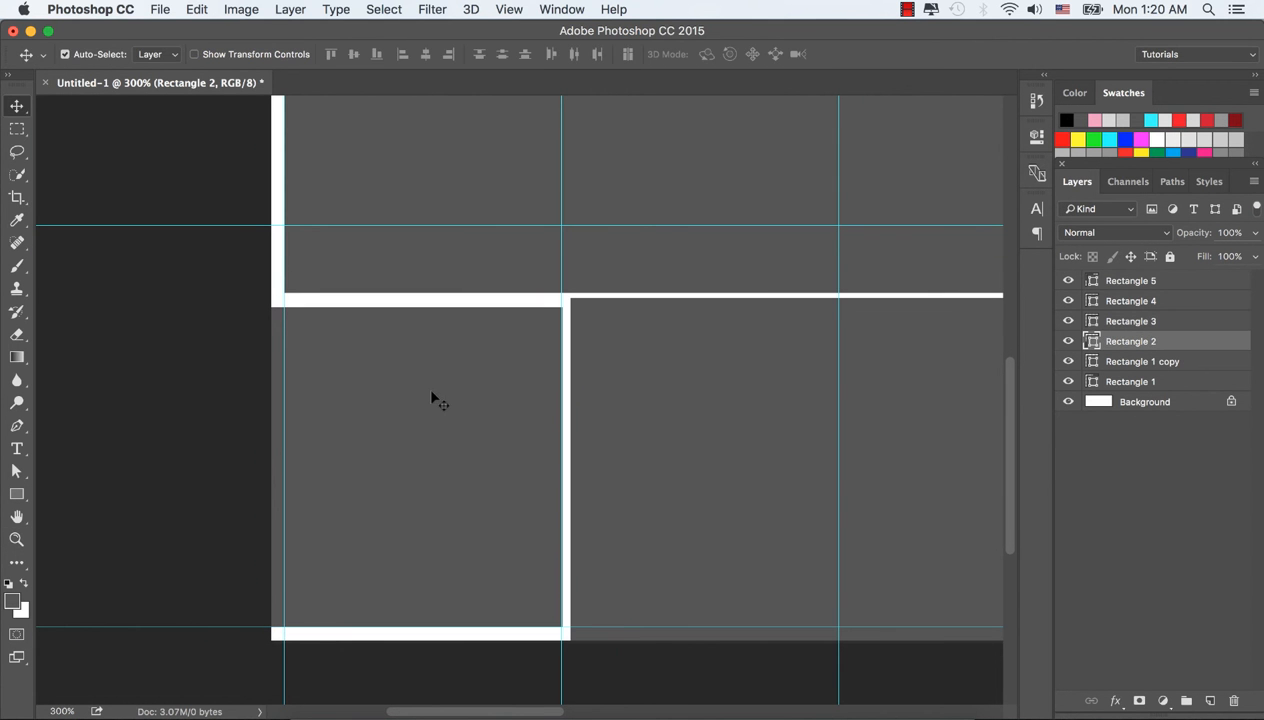
key("super+t")
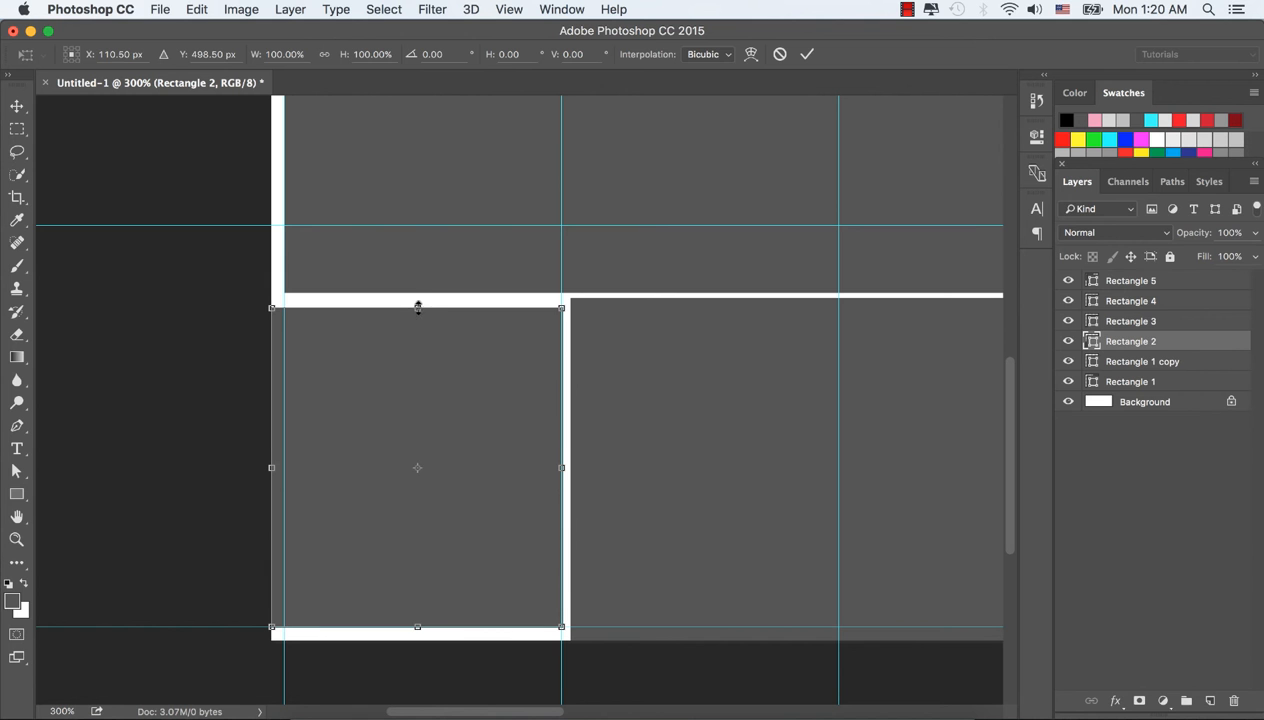
left_click_drag(417, 307, 417, 300)
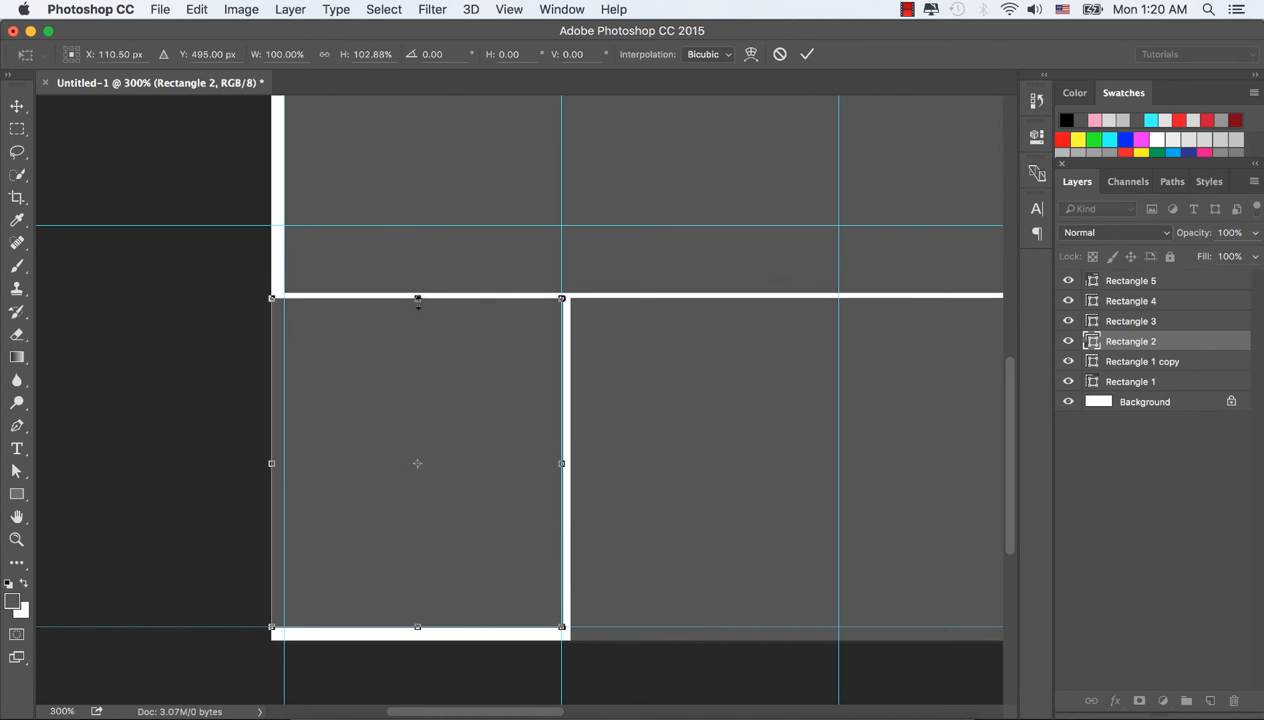
left_click(806, 55)
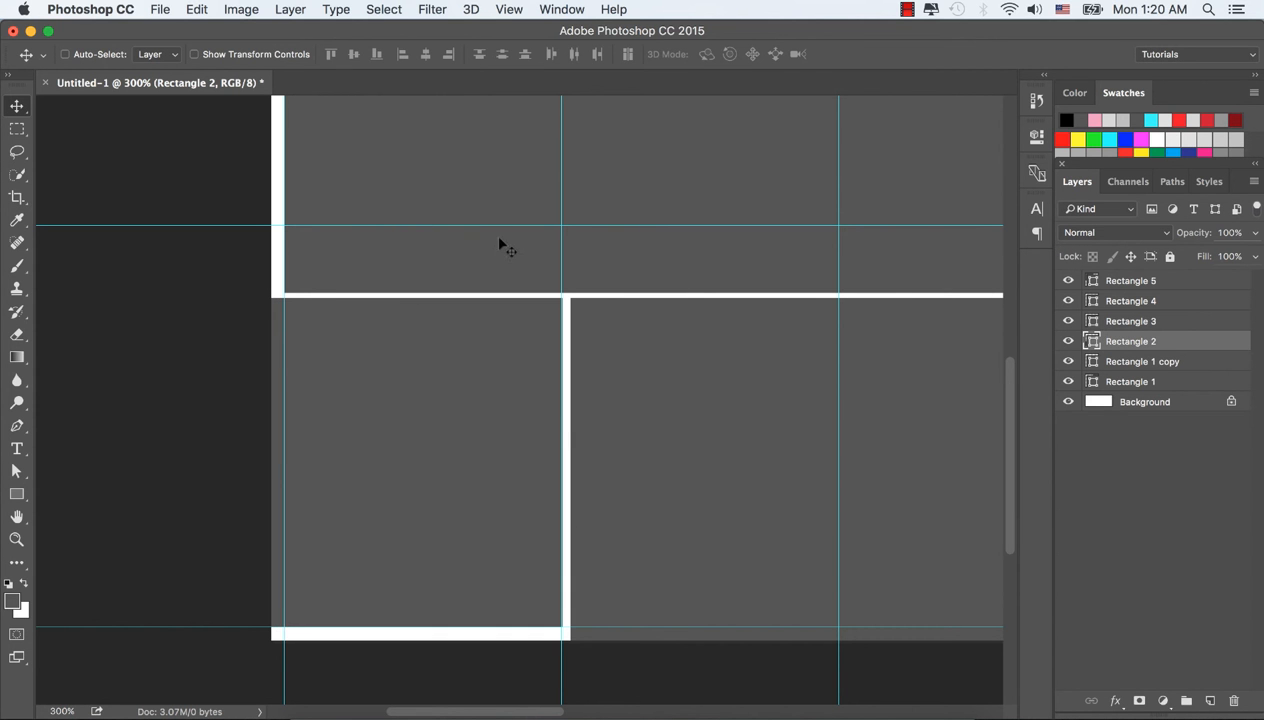
Step: Nudge the lower-left rectangle down, raise its top edge to 102% height, adjust its right edge and extend its bottom to the canvas edge
mouse_move(822, 195)
left_mouse_down()
mouse_move(737, 246)
mouse_move(733, 285)
mouse_move(778, 196)
mouse_move(804, 197)
left_mouse_up()
key("super+t")
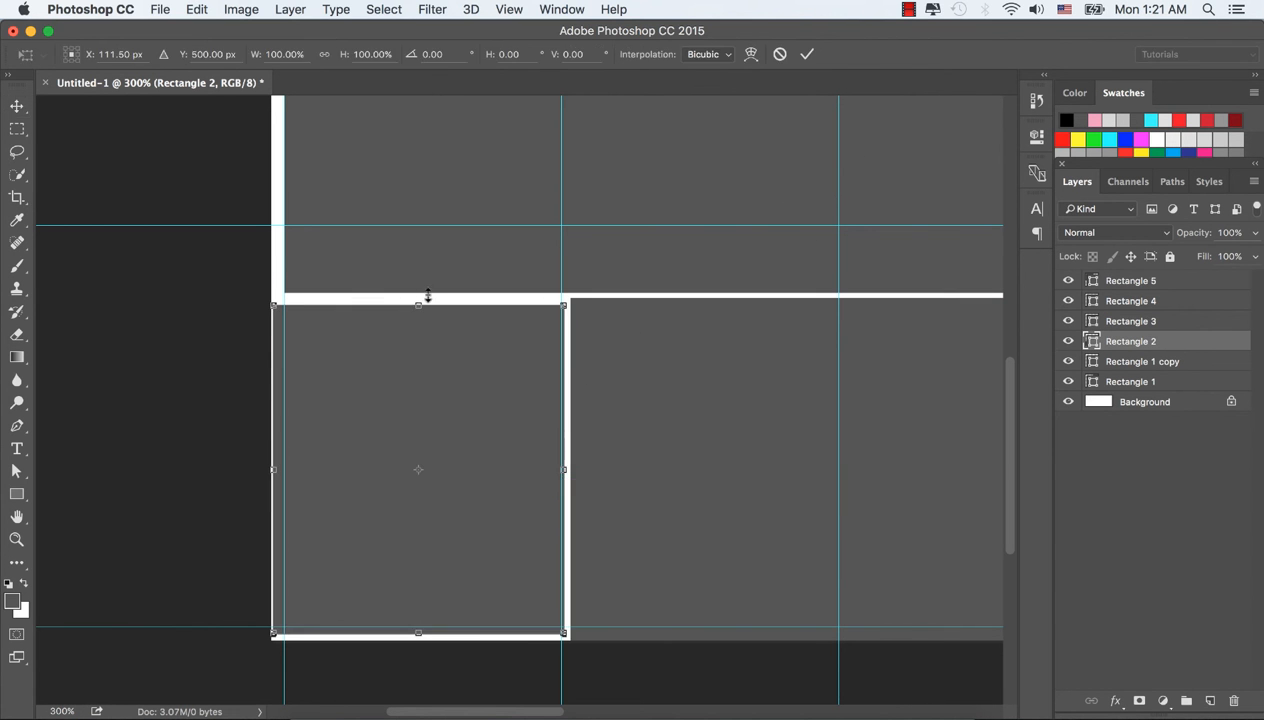
left_click_drag(417, 304, 418, 298)
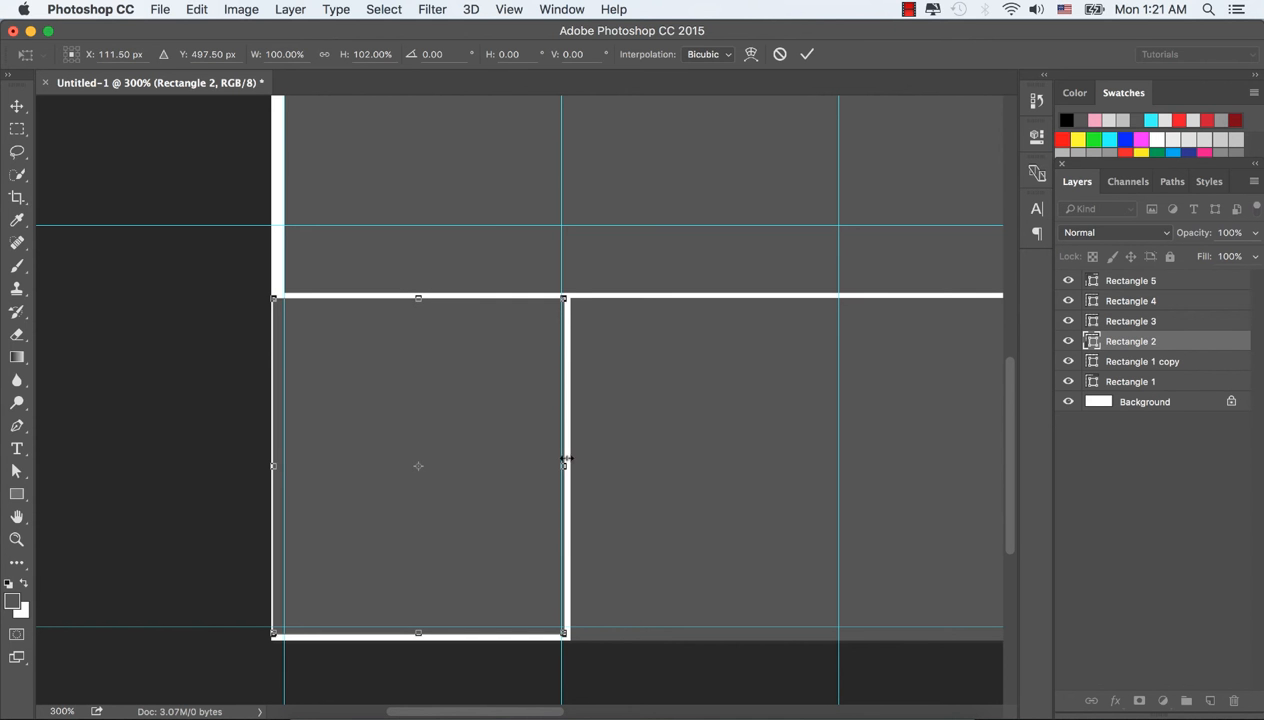
left_click_drag(565, 467, 561, 467)
left_click_drag(418, 634, 418, 640)
left_click(807, 56)
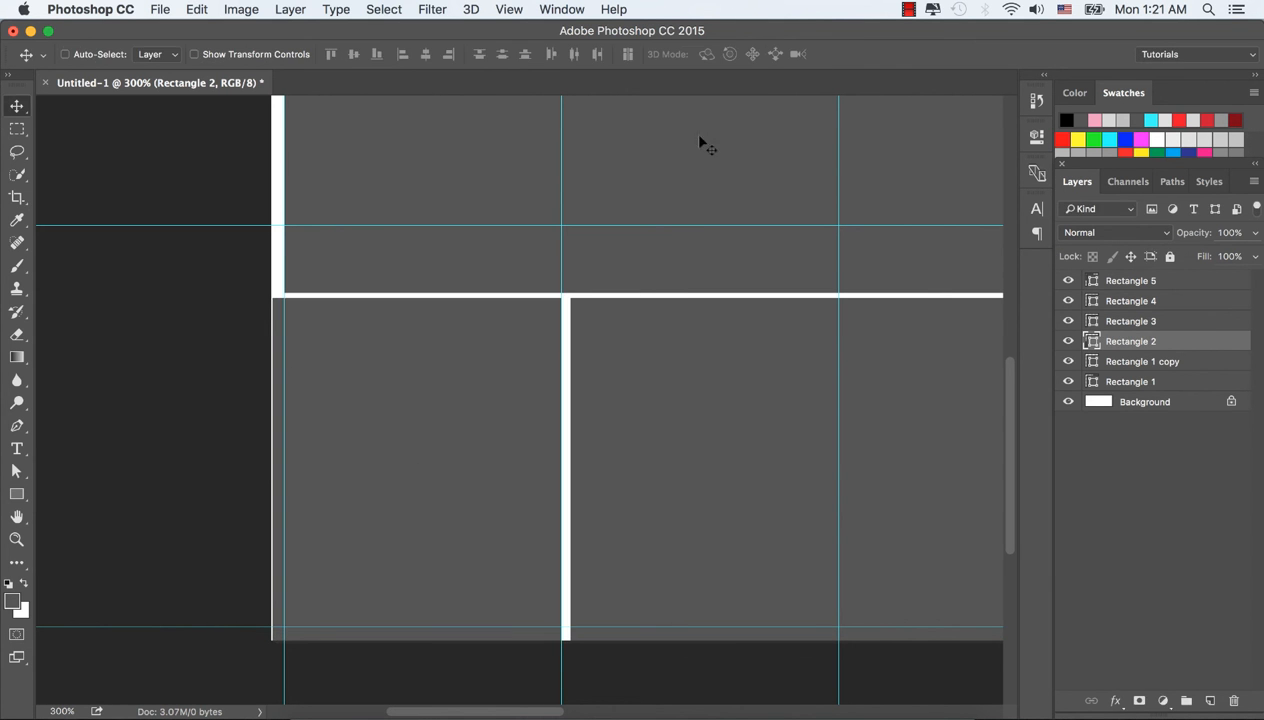
Step: Extend the large upper rectangle's left edge to the left edge of the canvas
left_click(440, 185, "super")
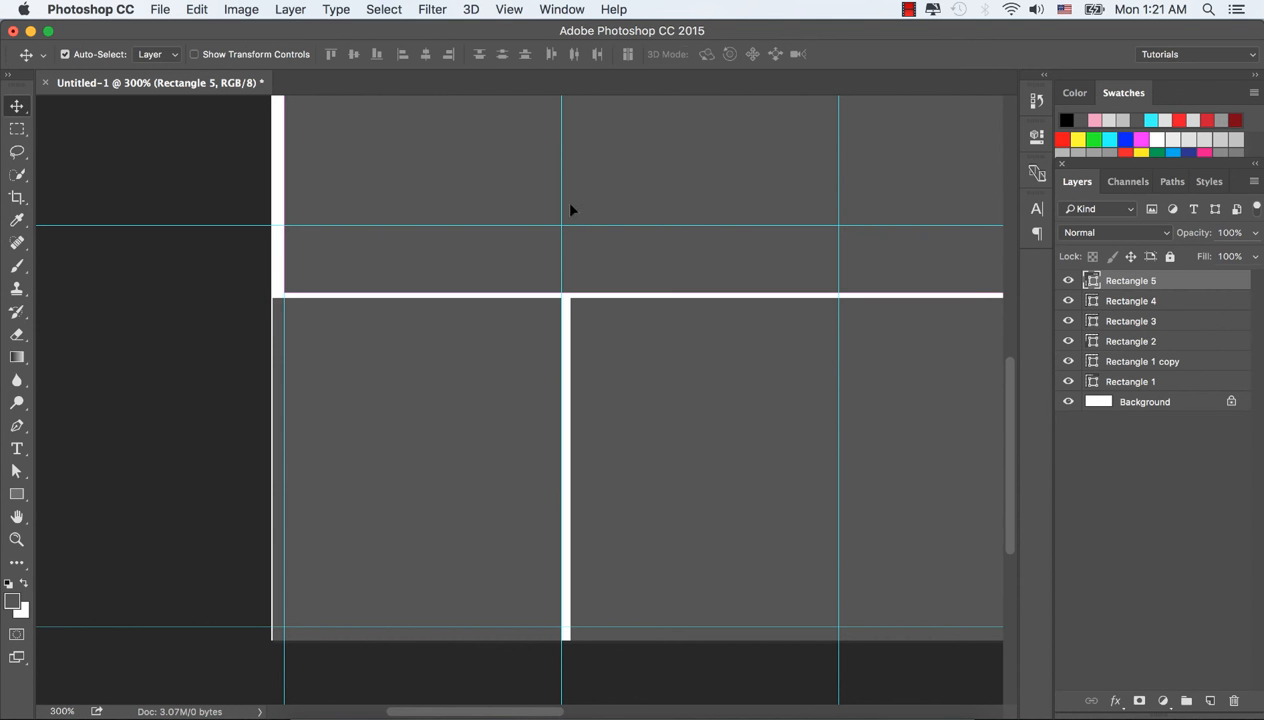
key("super+t")
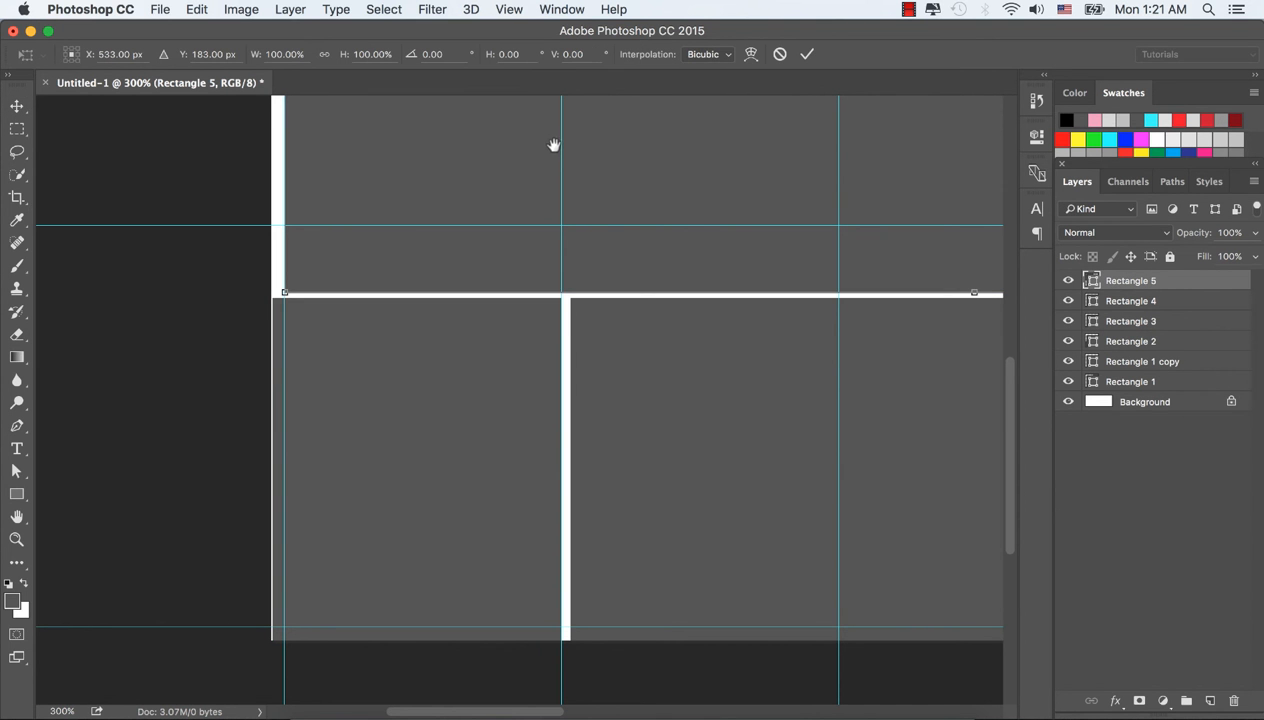
left_click_drag(542, 144, 549, 341)
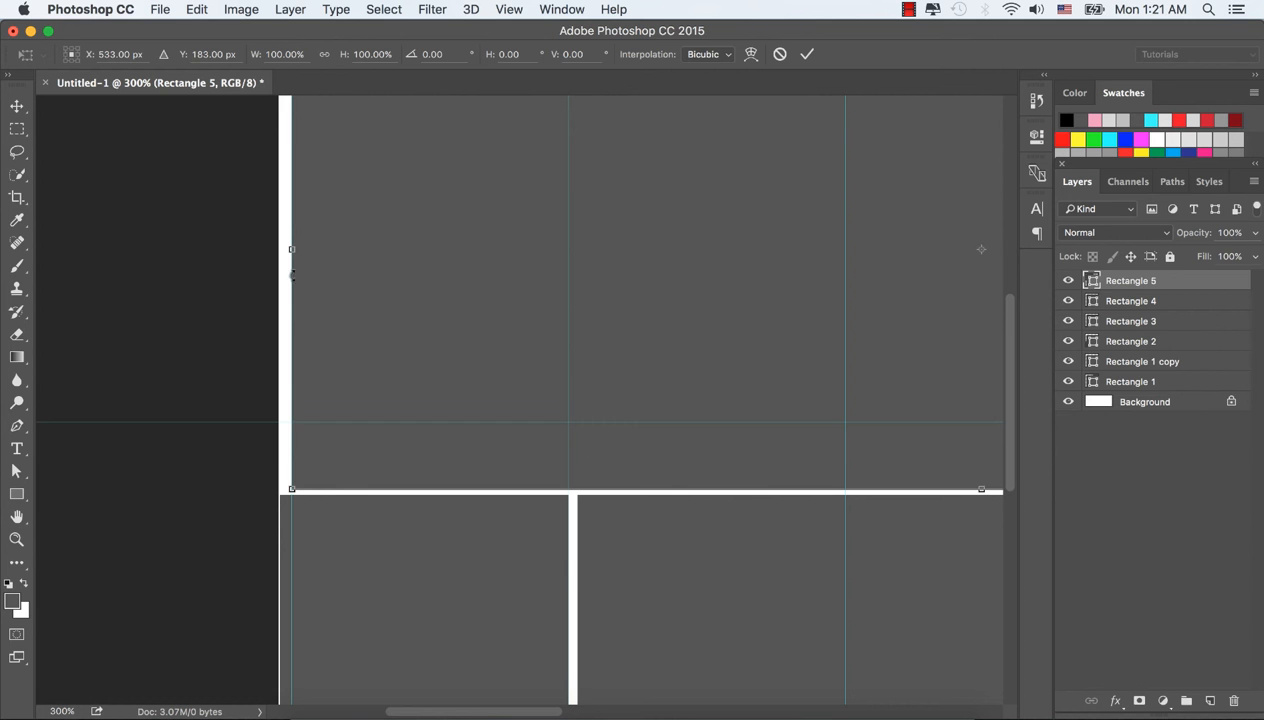
left_click_drag(287, 249, 278, 249)
left_click(806, 54)
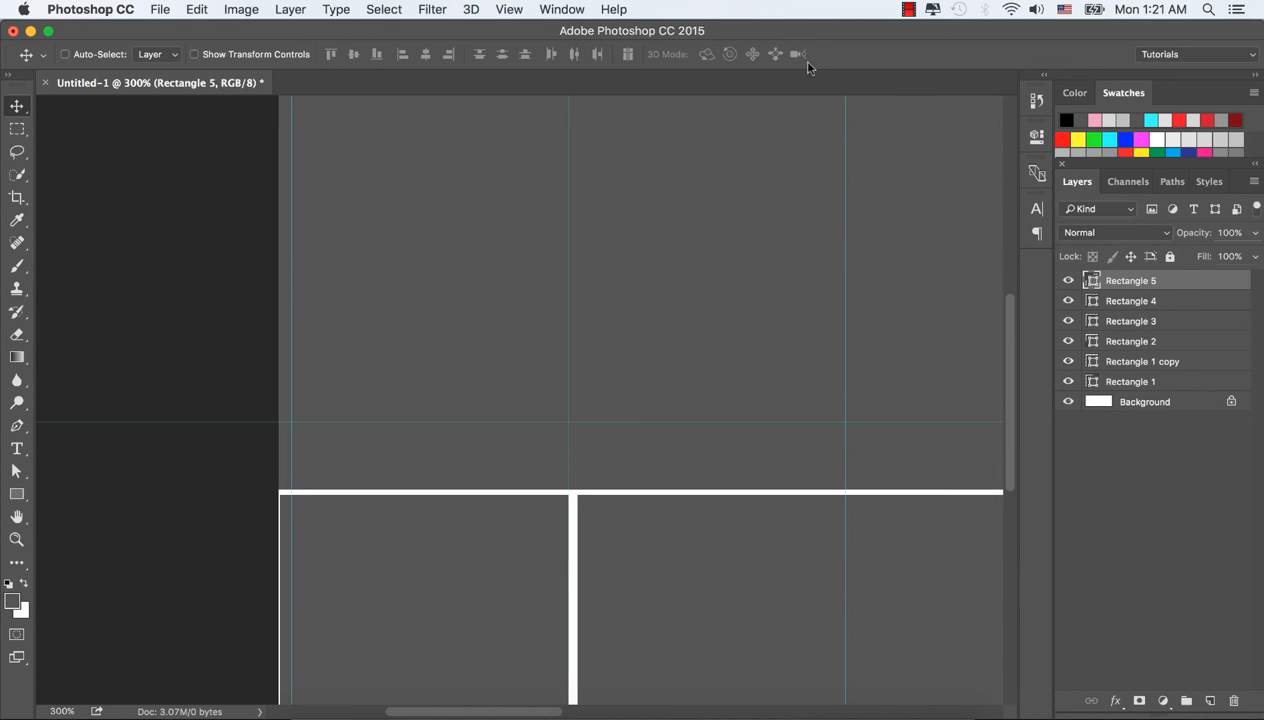
Step: Switch to Finder and open shutterstock_200422952.jpg from the Facebook Cover 5 folder in Adobe Photoshop CC 2015
key("super+0")
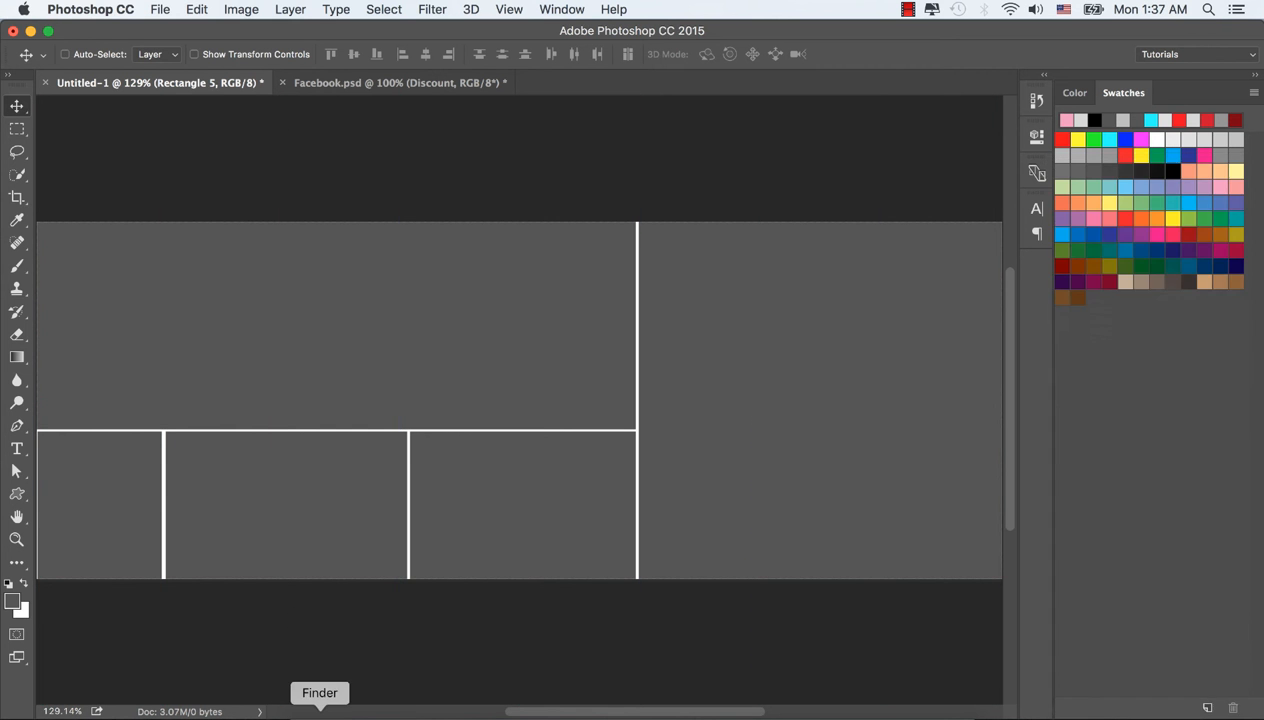
left_click(320, 712)
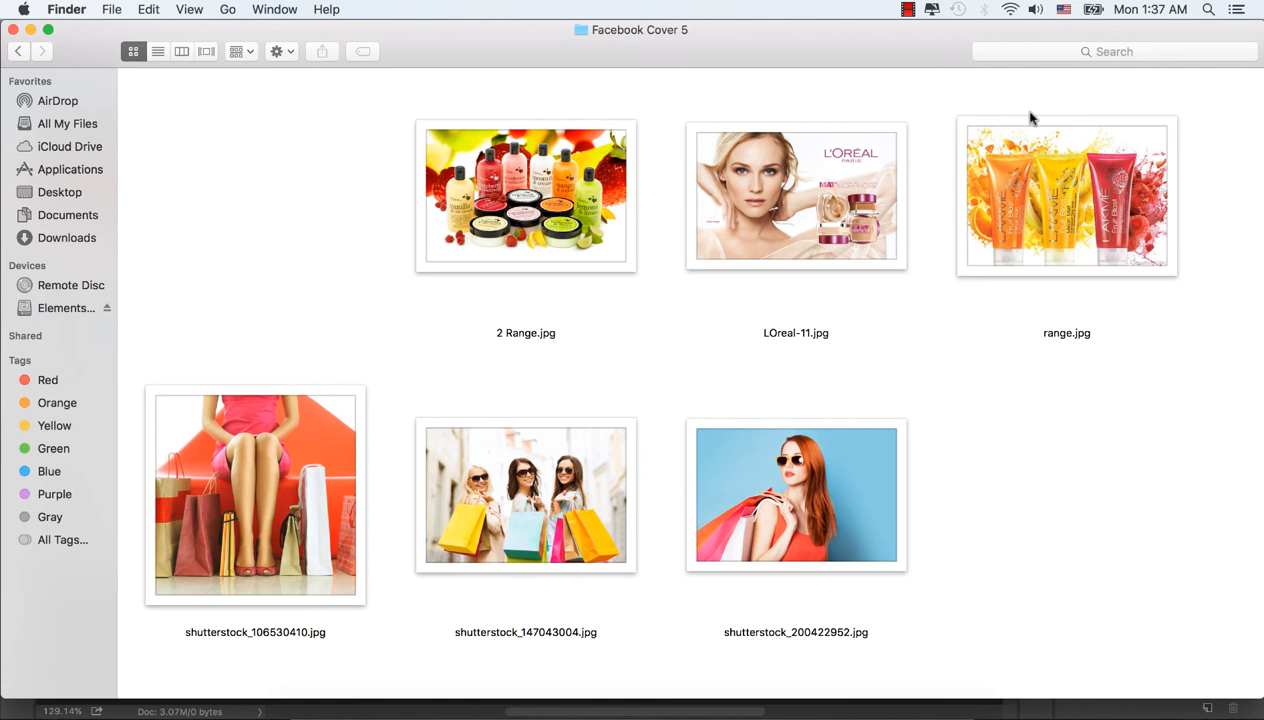
left_click(790, 468)
right_click(816, 455)
mouse_move(852, 333)
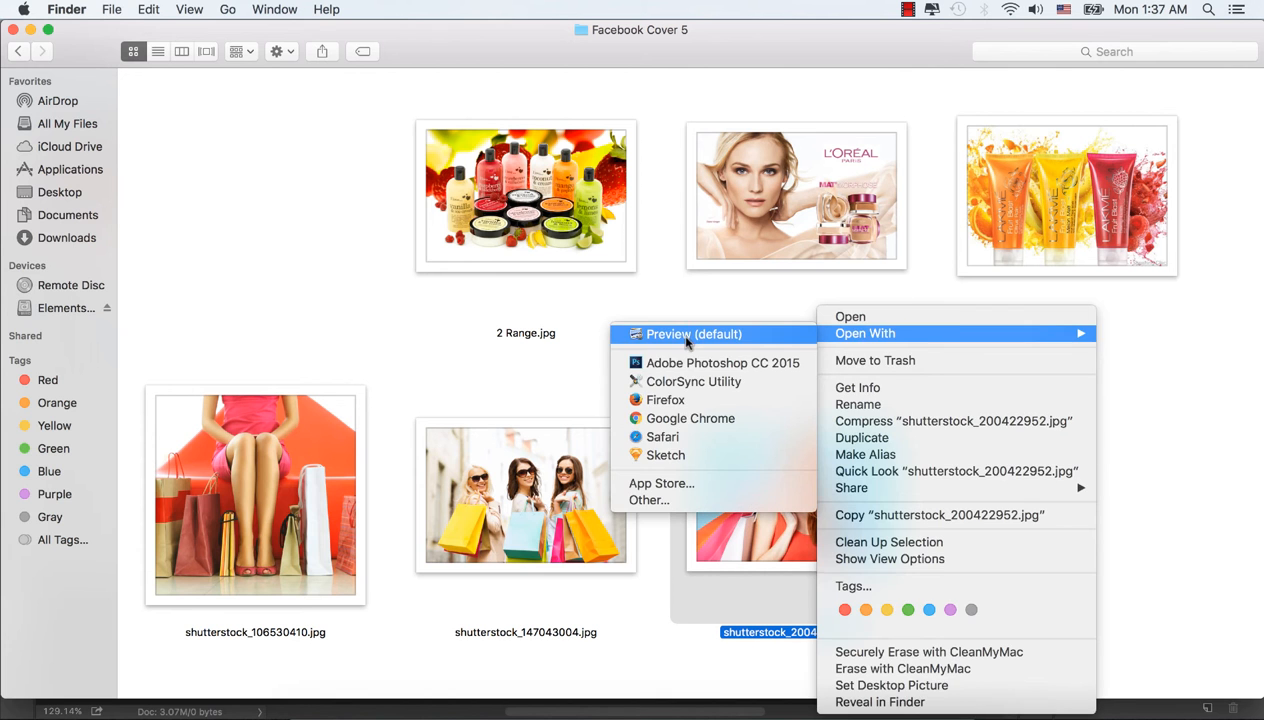
left_click(730, 358)
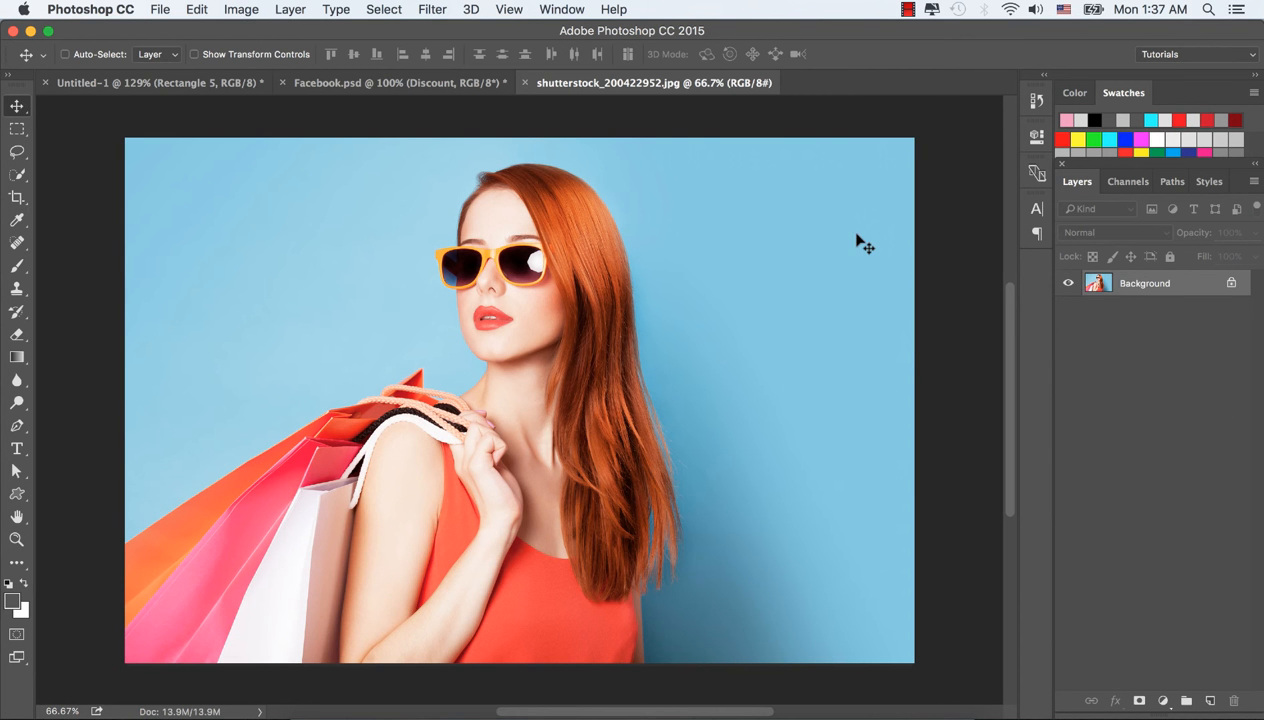
Step: Convert the photo's Background layer to a smart object and copy it into the Untitled-1 banner document
right_click(1139, 285)
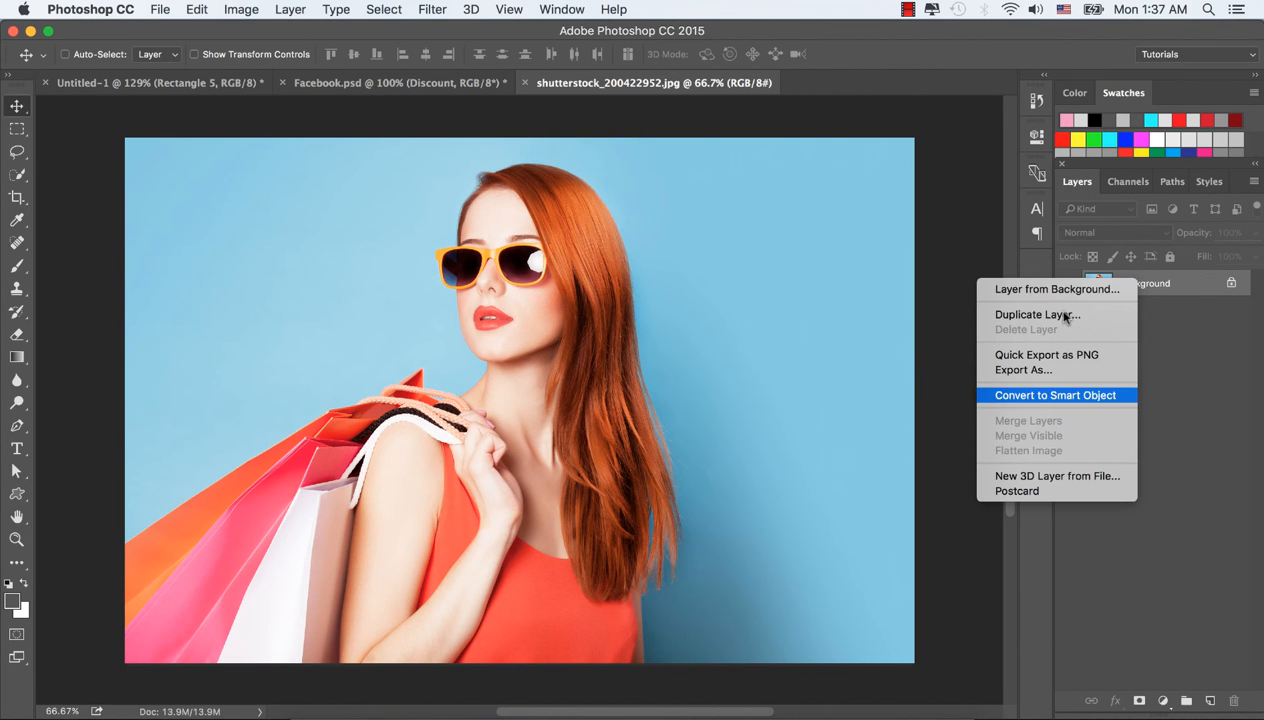
left_click(1055, 289)
left_click_drag(505, 240, 225, 88)
left_click_drag(680, 293, 786, 462)
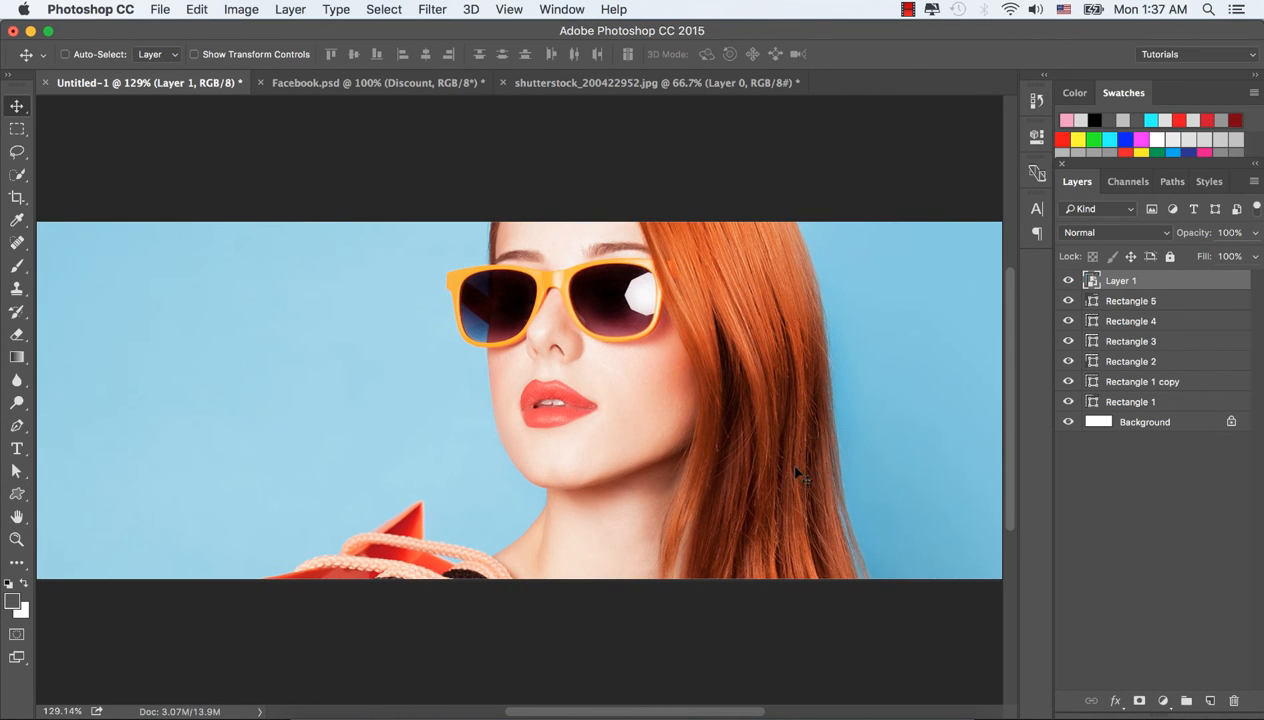
Step: Place the photo layer directly above Rectangle 1 in the layer order and clip it to that rectangle with a clipping mask
left_click_drag(878, 282, 906, 425)
left_click(820, 262, "super")
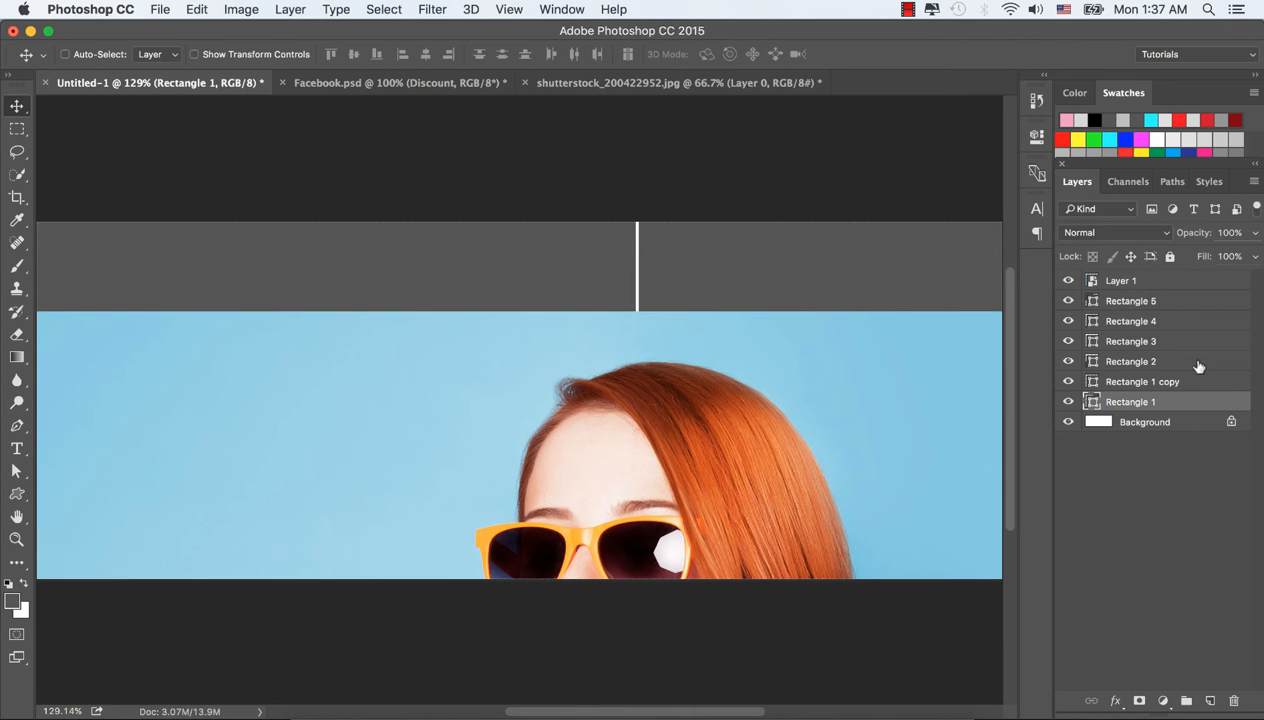
left_click_drag(1125, 284, 1155, 390)
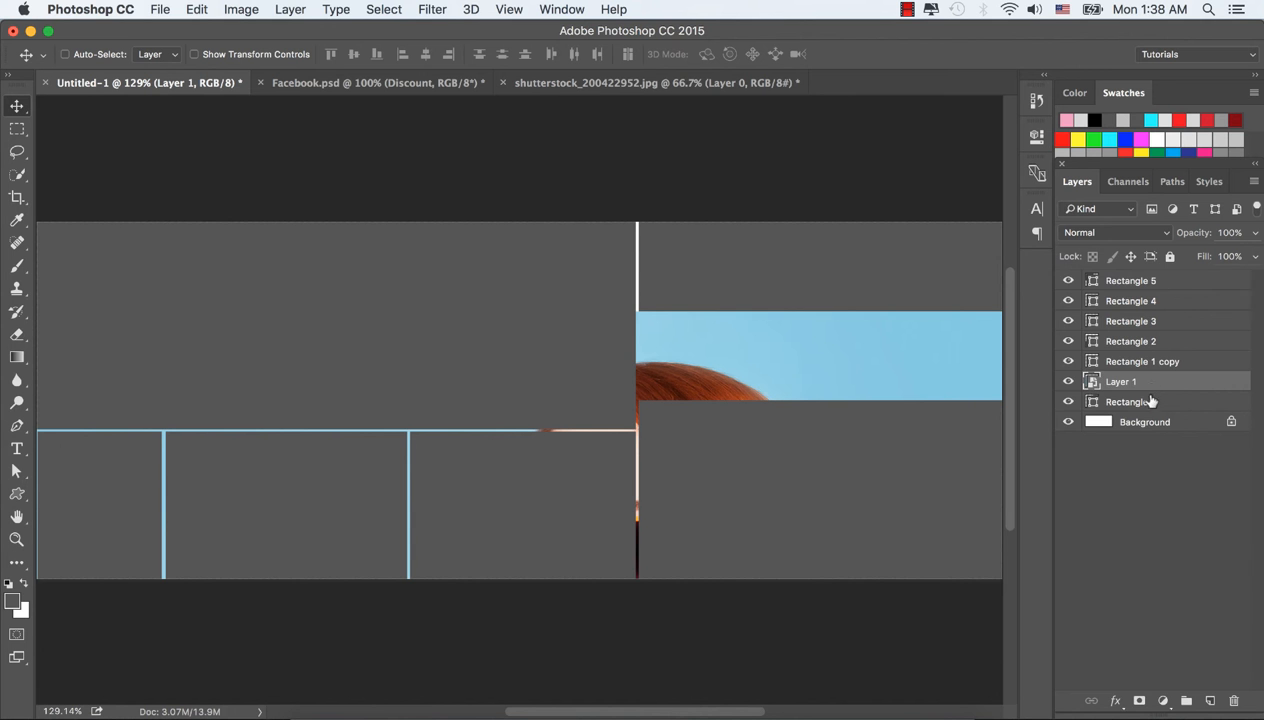
right_click(1137, 386)
scroll(1010, 626, "down", 5)
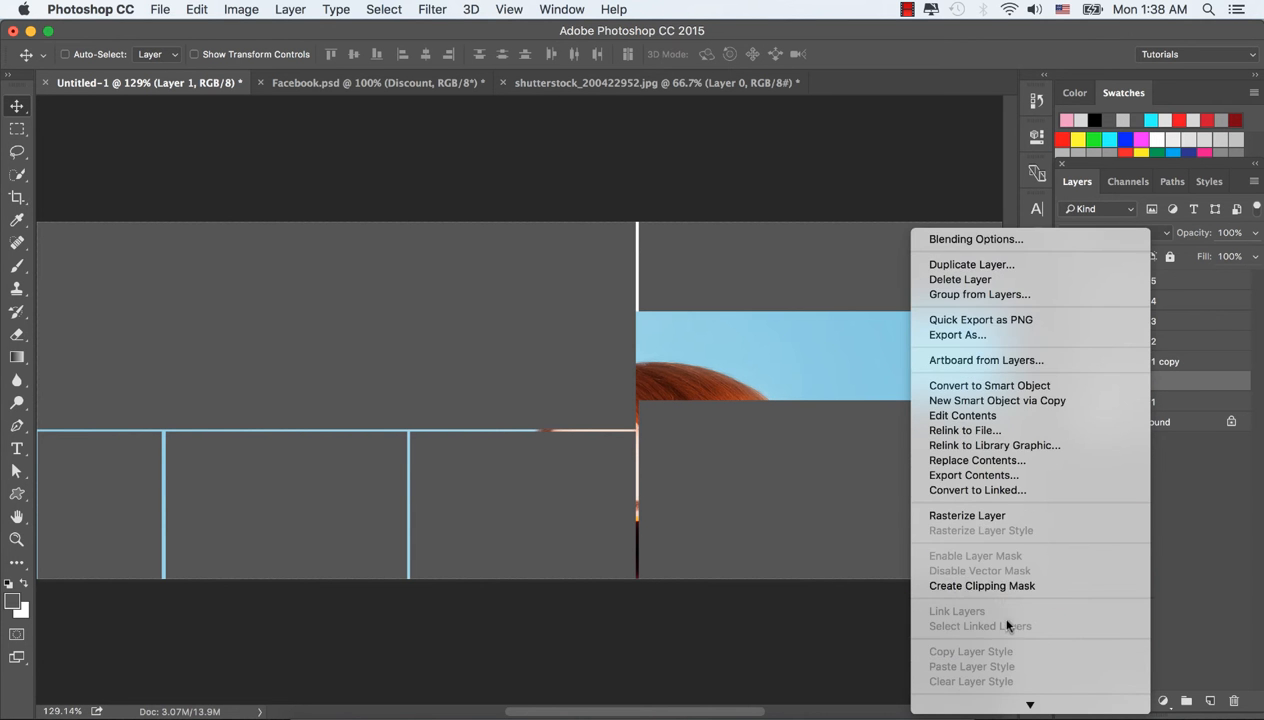
left_click(1007, 588)
Step: Scale the red-haired woman photo to about 26.9% and position it so her face and shopping bags fill the upper-right rectangle
left_click_drag(855, 389, 705, 220)
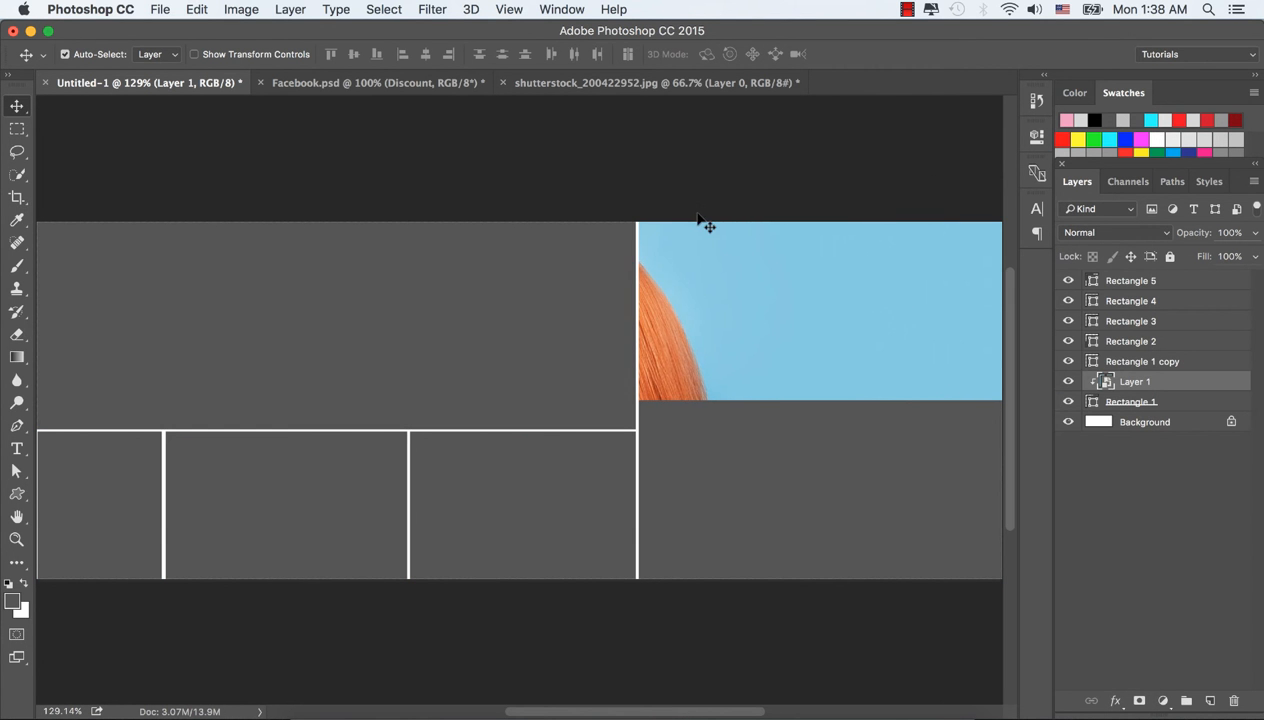
key("super+t")
left_click_drag(468, 257, 1012, 258)
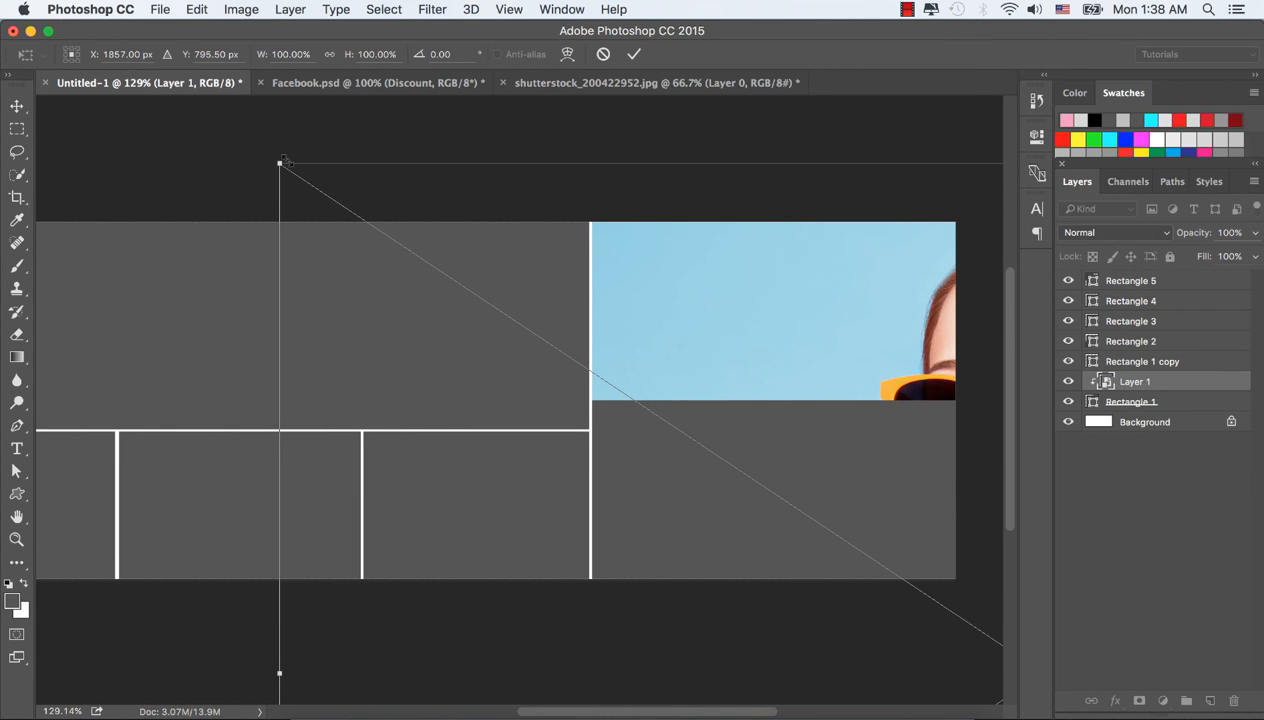
left_click_drag(279, 163, 758, 420)
left_click_drag(915, 540, 637, 184)
left_click_drag(451, 108, 558, 182)
left_click_drag(844, 327, 865, 334)
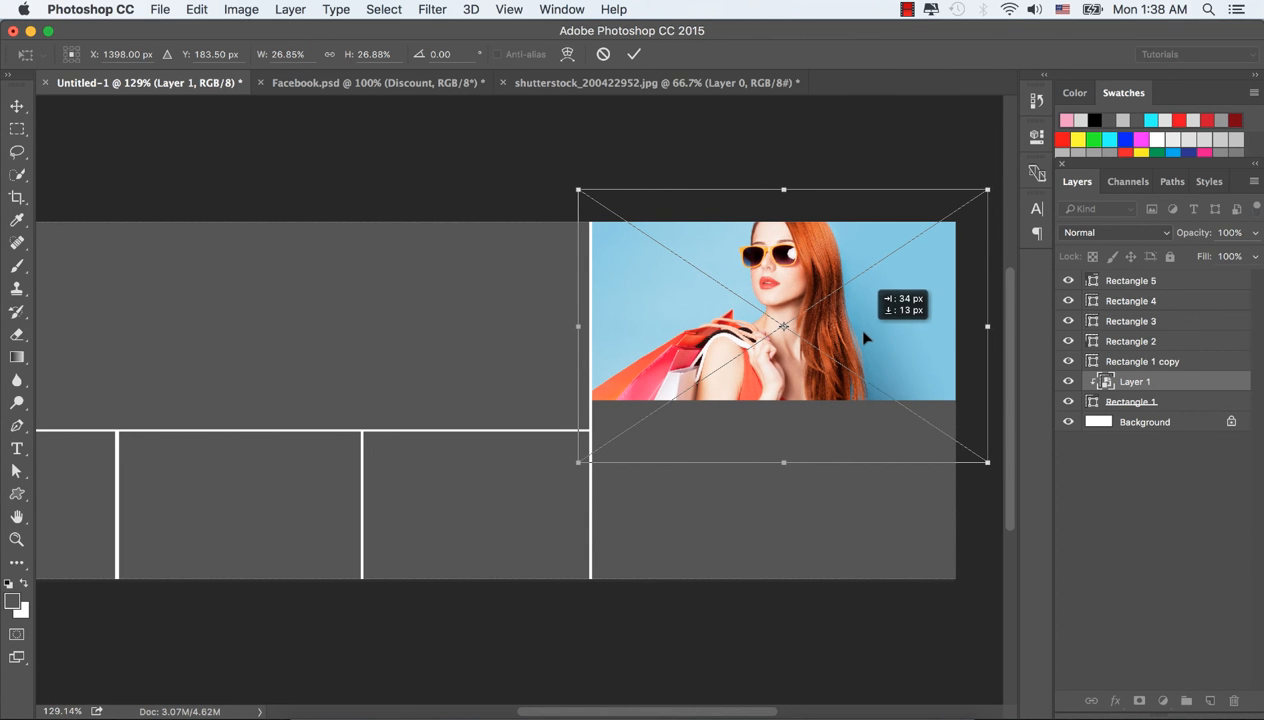
left_click(633, 56)
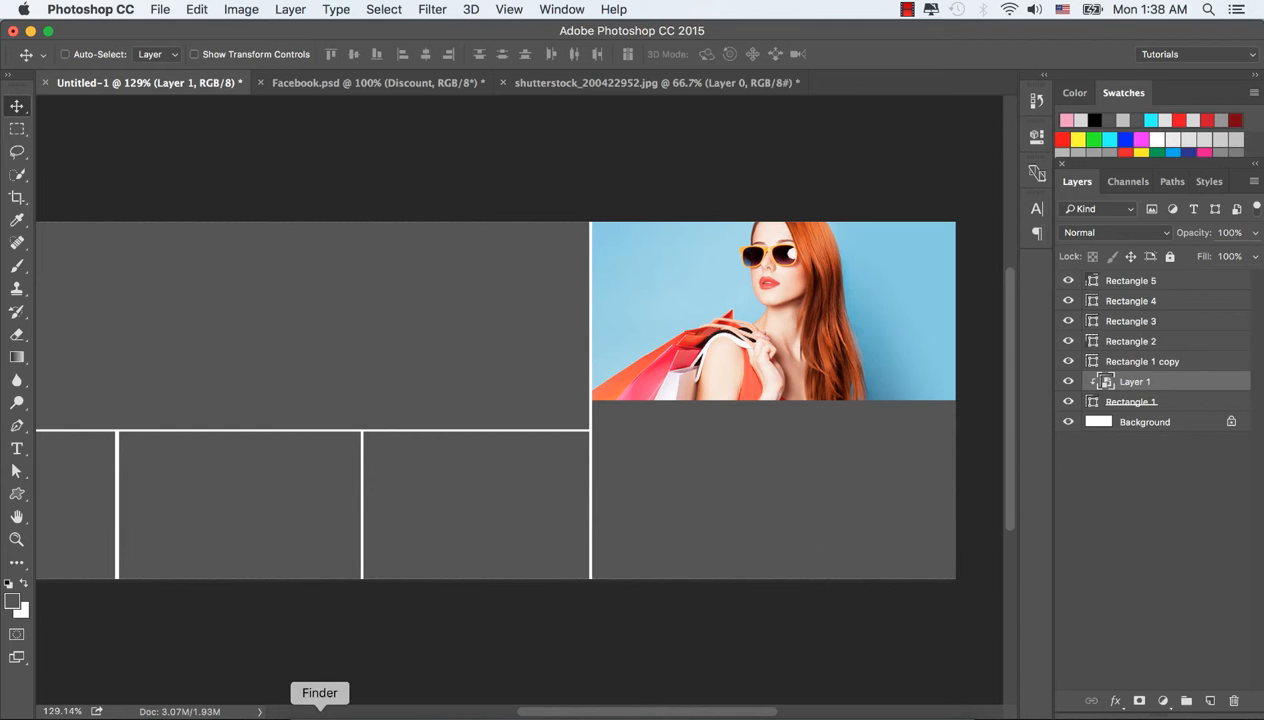
Step: Switch to Finder and open shutterstock_147043004.jpg from the Facebook Cover 5 folder in Adobe Photoshop CC 2015
left_click(320, 712)
left_click(538, 434)
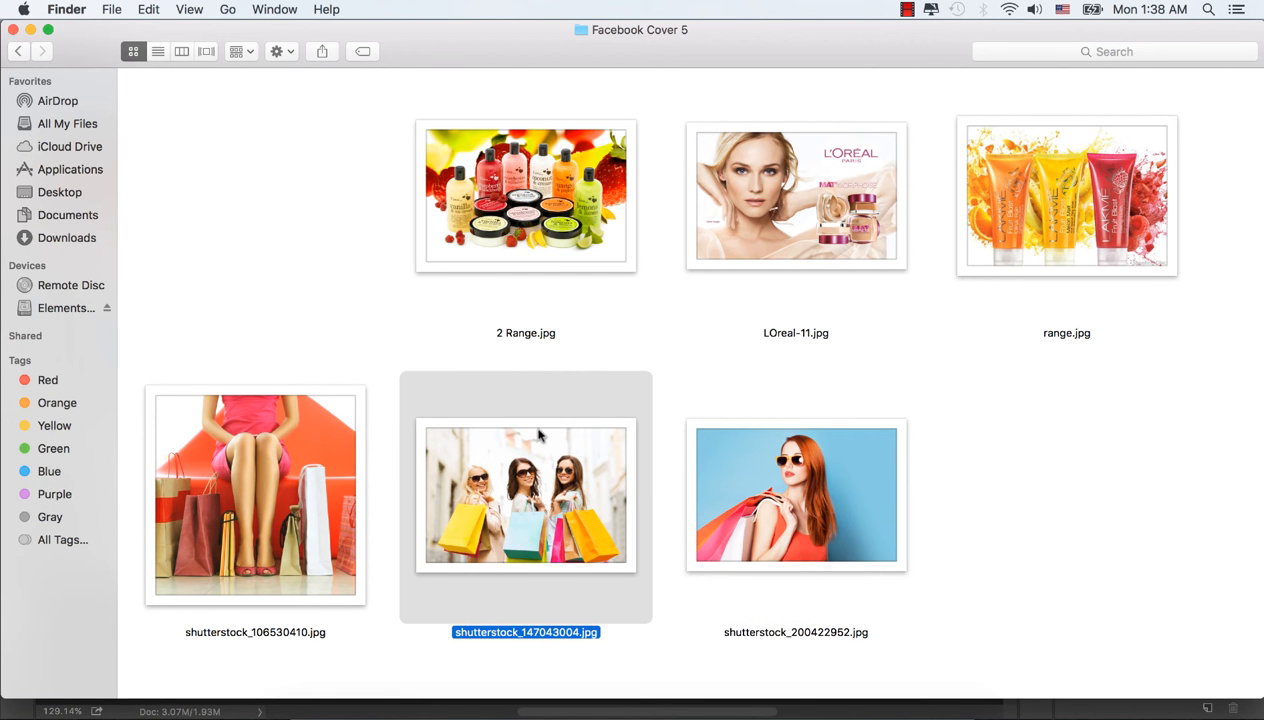
right_click(519, 450)
mouse_move(656, 333)
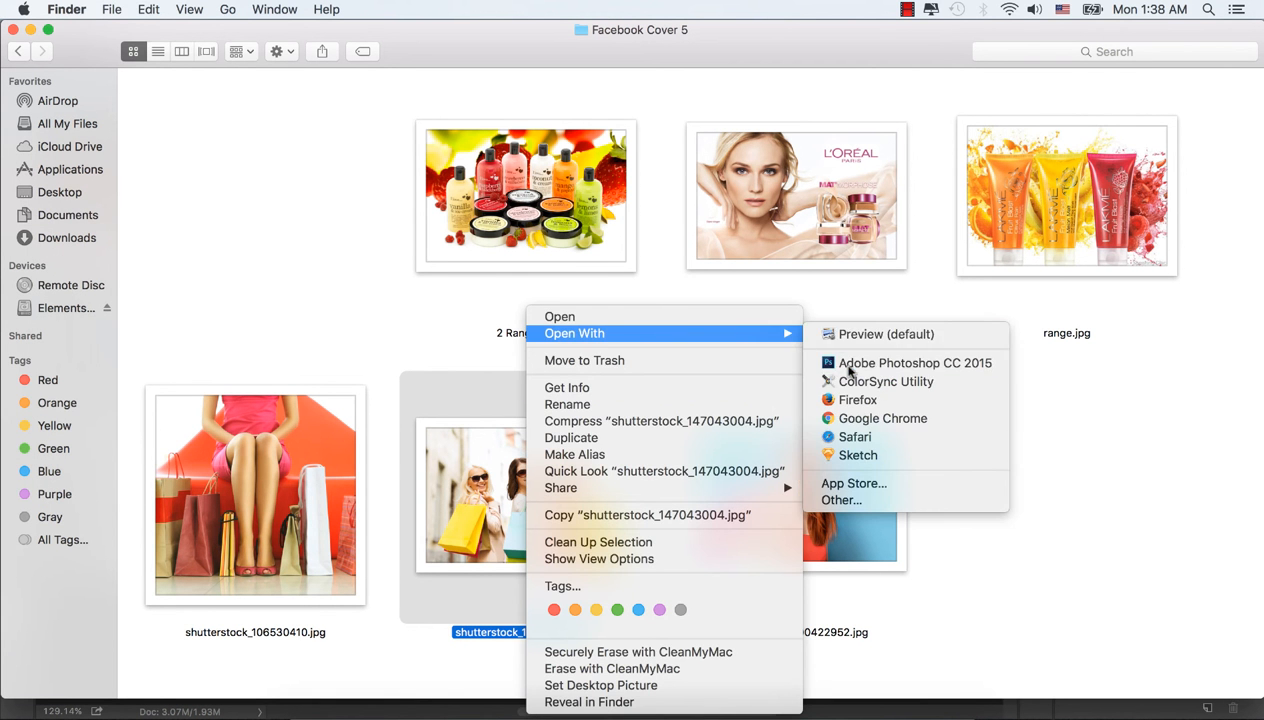
left_click(849, 364)
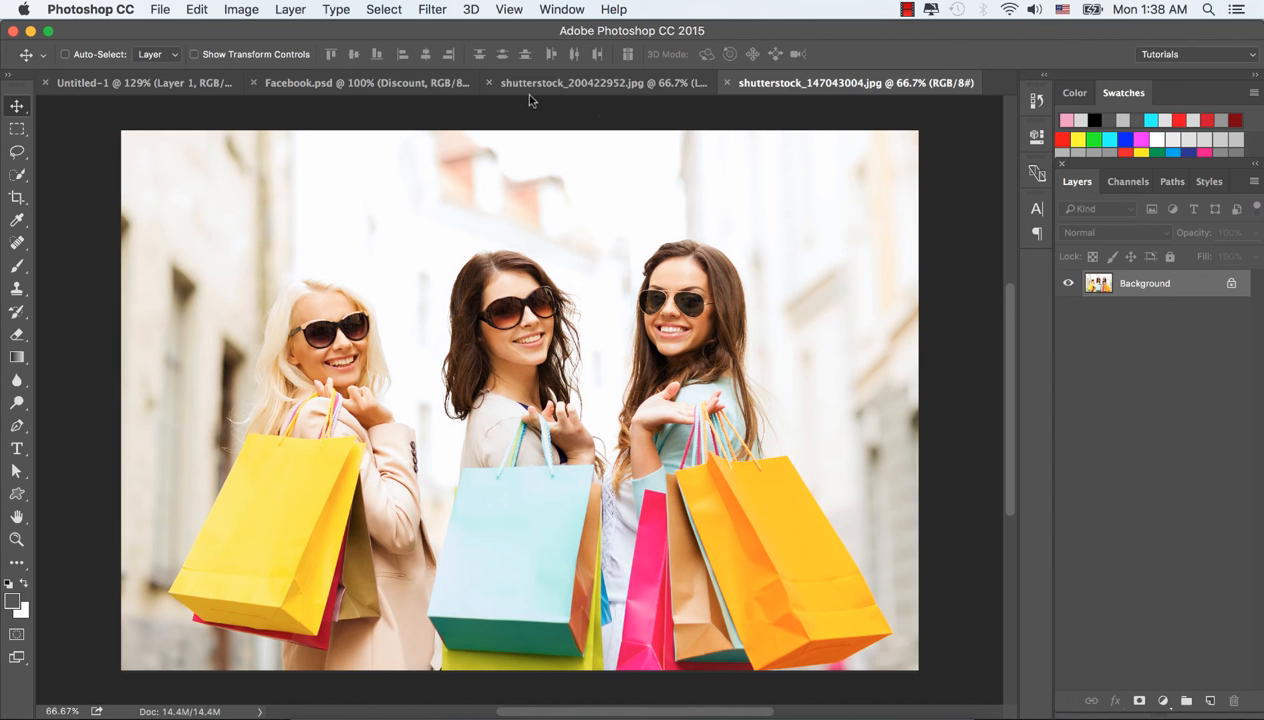
Step: Convert the three-women photo's Background layer to a smart object and copy it into the Untitled-1 banner document
right_click(1165, 285)
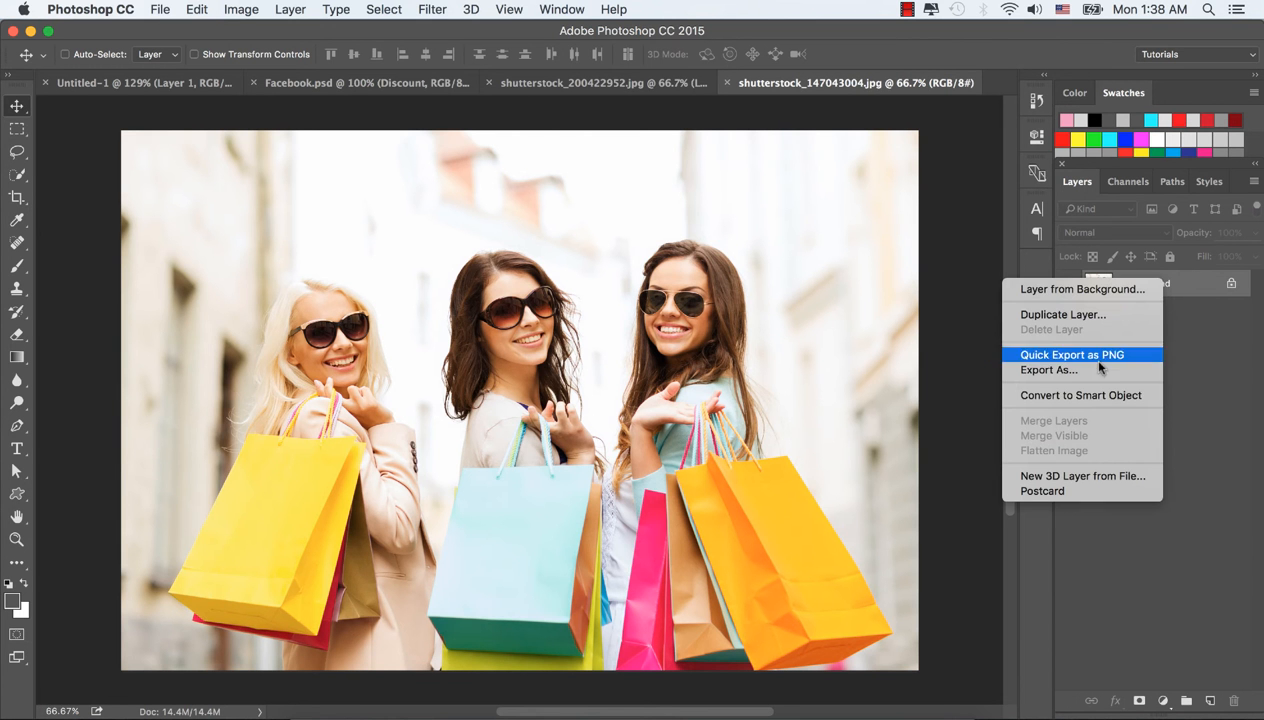
left_click(1074, 395)
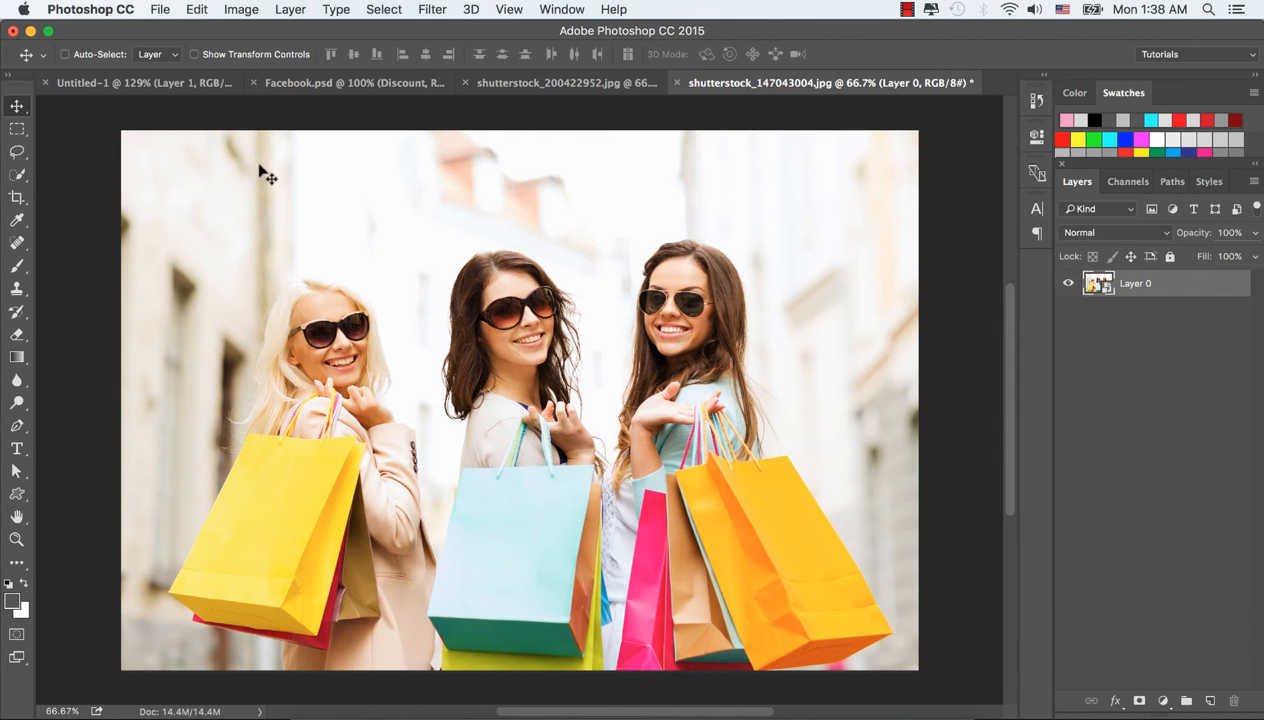
left_click_drag(260, 169, 119, 89)
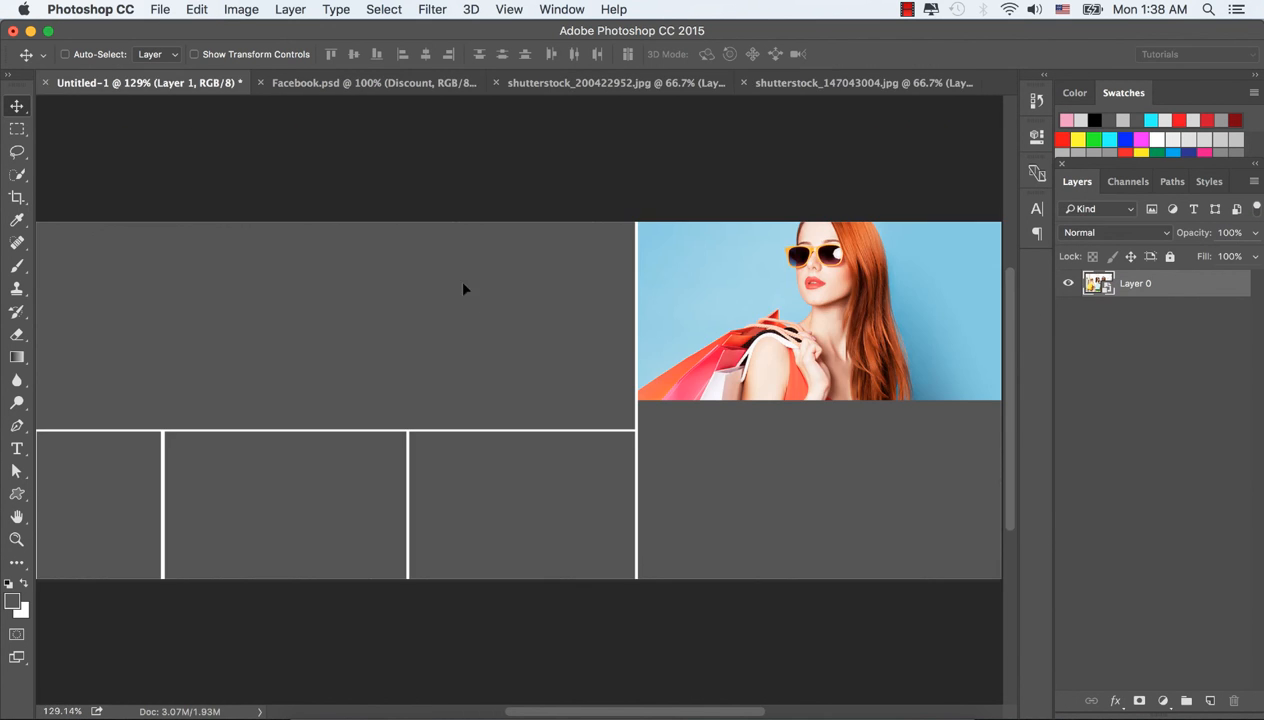
left_click_drag(463, 289, 490, 320)
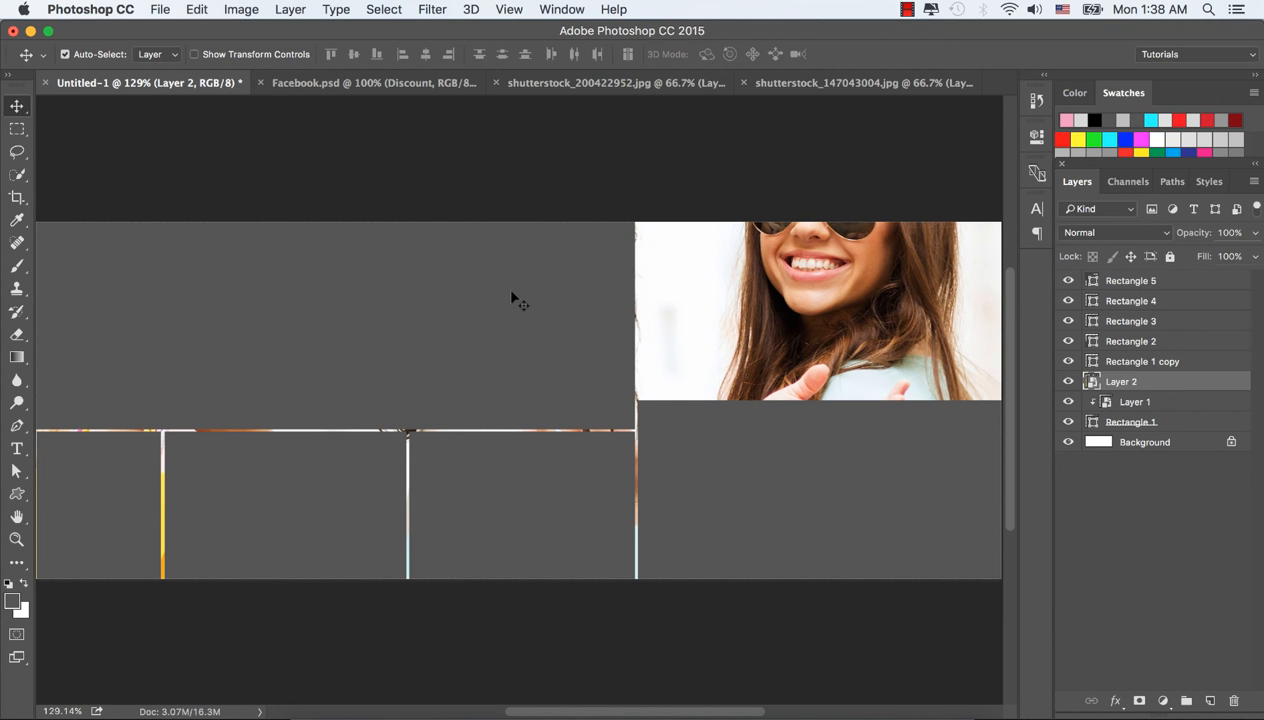
Step: Place the three-women photo layer directly above Rectangle 5 in the layer order and clip it to that rectangle with a clipping mask
left_click(511, 294)
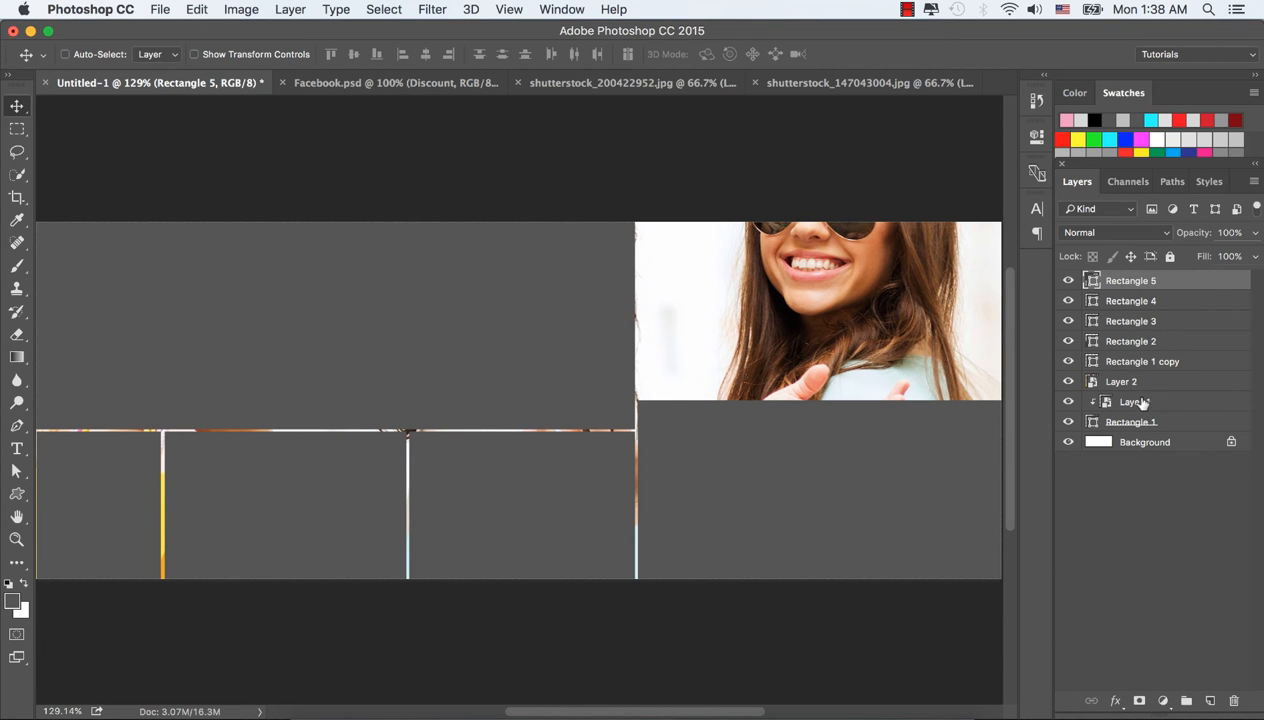
left_click_drag(1143, 384, 1140, 275)
right_click(1140, 288)
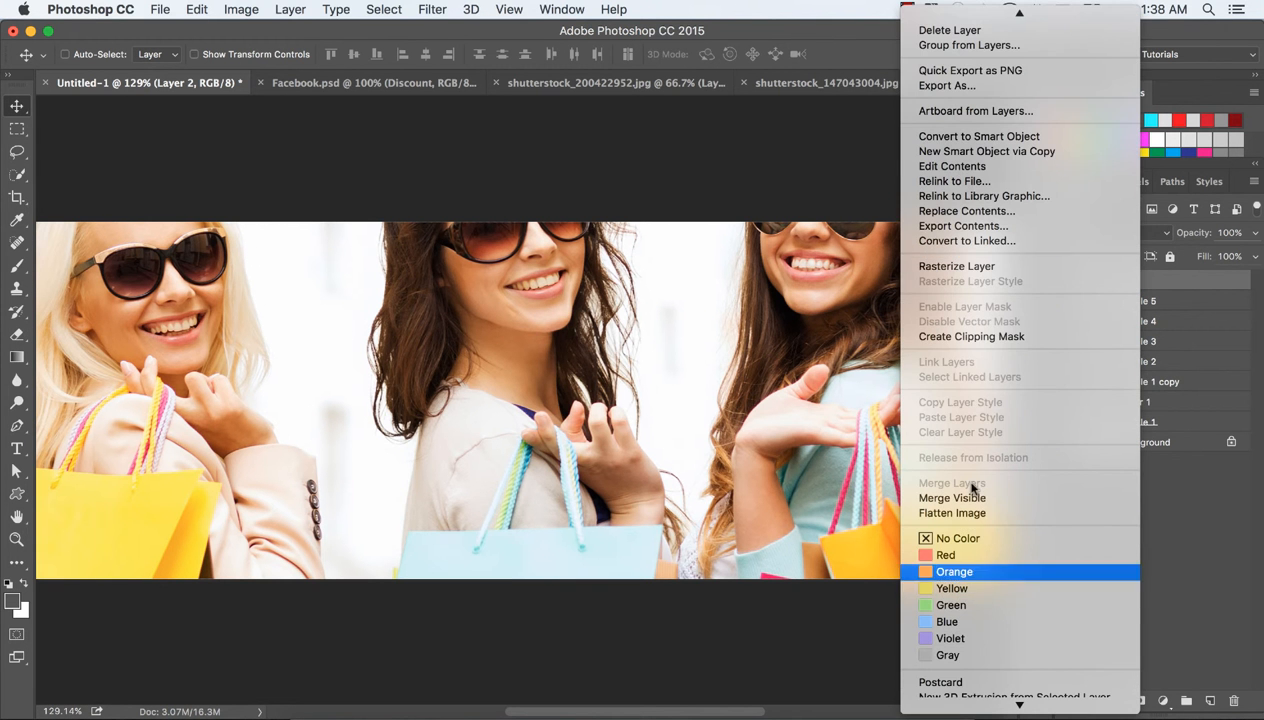
left_click(965, 337)
Step: Scale the three-women photo to about 57.8% and position it so all three faces fit inside the large upper-left rectangle
left_click_drag(375, 291, 550, 378)
key("super+t")
left_click_drag(380, 227, 622, 436)
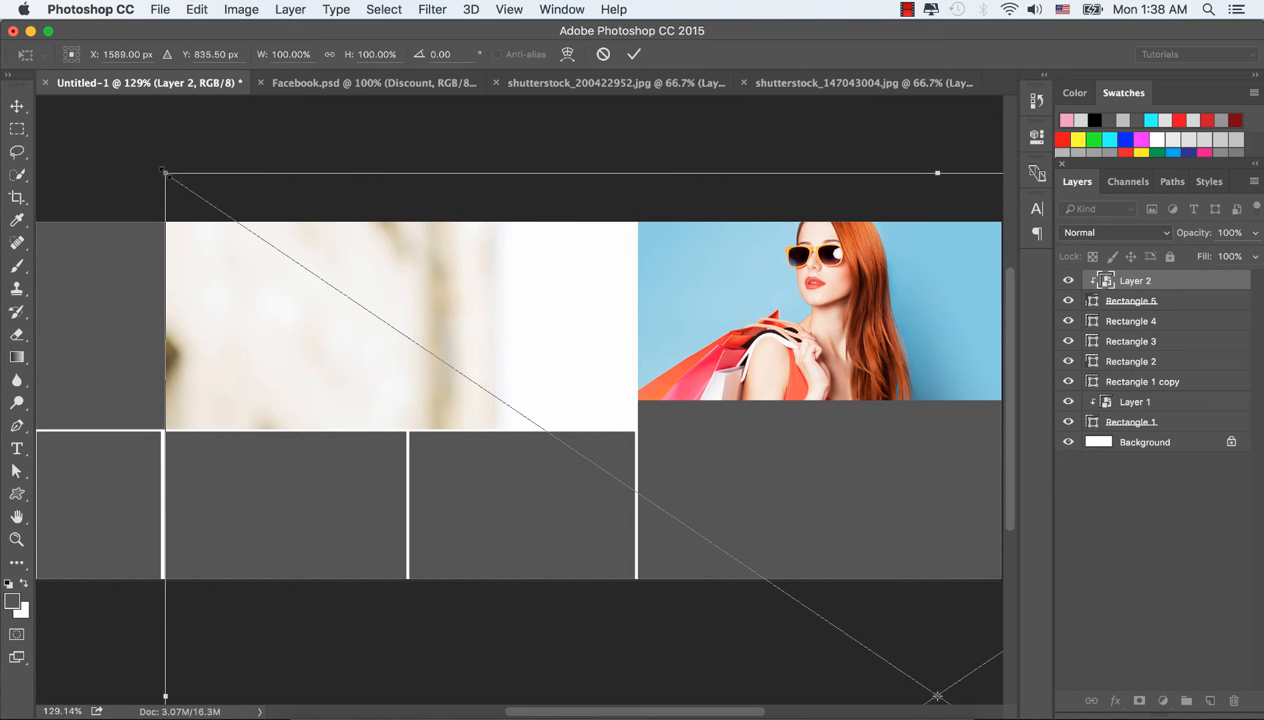
left_click_drag(165, 173, 633, 490)
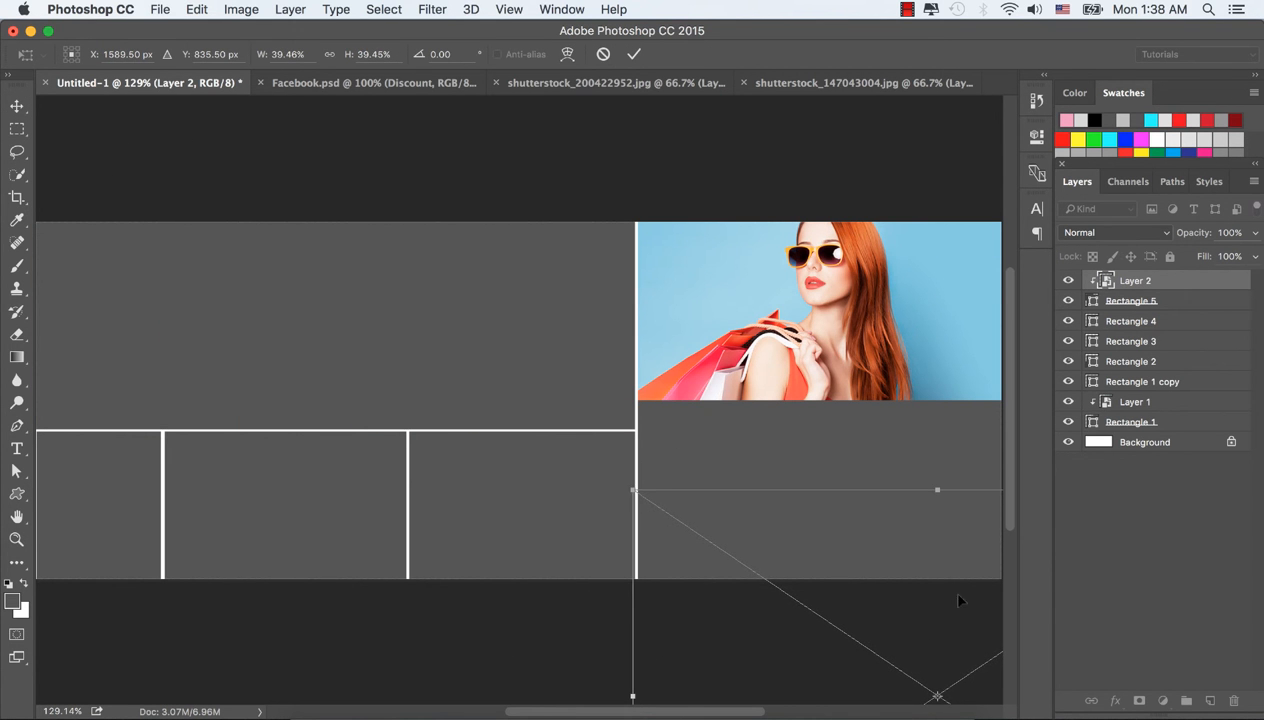
left_click_drag(958, 600, 363, 250)
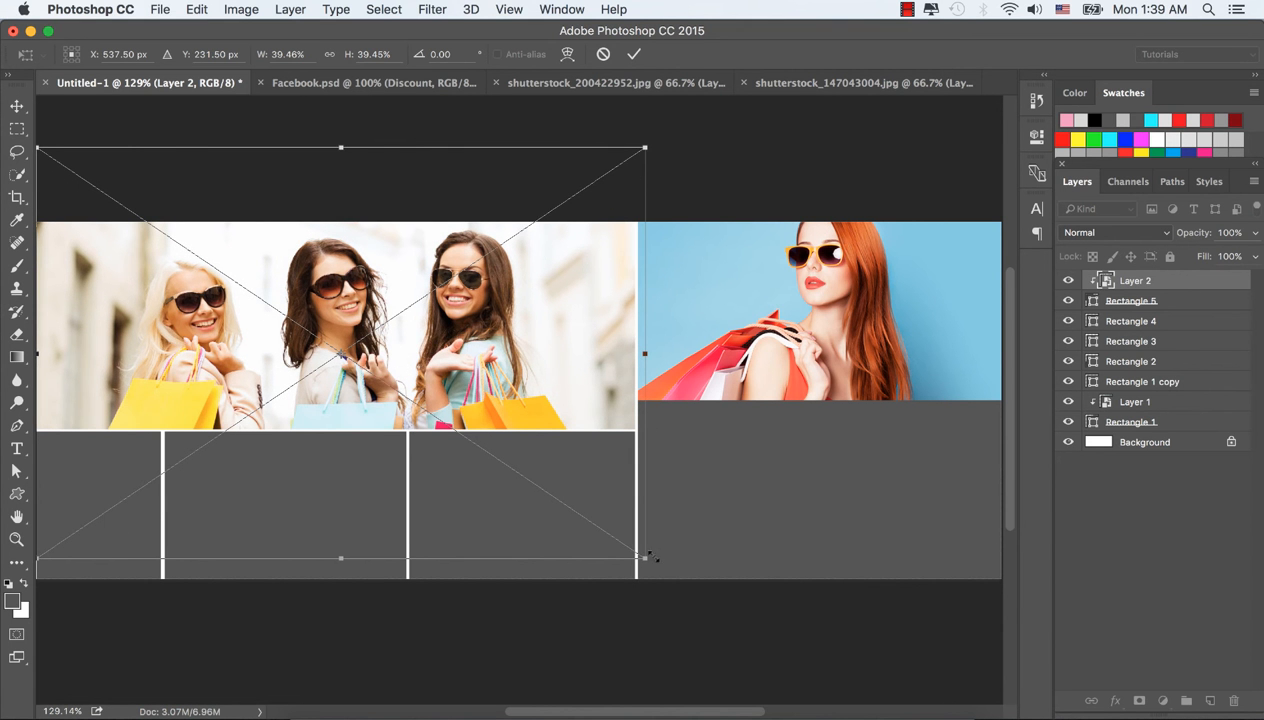
left_click_drag(644, 561, 948, 667)
left_click_drag(722, 494, 601, 417)
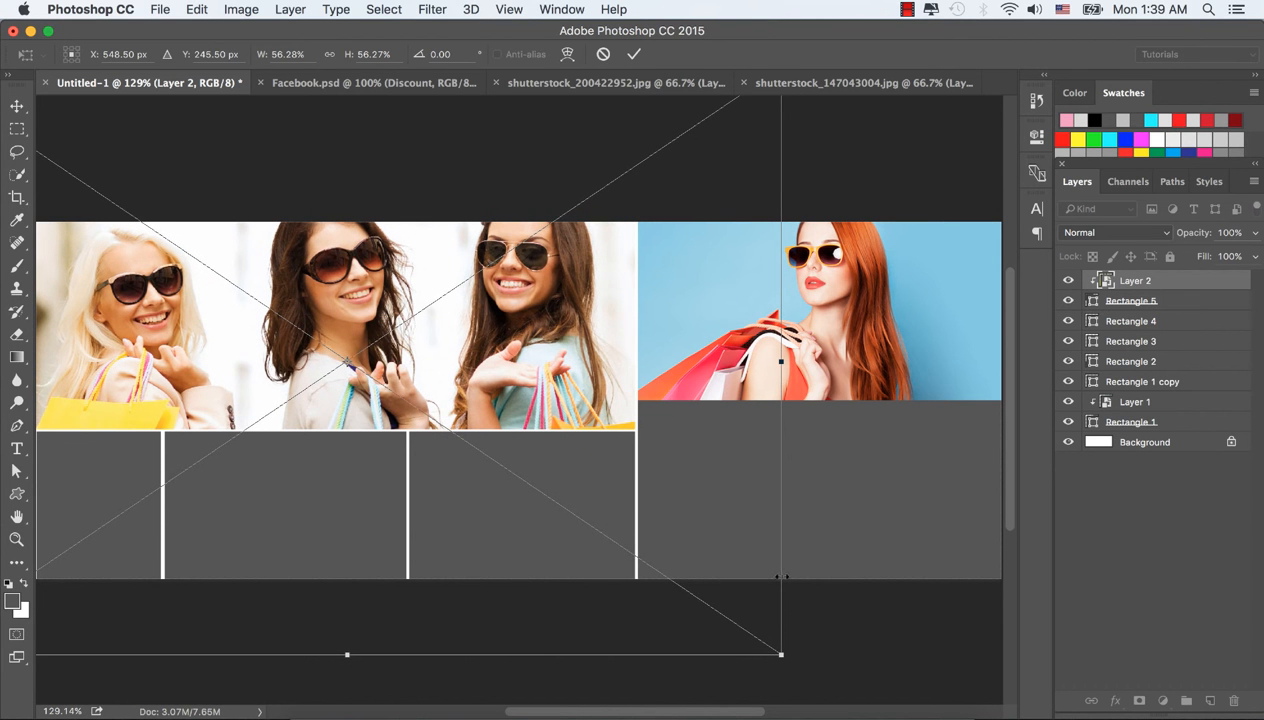
left_click_drag(781, 655, 805, 670)
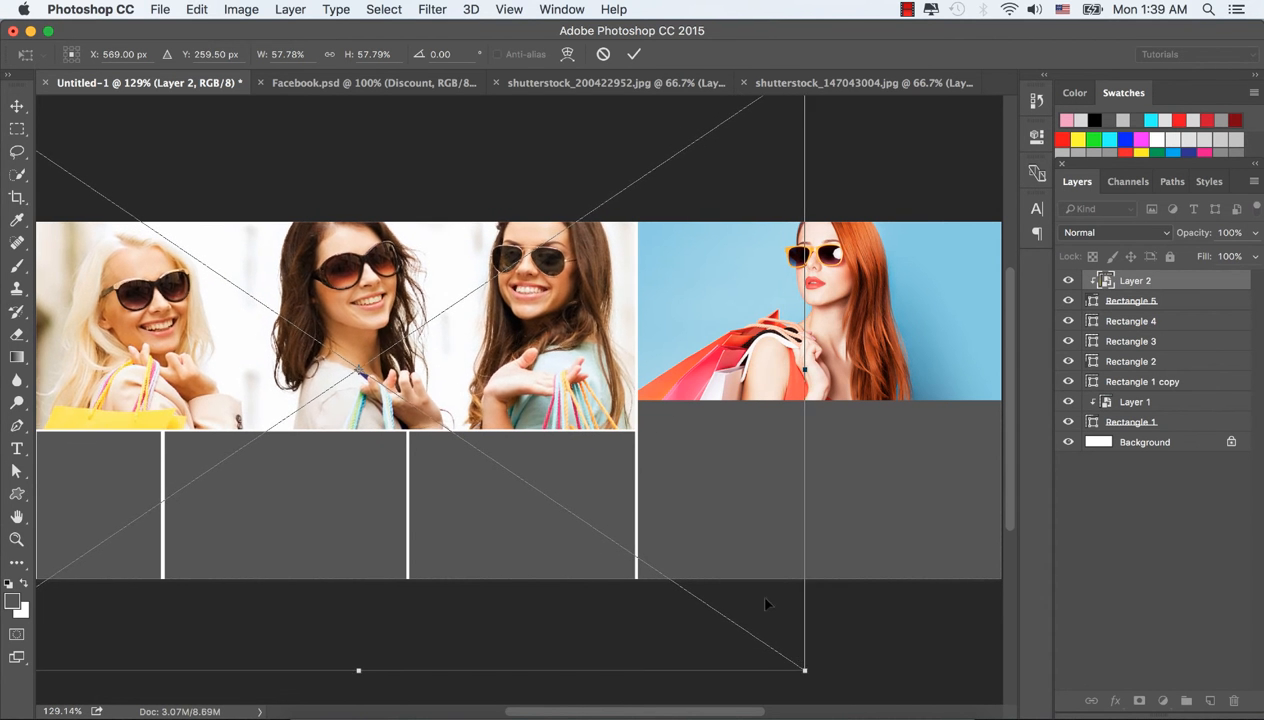
left_click_drag(474, 352, 488, 341)
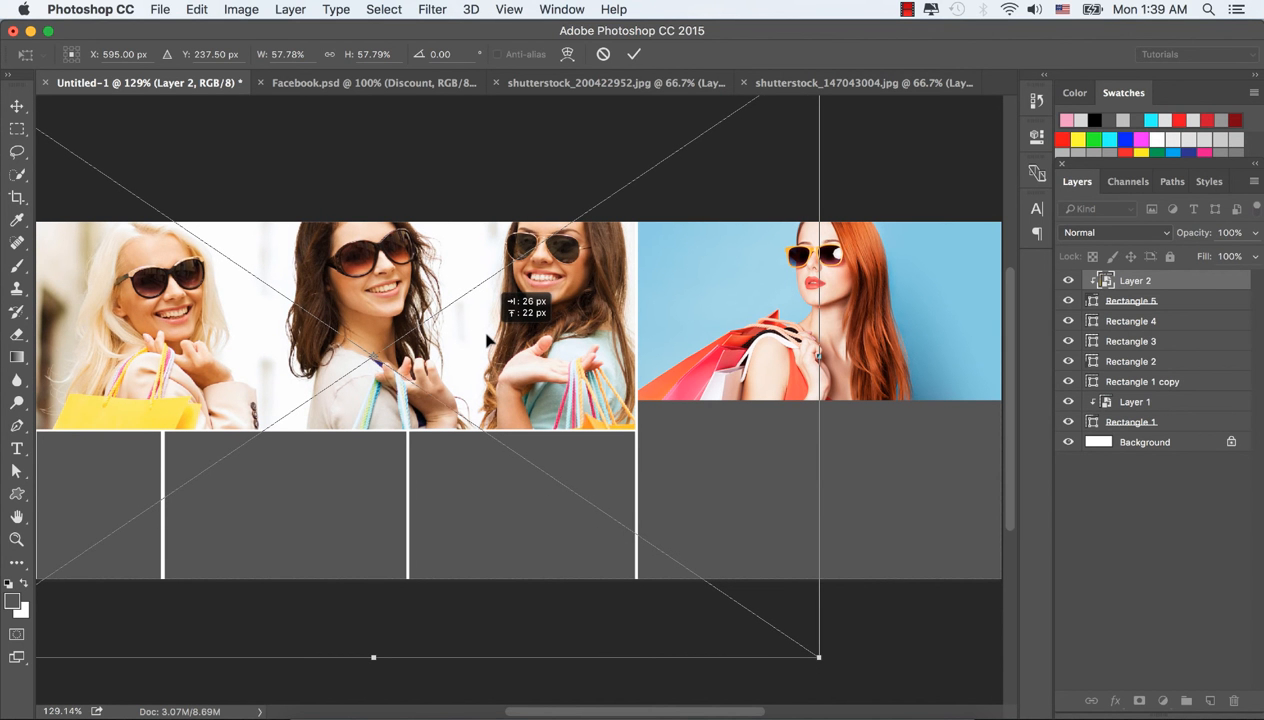
left_click_drag(488, 341, 488, 341)
left_click(633, 55)
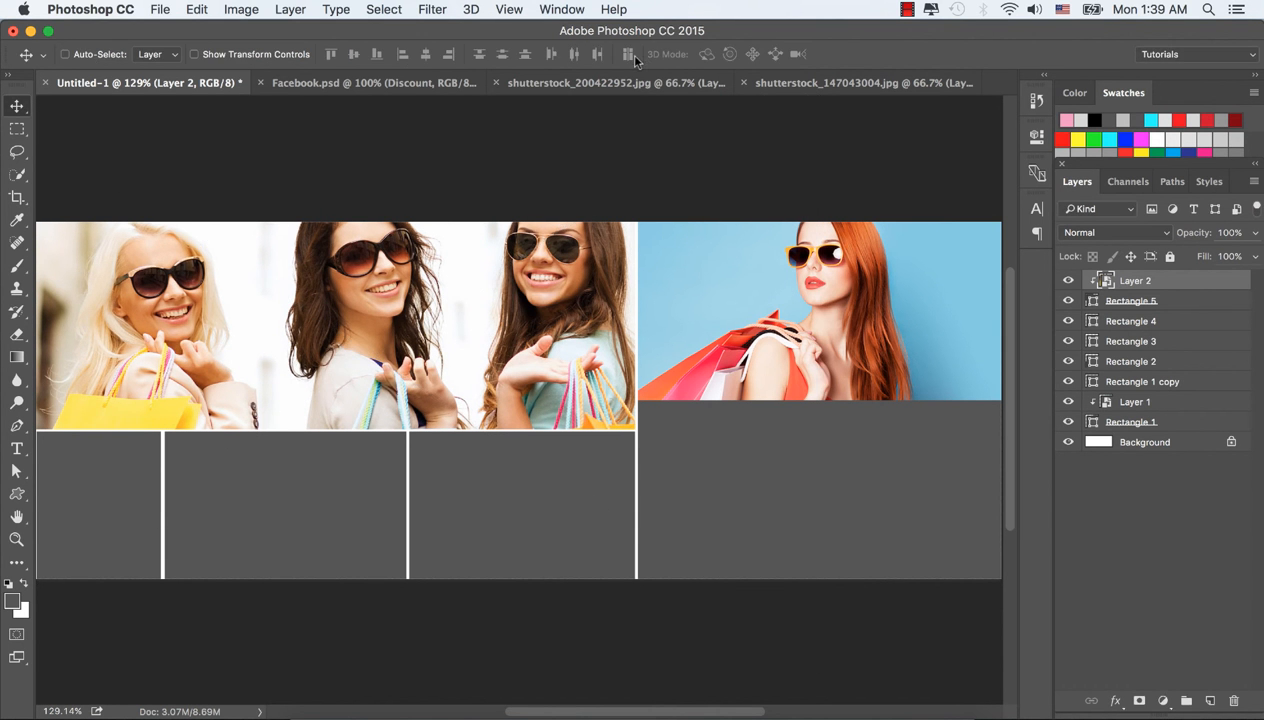
Step: Switch to Finder and open shutterstock_106530410.jpg from the Facebook Cover 5 folder in Adobe Photoshop CC 2015
left_click(320, 714)
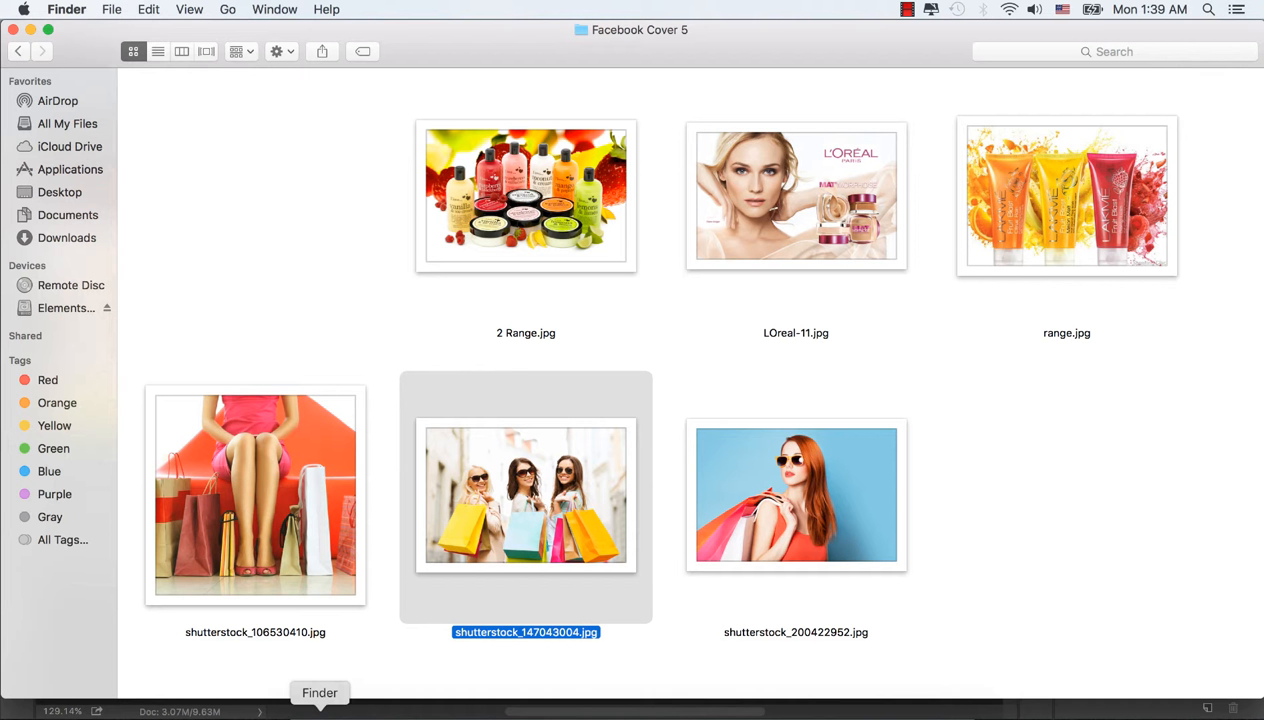
left_click(250, 438)
right_click(250, 438)
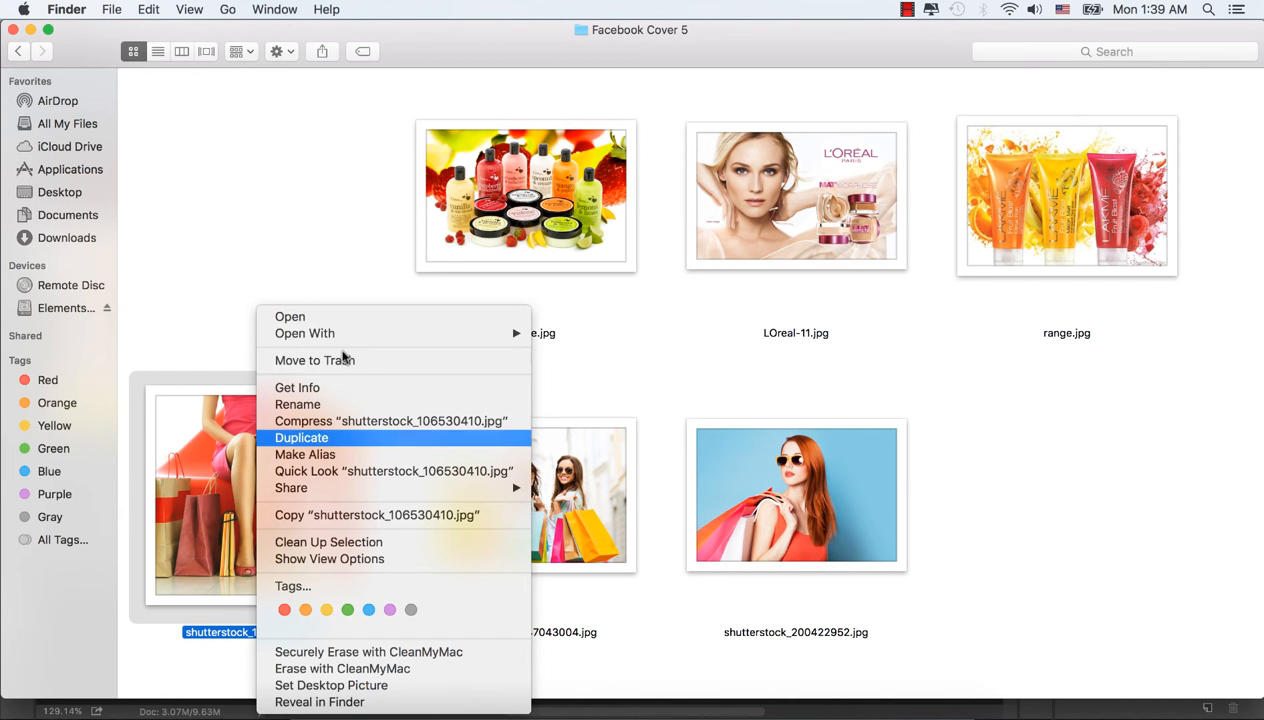
mouse_move(430, 338)
left_click(580, 368)
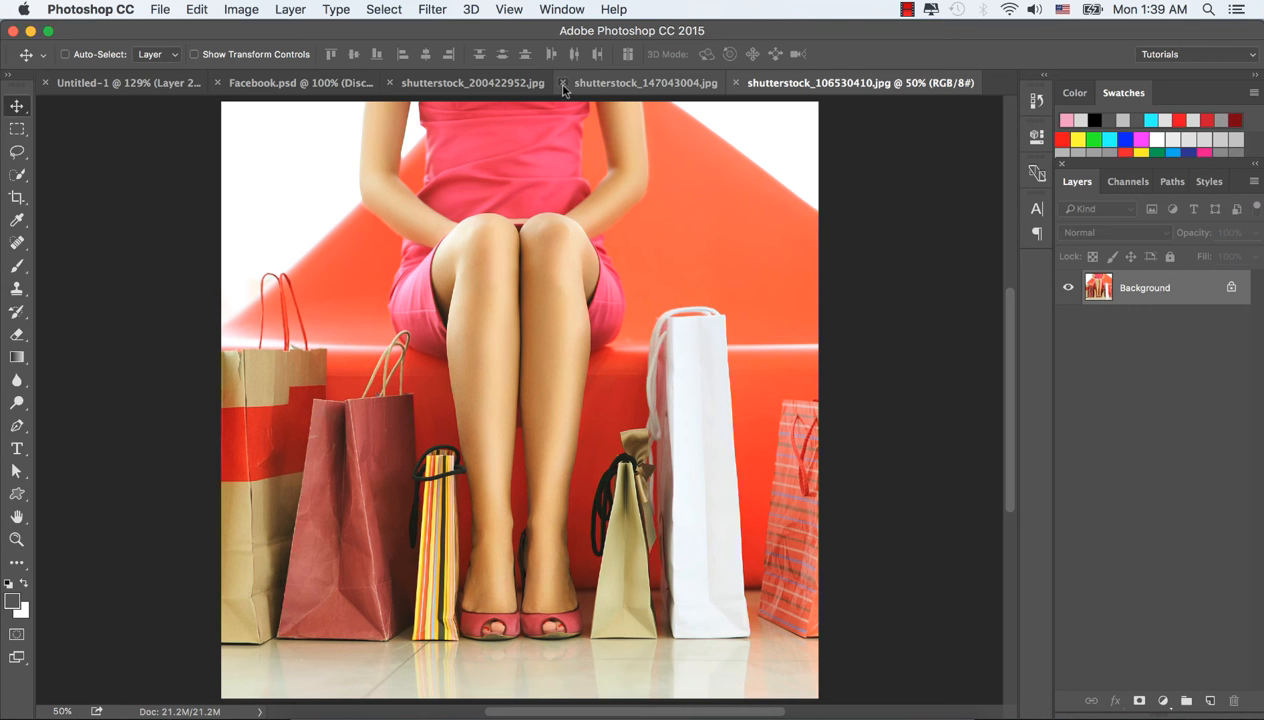
Step: Close the two already used photo documents, shutterstock_147043004.jpg and shutterstock_200422952.jpg
left_click(562, 83)
left_click(583, 269)
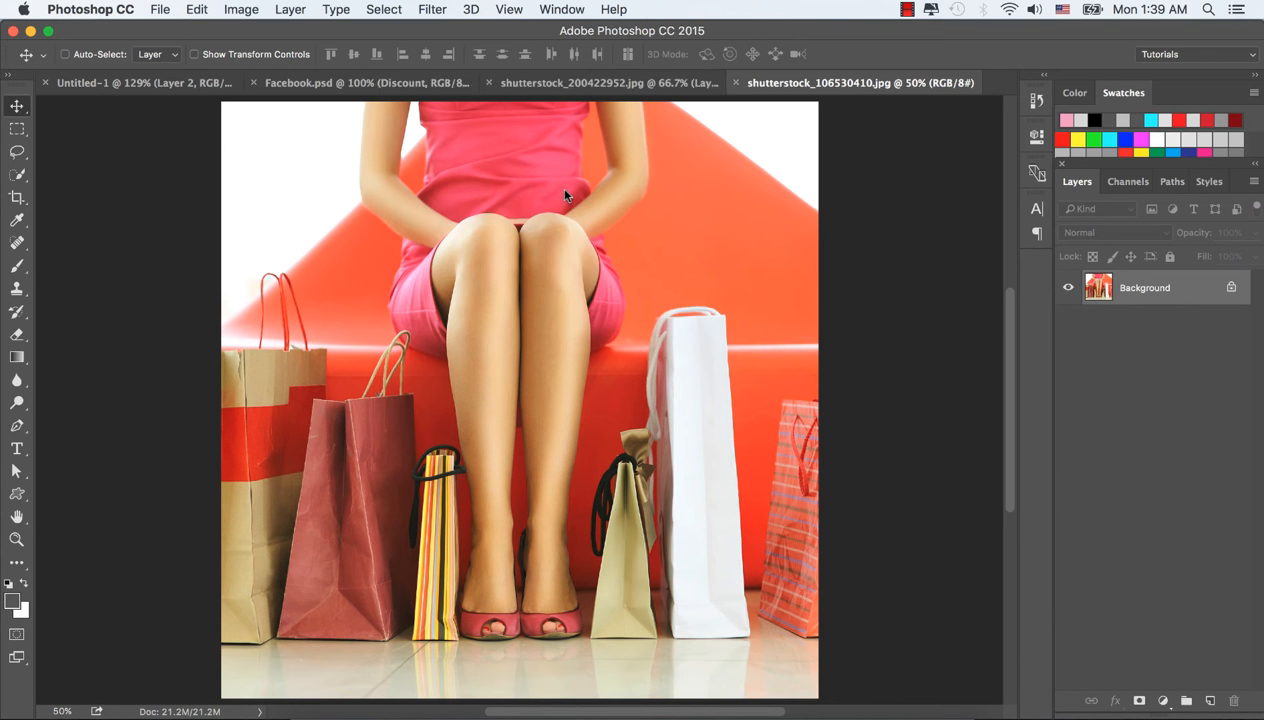
left_click(489, 83)
left_click(583, 269)
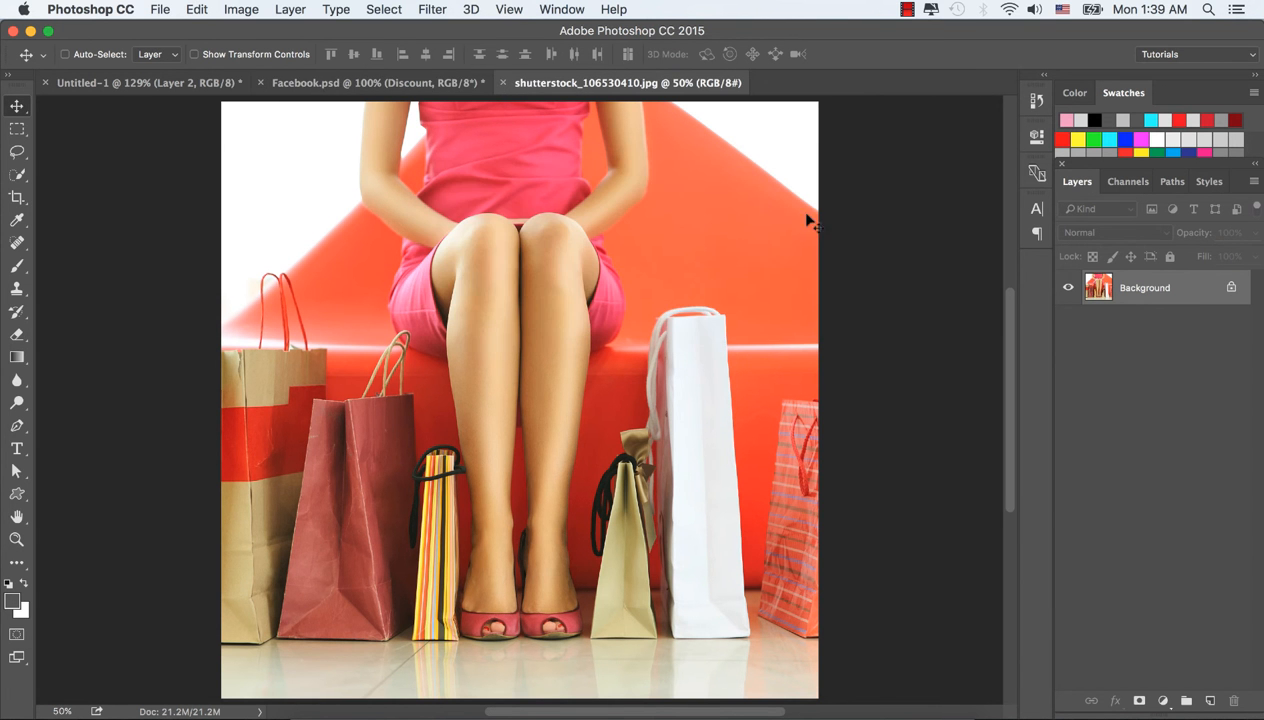
Step: Convert the seated-woman shopping bag photo's Background layer to a smart object and copy it into the Untitled-1 banner document
right_click(1148, 297)
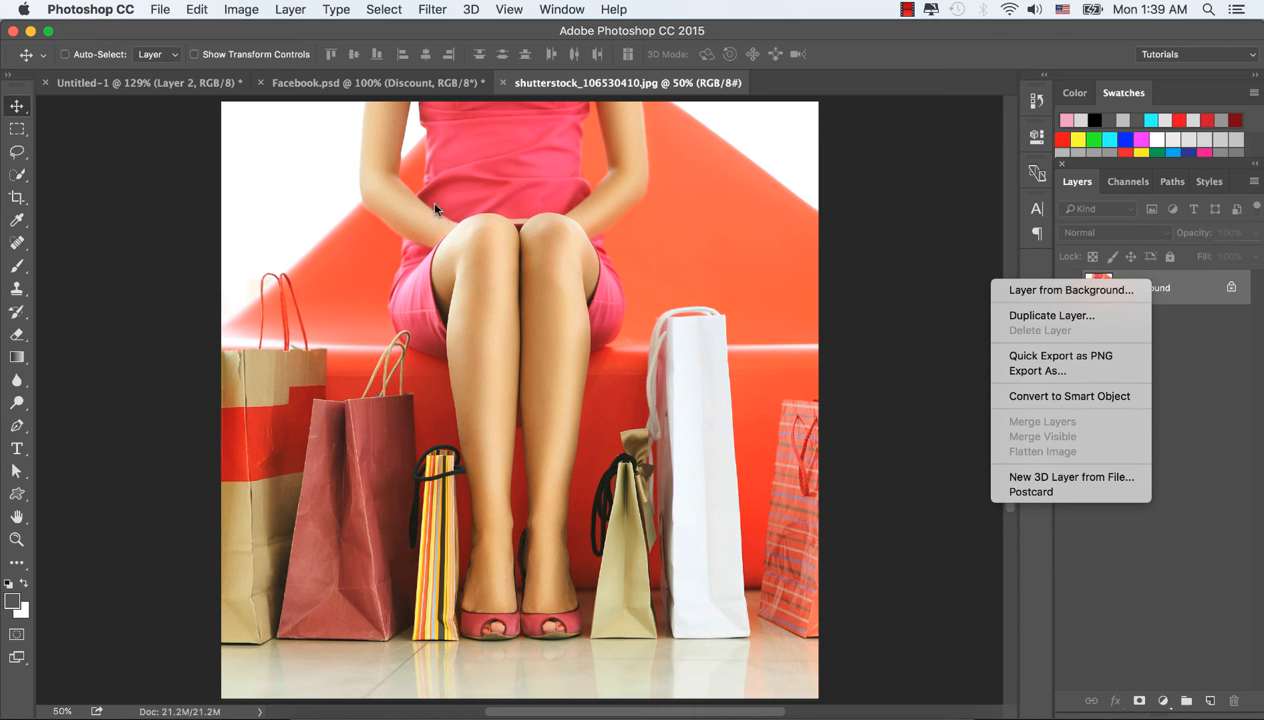
left_click(1018, 396)
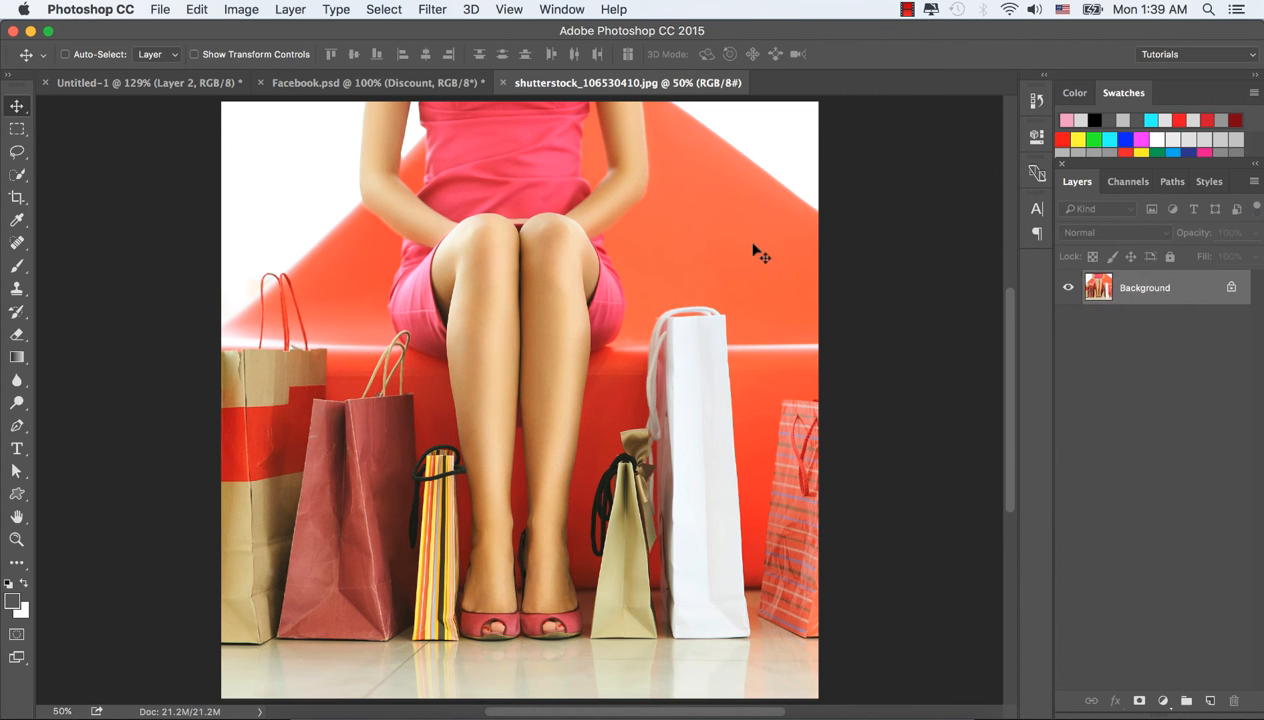
left_click_drag(390, 184, 218, 90)
left_click_drag(497, 469, 497, 466)
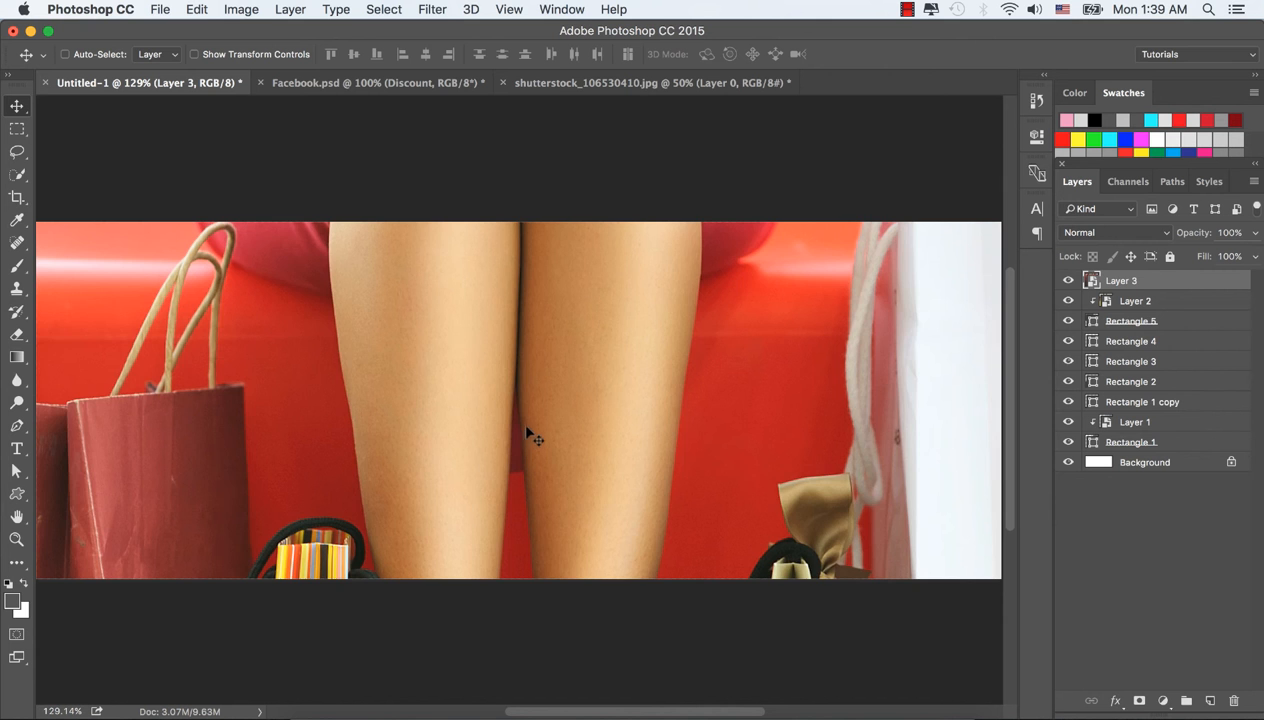
Step: Place the shopping bag photo layer directly above Rectangle 1 copy in the layer order and clip it to that rectangle with a clipping mask
left_click_drag(520, 309, 838, 292)
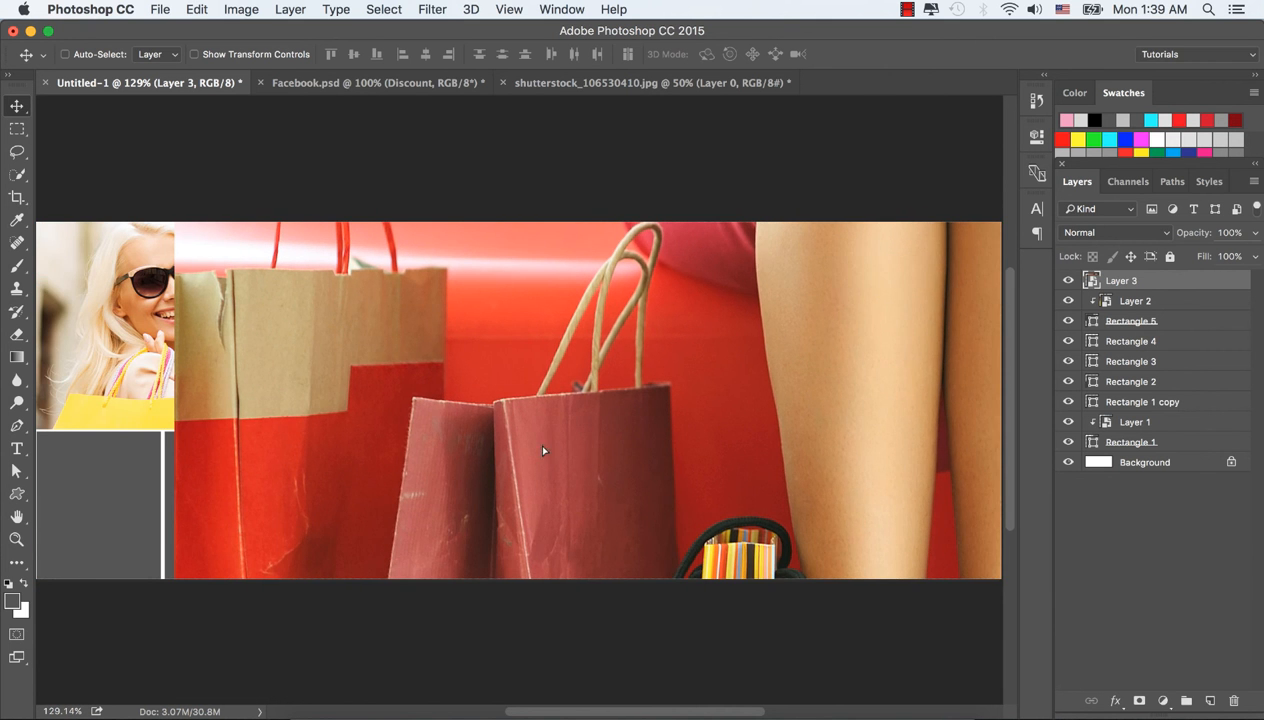
left_click_drag(535, 443, 282, 474)
left_click_drag(910, 462, 220, 403)
left_click(920, 474, "super")
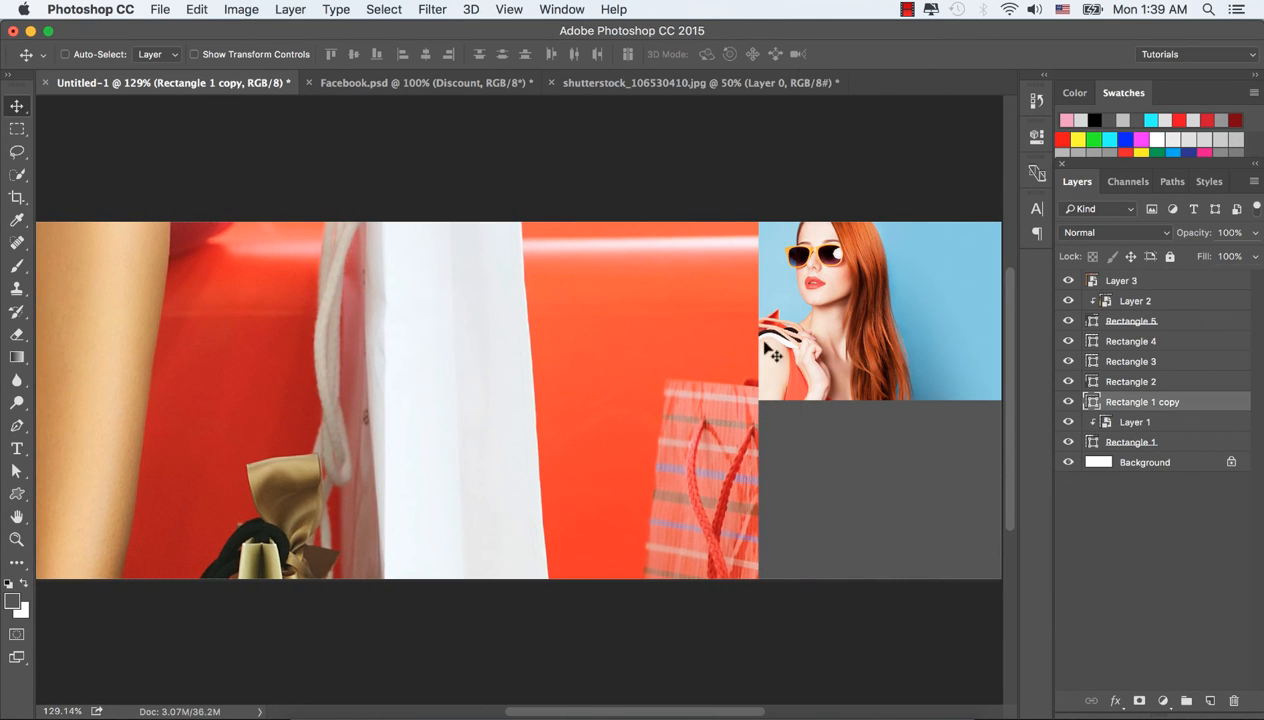
left_click_drag(1150, 284, 1148, 386)
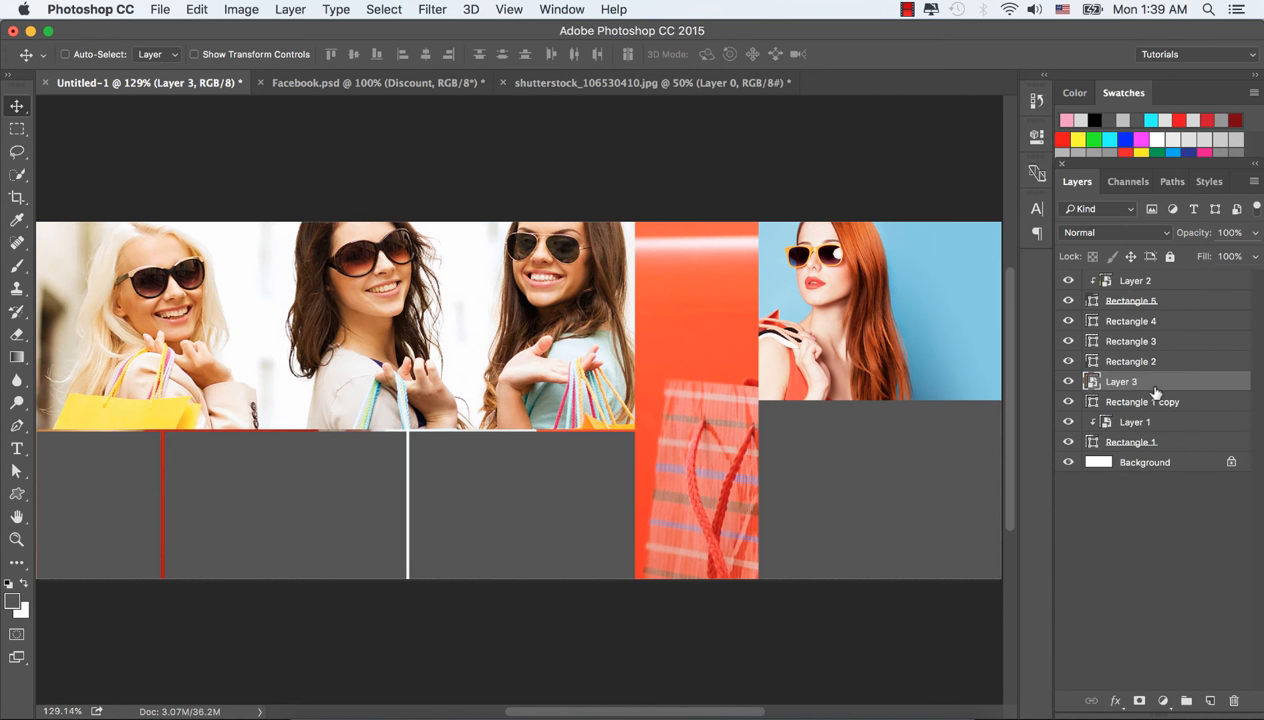
right_click(1145, 378)
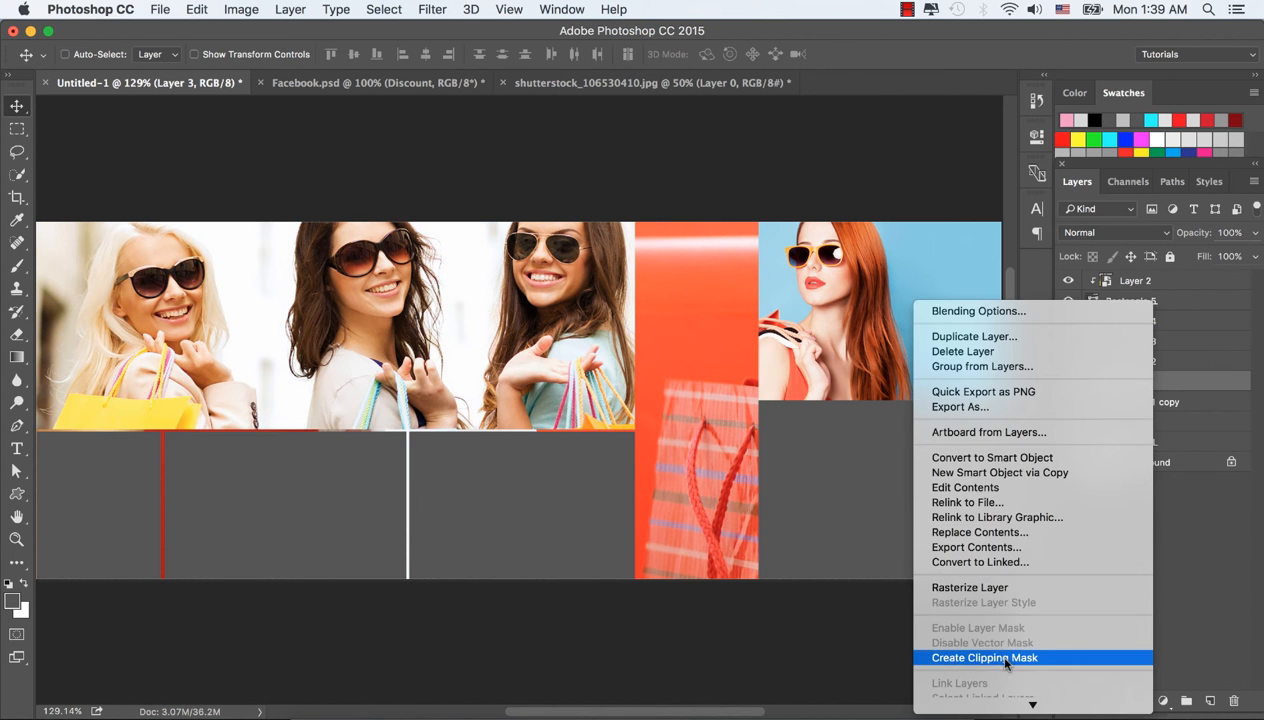
left_click(1000, 657)
Step: Scale the seated-woman shopping bag photo down to about 23% and position it over its clipping rectangle below the redhead photo
left_click_drag(716, 480, 832, 542)
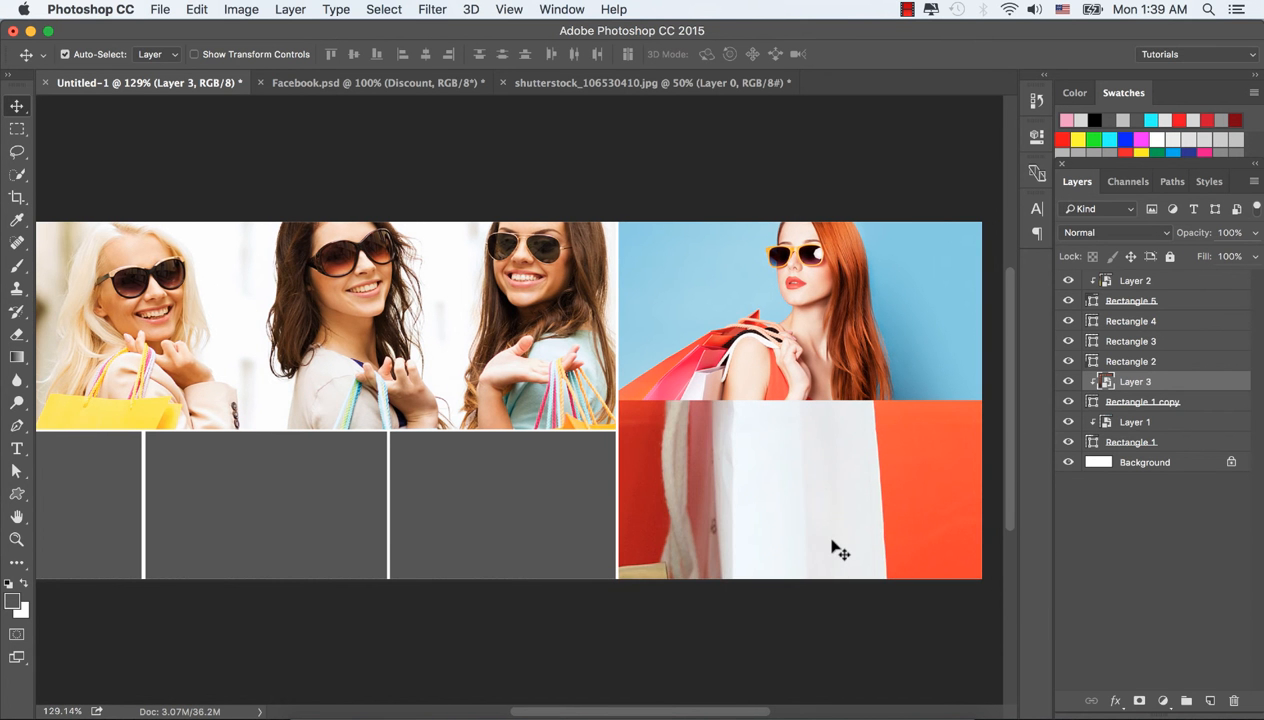
key("super+t")
left_click_drag(688, 220, 736, 399)
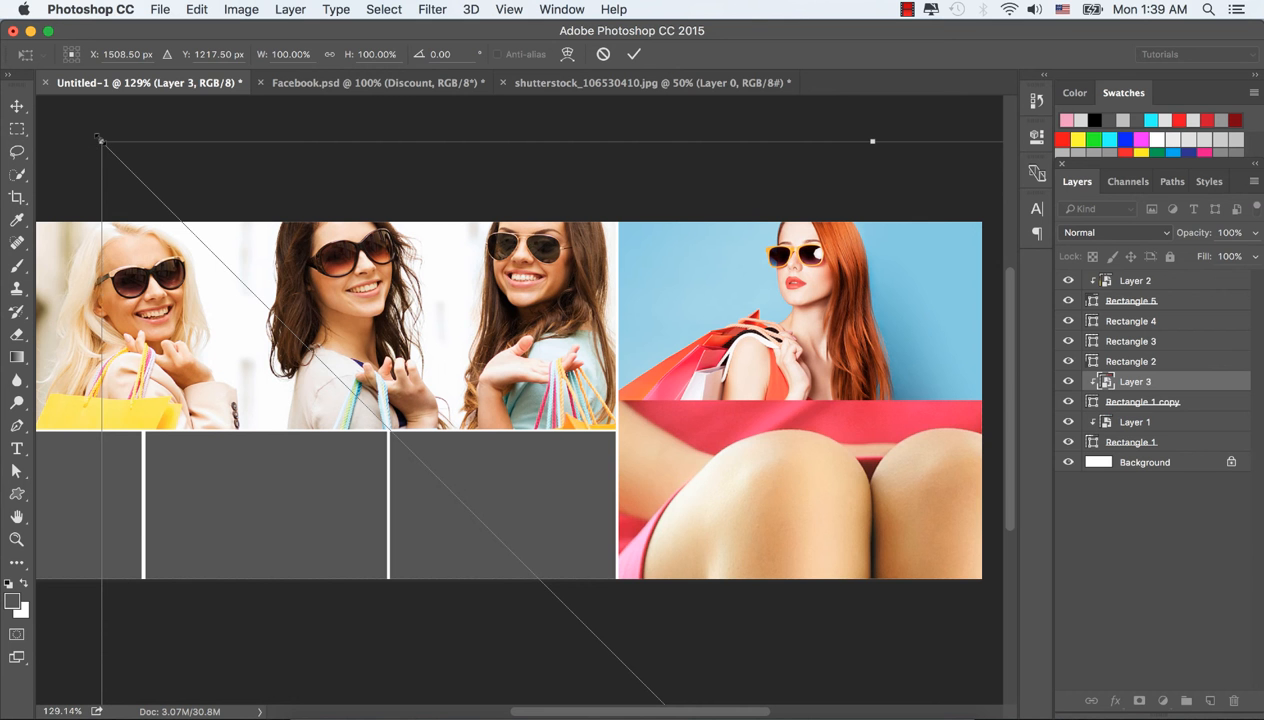
left_click_drag(100, 140, 705, 455)
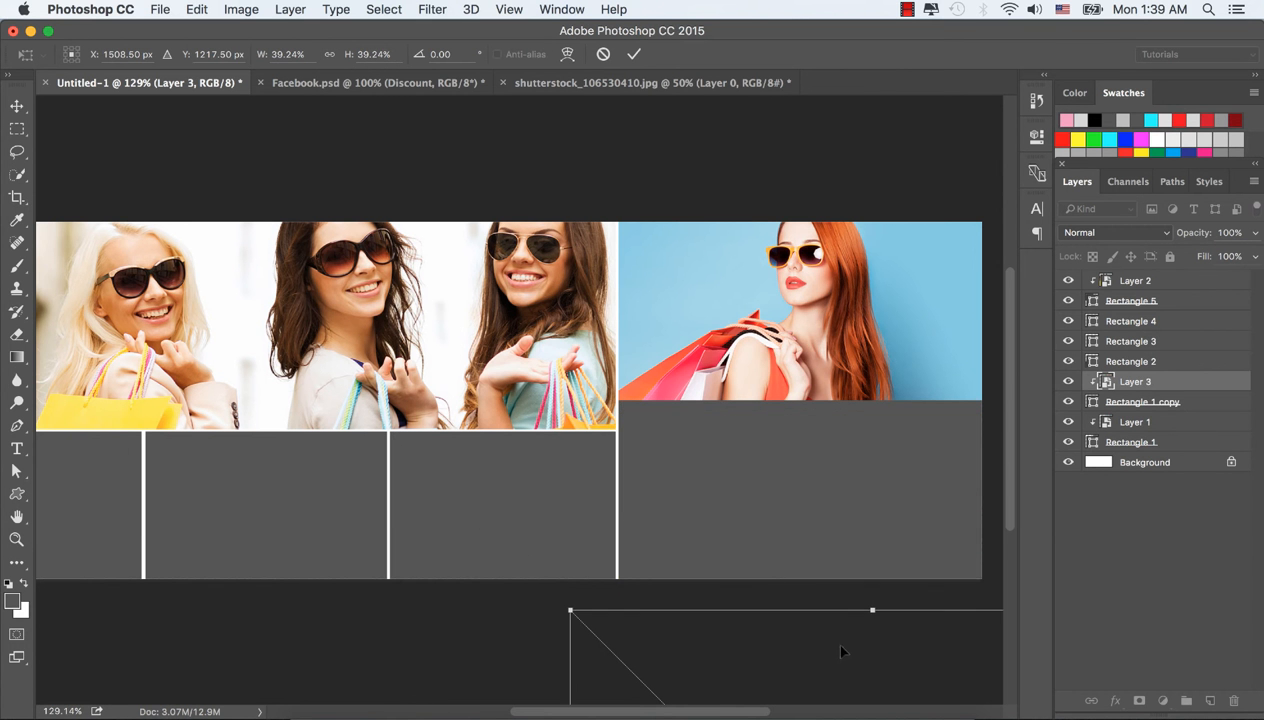
left_click_drag(840, 650, 643, 248)
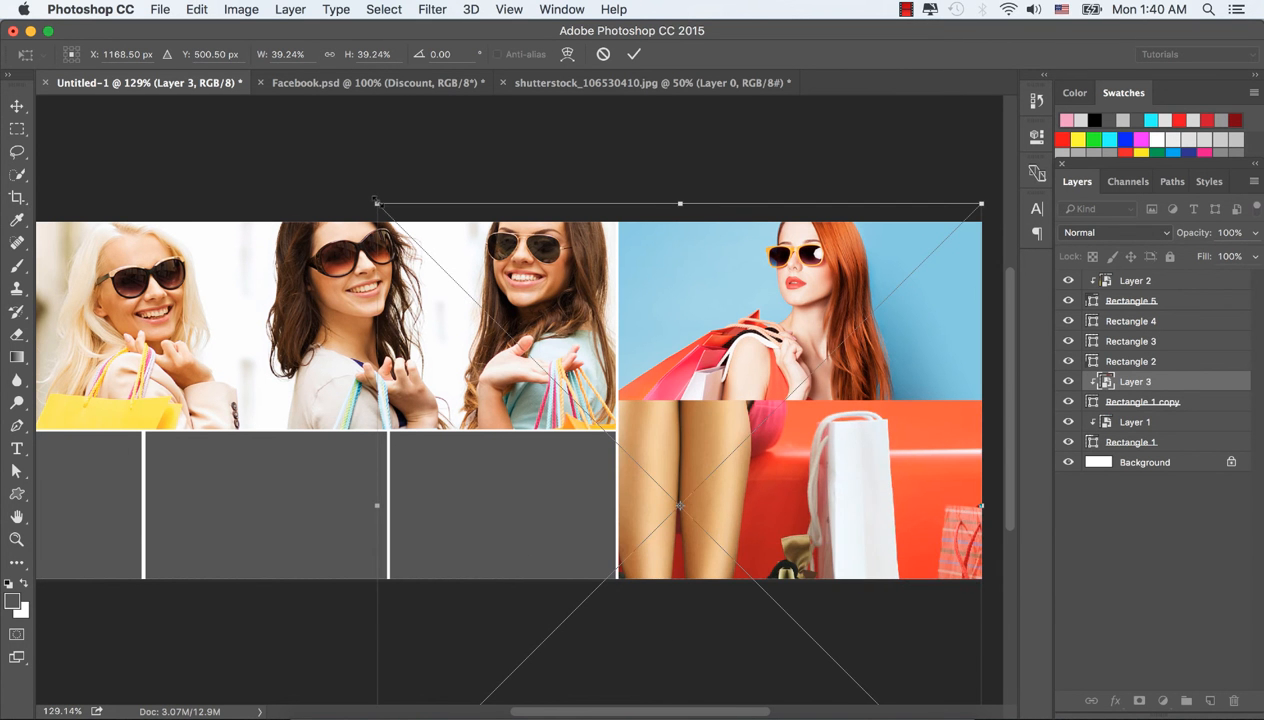
left_click_drag(376, 203, 483, 310)
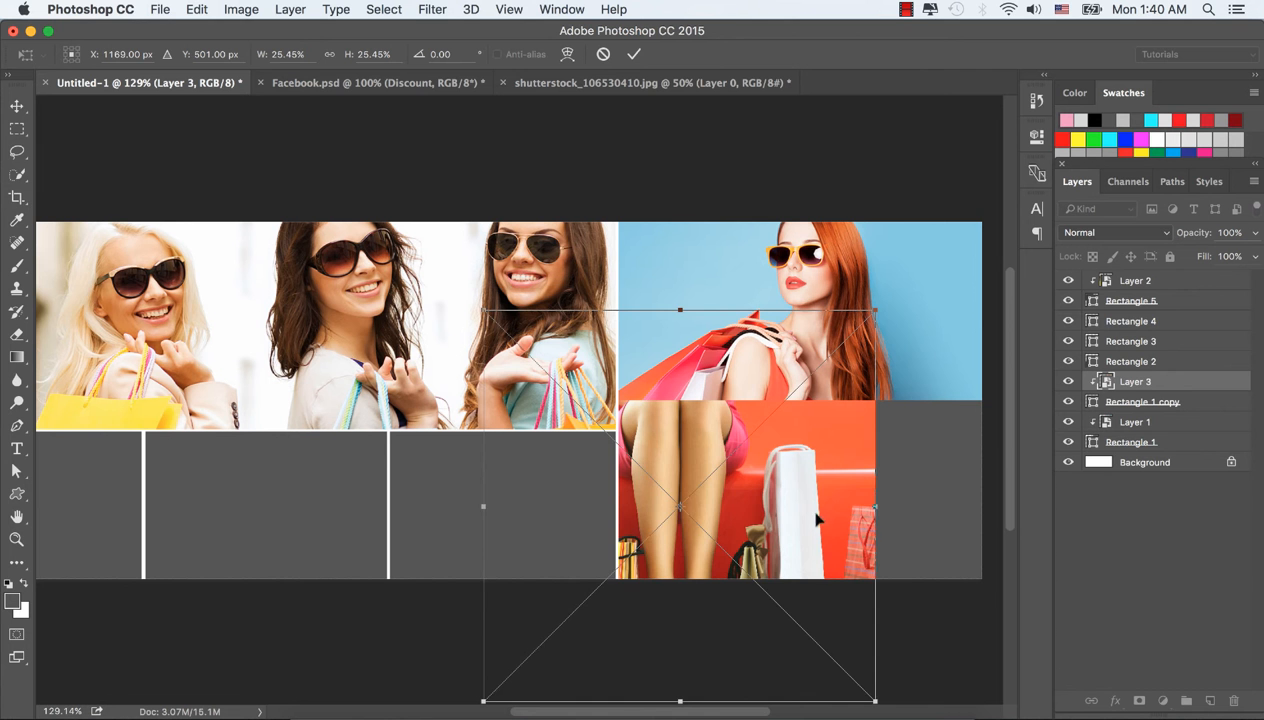
left_click_drag(816, 518, 929, 517)
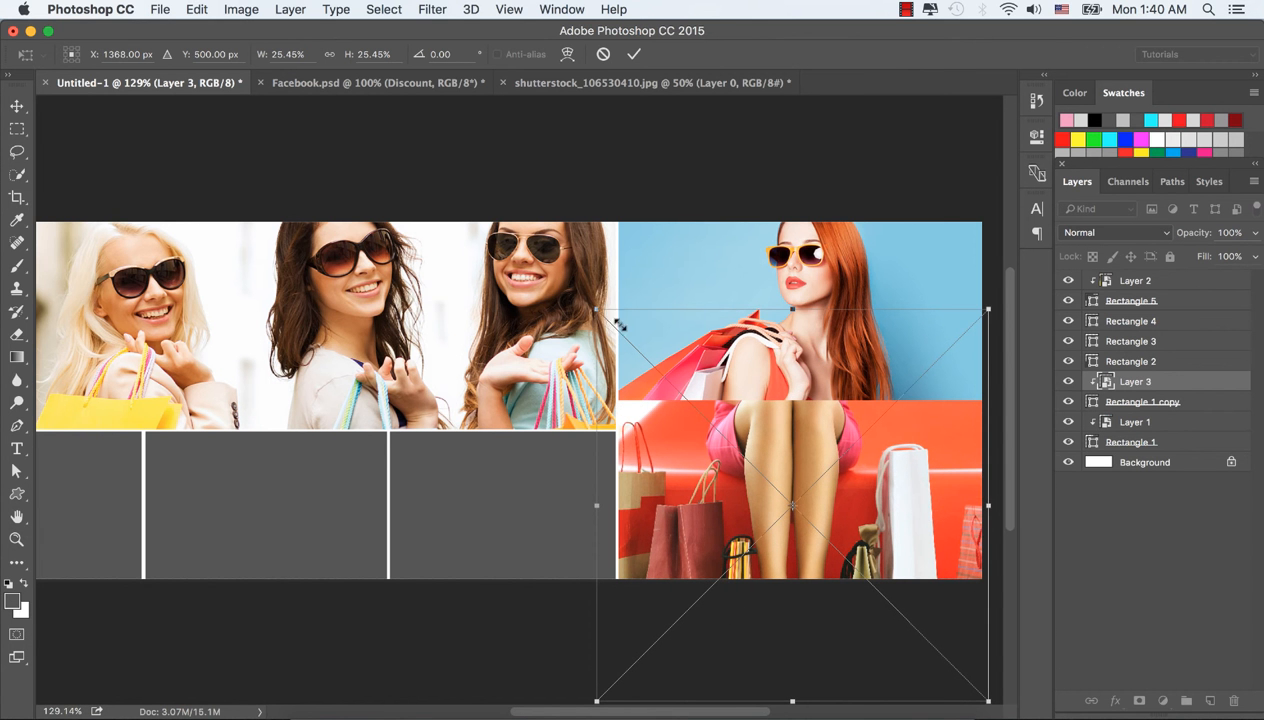
left_click_drag(594, 309, 614, 327)
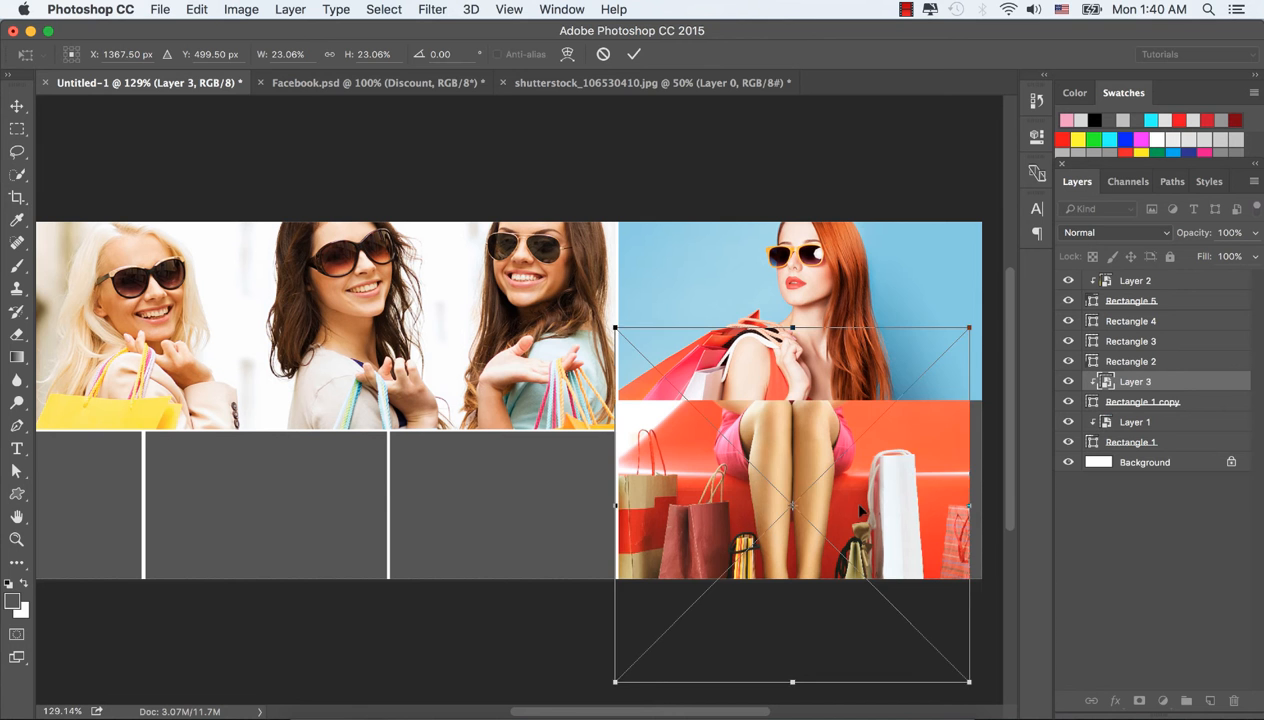
left_click_drag(862, 510, 877, 492)
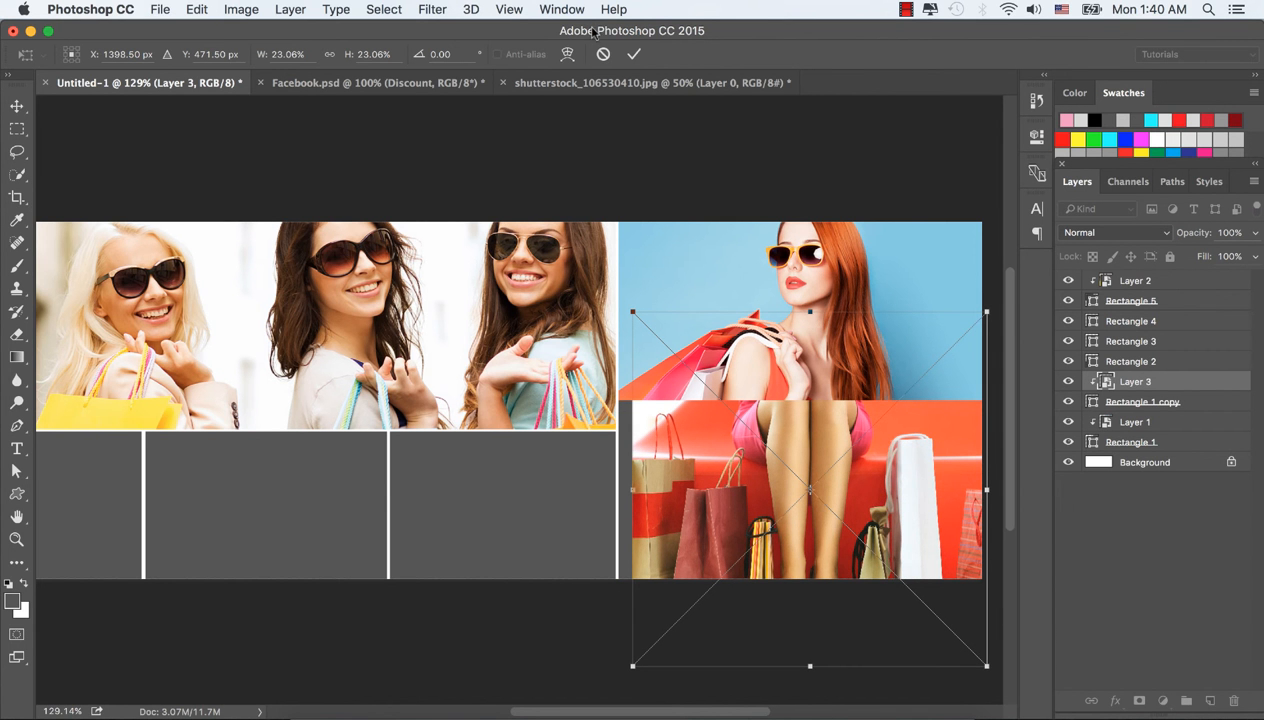
left_click(632, 53)
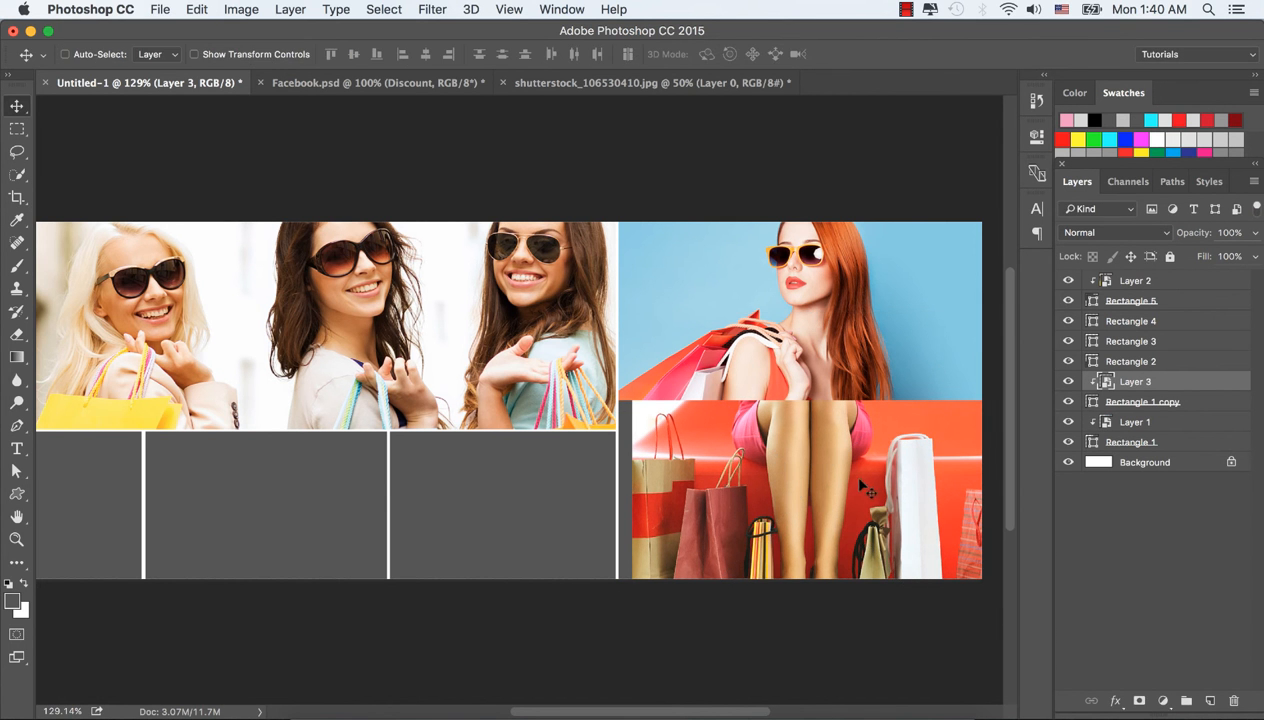
Step: Align the shopping bag photo with its block's left edge and enlarge it to about 24% to cover the full width
left_click_drag(851, 475, 842, 477)
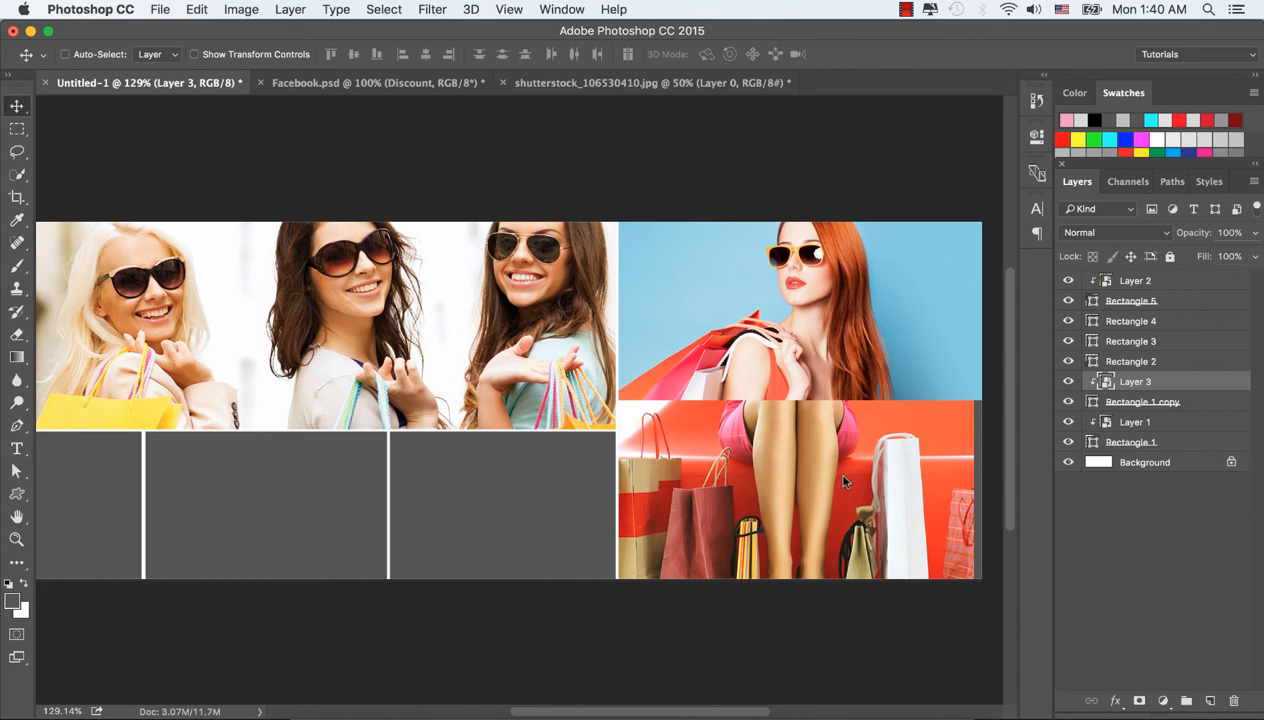
key("super+t")
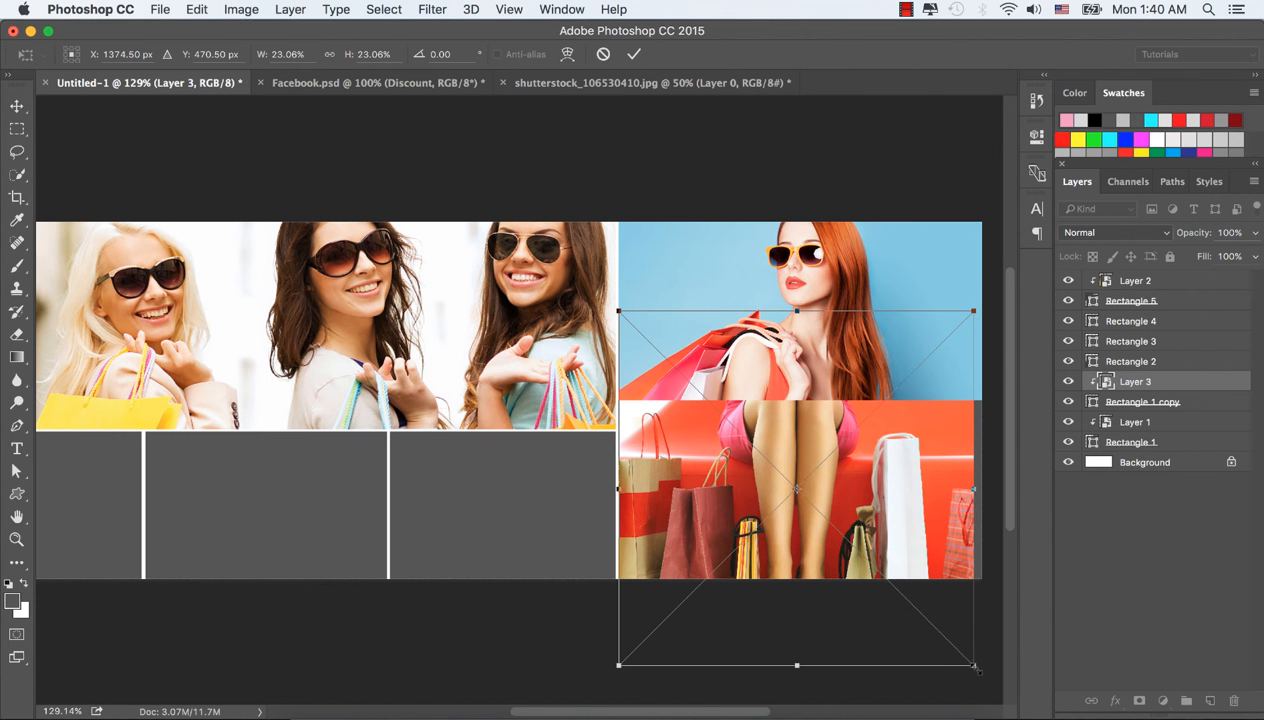
left_click_drag(975, 665, 990, 680)
left_click_drag(880, 514, 883, 515)
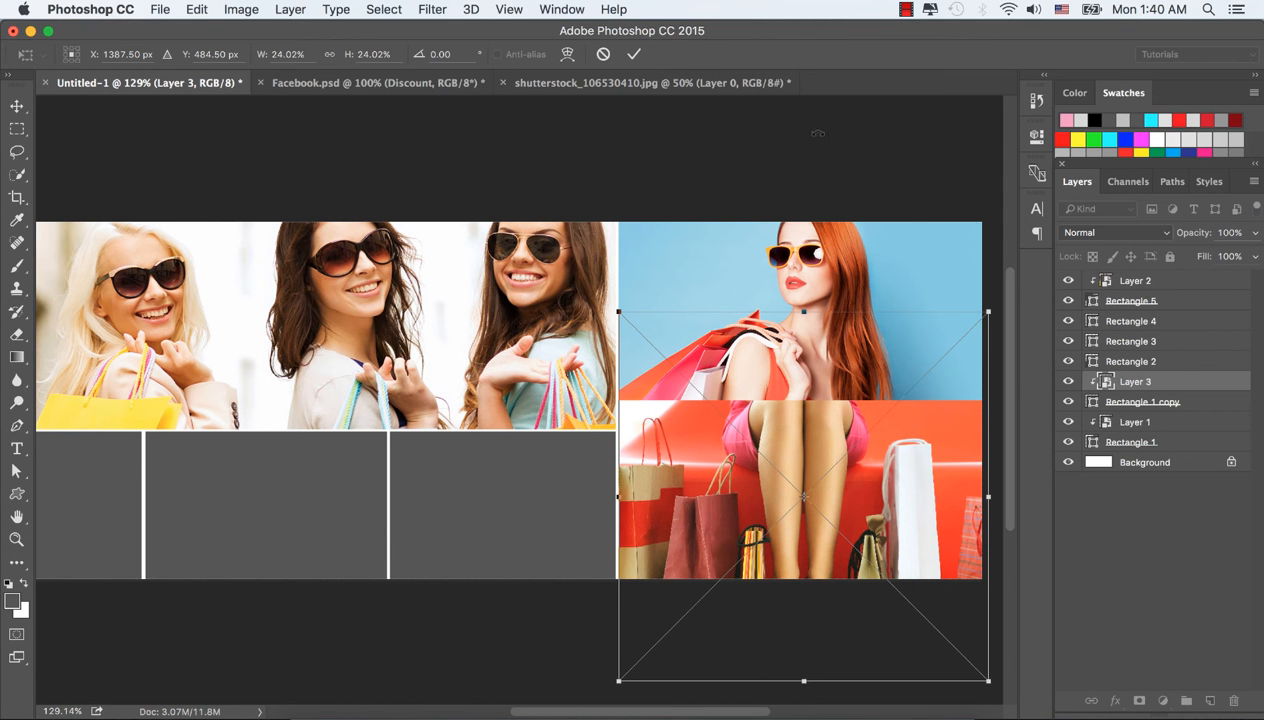
left_click(635, 55)
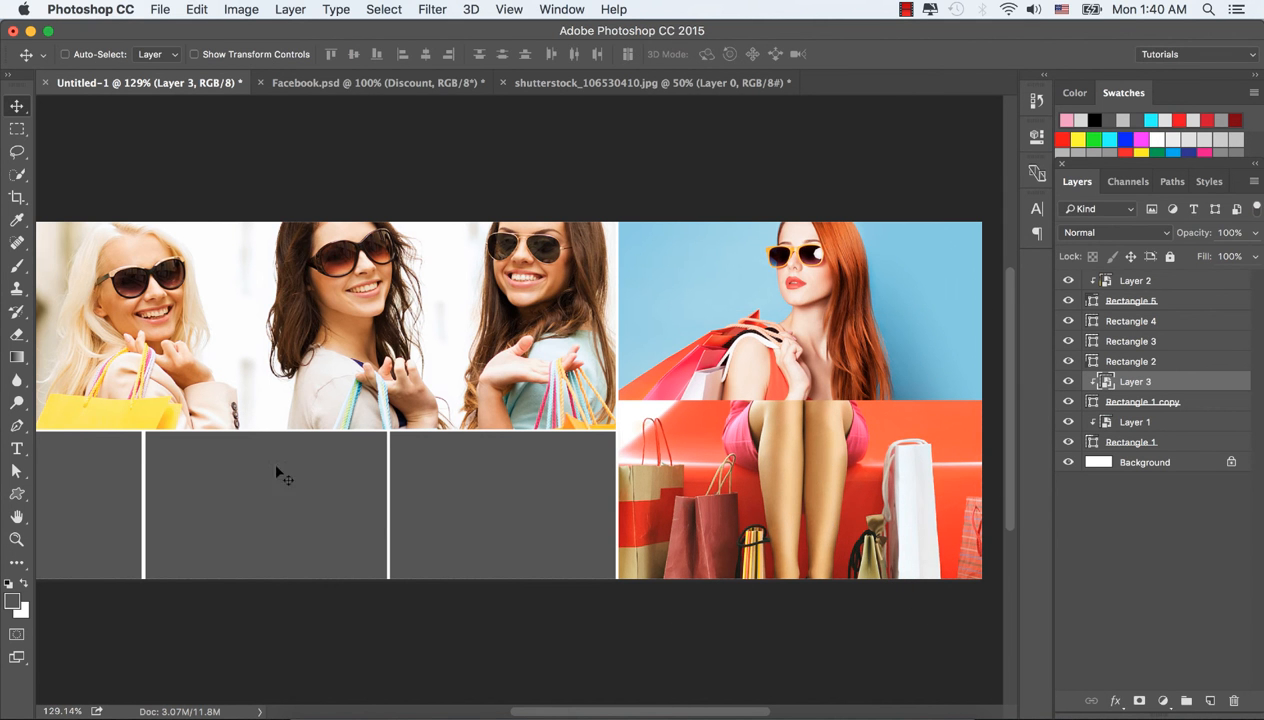
Step: Select the Rectangle 4 block, switch to Finder and open 2 Range.jpg in Adobe Photoshop CC 2015
left_click(465, 485)
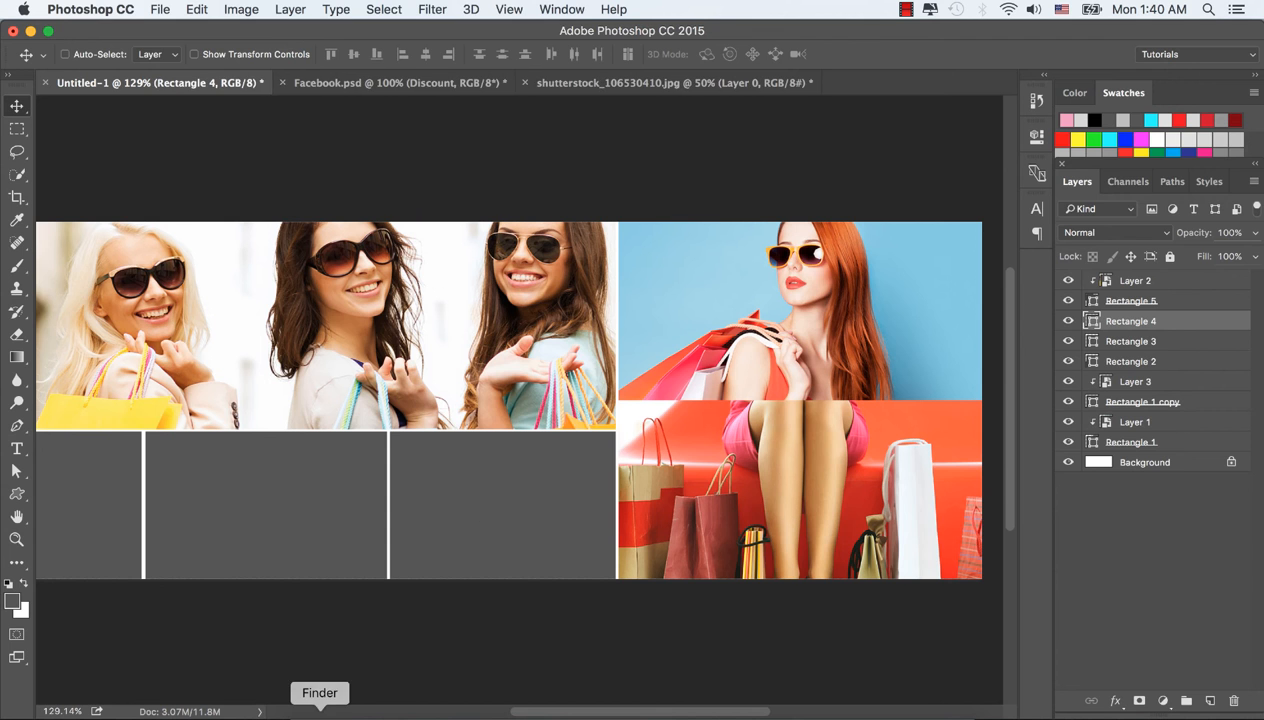
left_click(318, 706)
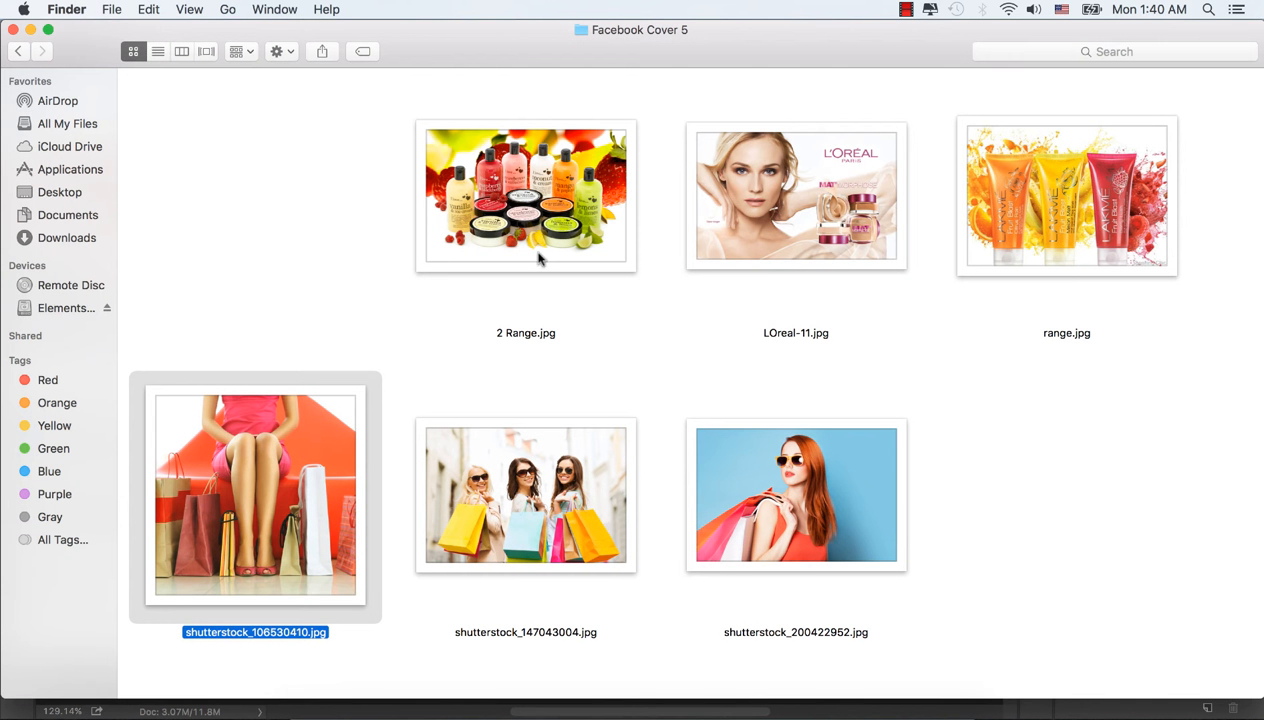
left_click(537, 176)
right_click(537, 176)
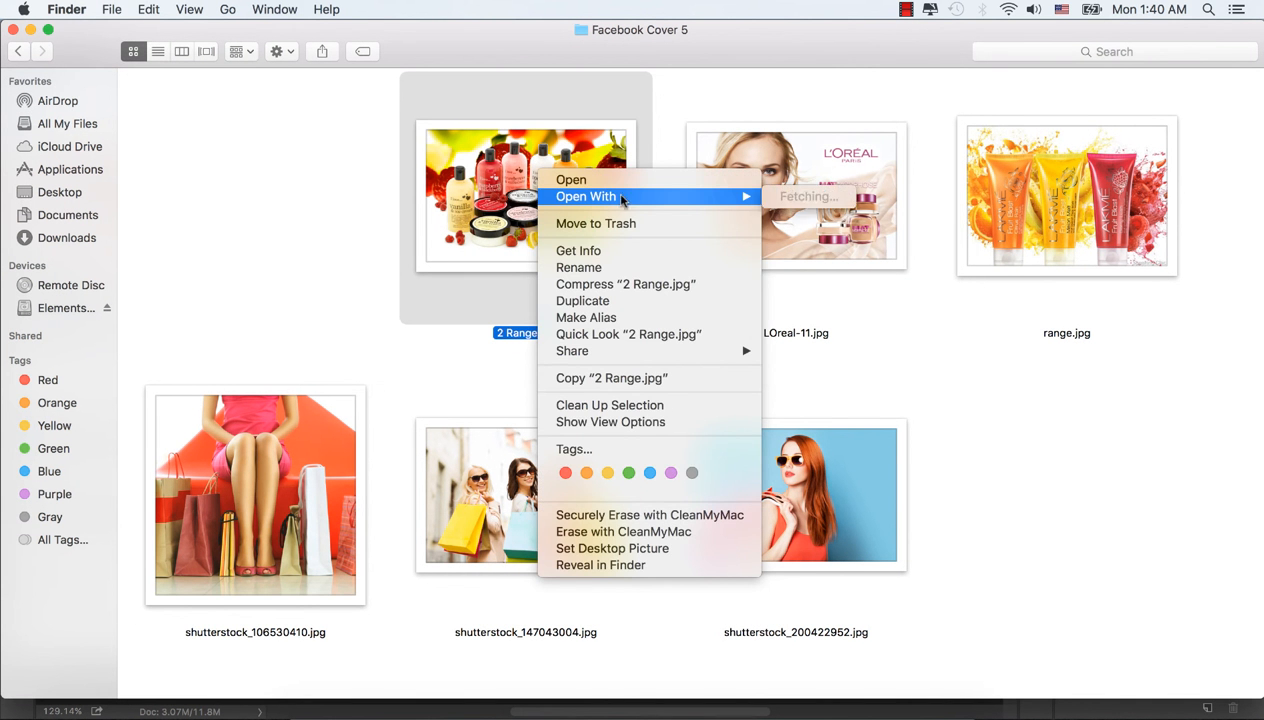
mouse_move(612, 192)
left_click(800, 228)
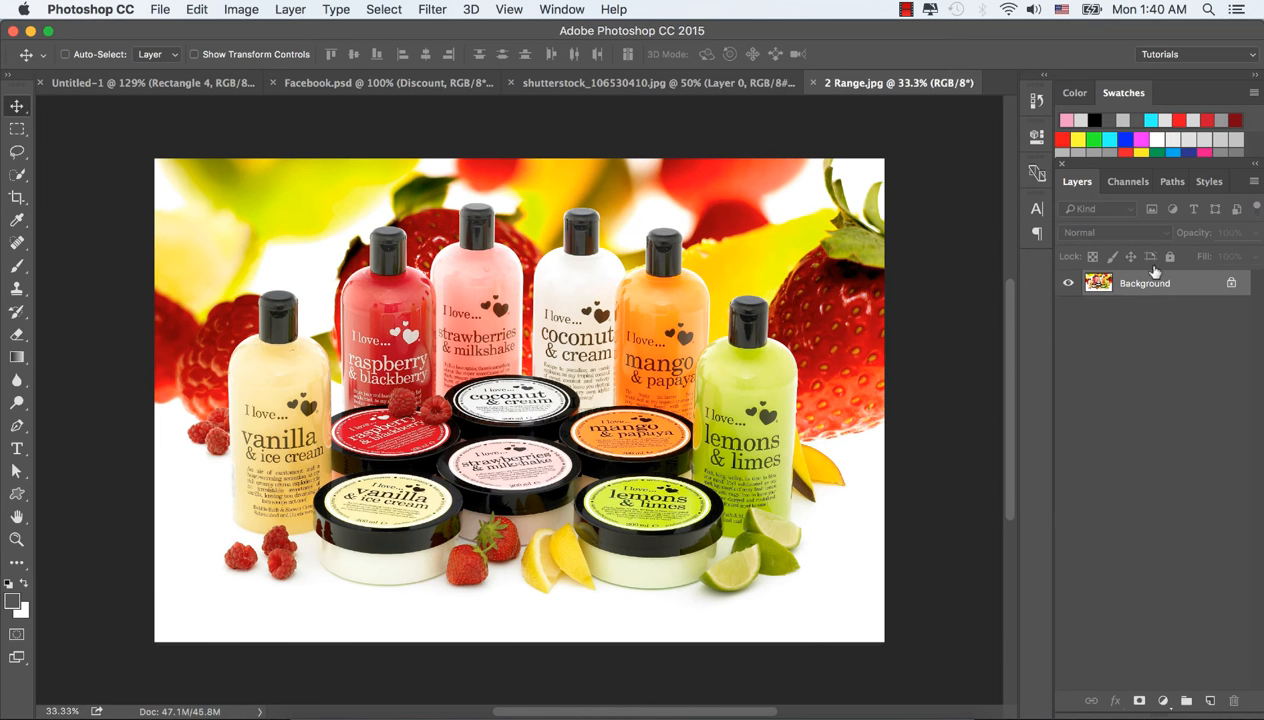
Step: Convert the 2 Range.jpg Background layer to a smart object and copy it into the Untitled-1 banner document
right_click(1155, 284)
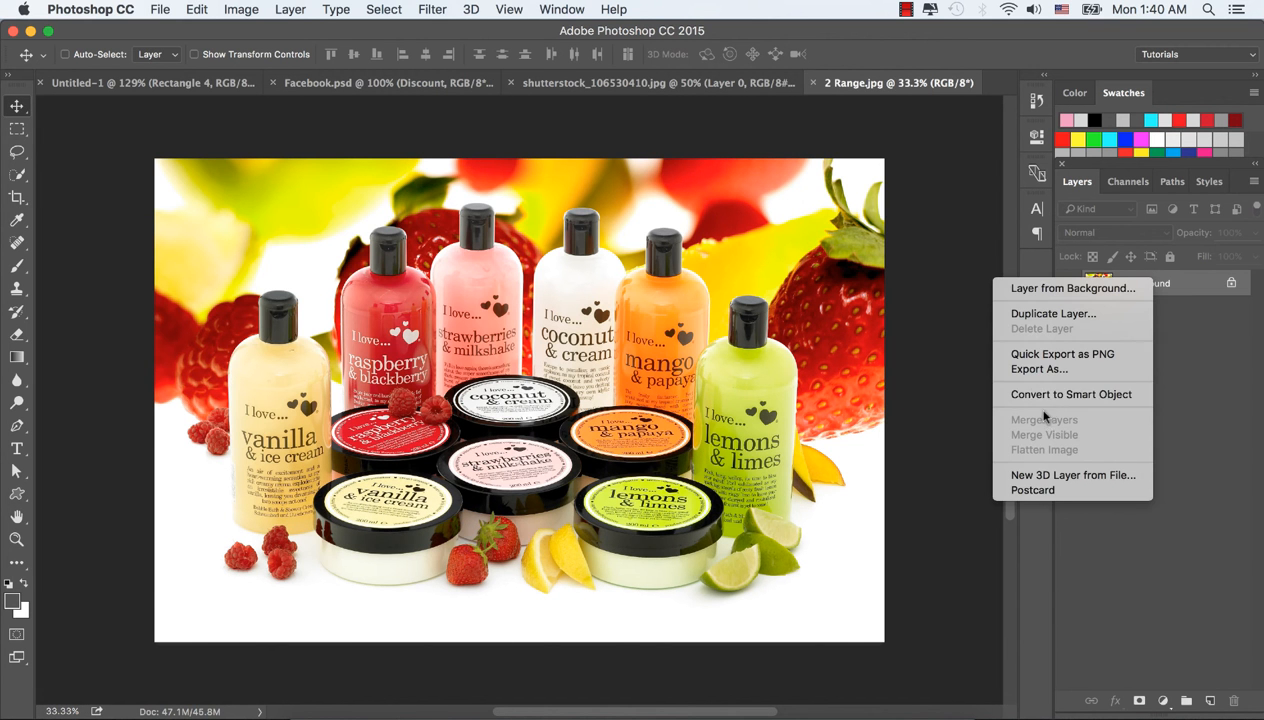
left_click(1071, 394)
left_click_drag(430, 244, 163, 90)
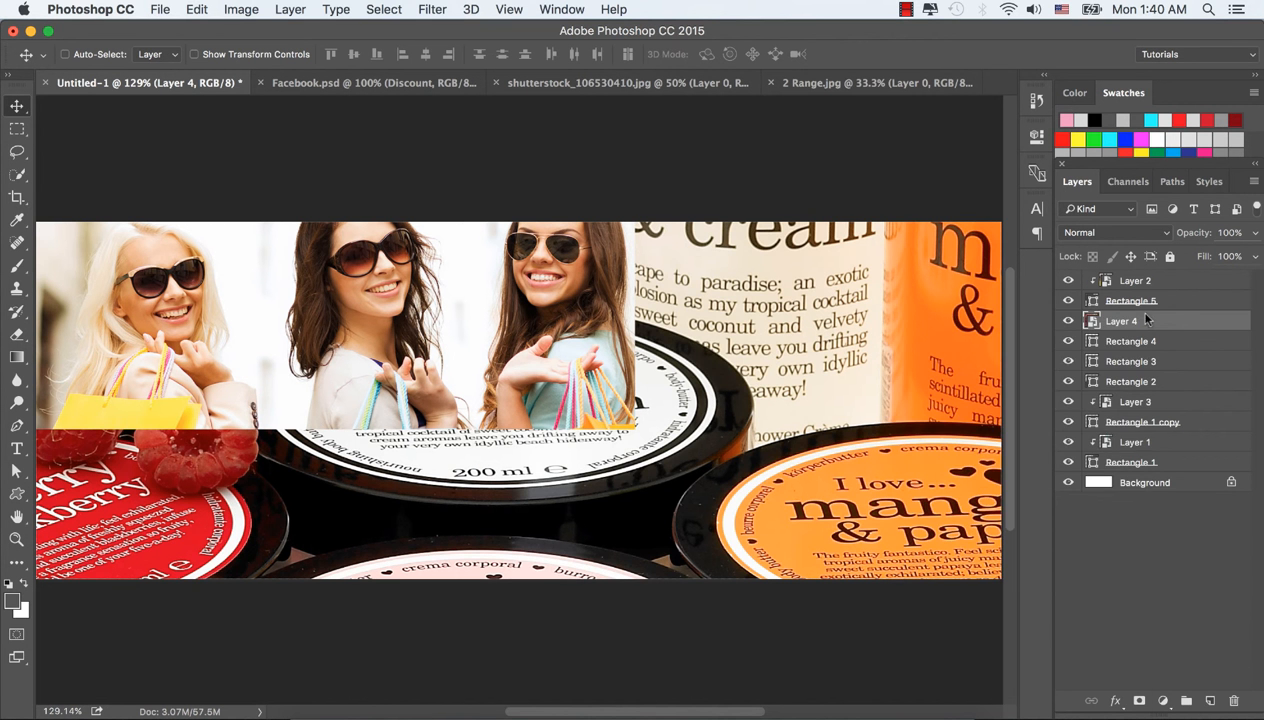
Step: Clip the bottles-and-jars photo layer to Rectangle 4 with a clipping mask and shift it slightly within the block
right_click(1147, 319)
left_click(1005, 662)
left_click_drag(537, 523, 545, 555)
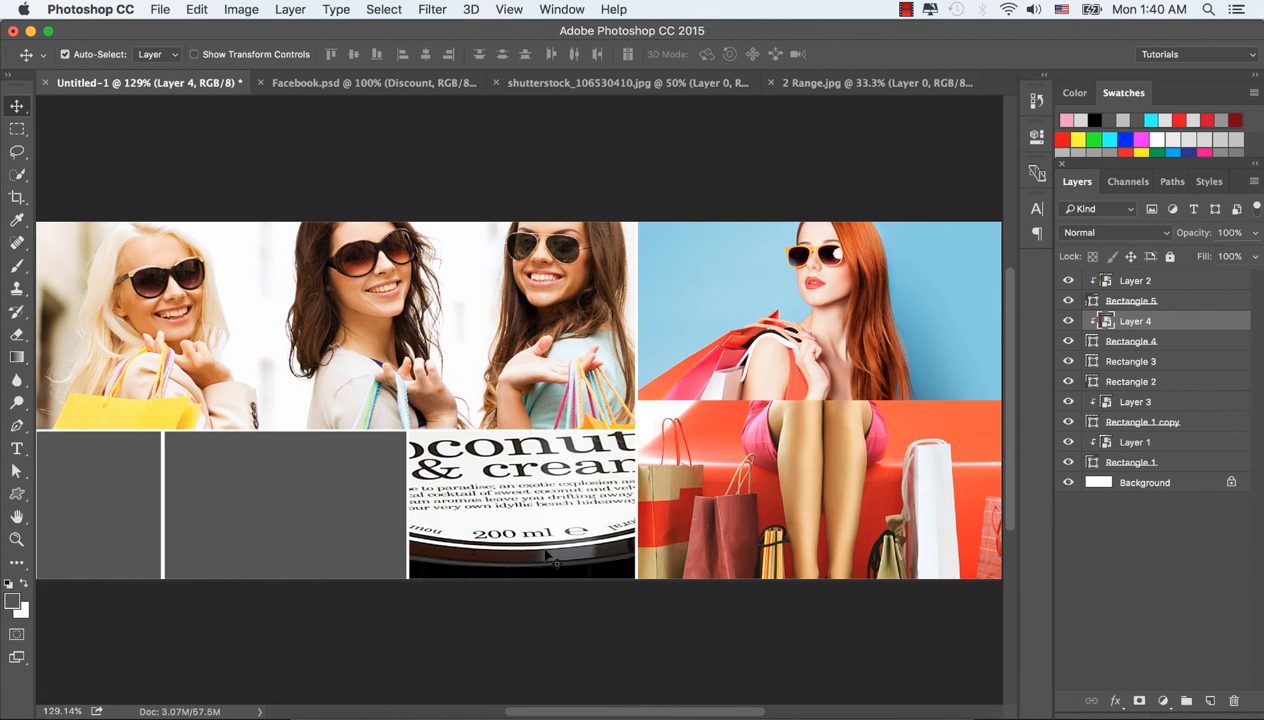
Step: Free-transform the bottles-and-jars photo down to about 47.5% and move it over the Rectangle 4 block
key("super+t")
left_click_drag(494, 312, 735, 413)
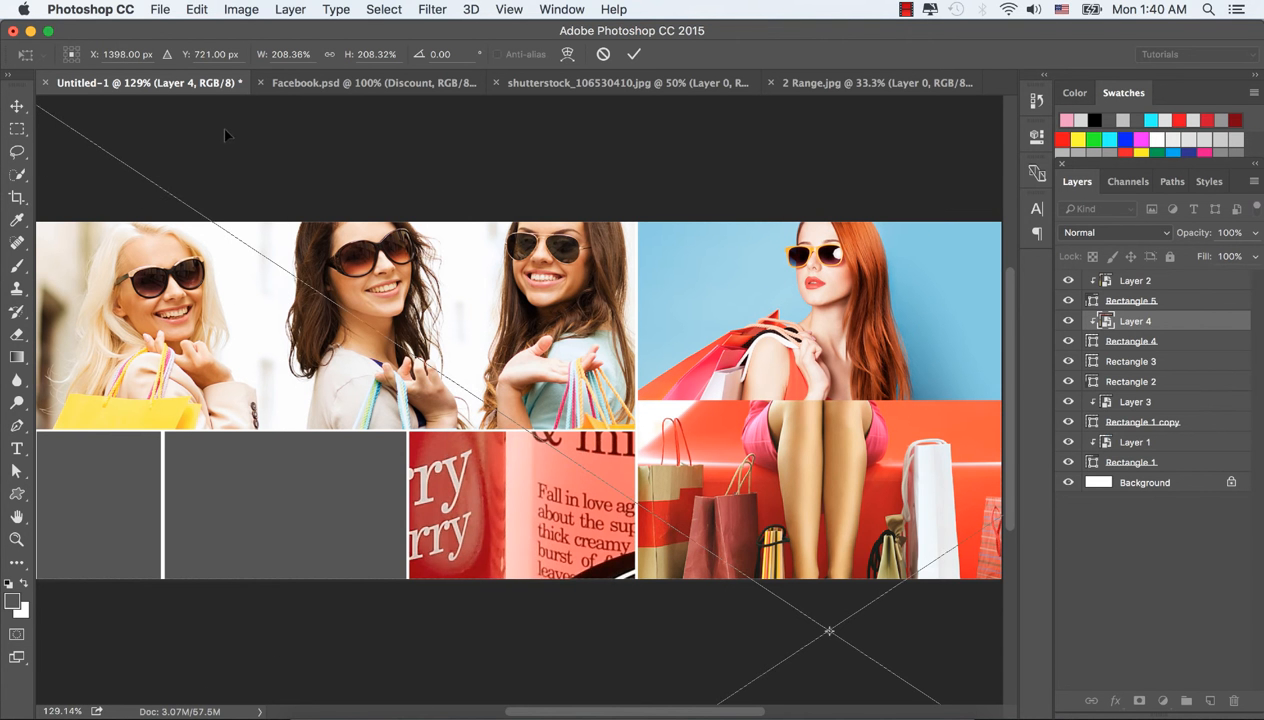
left_click_drag(224, 134, 610, 312)
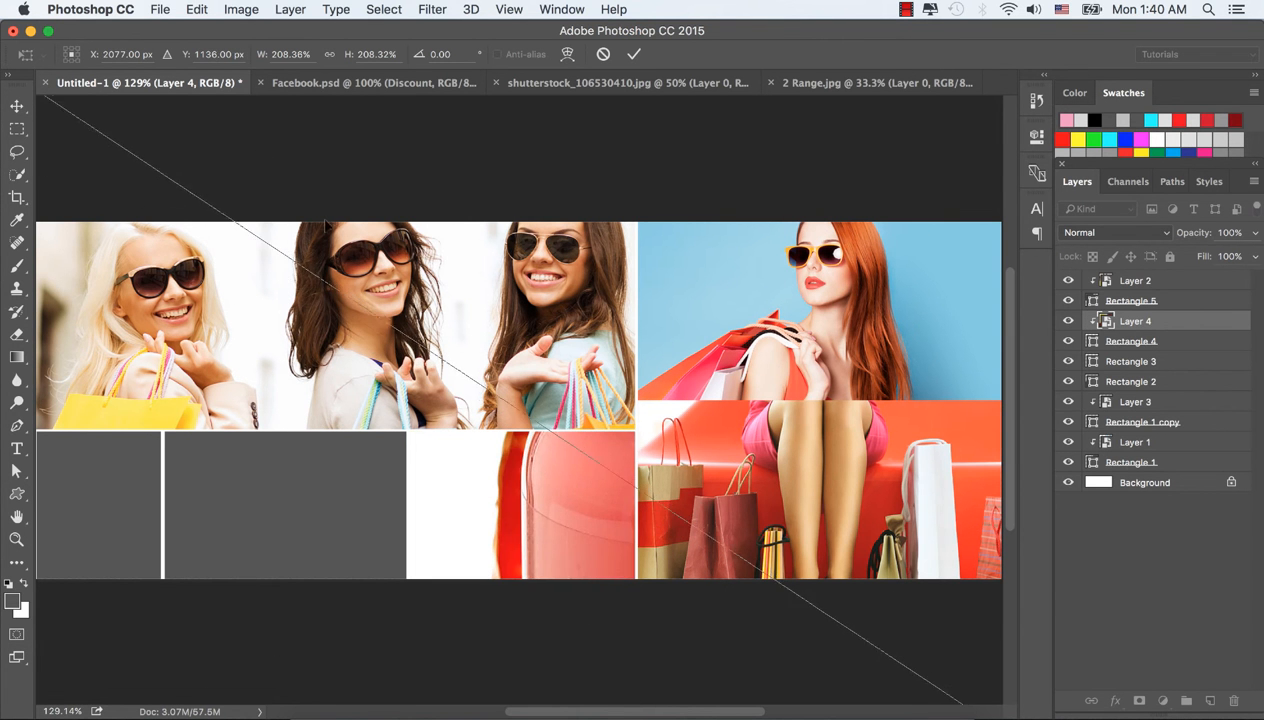
left_click_drag(326, 225, 526, 328)
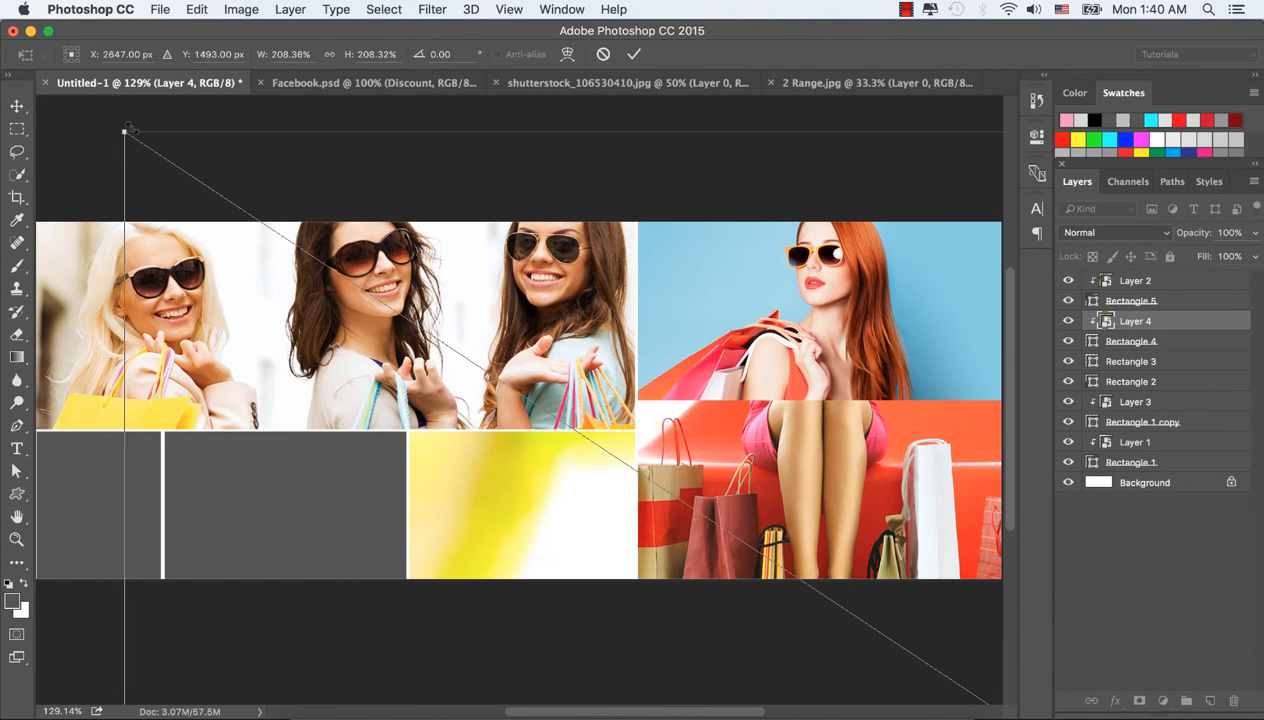
left_click_drag(122, 130, 785, 460)
left_click_drag(914, 604, 413, 341)
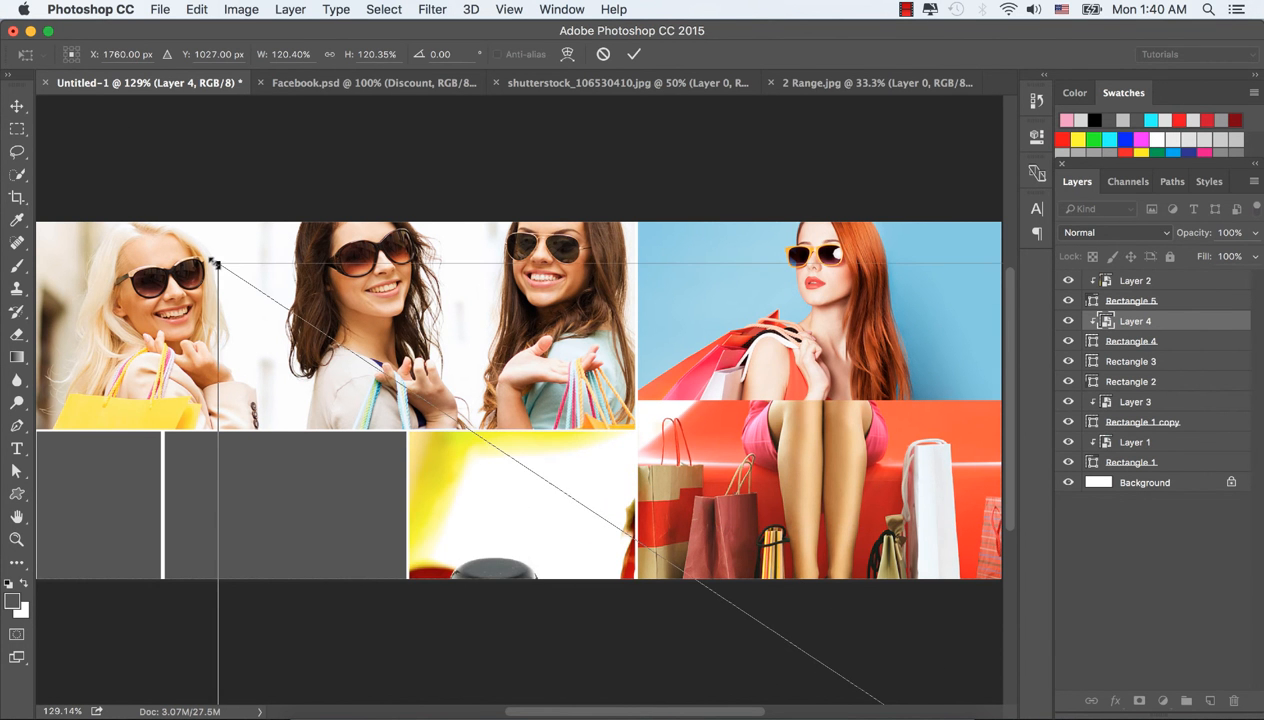
left_click_drag(214, 263, 712, 591)
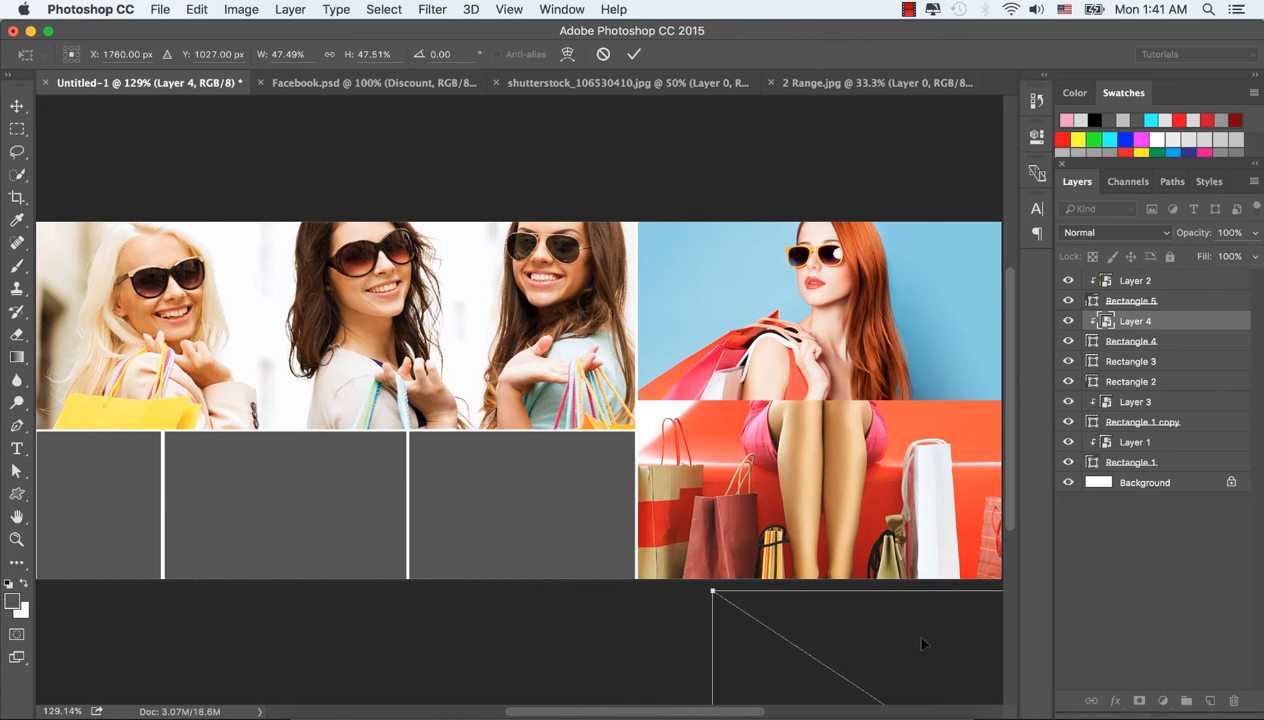
left_click_drag(922, 643, 418, 283)
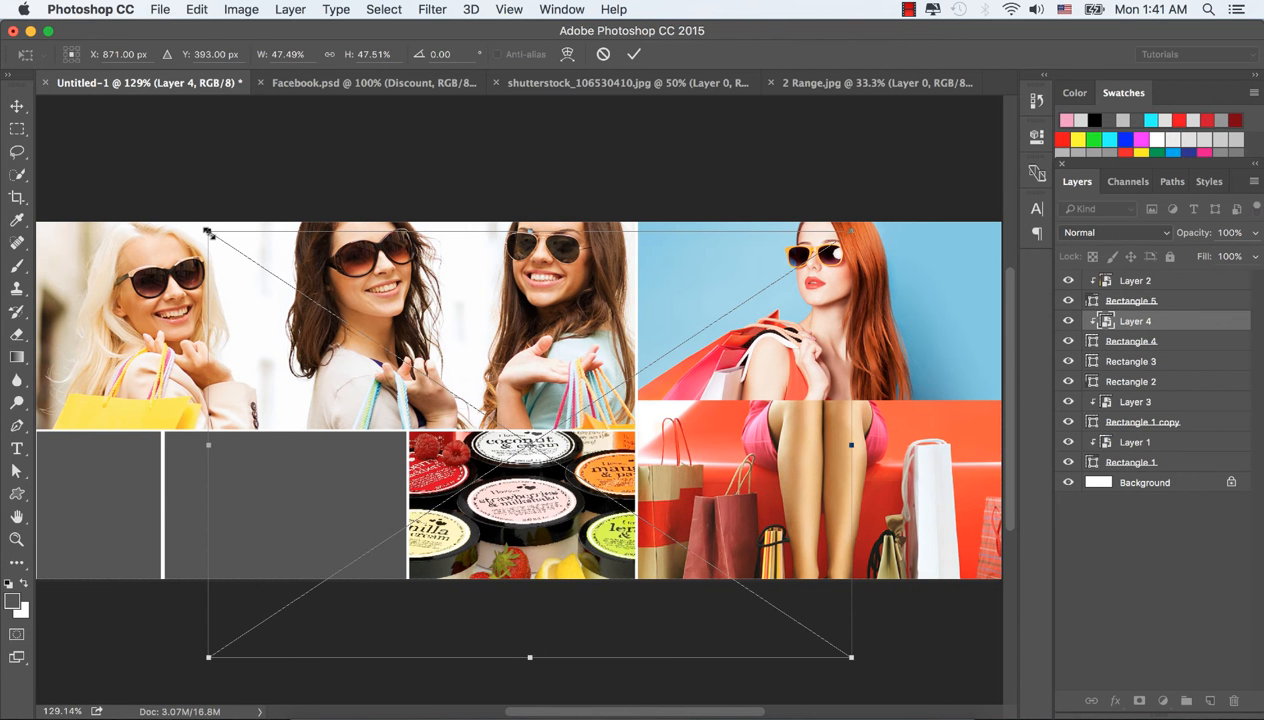
Step: Reduce the bottles-and-jars photo to about 21% and position it so the whole product range fills the Rectangle 4 block
left_click_drag(210, 232, 331, 313)
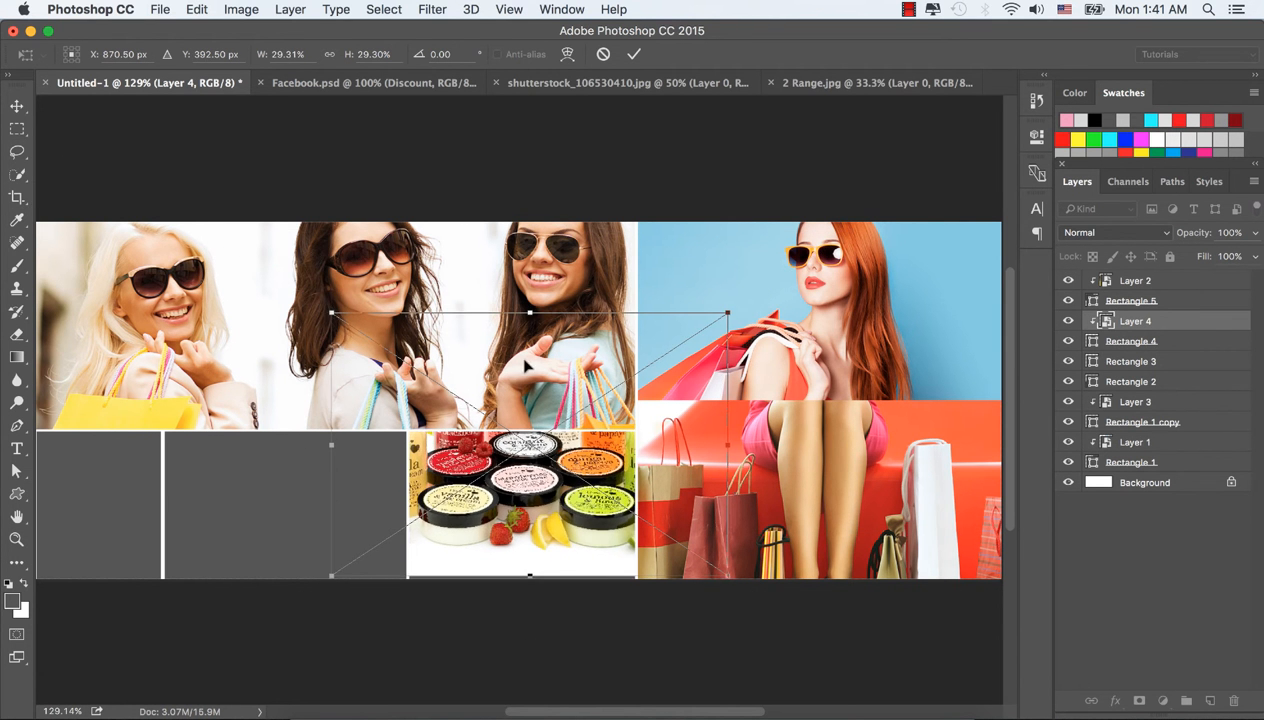
left_click_drag(527, 366, 532, 428)
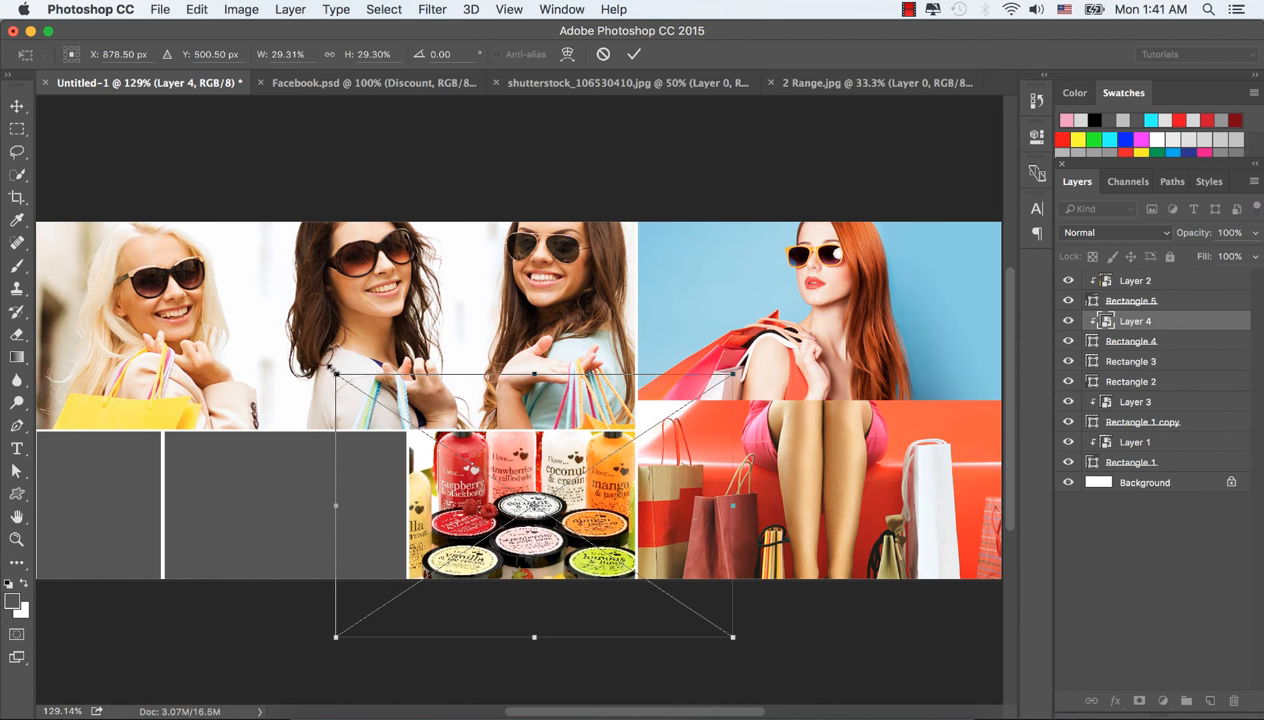
left_click_drag(334, 371, 391, 411)
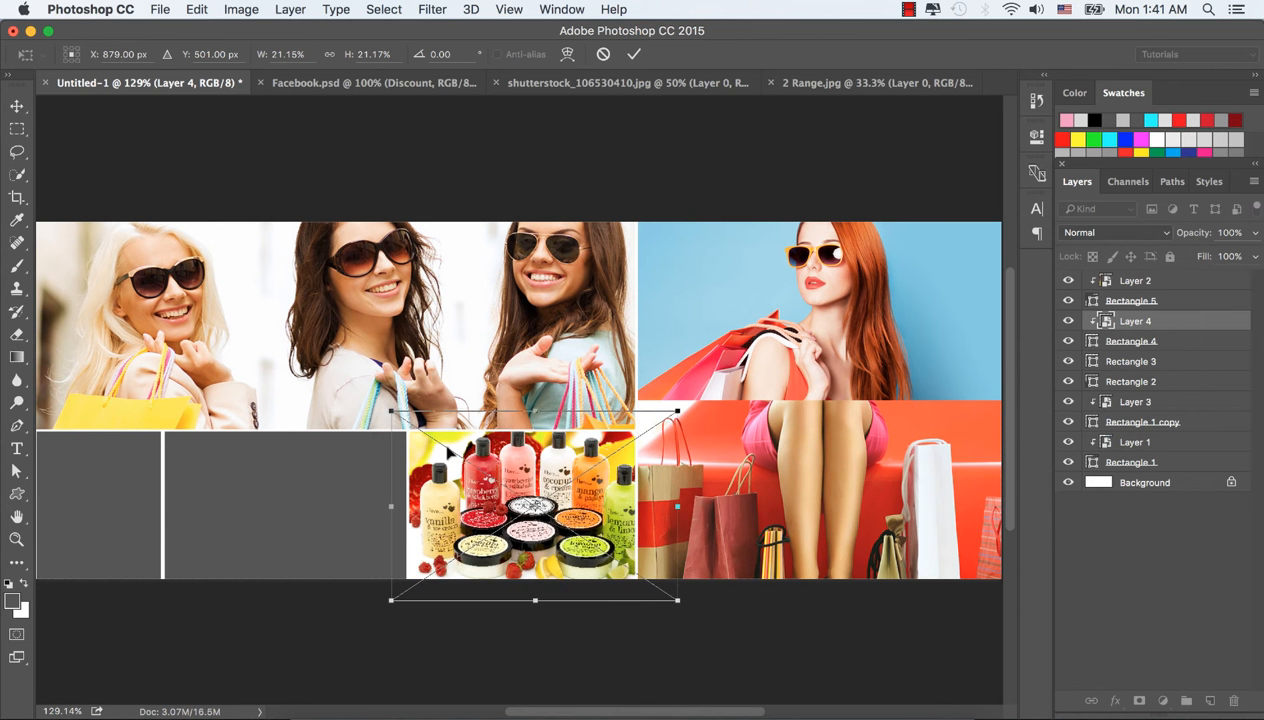
left_click_drag(520, 466, 579, 474)
left_click(633, 54)
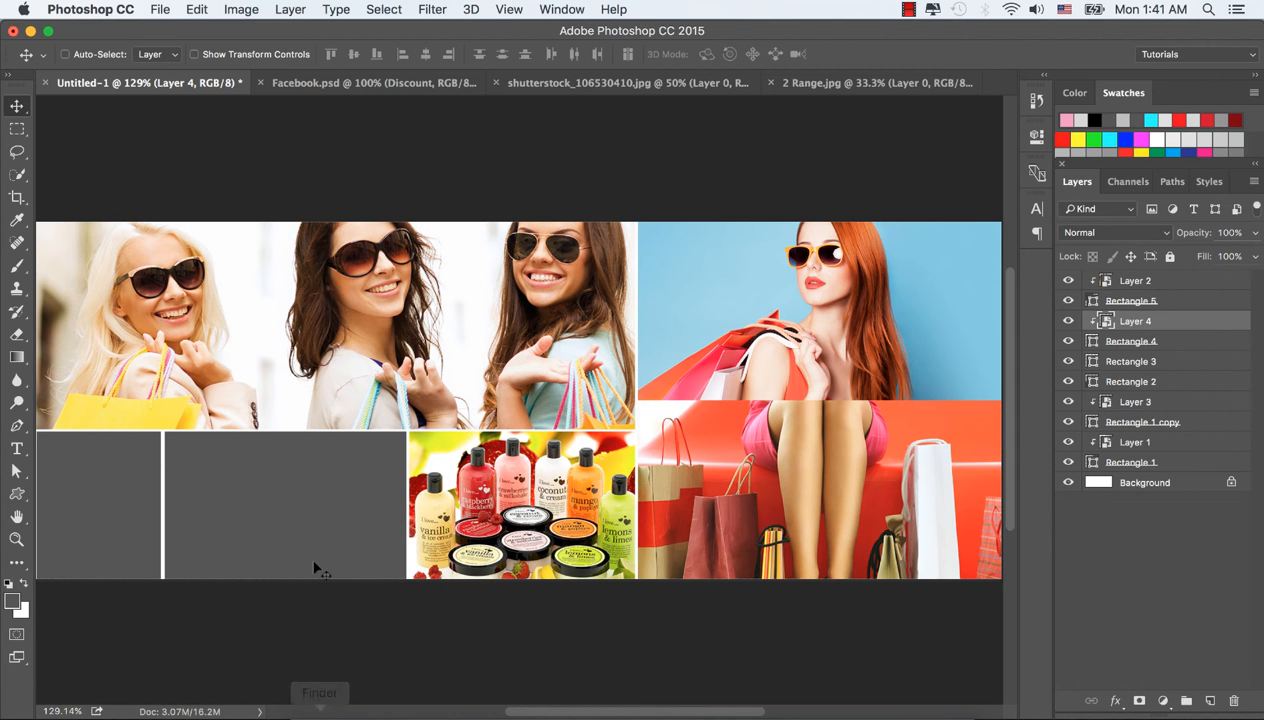
Step: Select the Rectangle 3 block, switch to Finder and open LOreal-11.jpg in Adobe Photoshop CC 2015
left_click(319, 500, "super")
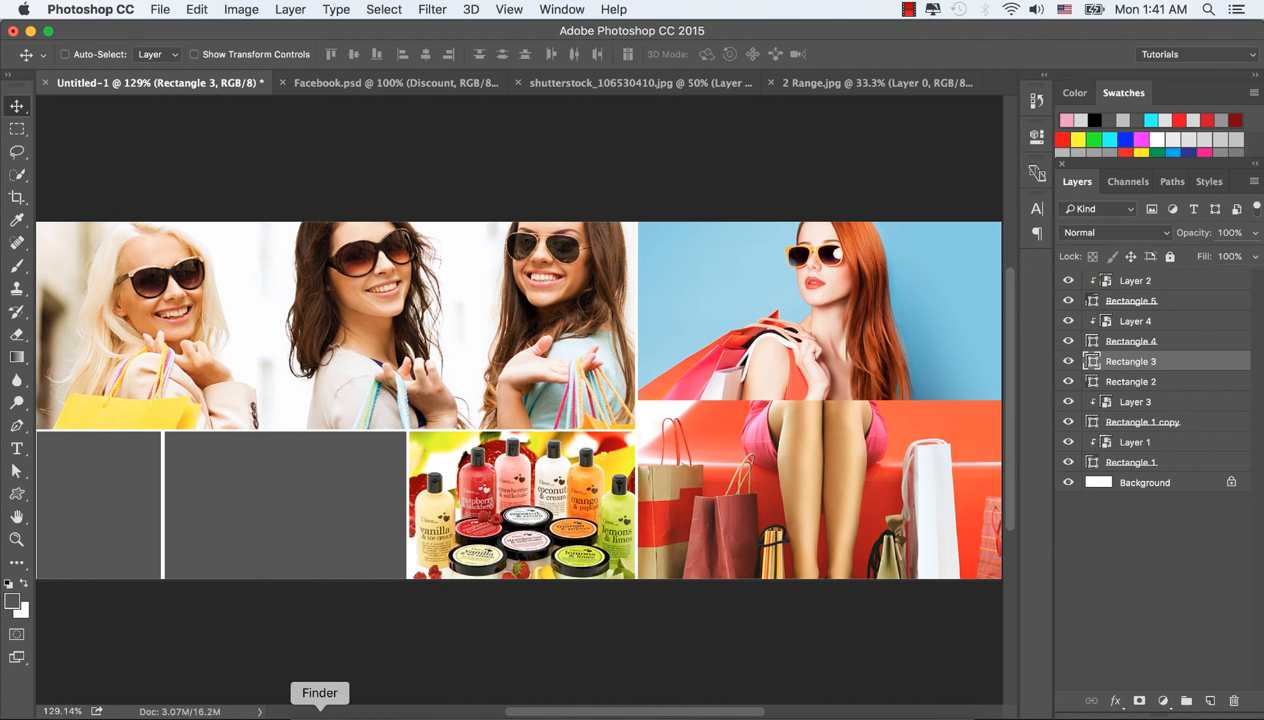
left_click(320, 712)
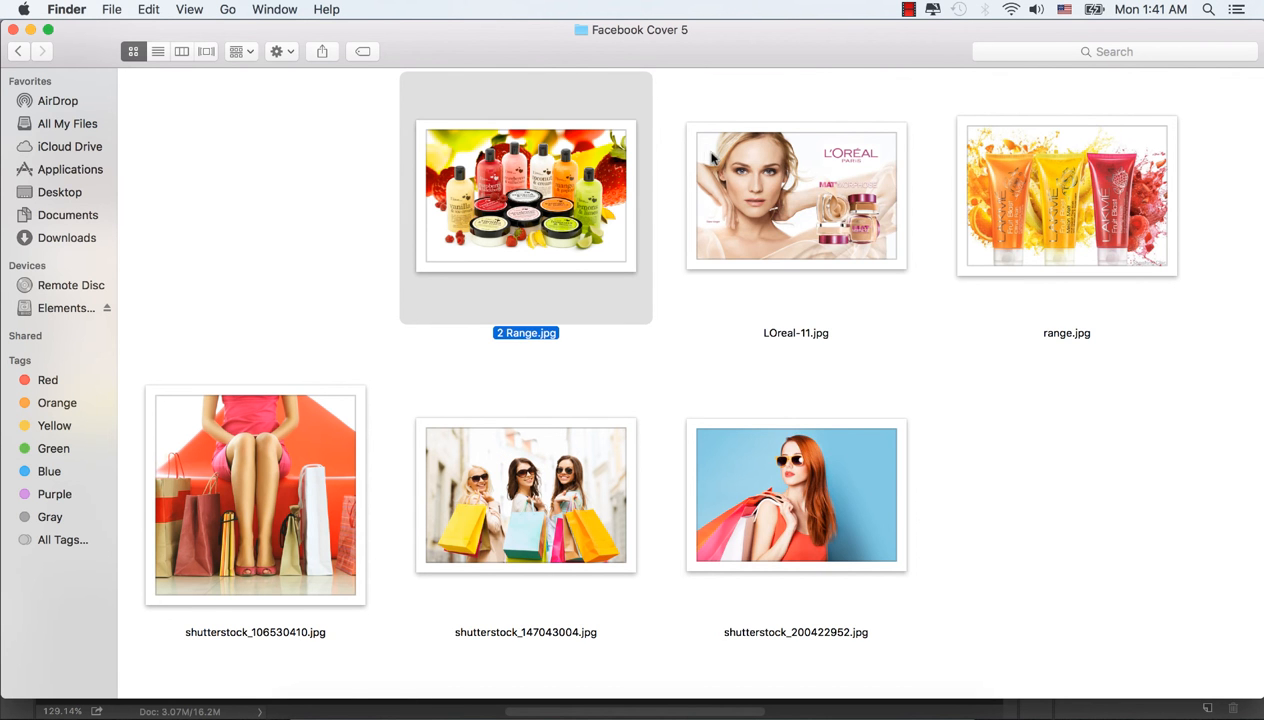
left_click(740, 176)
right_click(740, 176)
mouse_move(786, 197)
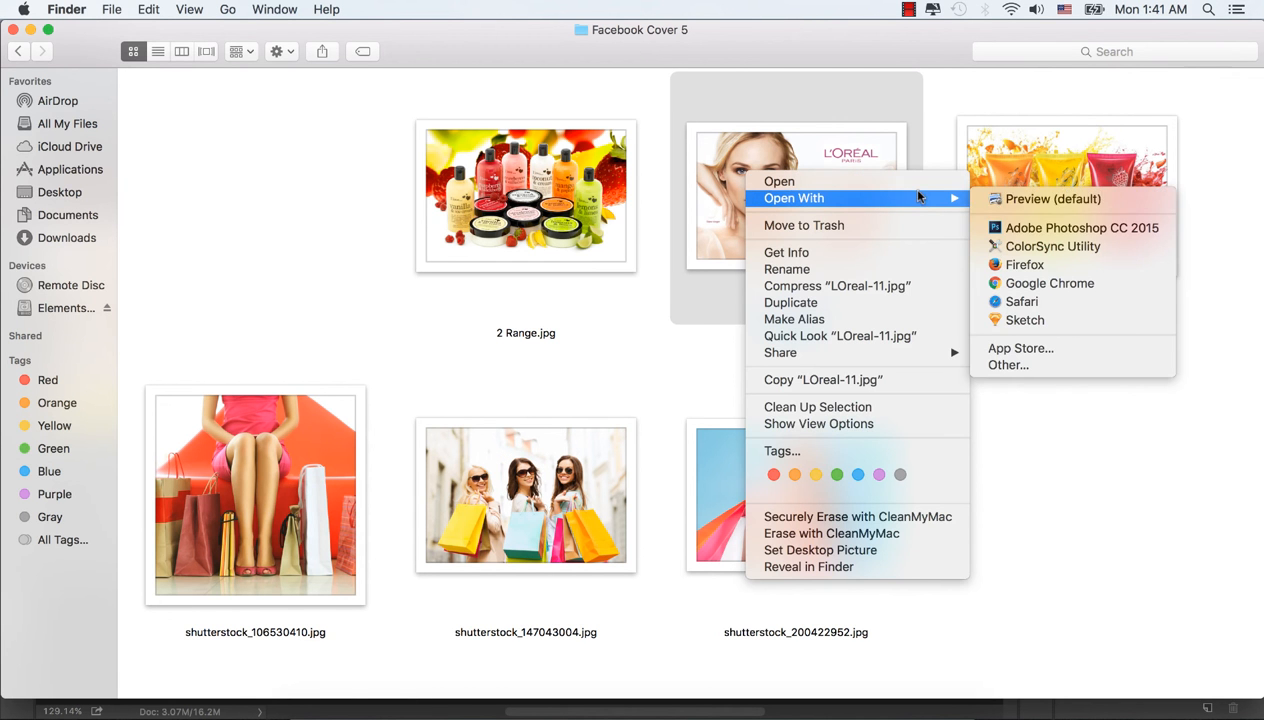
left_click(1020, 227)
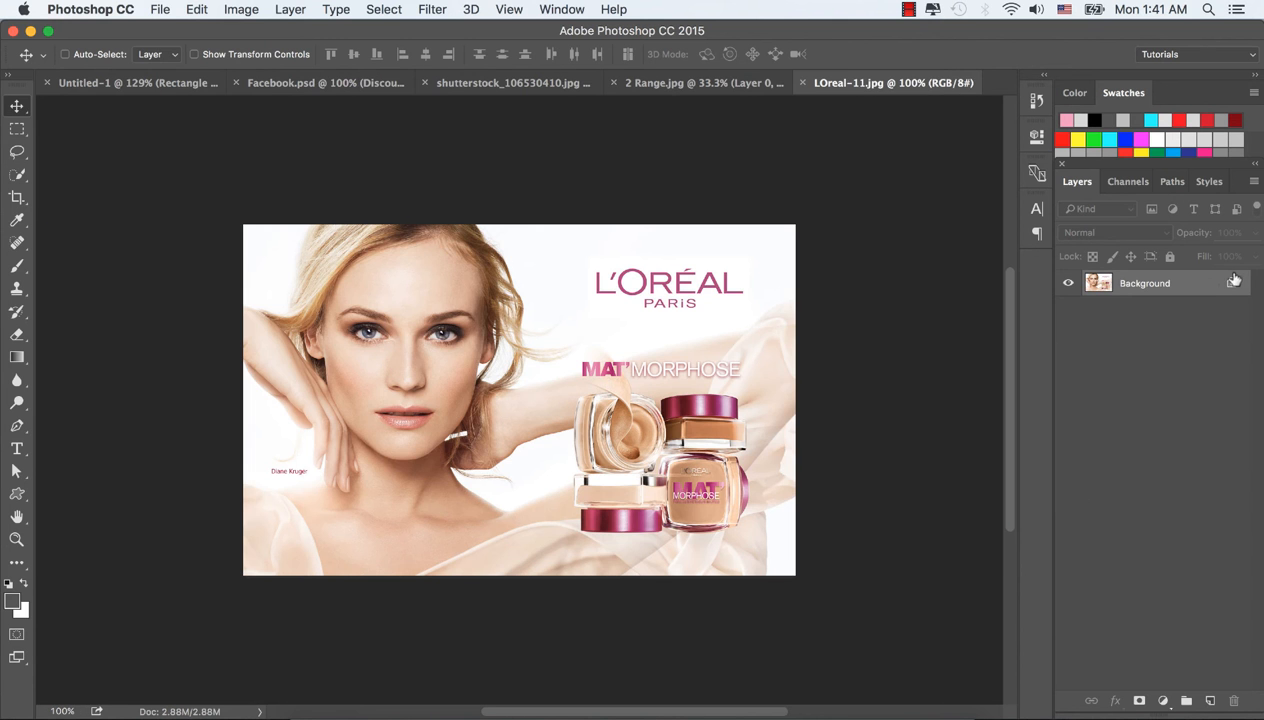
Step: Convert the LOreal-11.jpg Background layer to a smart object
right_click(1207, 284)
left_click(1110, 390)
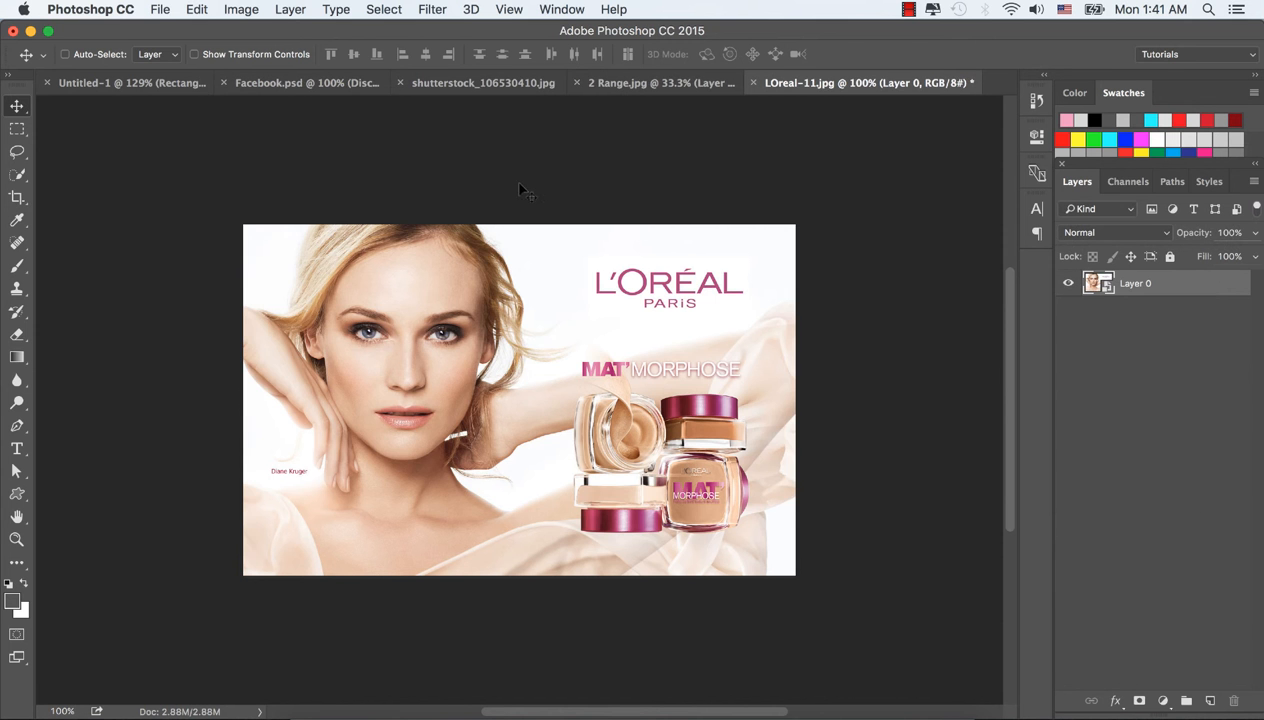
Step: Bring the L'Oréal photo into the Untitled-1 collage and clip it to the Rectangle 3 block
left_click_drag(422, 319, 139, 87)
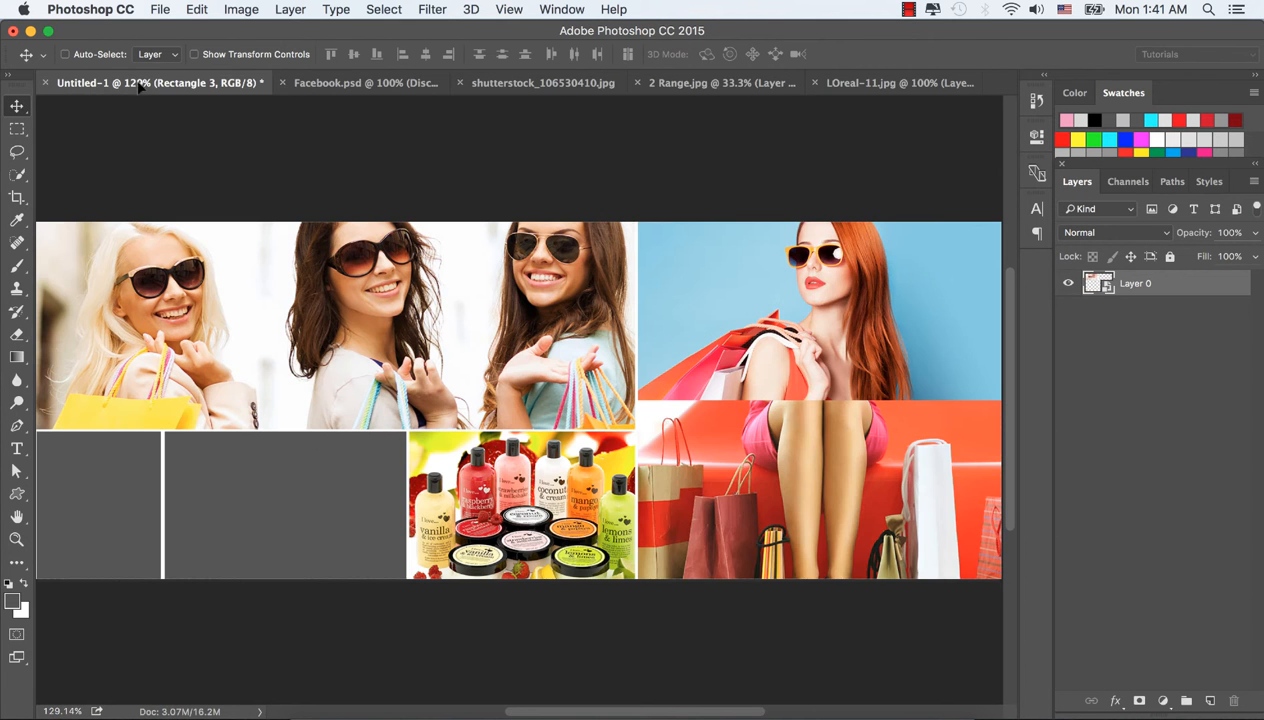
mouse_move(315, 474)
left_mouse_down()
mouse_move(338, 470)
mouse_move(305, 478)
left_mouse_up()
right_click(1191, 369)
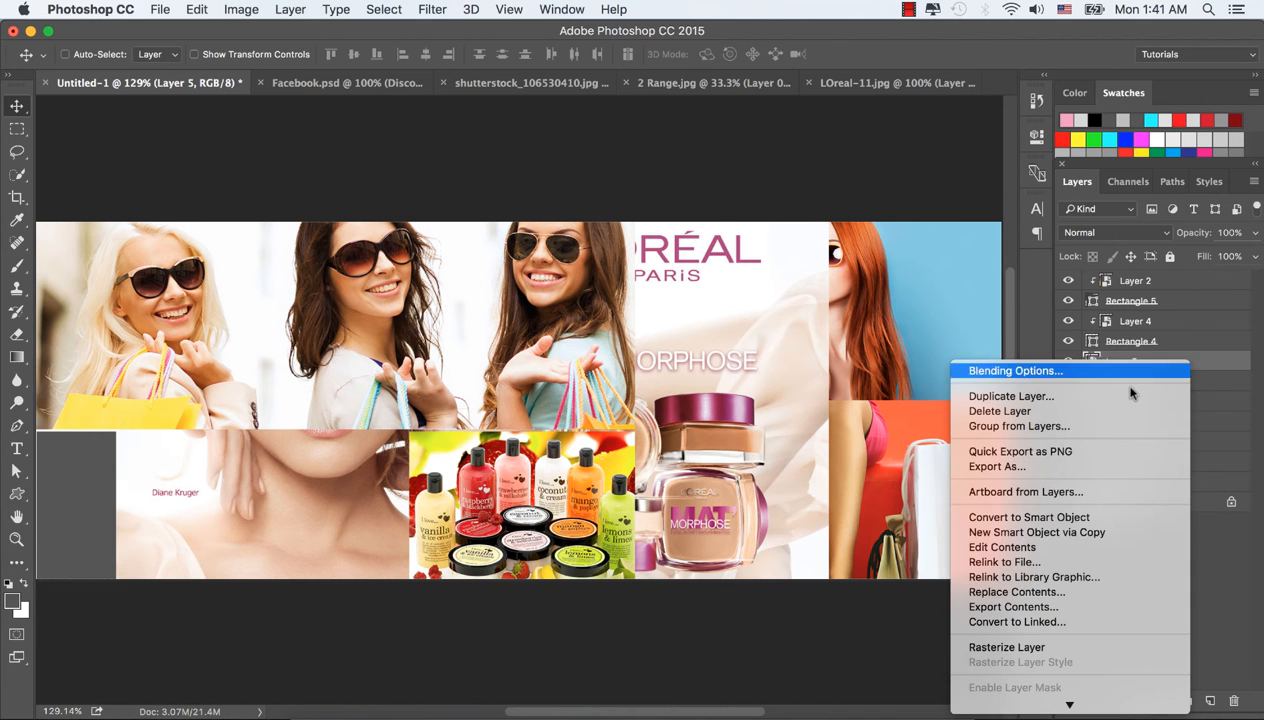
left_click(1028, 568)
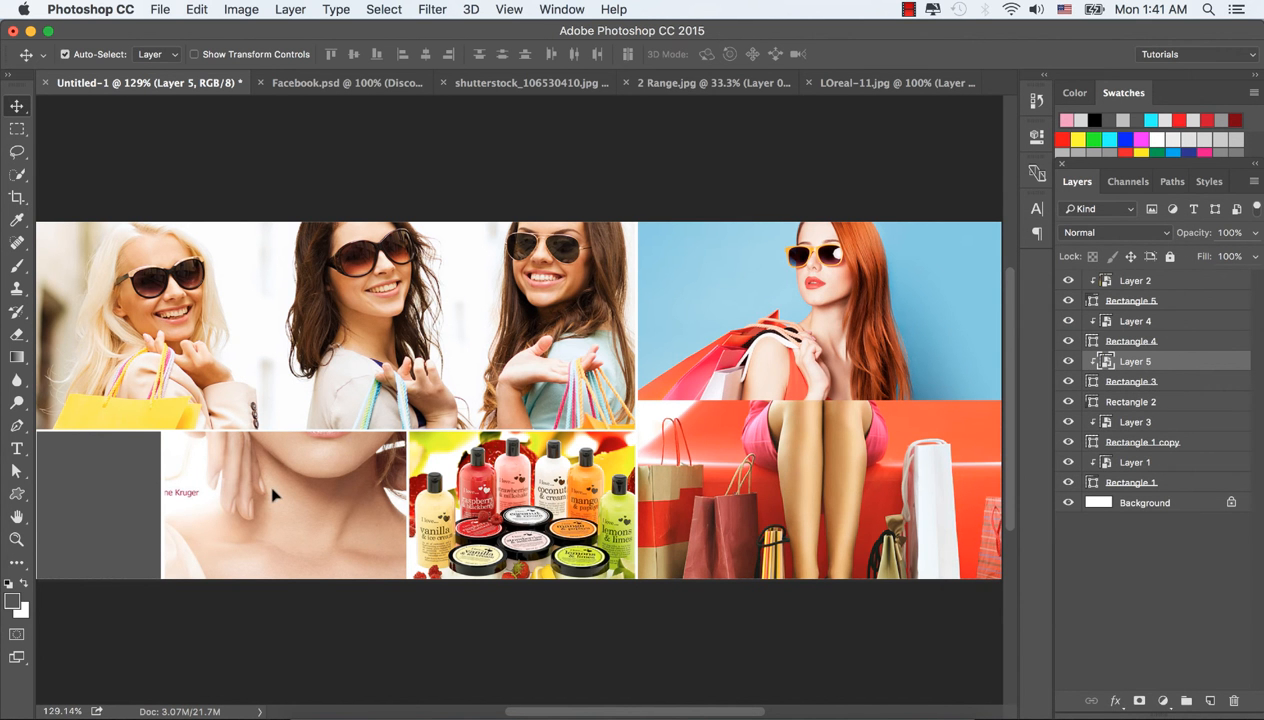
Step: Scale the L'Oréal photo down to about 17.3% and position it so the whole advert fills the Rectangle 3 block
key("super+t")
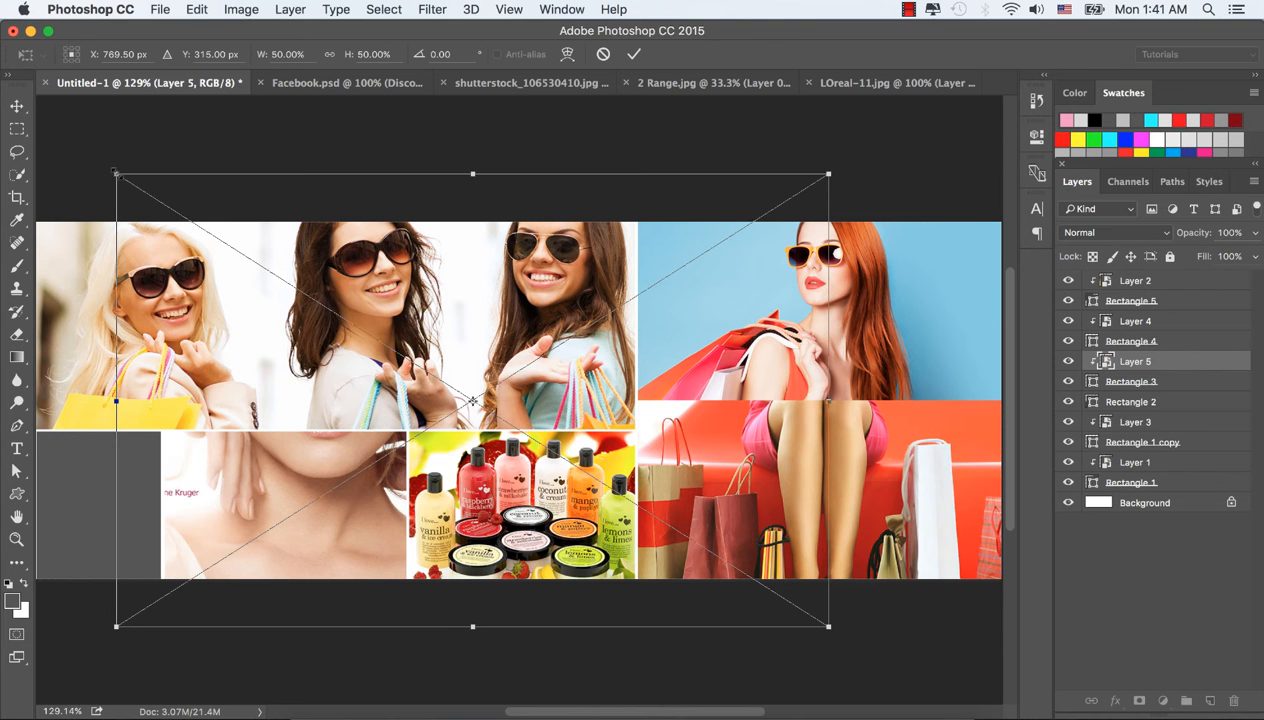
left_click_drag(116, 173, 332, 310)
left_click_drag(460, 373, 339, 453)
left_click_drag(445, 596, 407, 569)
left_click_drag(333, 477, 334, 488)
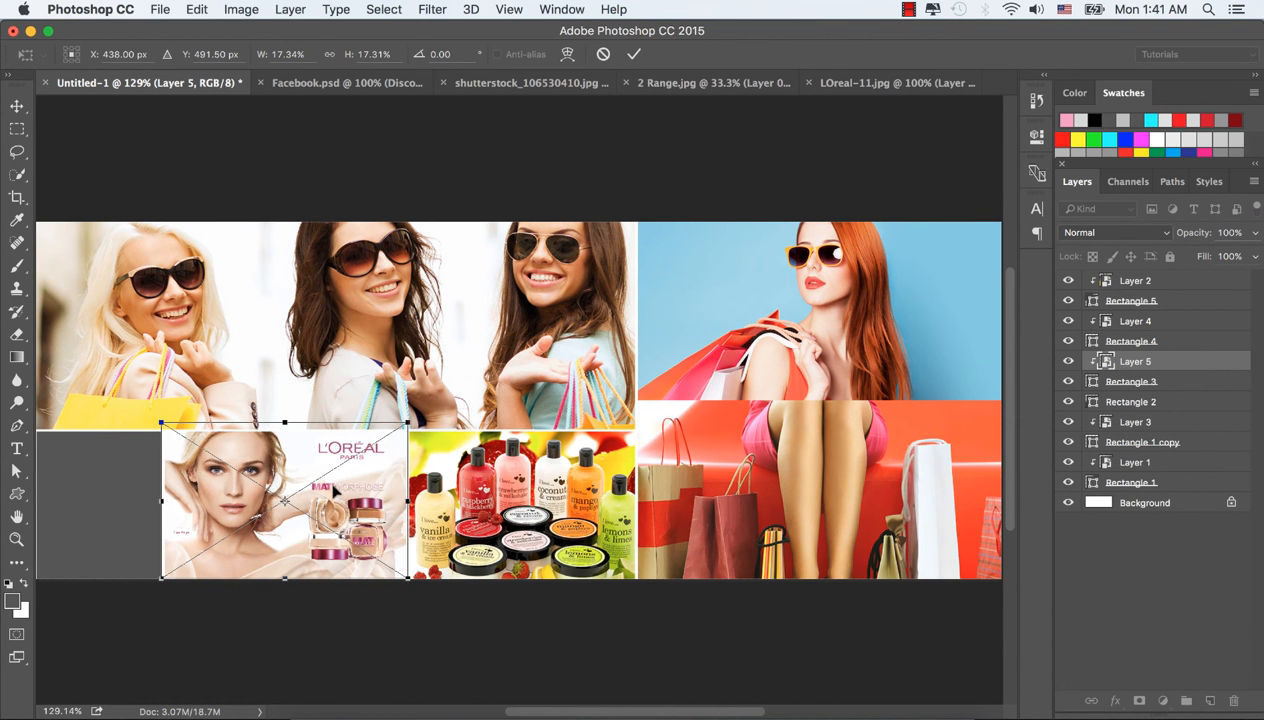
left_click(634, 54)
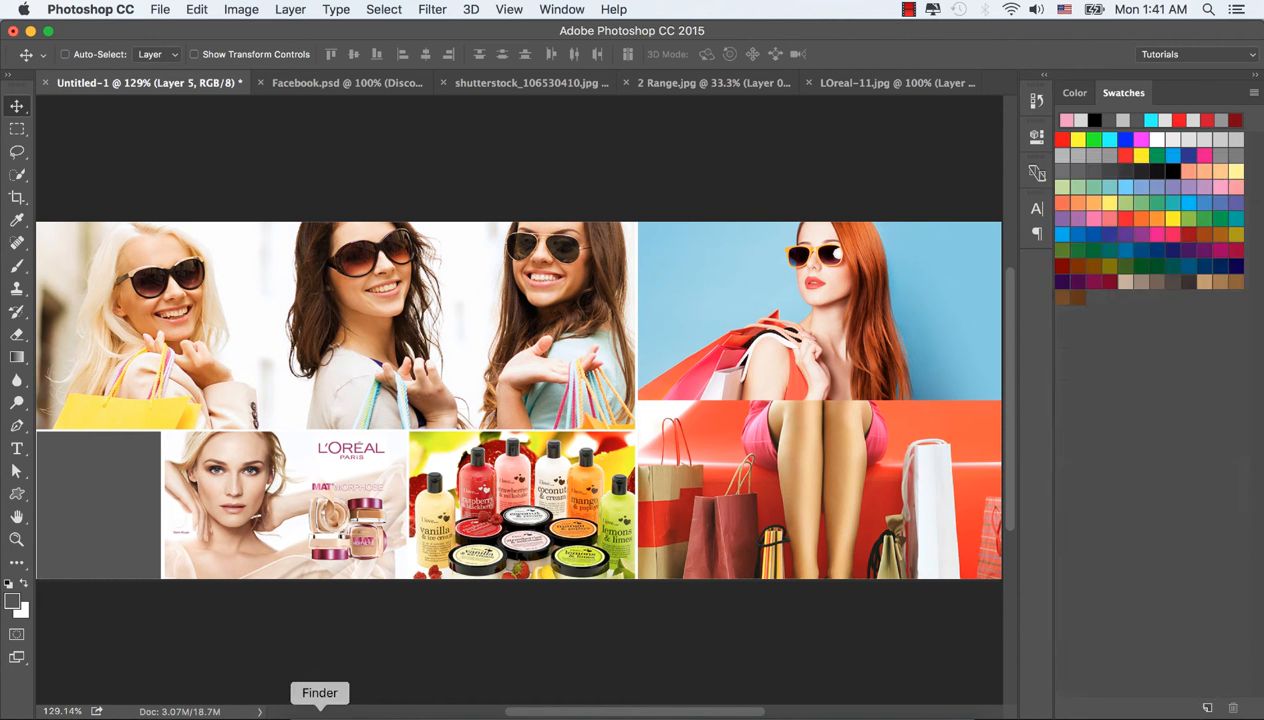
Step: Switch to Finder, open range.jpg in Adobe Photoshop CC 2015 and convert its Background layer to a smart object
left_click(318, 712)
right_click(1027, 177)
mouse_move(1076, 198)
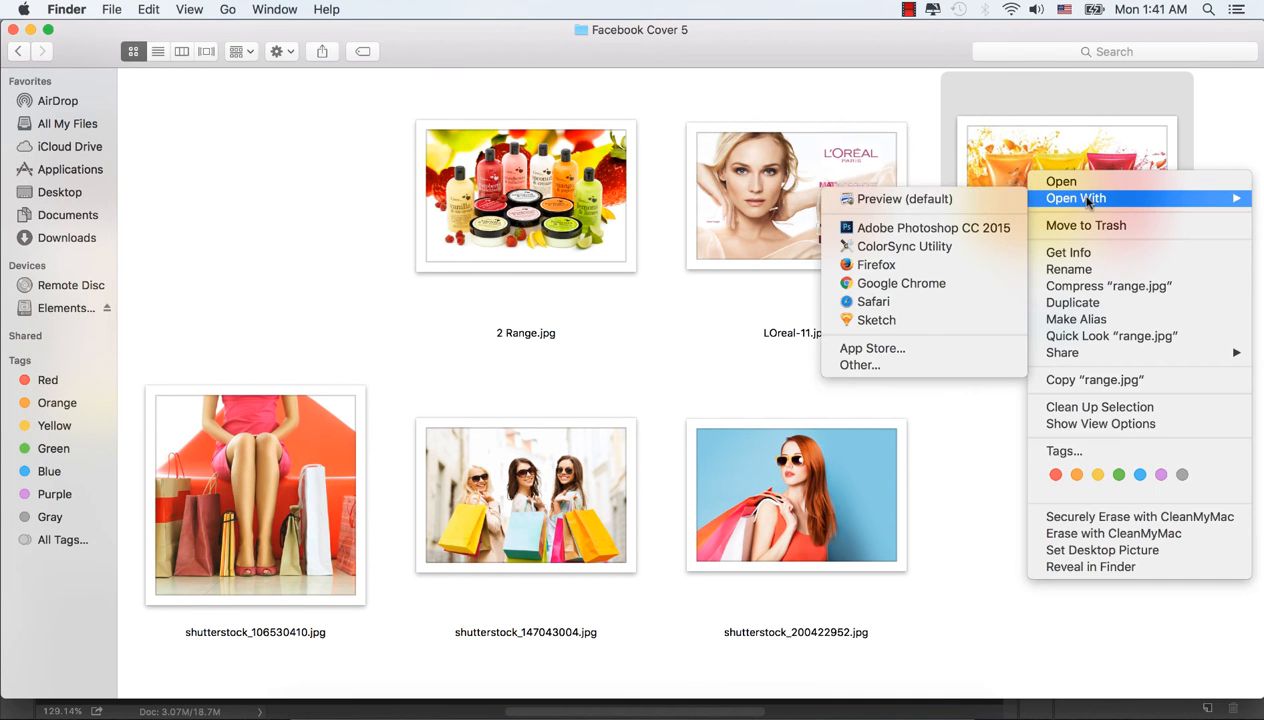
left_click(934, 228)
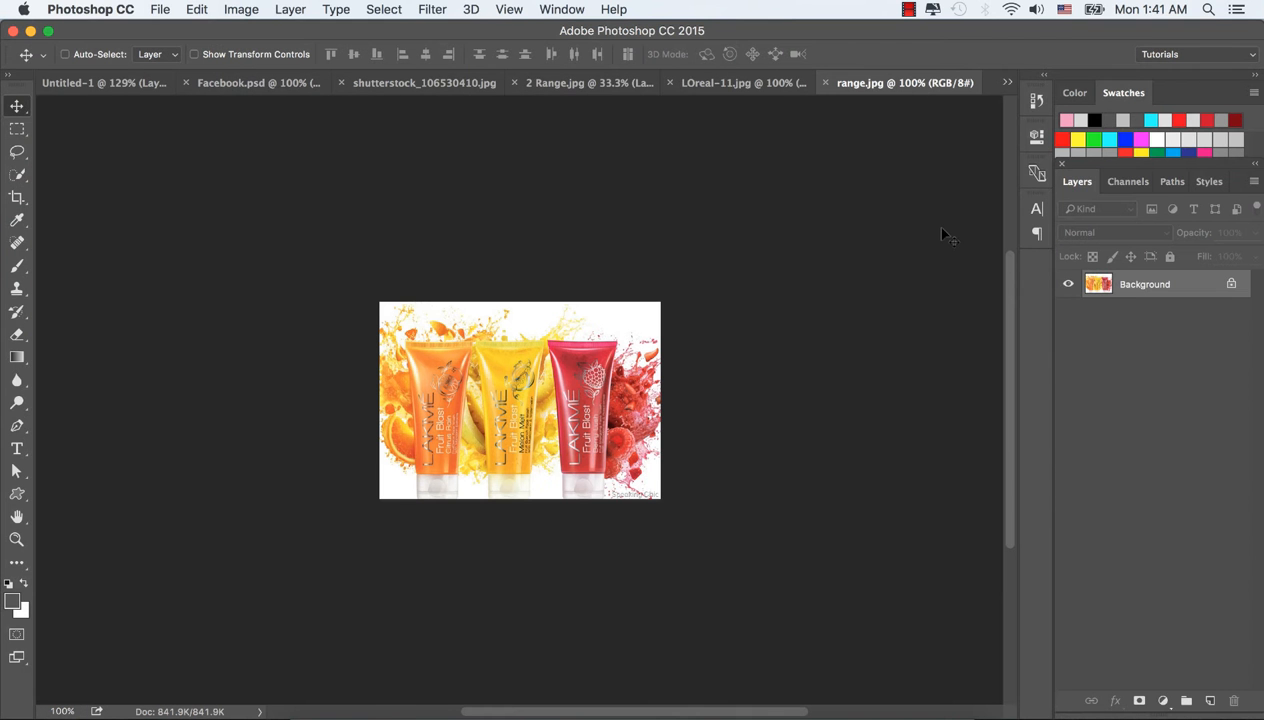
right_click(1190, 285)
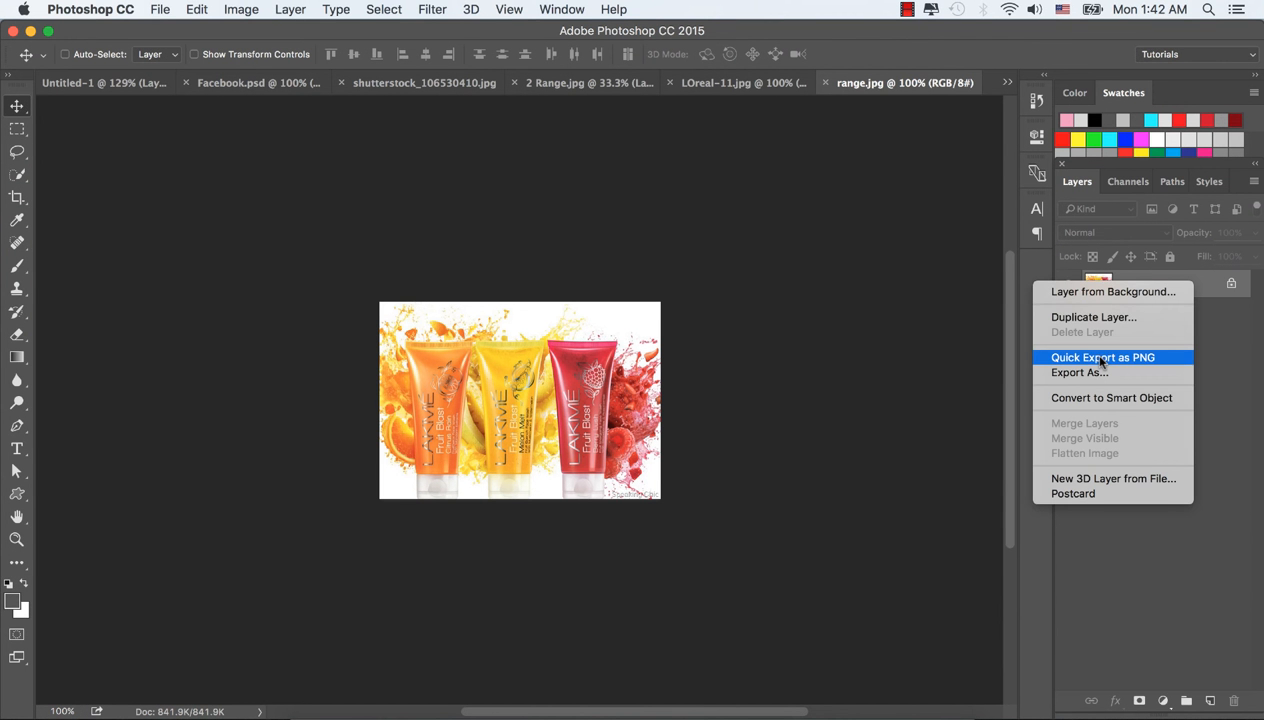
left_click(1110, 398)
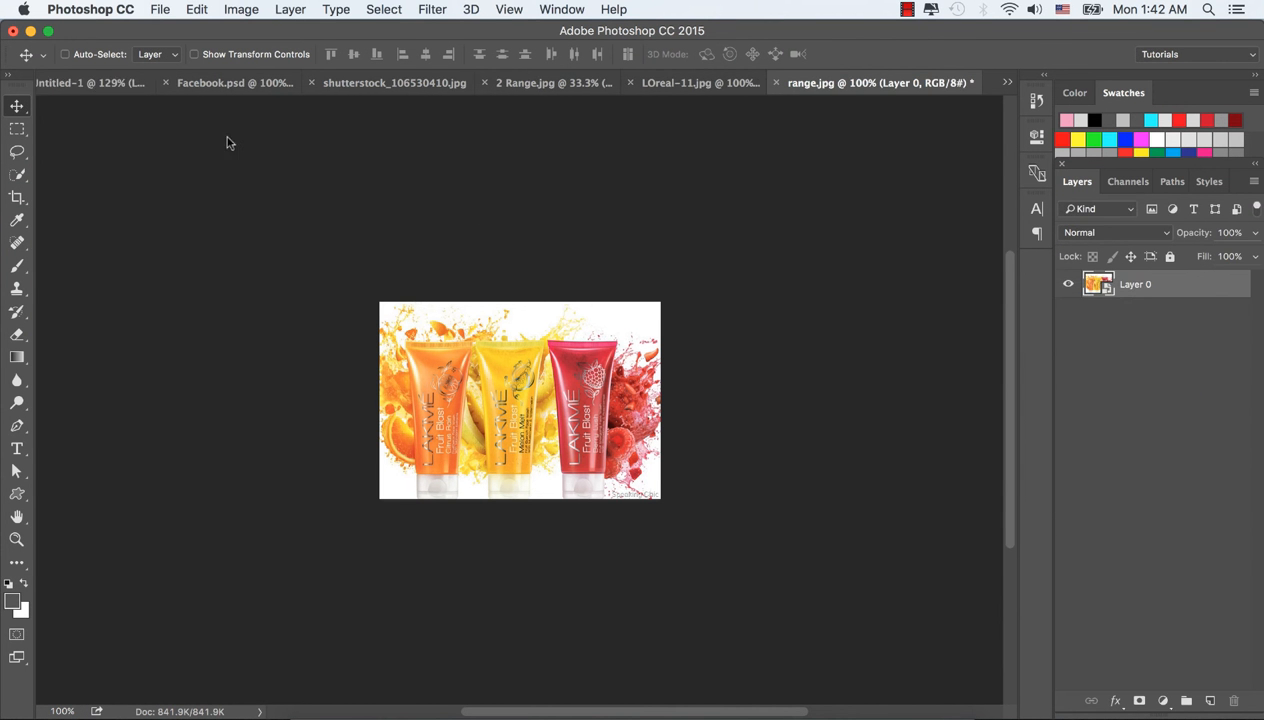
Step: Select the Rectangle 2 block in Untitled-1, bring in the range.jpg photo above it and clip it to that block
left_click(92, 84)
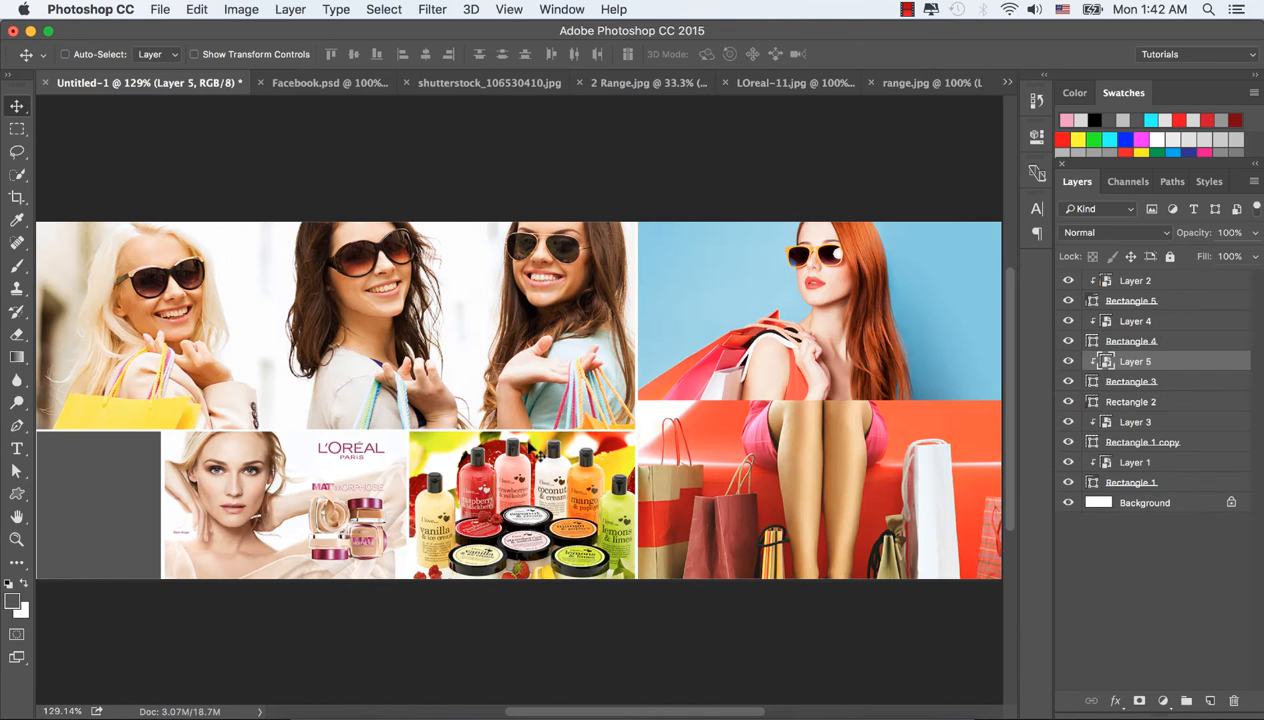
left_click(99, 500, "super")
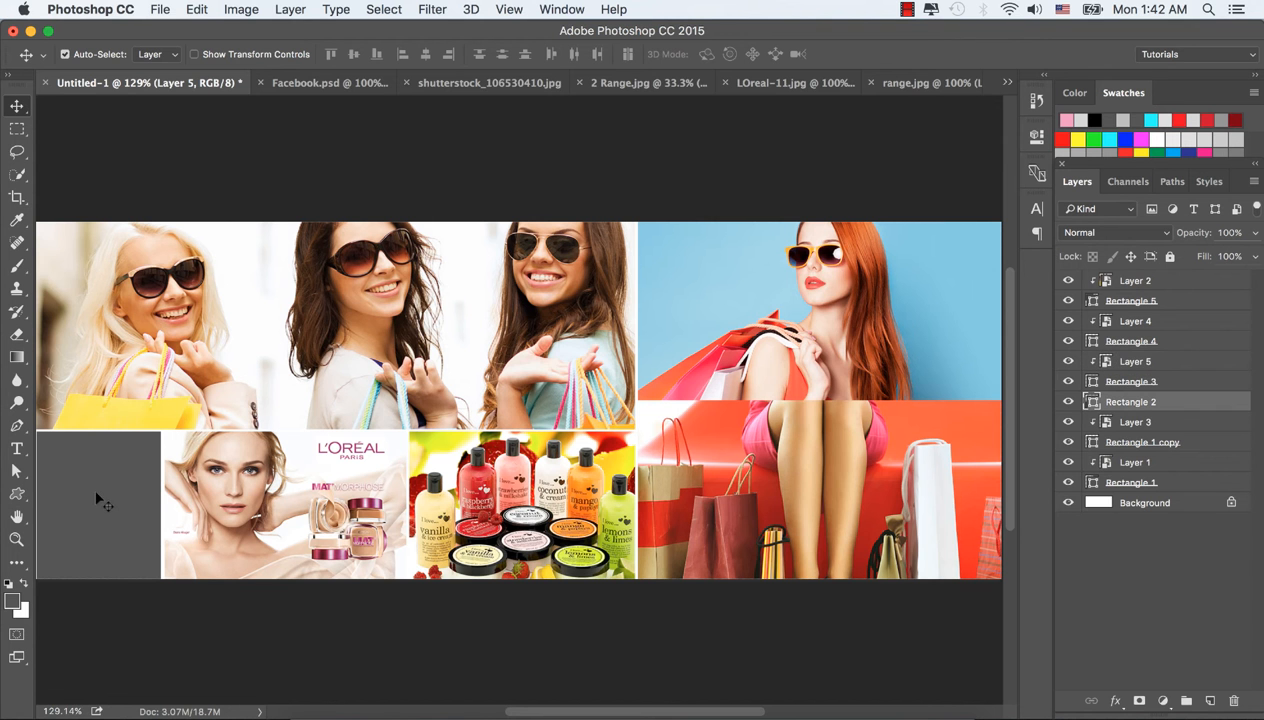
left_click(930, 82)
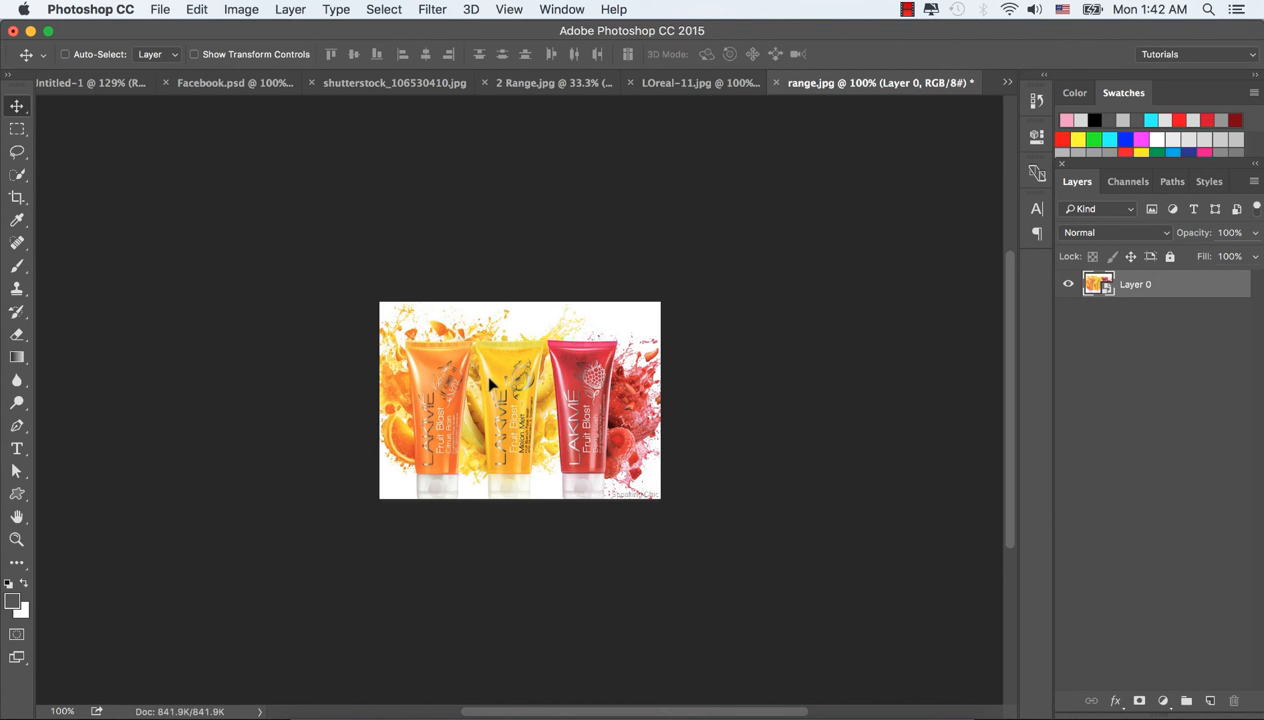
left_click_drag(485, 380, 99, 89)
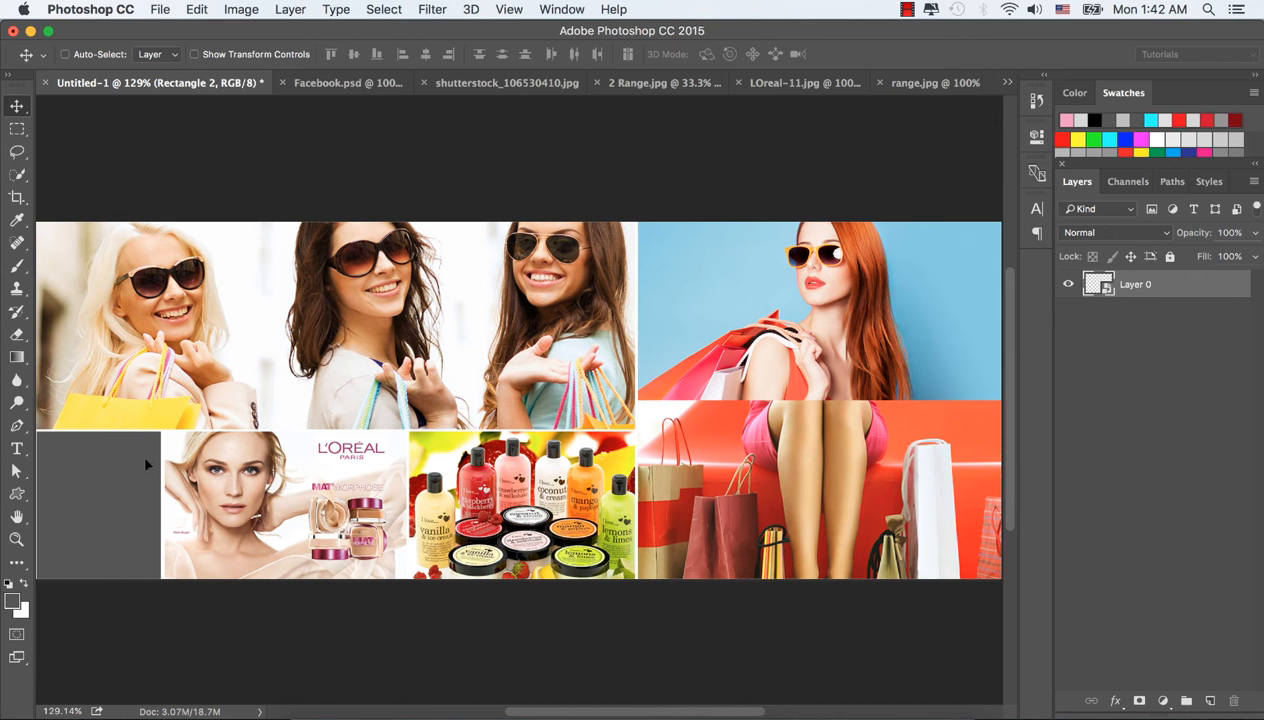
left_click_drag(109, 486, 112, 486)
left_click_drag(658, 367, 288, 444)
right_click(1130, 401)
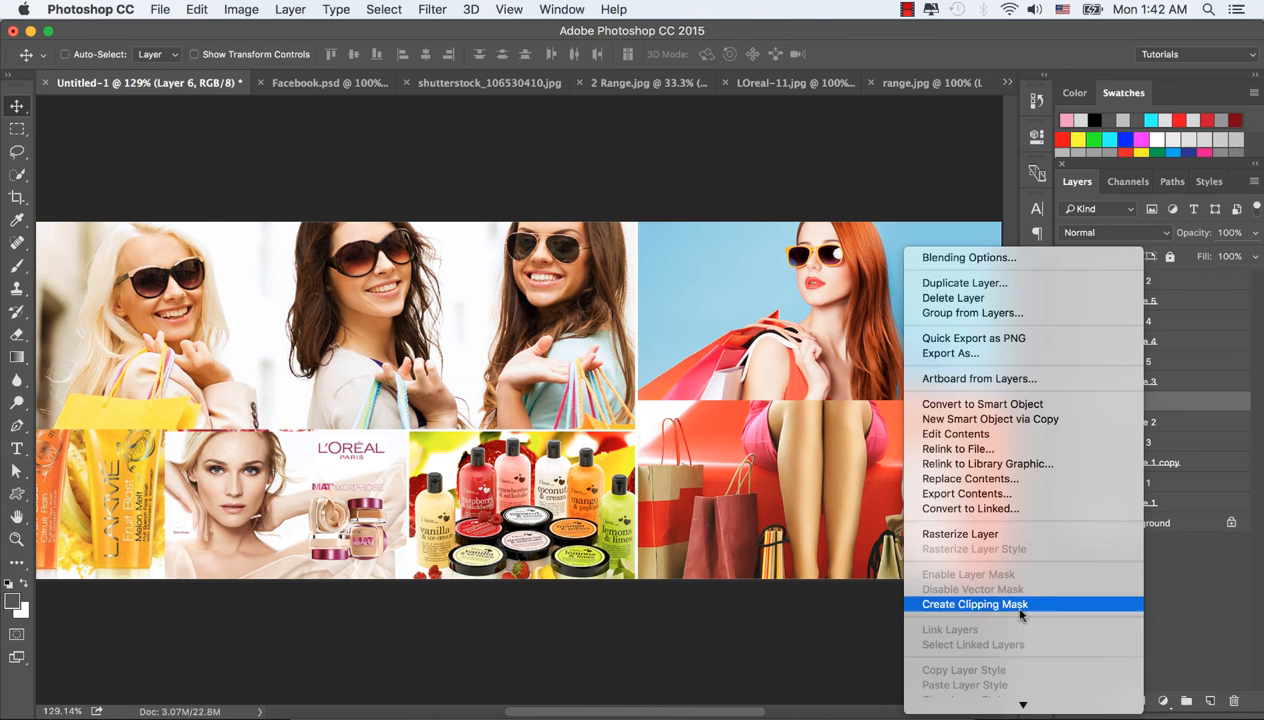
left_click(1006, 601)
Step: Scale the Lakmé tubes photo to about 40.2% and position it so the three tubes fill the Rectangle 2 block
key("super+t")
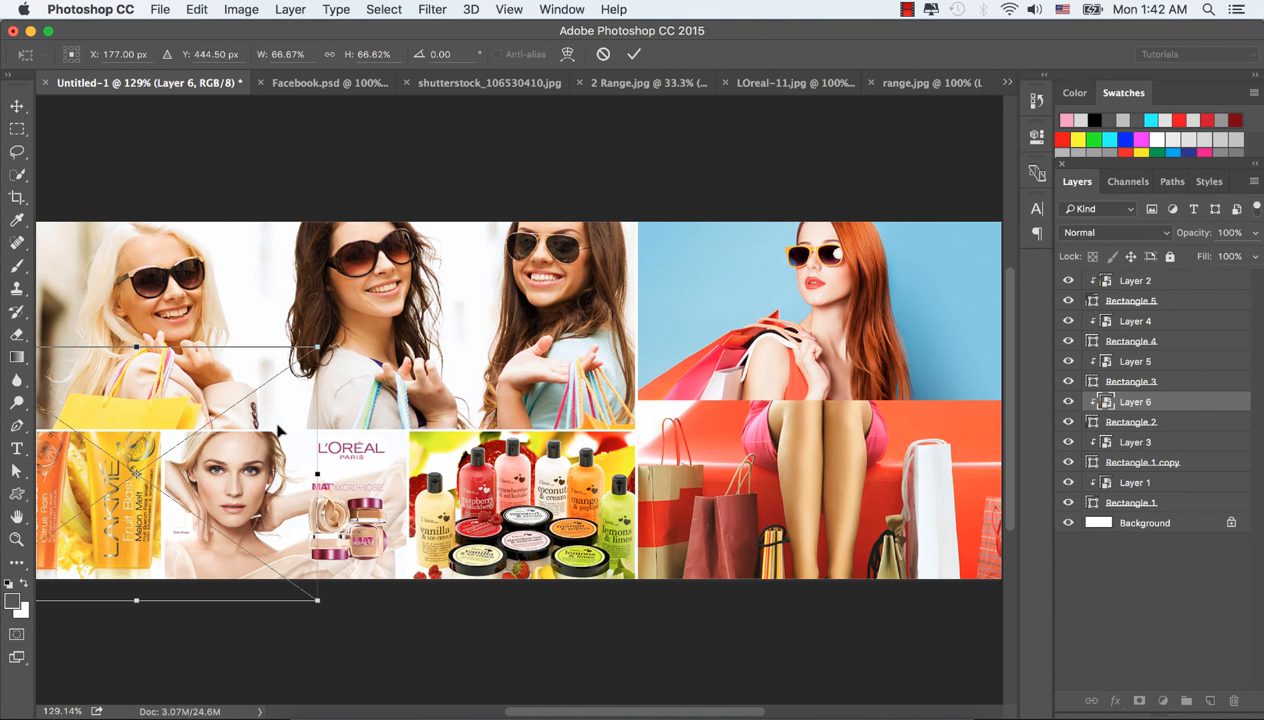
left_click_drag(318, 347, 252, 390)
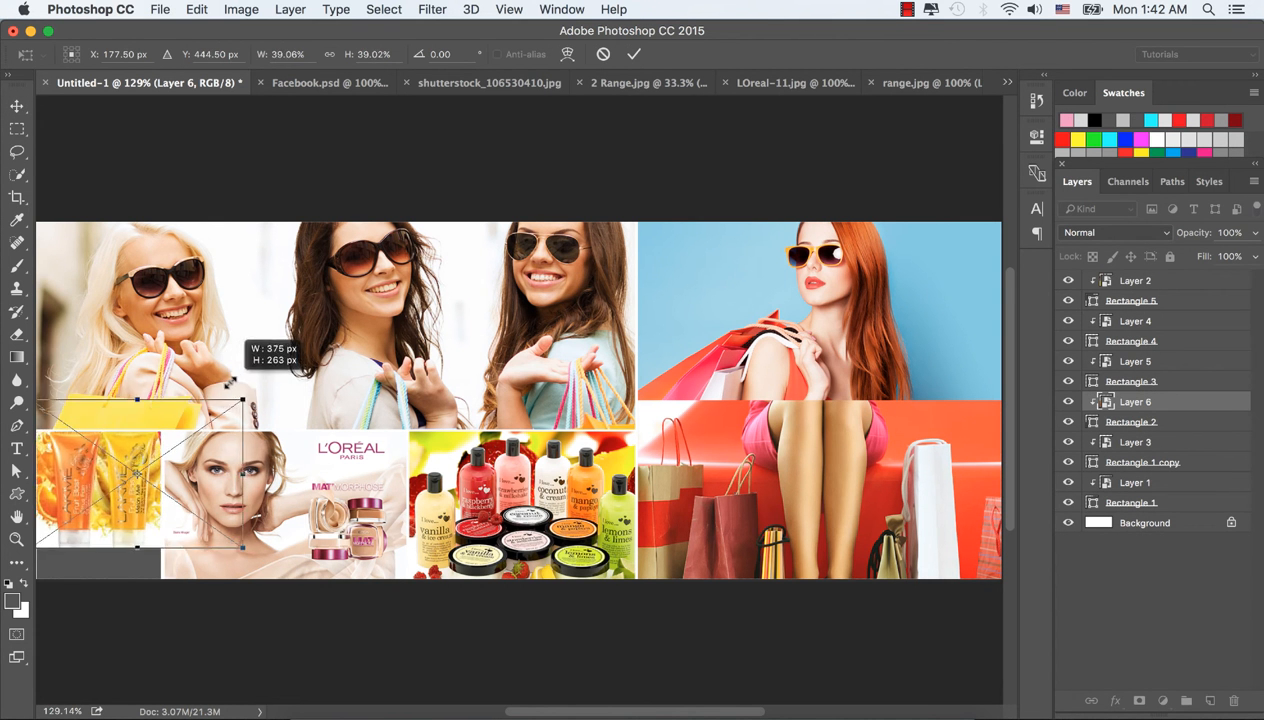
left_click_drag(198, 442, 171, 495)
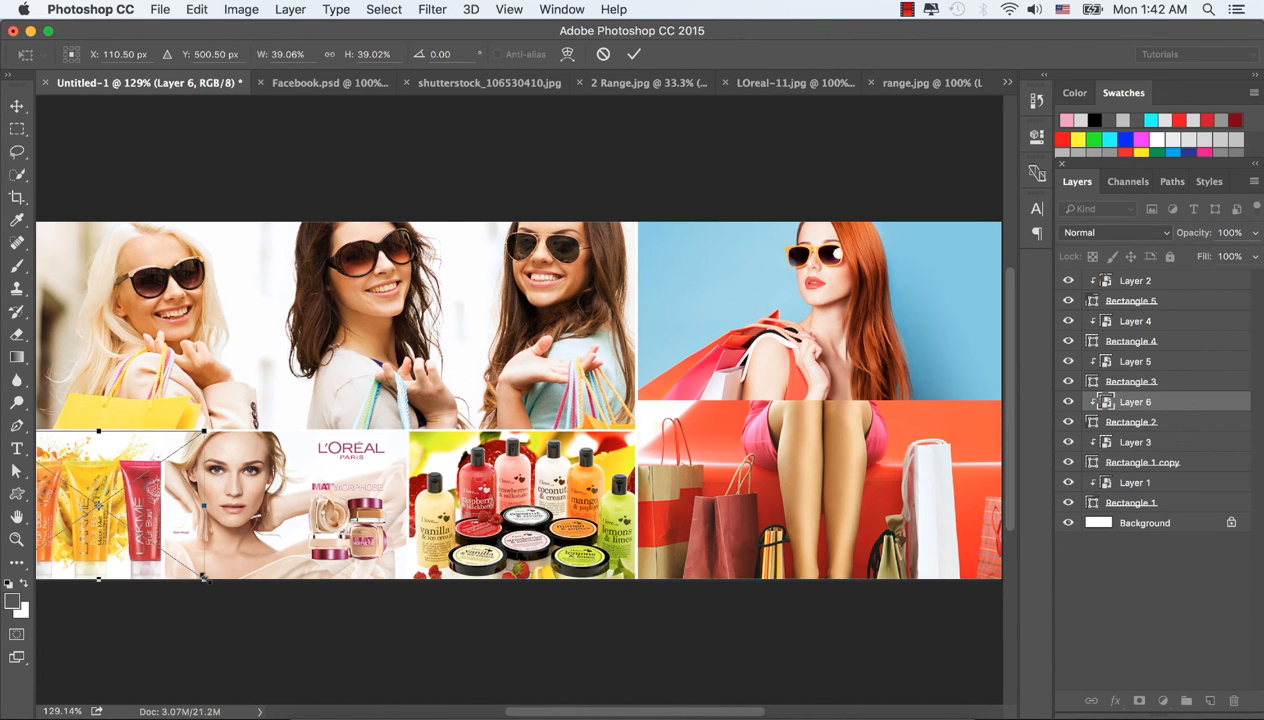
left_click_drag(204, 578, 210, 582)
mouse_move(186, 518)
left_mouse_down()
mouse_move(171, 514)
mouse_move(187, 512)
left_mouse_up()
key("shift+Down")
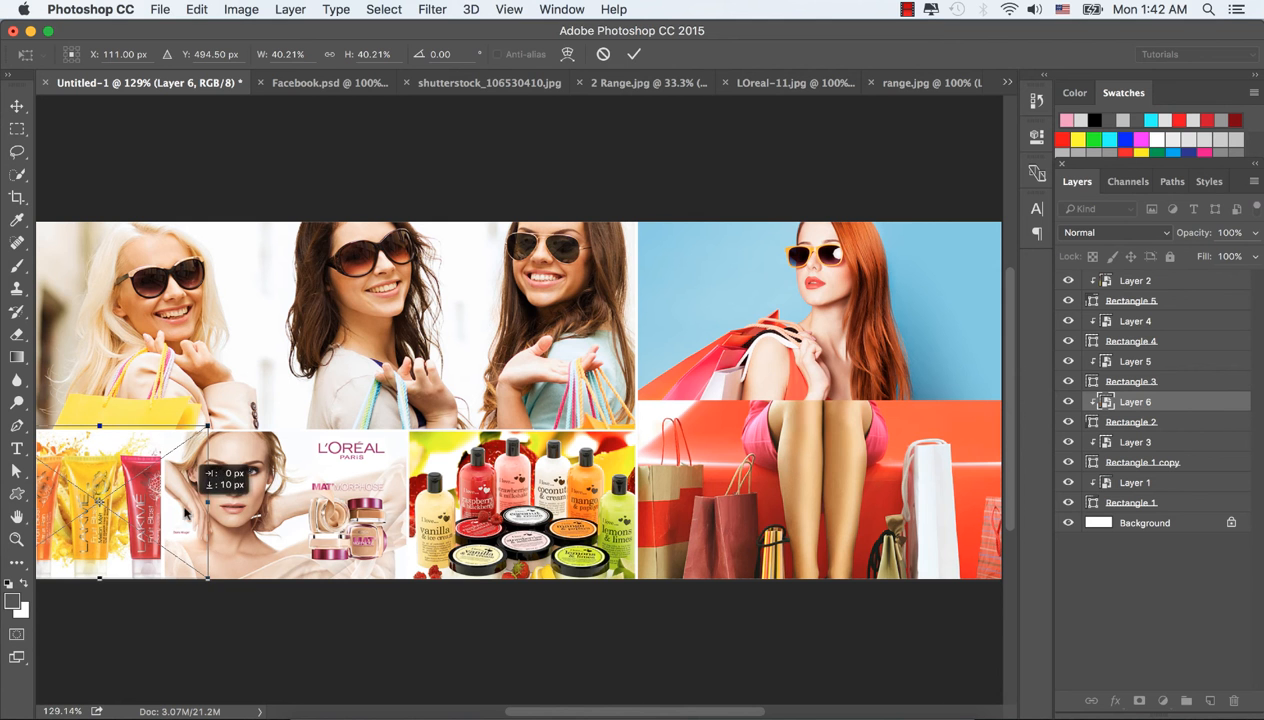
left_click(633, 54)
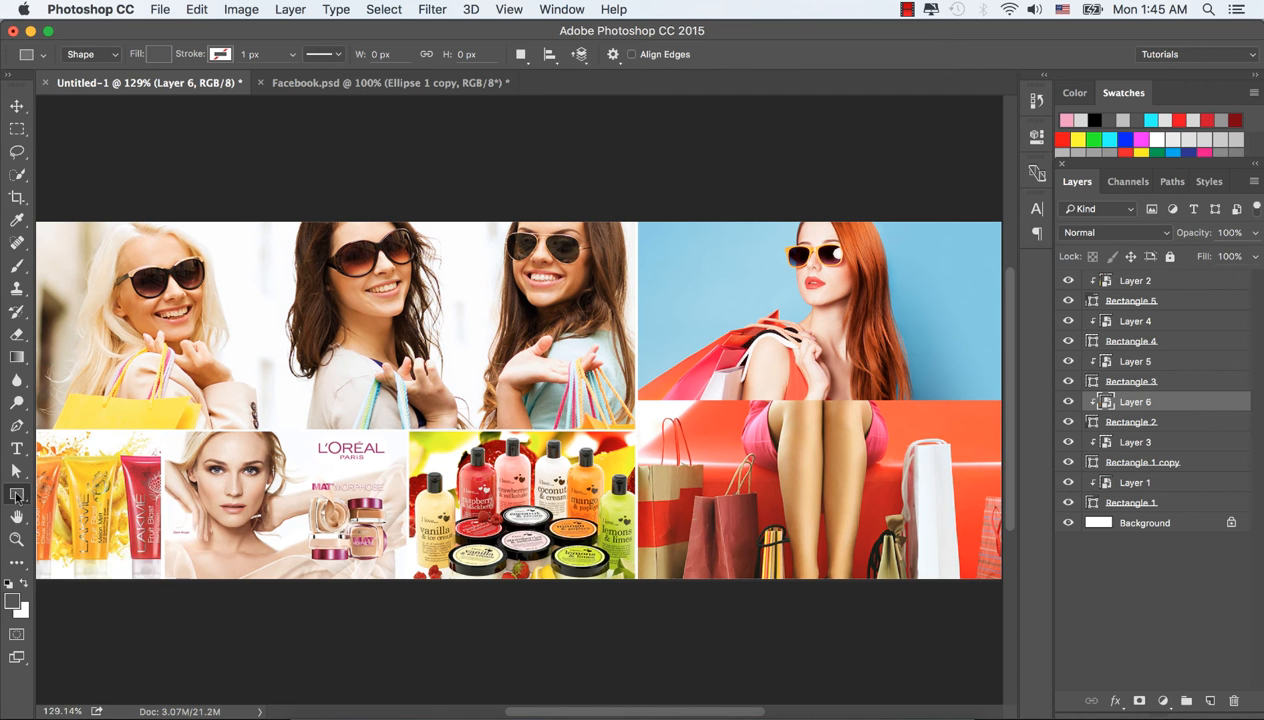
Step: Draw a circle about 280 px in diameter with the Ellipse Tool over the photo of the three women
left_click(16, 494)
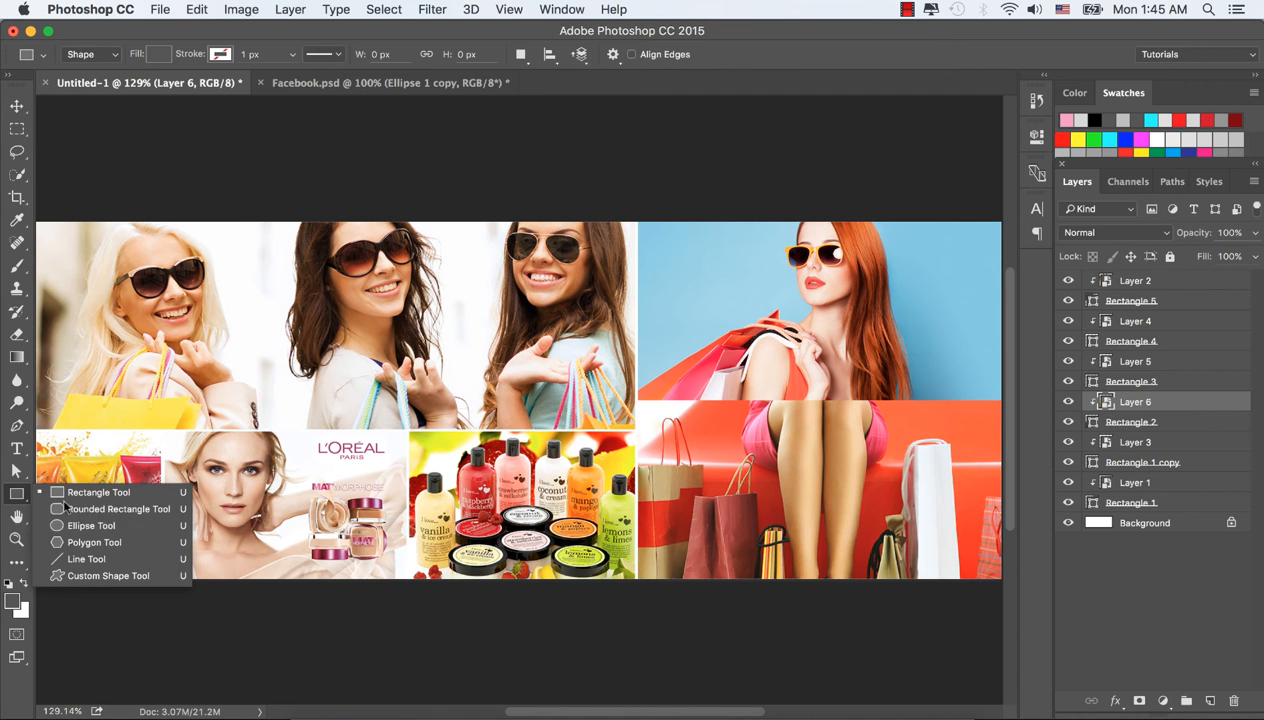
left_click(90, 527)
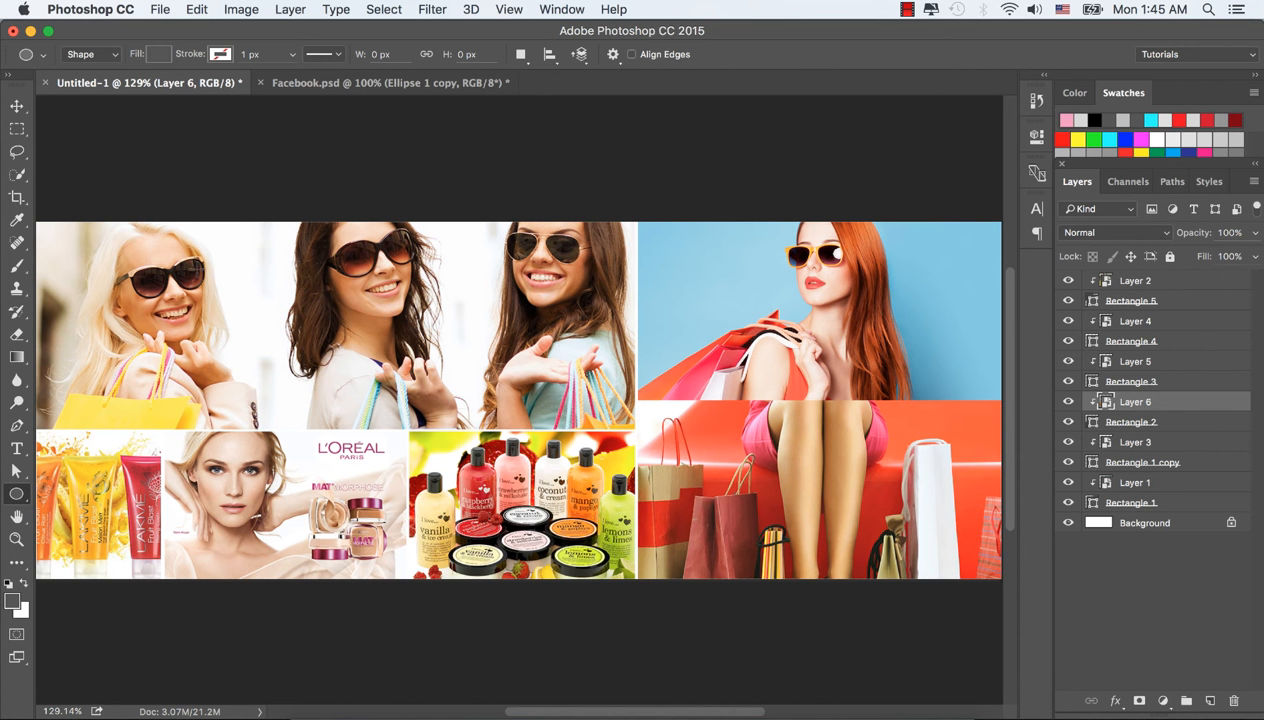
left_click_drag(195, 268, 391, 424)
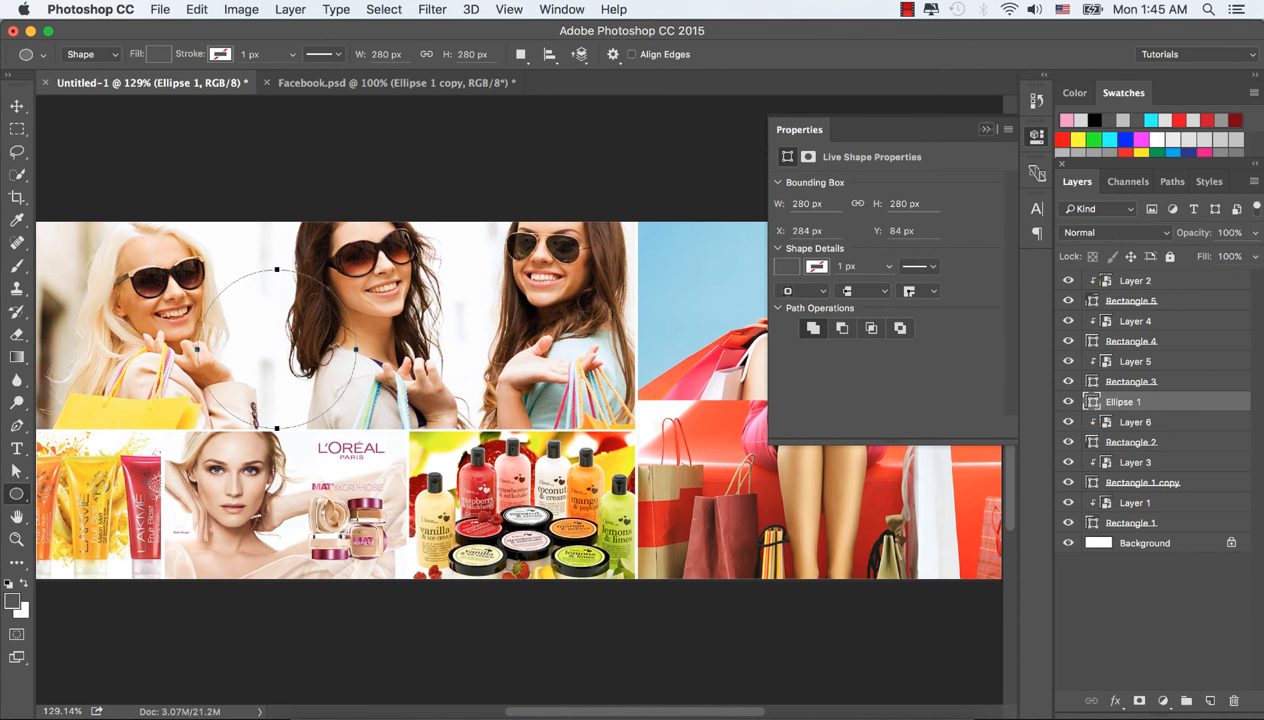
Step: Move the Ellipse 1 layer to the top of the layer stack and shift the circle slightly up and to the right
left_click(986, 129)
left_click_drag(1172, 402, 1162, 280)
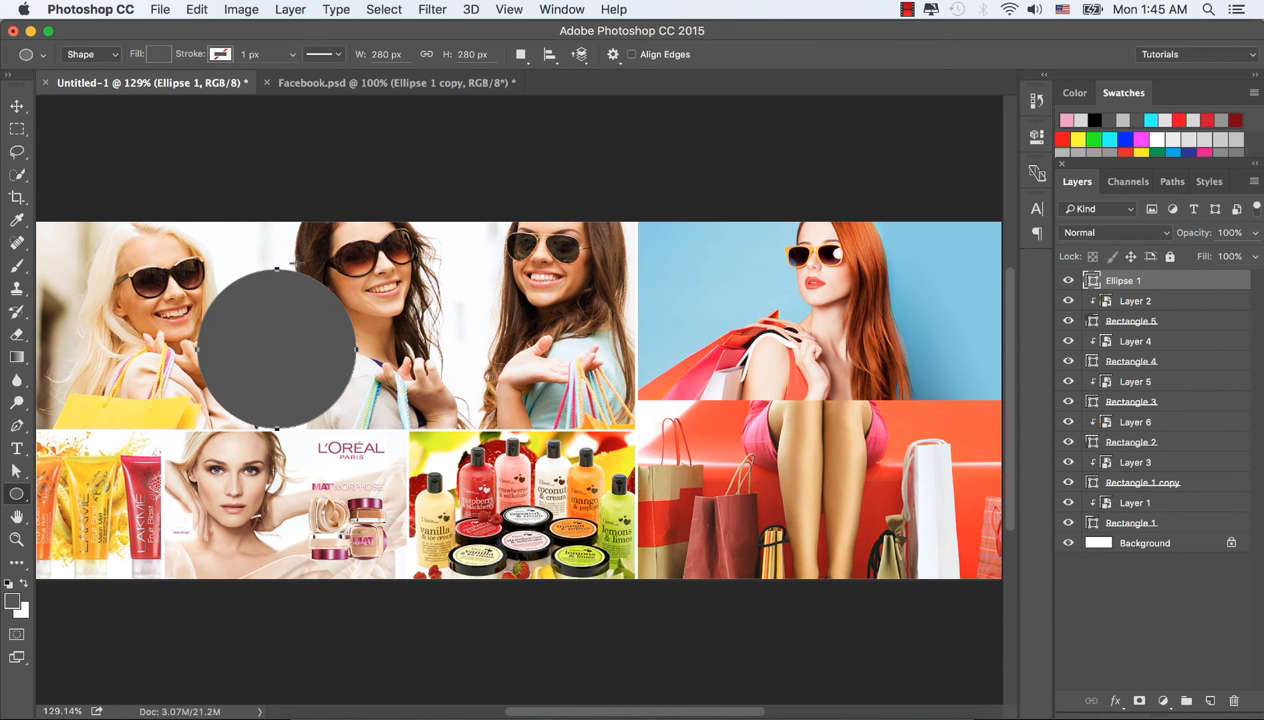
left_click(17, 106)
mouse_move(272, 360)
left_mouse_down()
mouse_move(258, 340)
mouse_move(276, 343)
left_mouse_up()
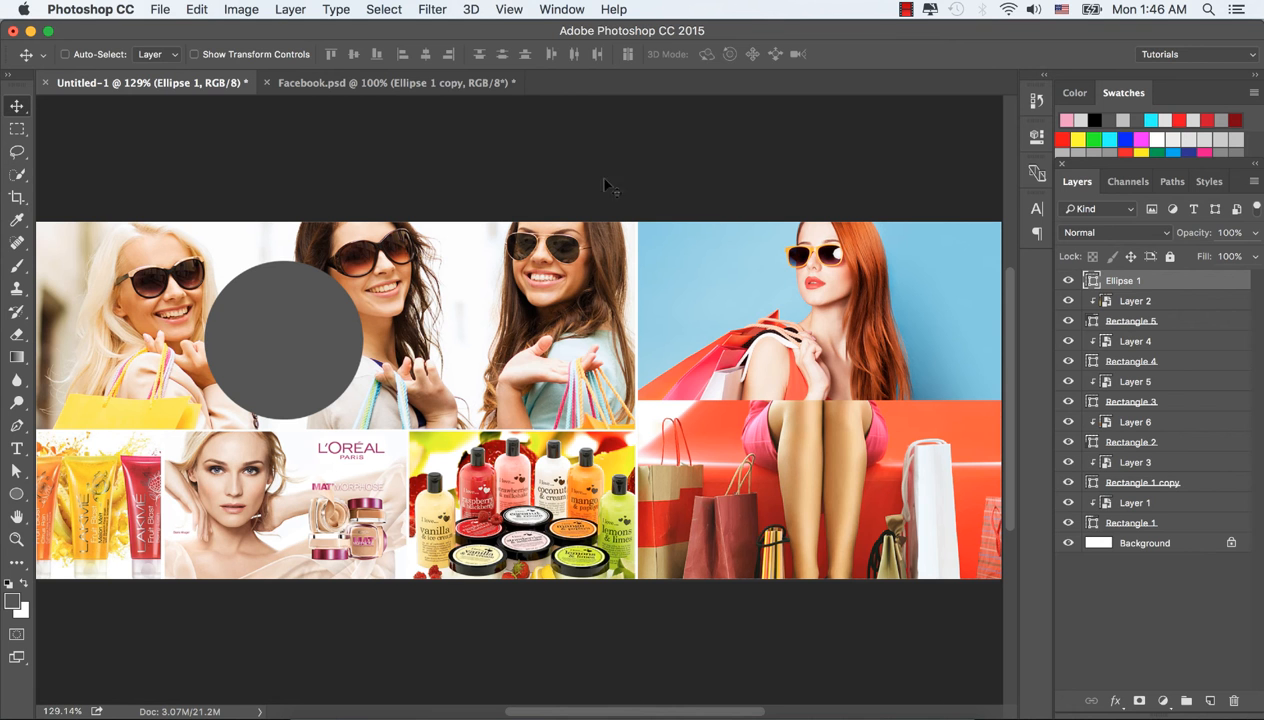
Step: Duplicate the Ellipse 1 layer and scale the copy to about 106.4% around its centre
left_click(16, 494)
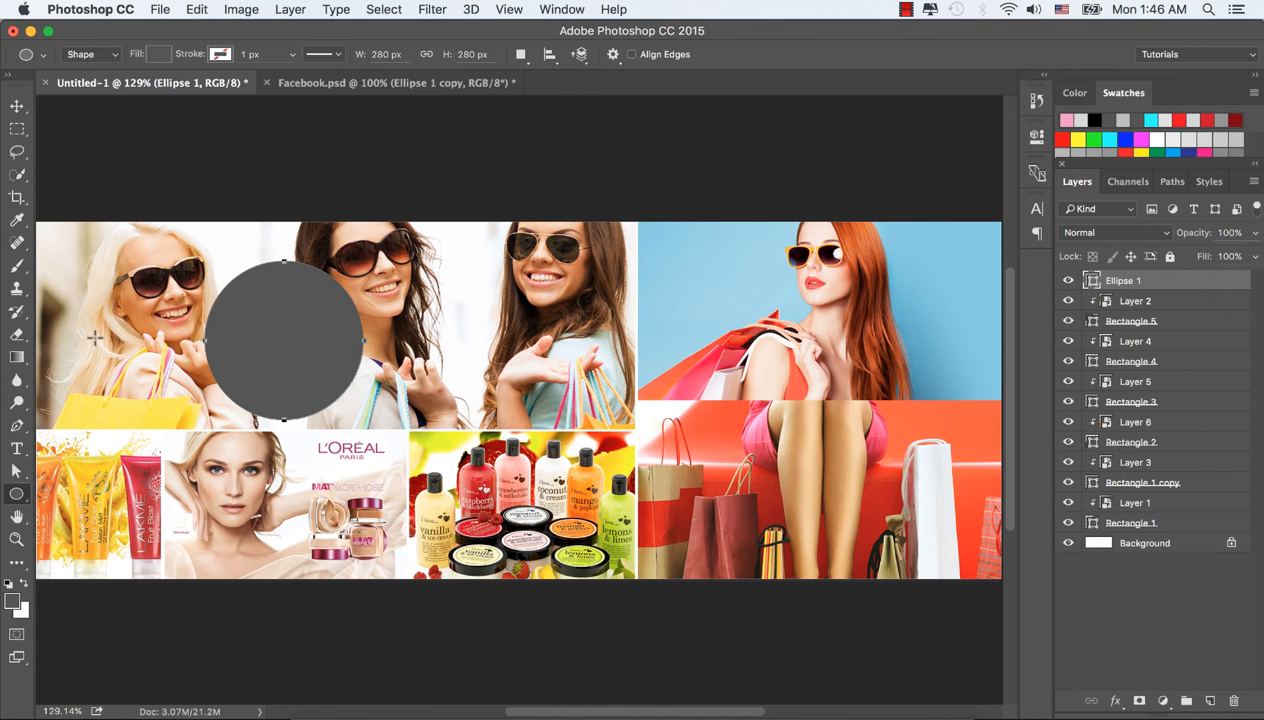
left_click(159, 57)
left_click(159, 57)
left_click_drag(1116, 281, 1210, 701)
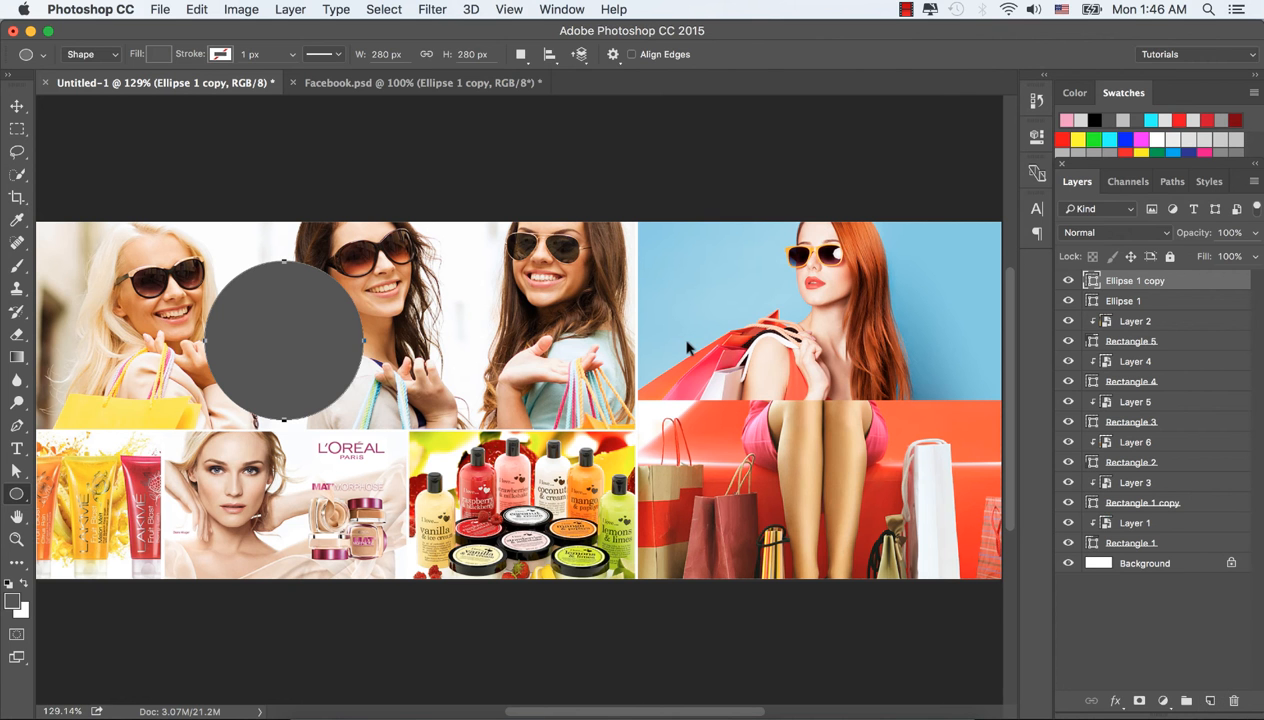
key("ctrl+t")
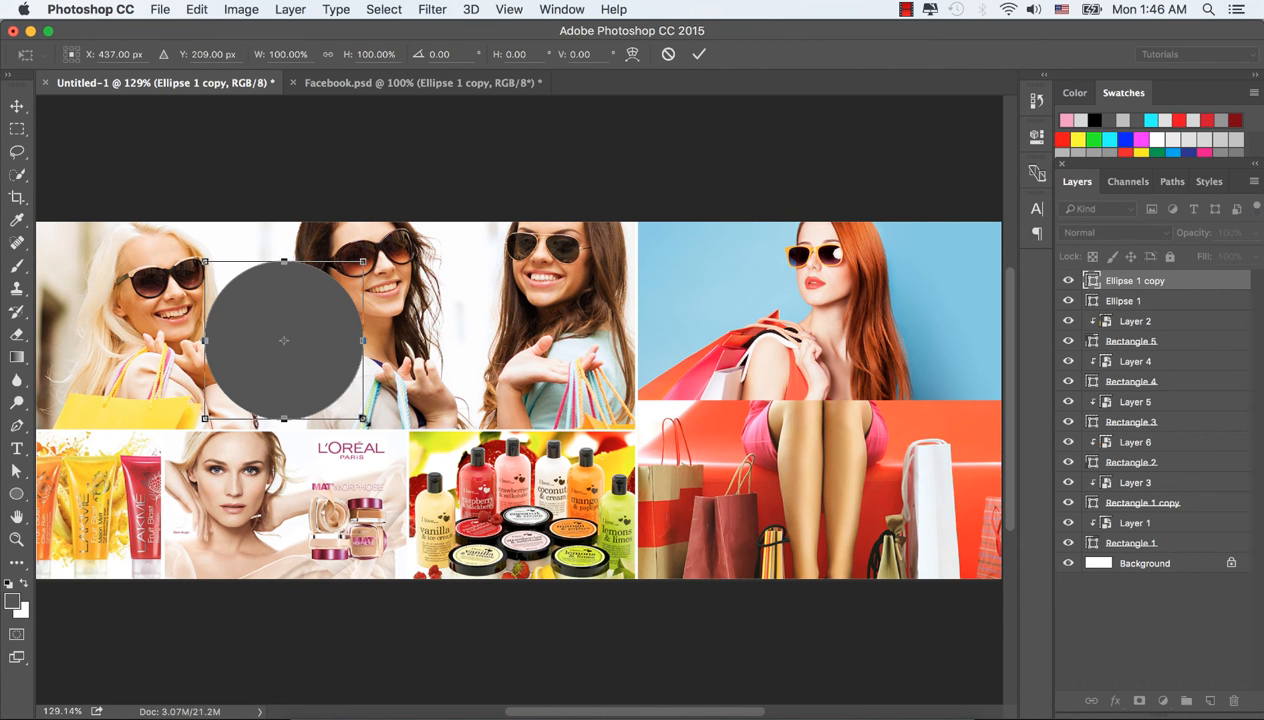
left_click_drag(363, 420, 369, 423)
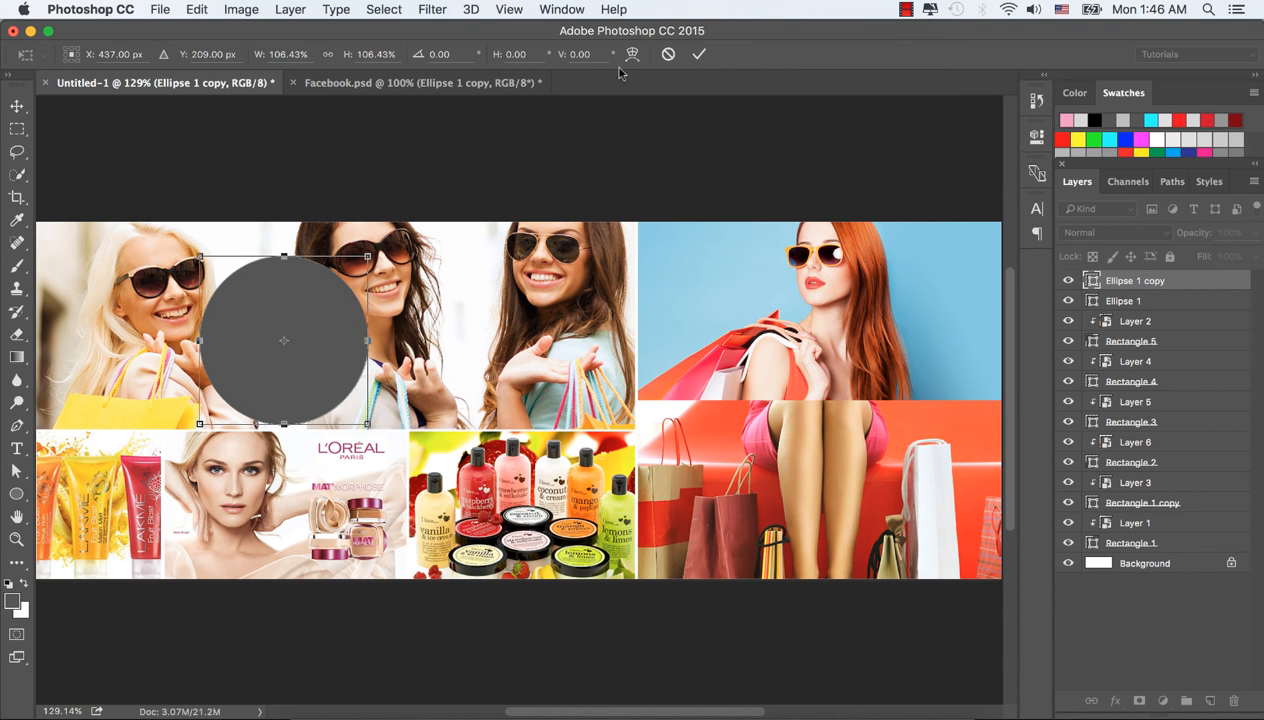
left_click(699, 54)
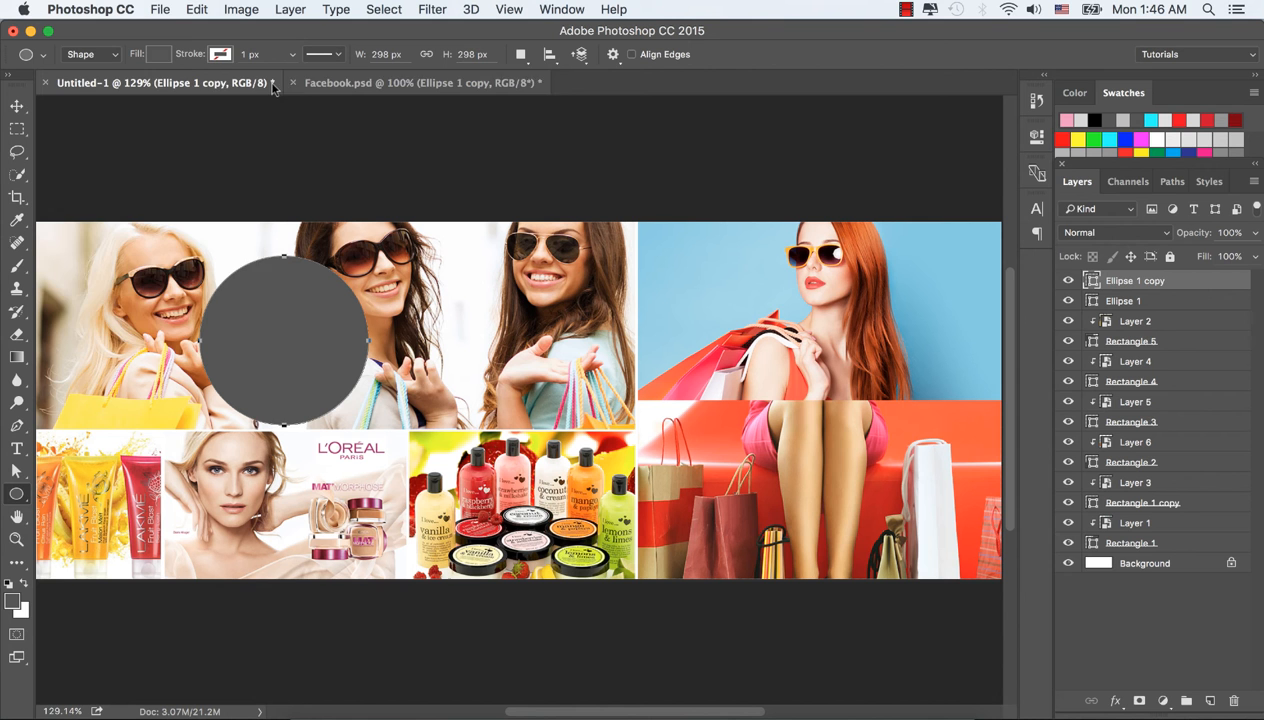
Step: Give the Ellipse 1 copy circle no fill and a red stroke 6 px wide
left_click(160, 54)
left_click(93, 90)
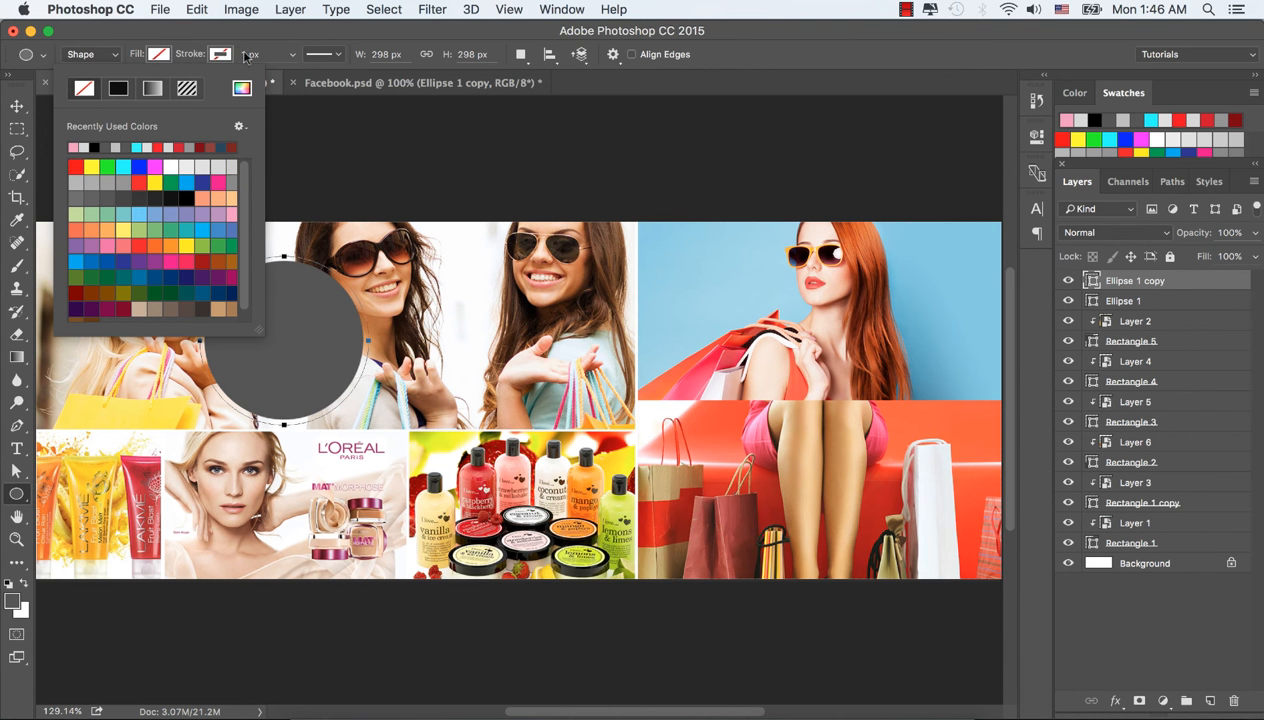
left_click(221, 55)
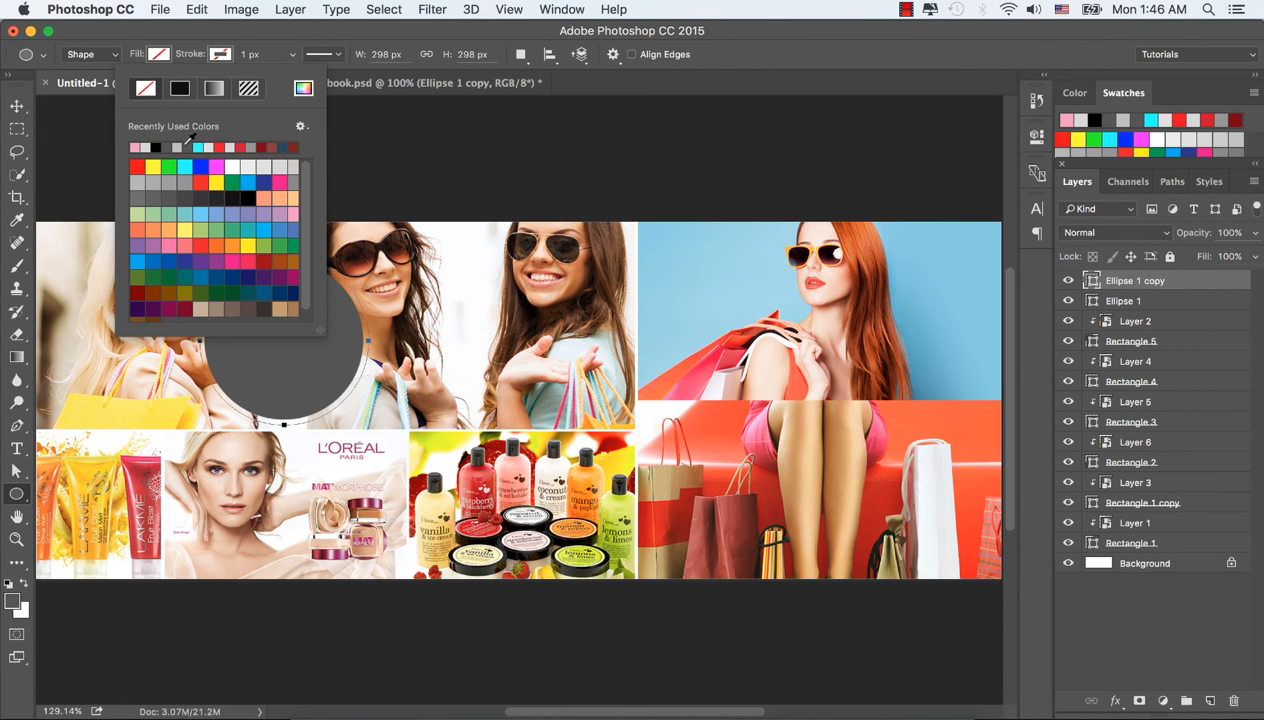
left_click(241, 147)
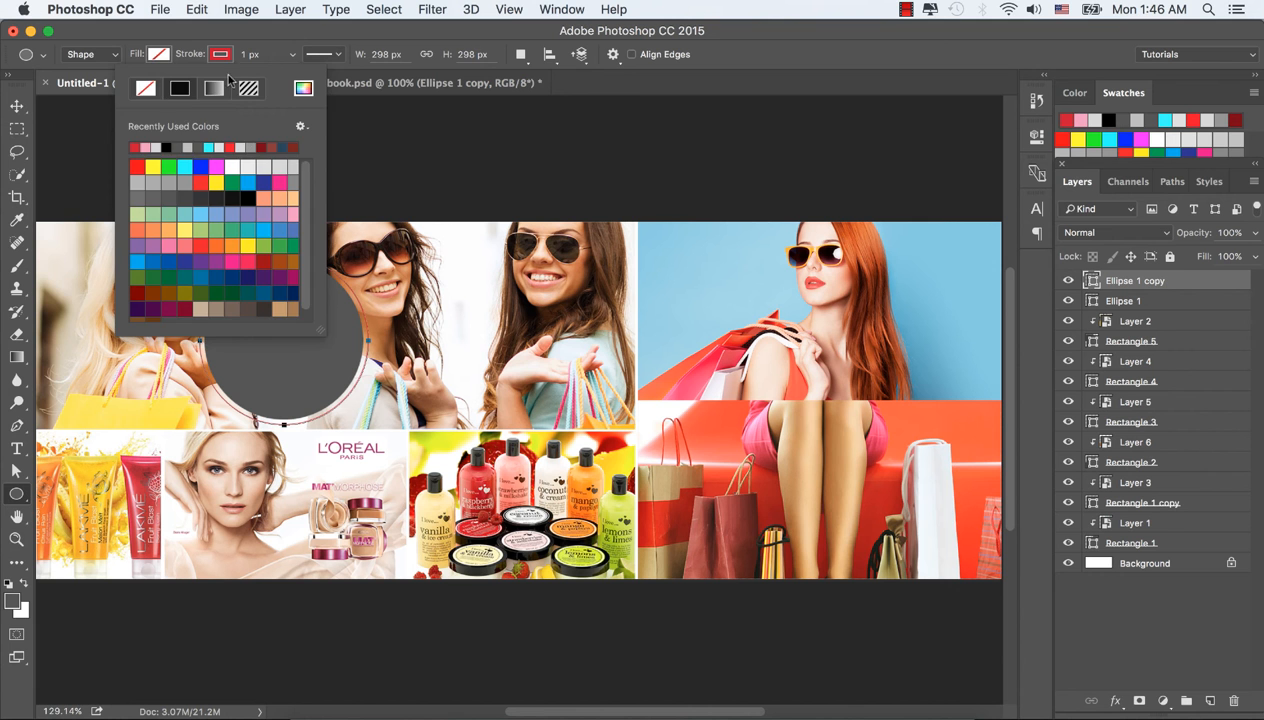
left_click(221, 55)
left_click(255, 54)
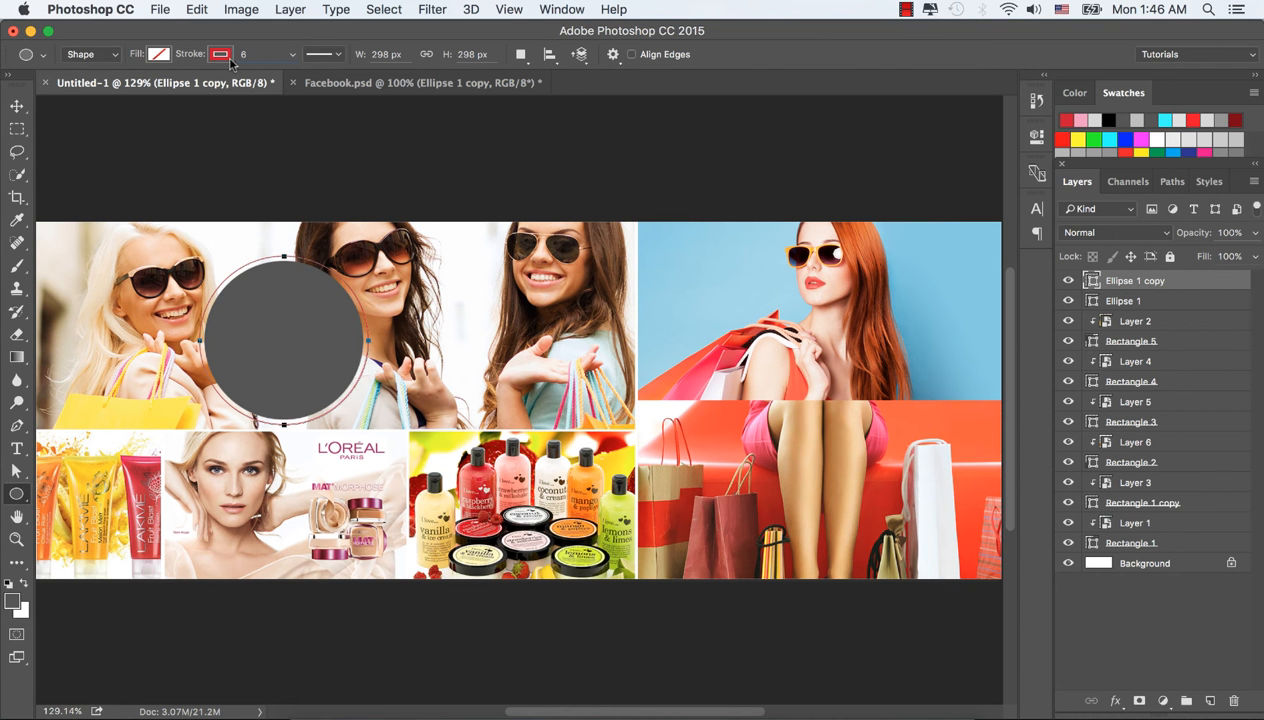
key("Tab")
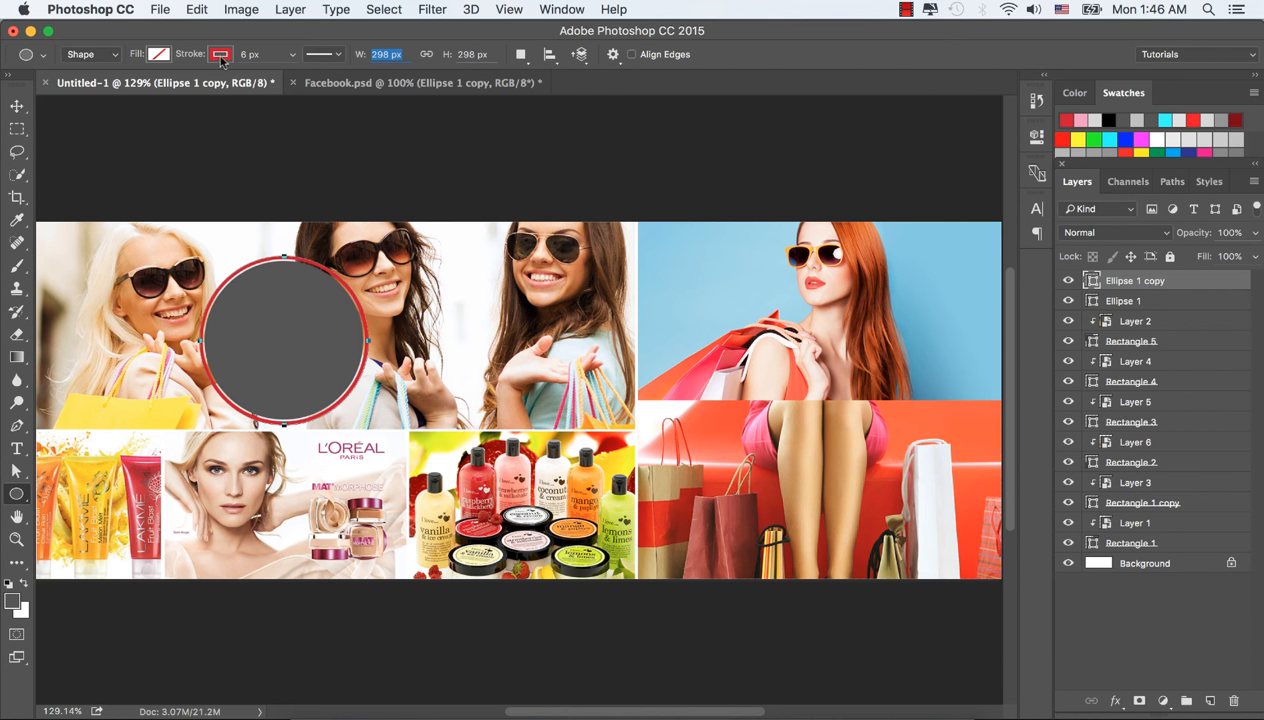
Step: Turn the Ellipse 1 copy ring's red stroke into a dashed line with round caps, dash 2 and gap 2
left_click(338, 56)
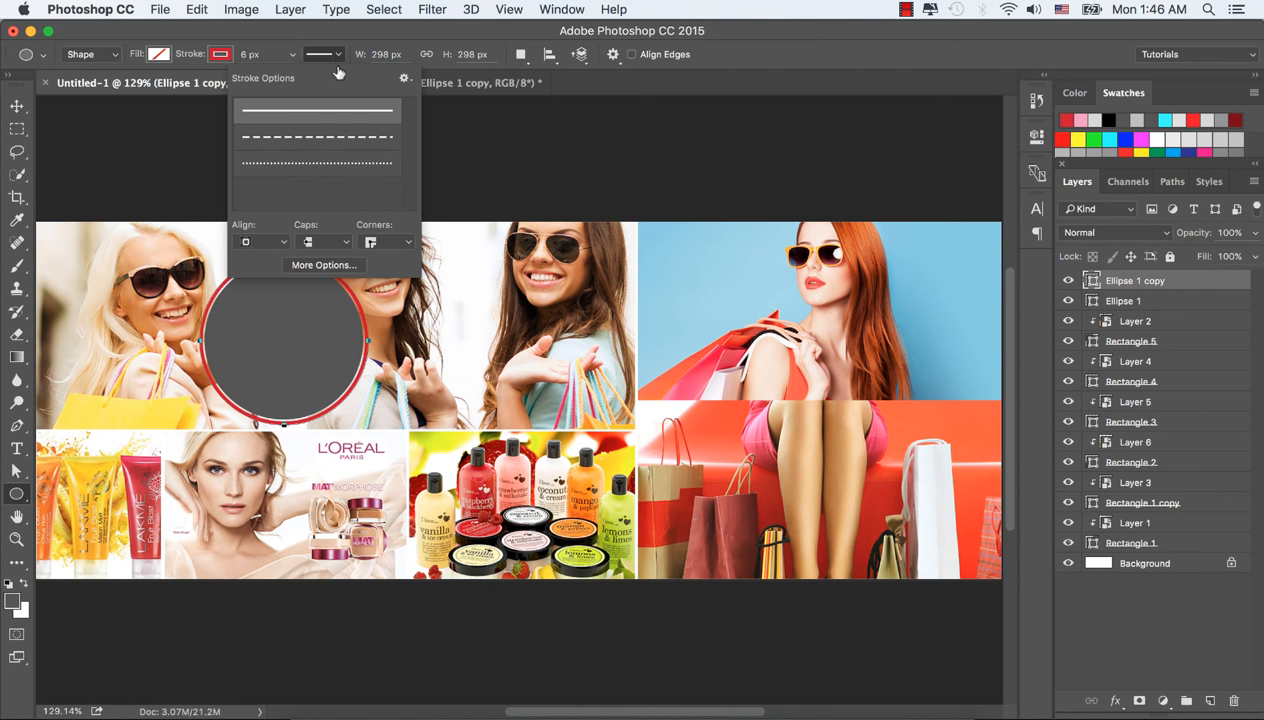
left_click(335, 163)
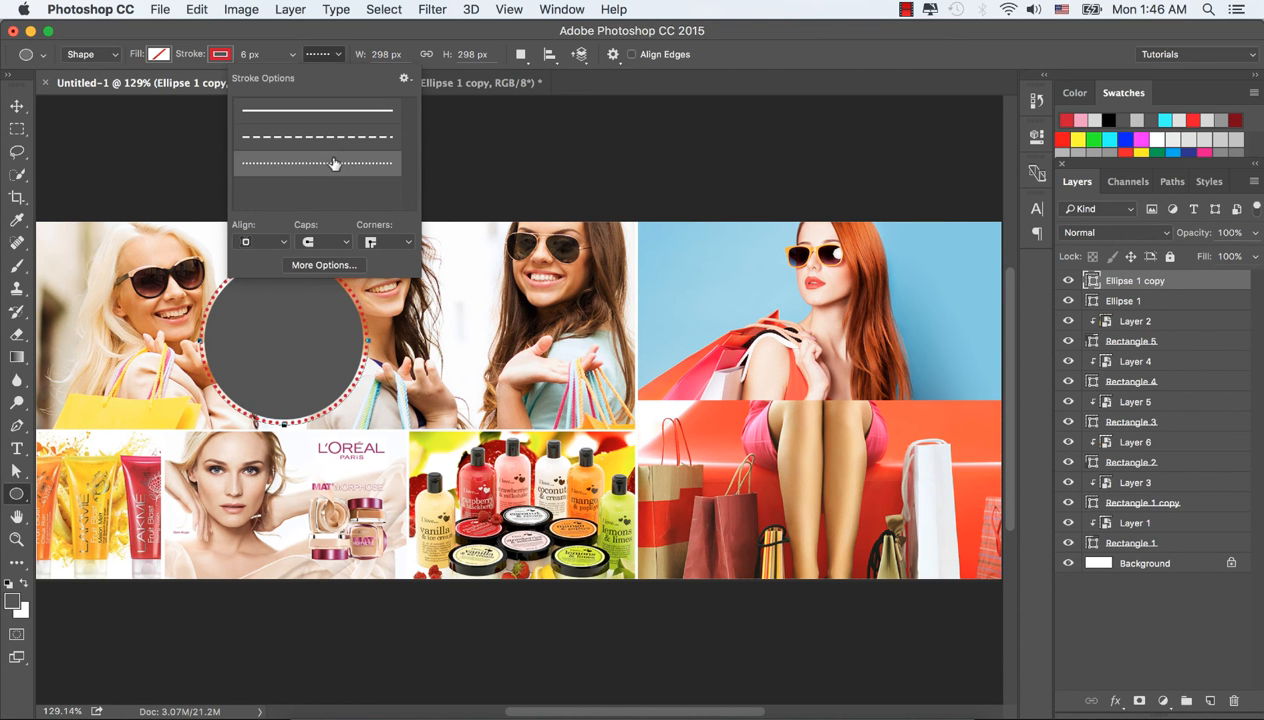
left_click(318, 266)
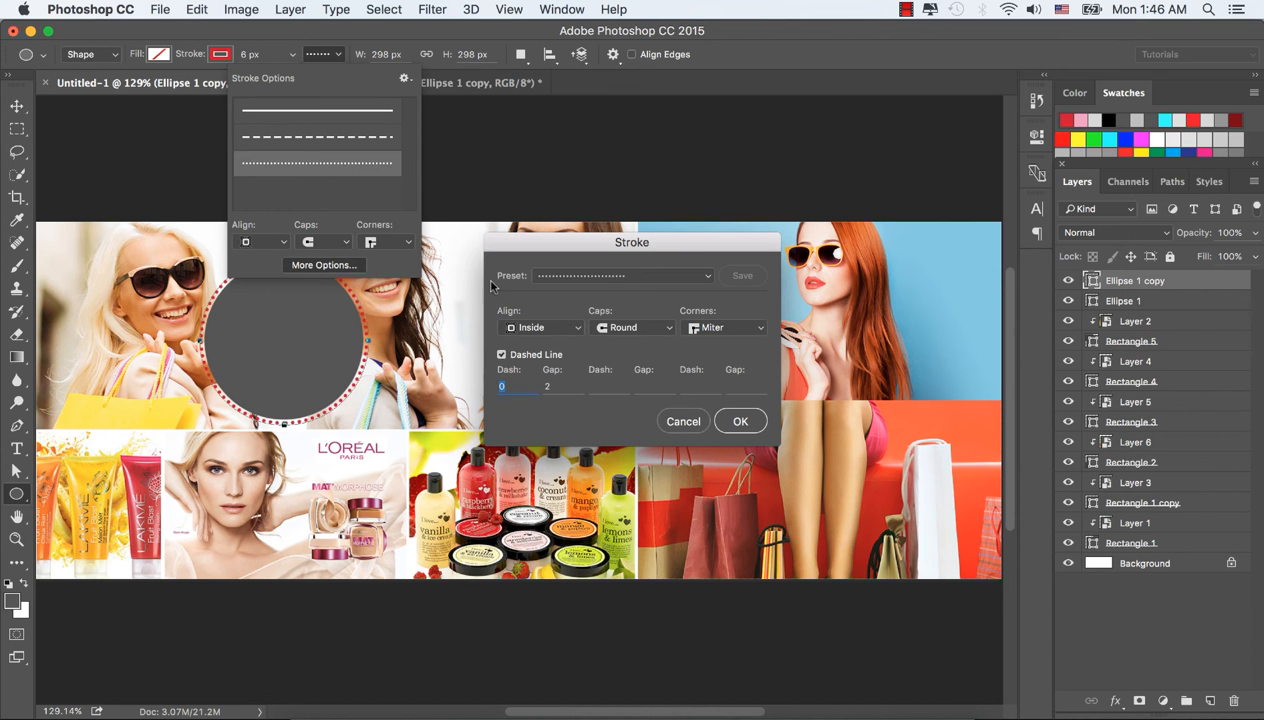
left_click_drag(532, 388, 414, 368)
type("6")
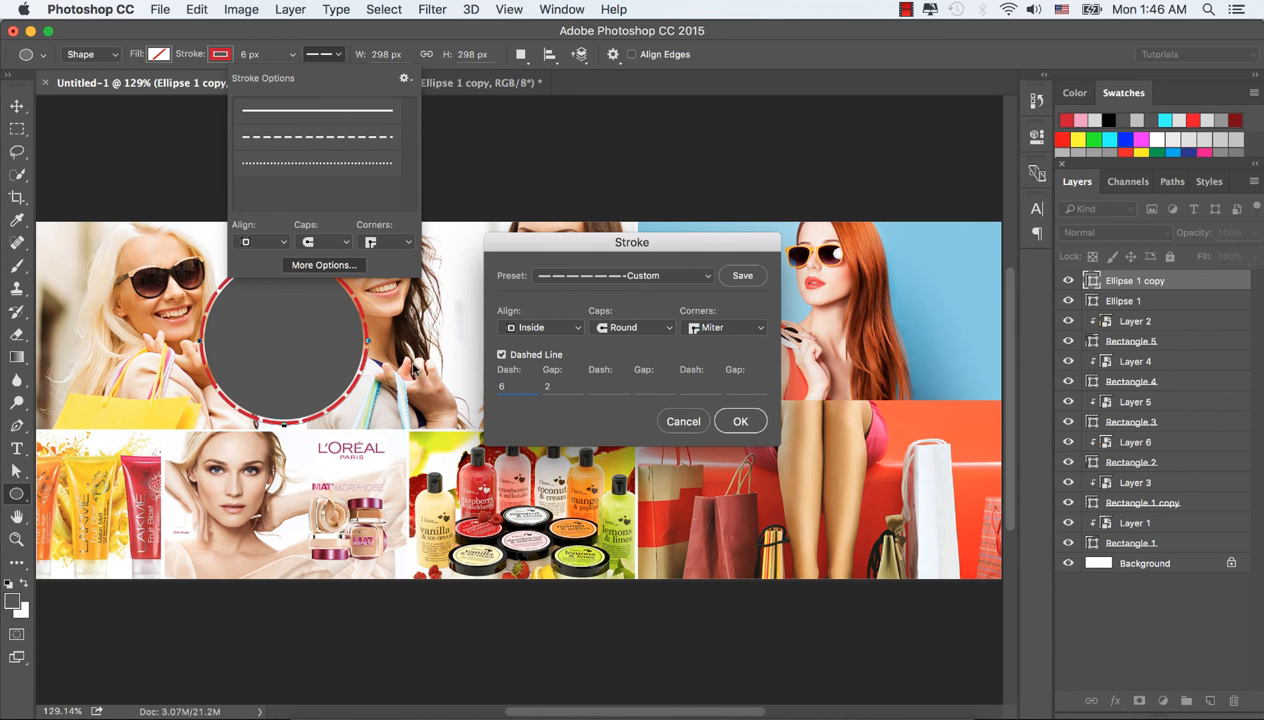
type("2")
left_click(740, 421)
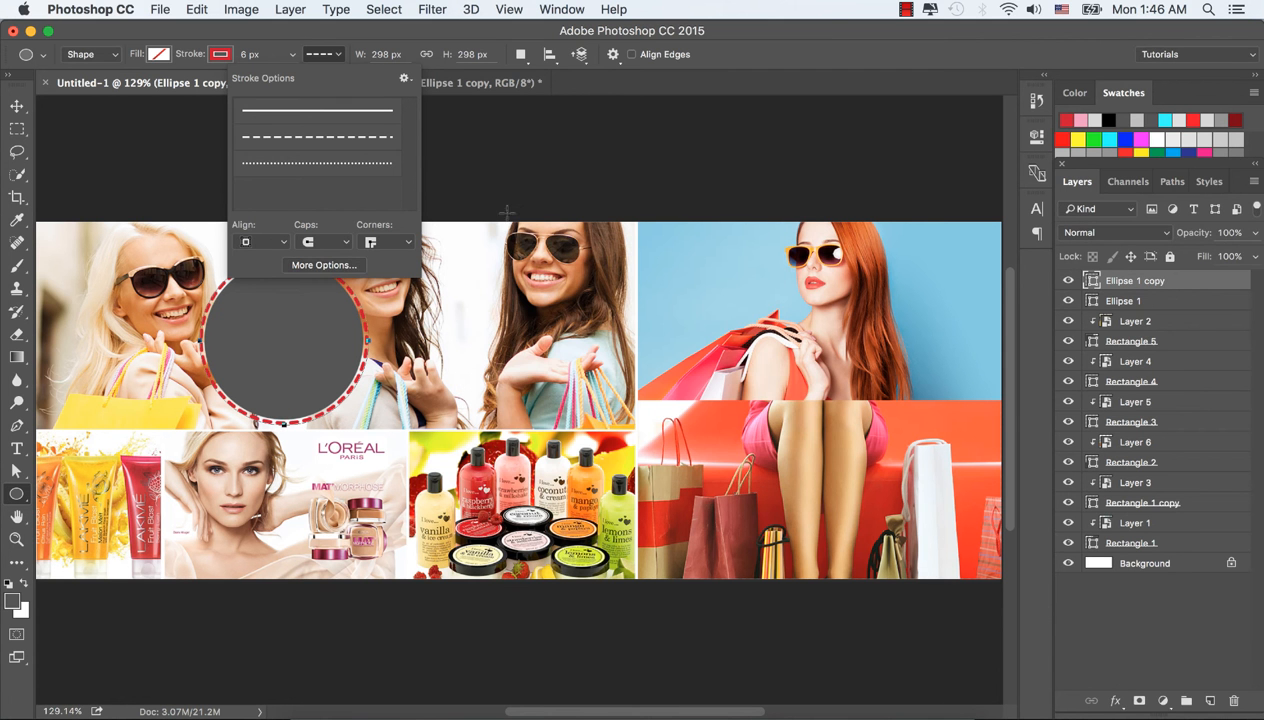
left_click(336, 55)
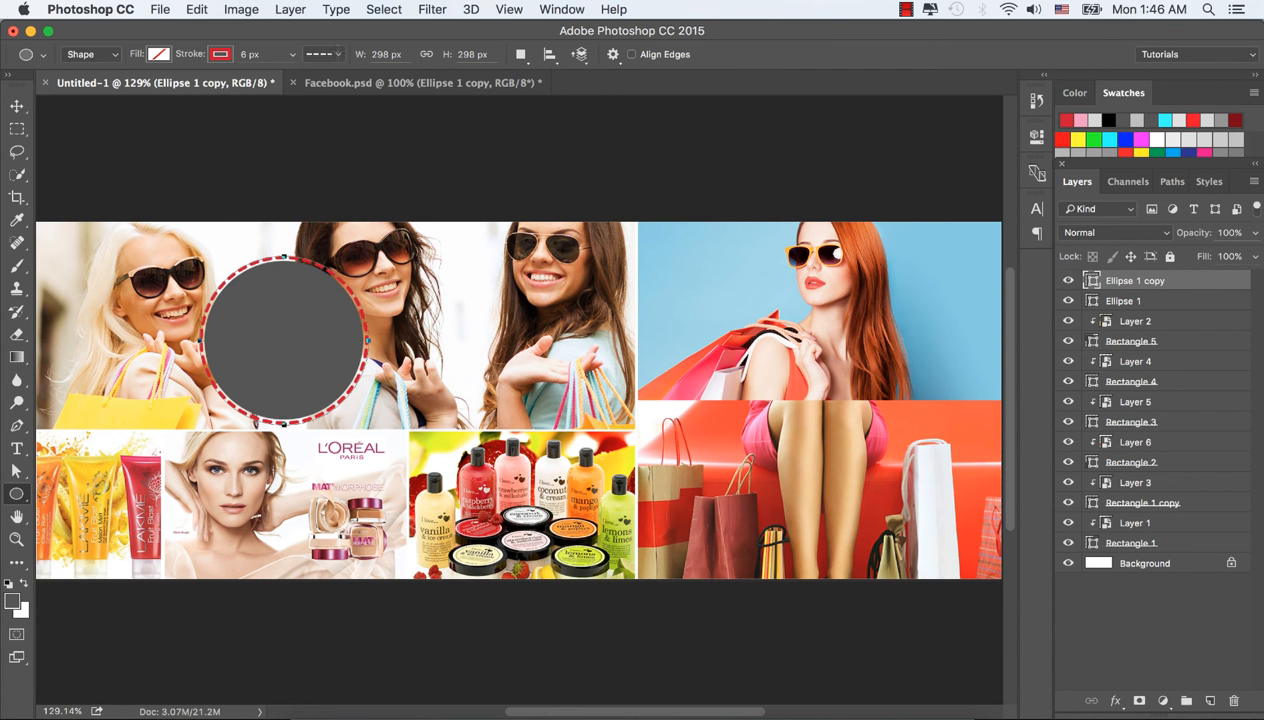
Step: Fill the inner Ellipse 1 circle with the dark green swatch
left_click(22, 110)
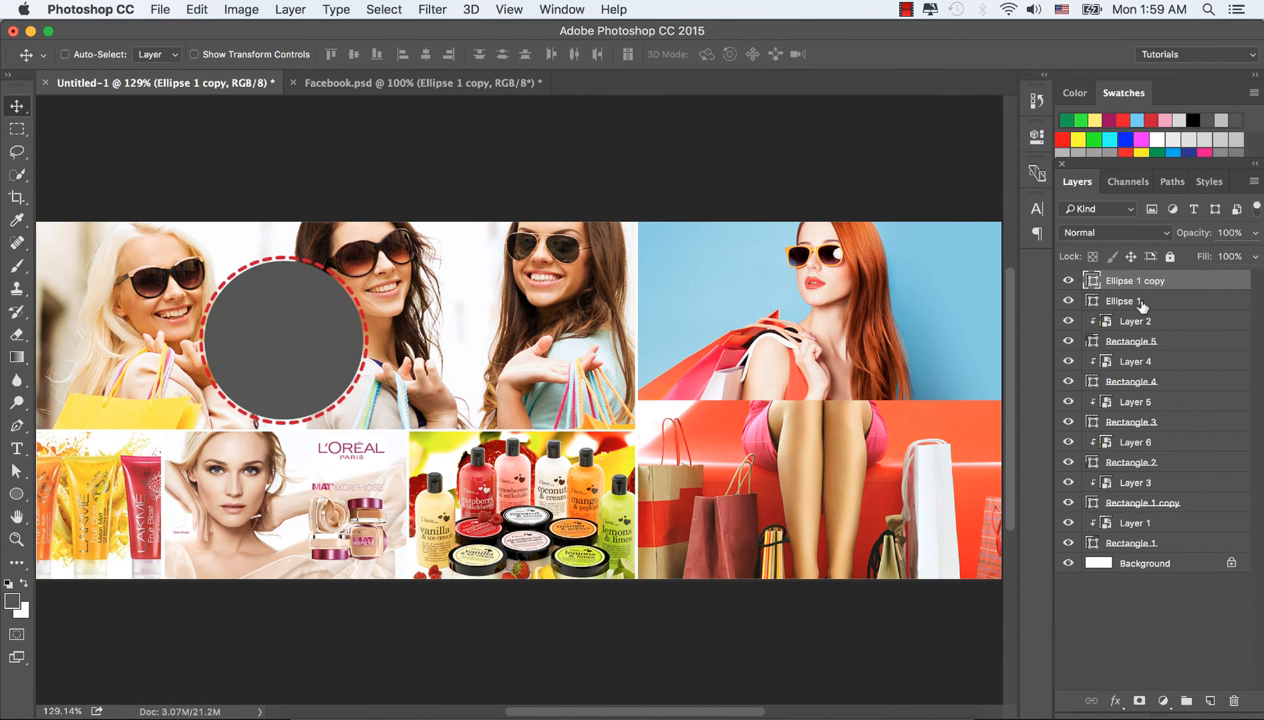
left_click(1140, 302)
left_click(16, 494)
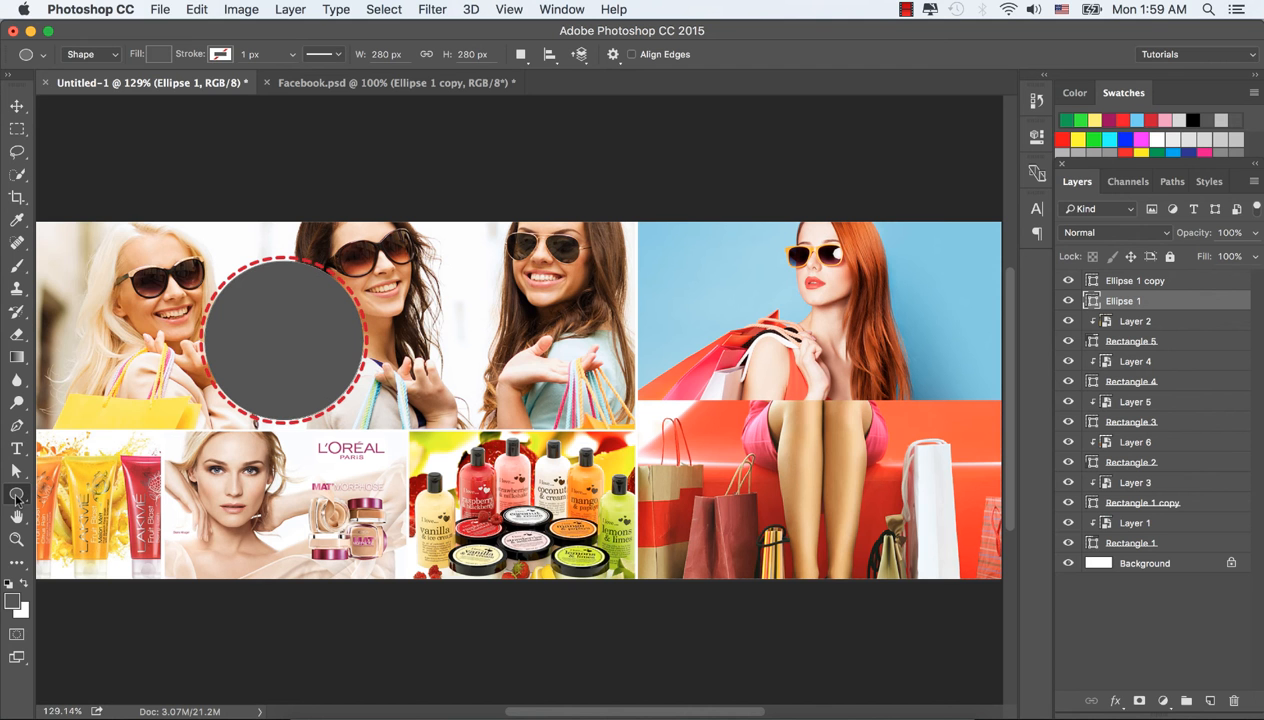
left_click(161, 55)
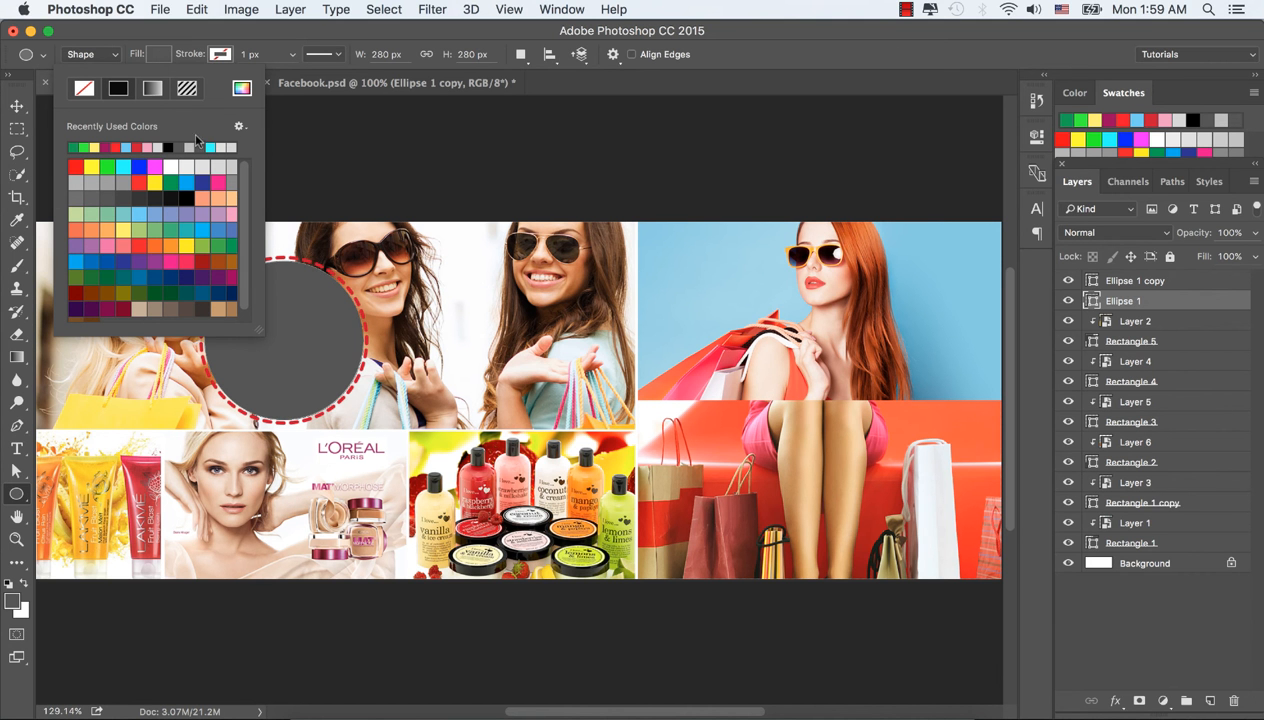
left_click(233, 246)
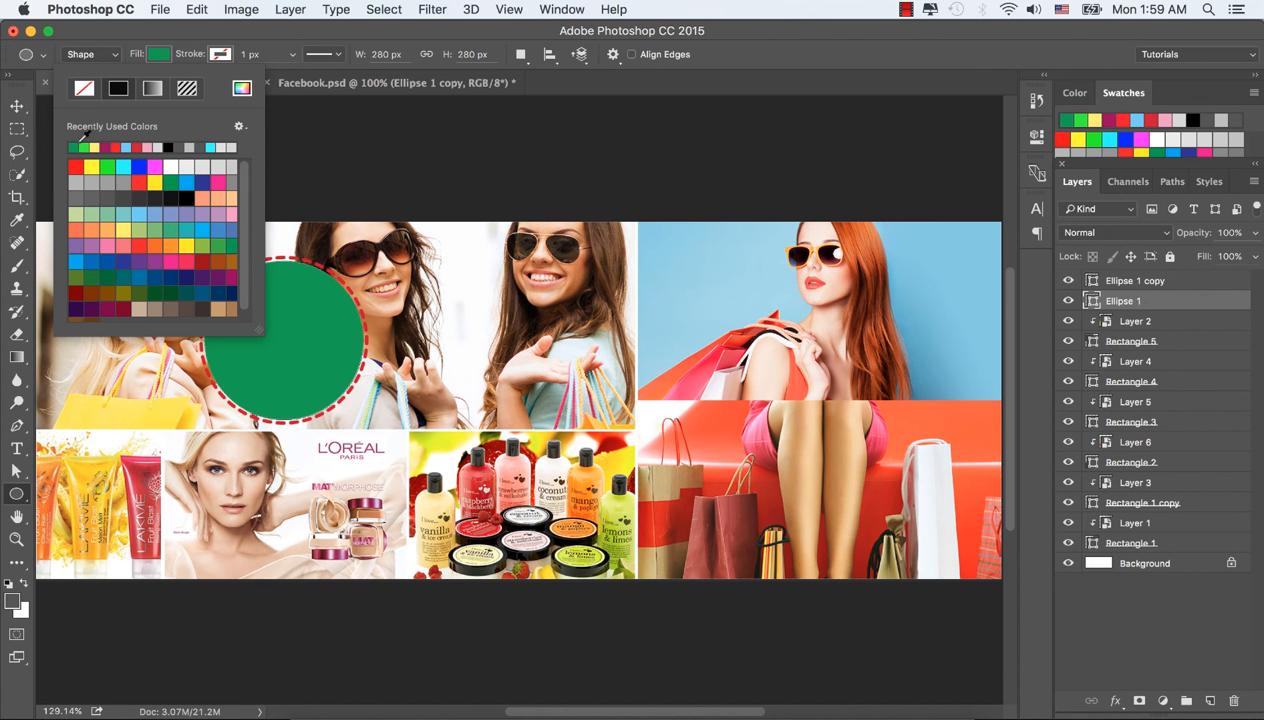
left_click(115, 56)
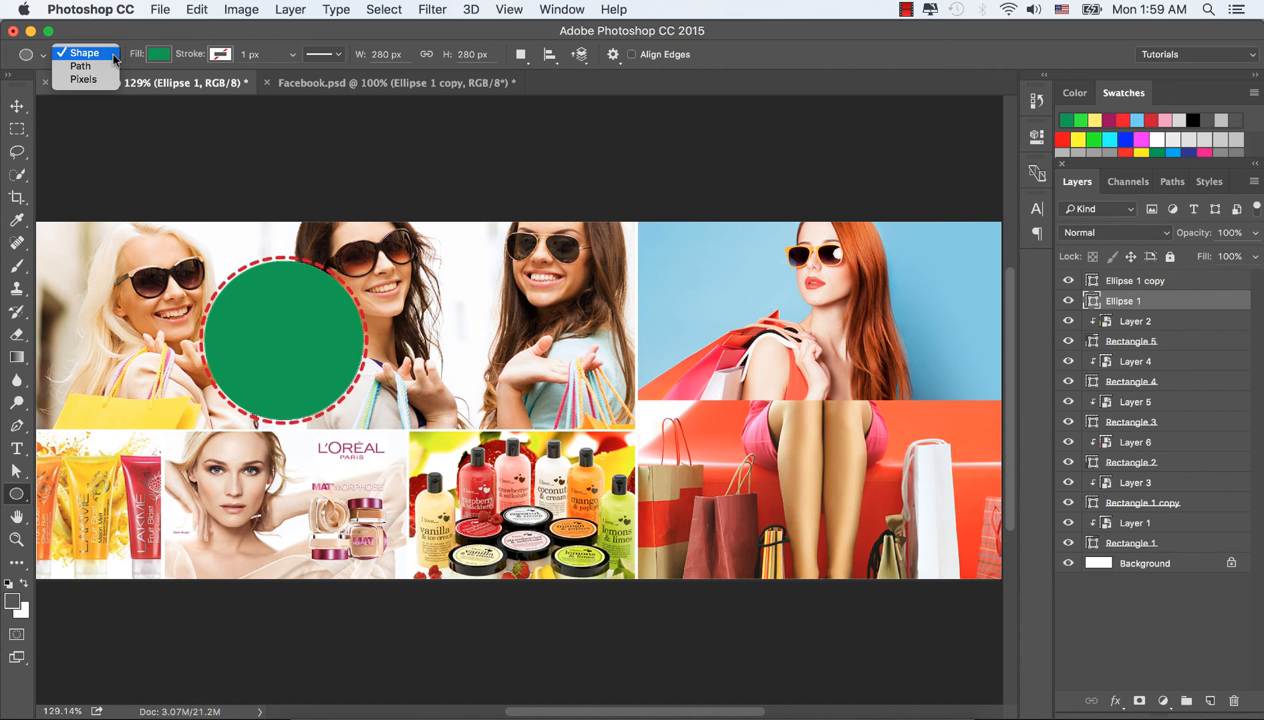
left_click(775, 59)
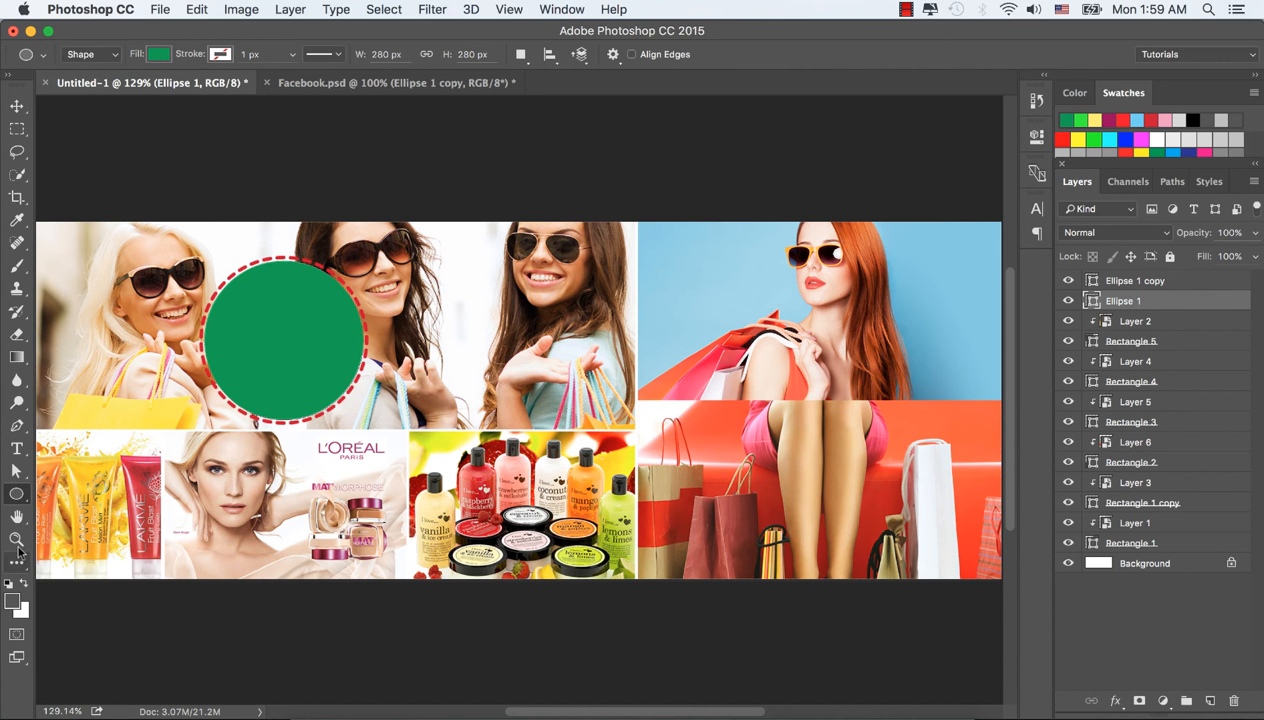
Step: Draw an arched ribbon banner about 443 × 117 px across the circle with the Custom Shape Tool, above the Ellipse 1 copy layer
right_click(16, 494)
left_click(95, 575)
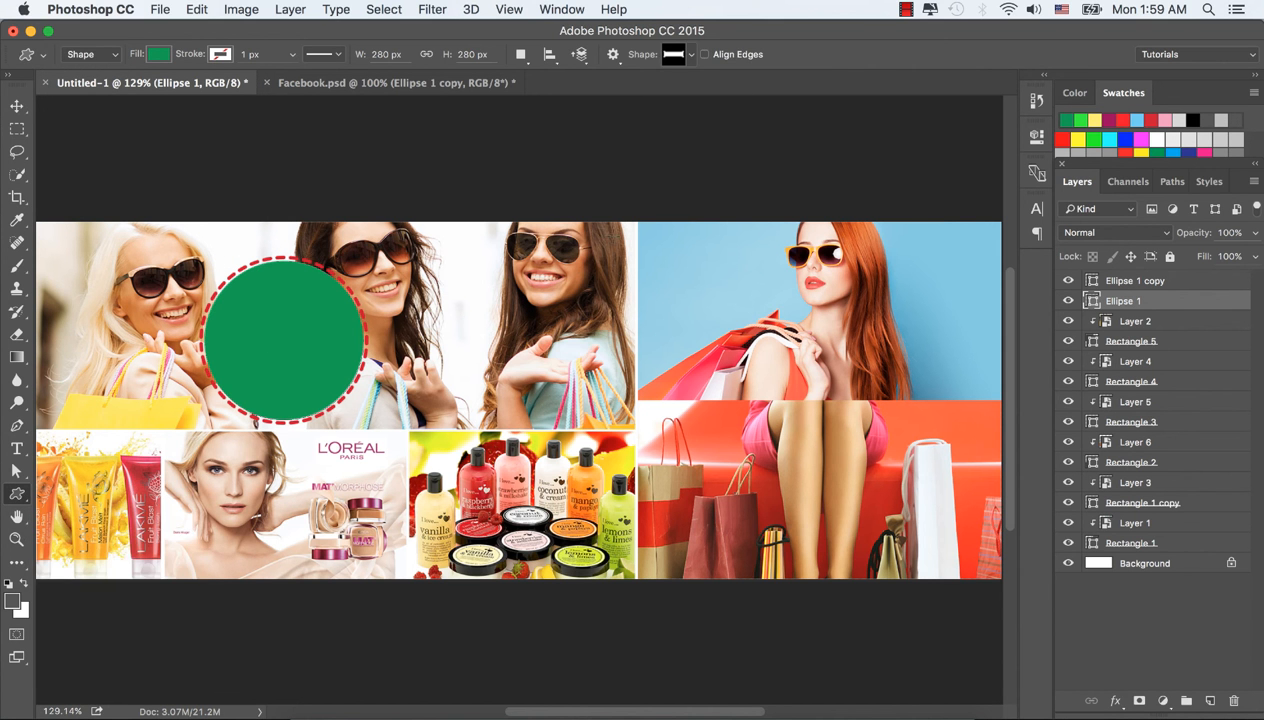
left_click(679, 57)
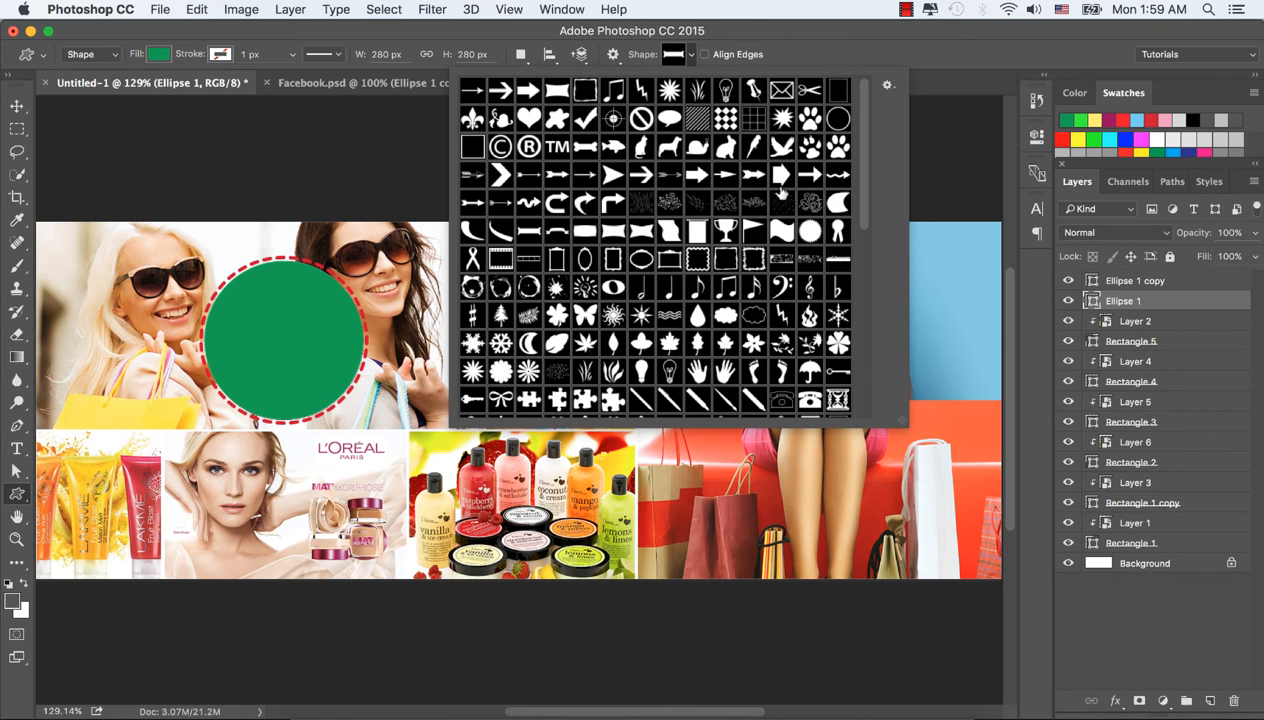
left_click(556, 231)
left_click(680, 57)
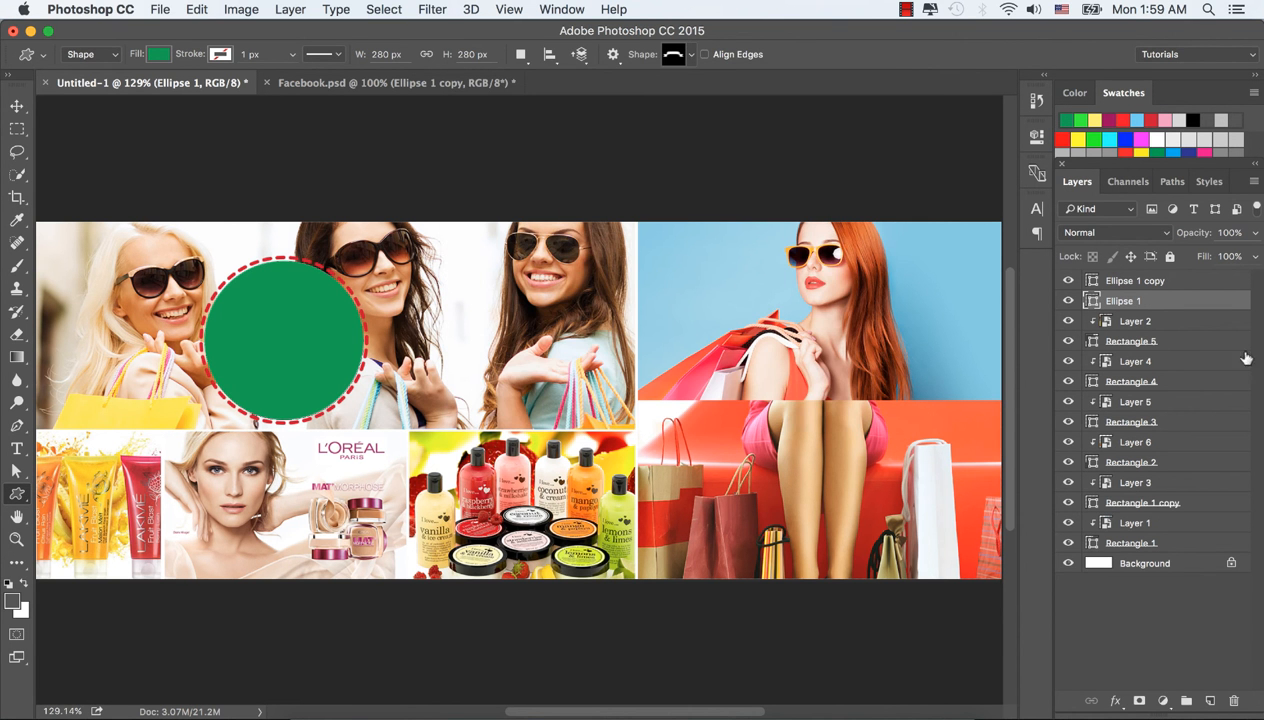
left_click(1148, 280)
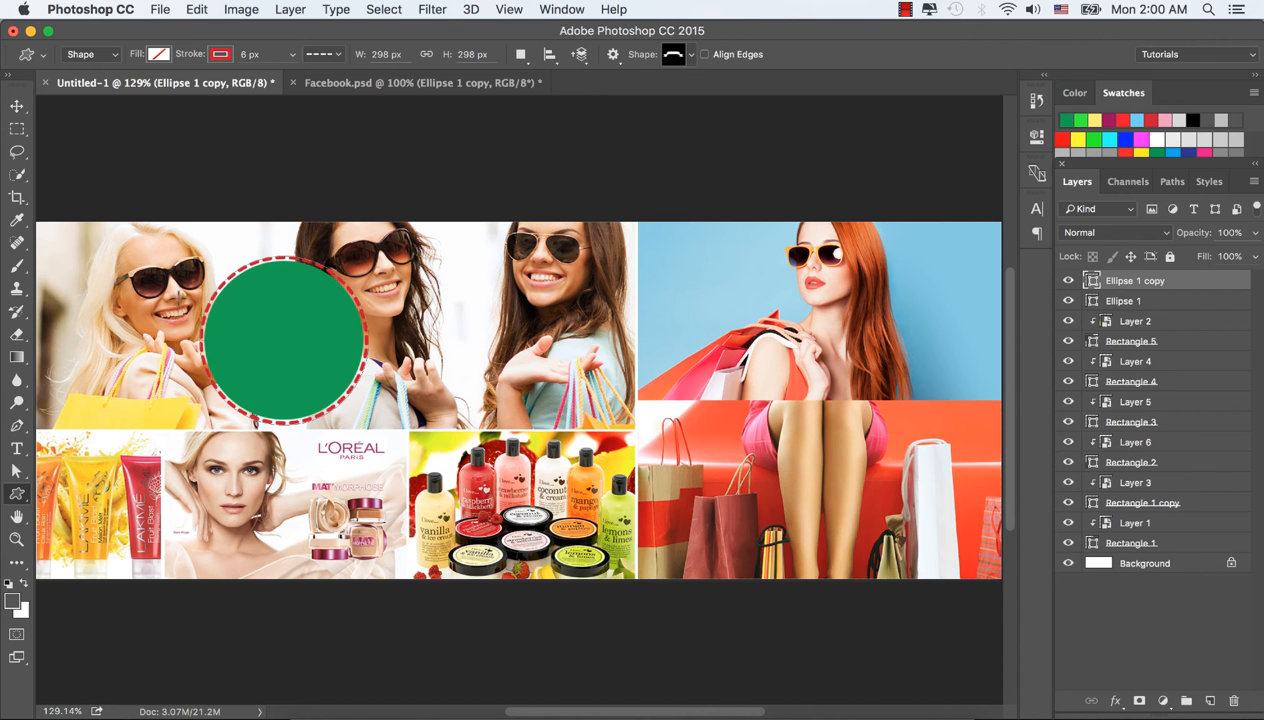
left_click_drag(182, 304, 408, 389)
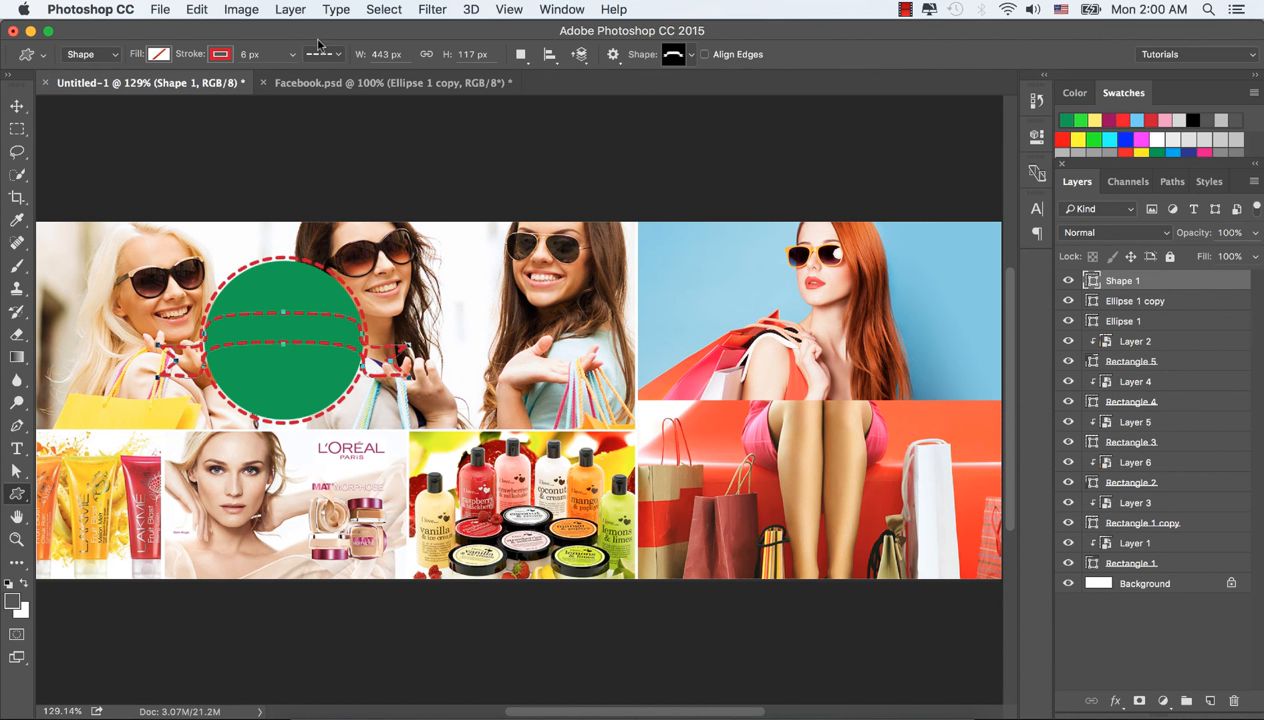
Step: Remove the ribbon banner's stroke and fill it with red
left_click(220, 54)
left_click(146, 88)
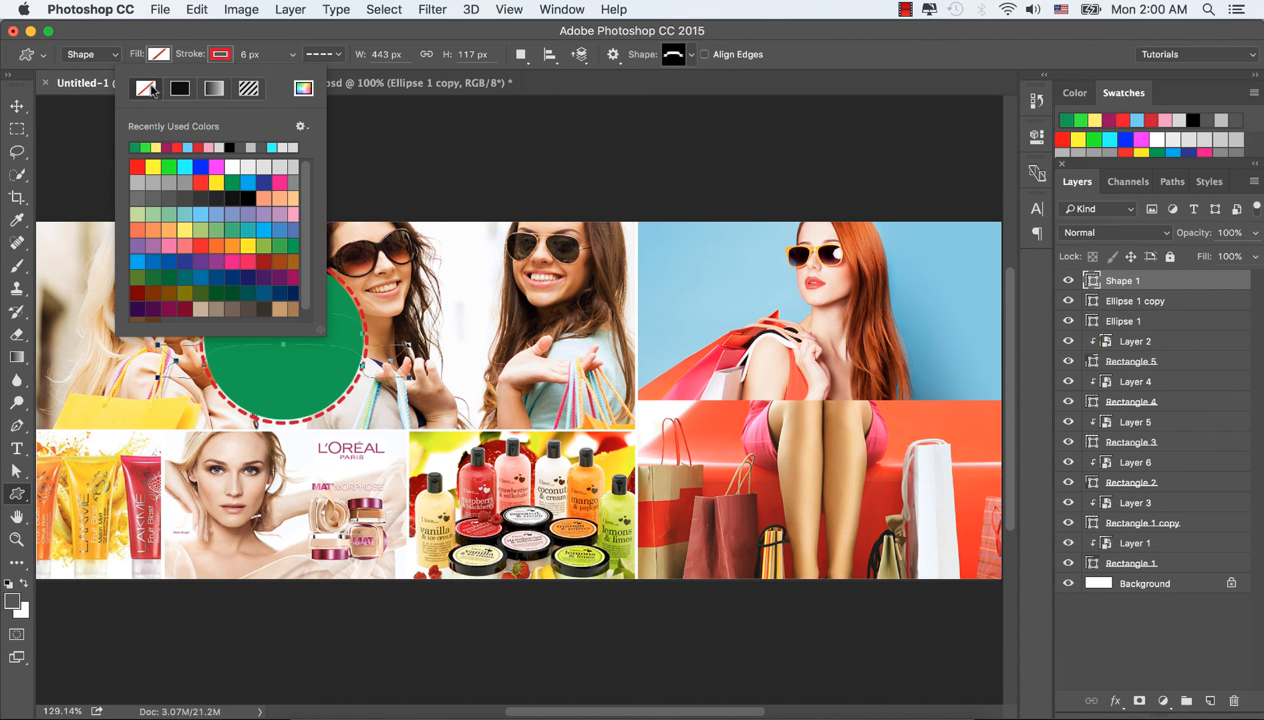
left_click(222, 56)
left_click(160, 55)
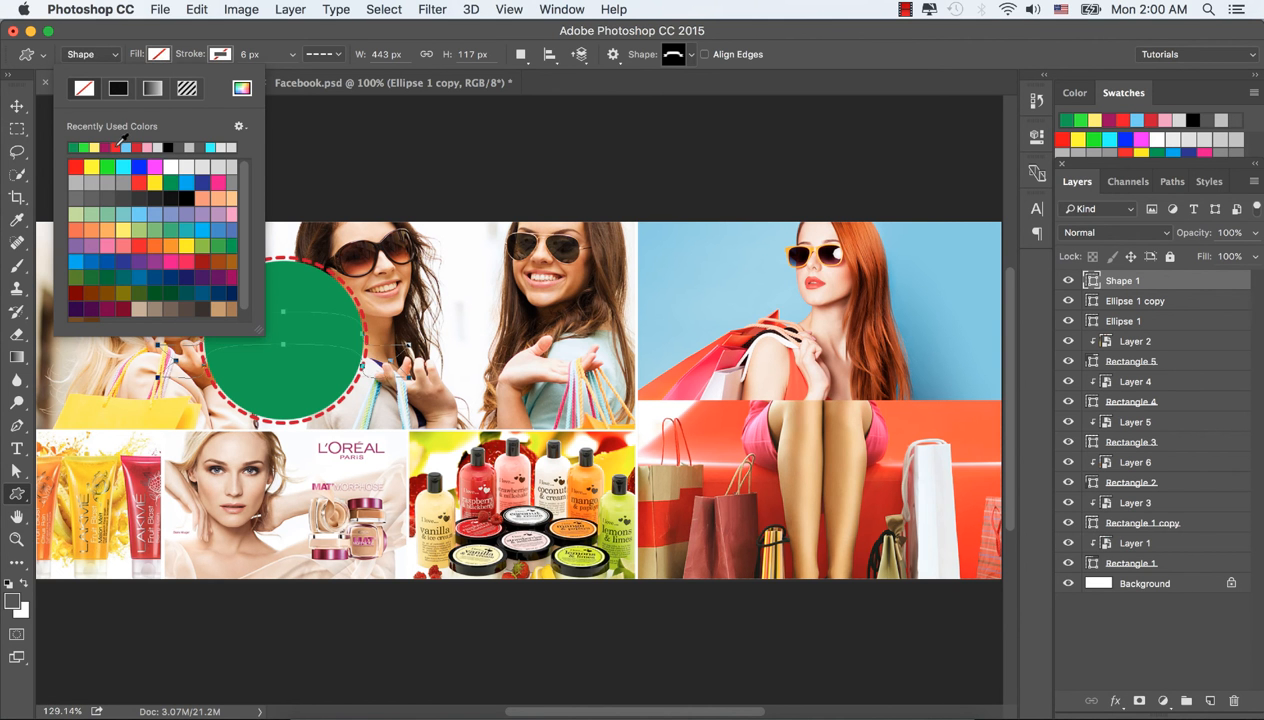
left_click(116, 148)
left_click(112, 58)
left_click(112, 58)
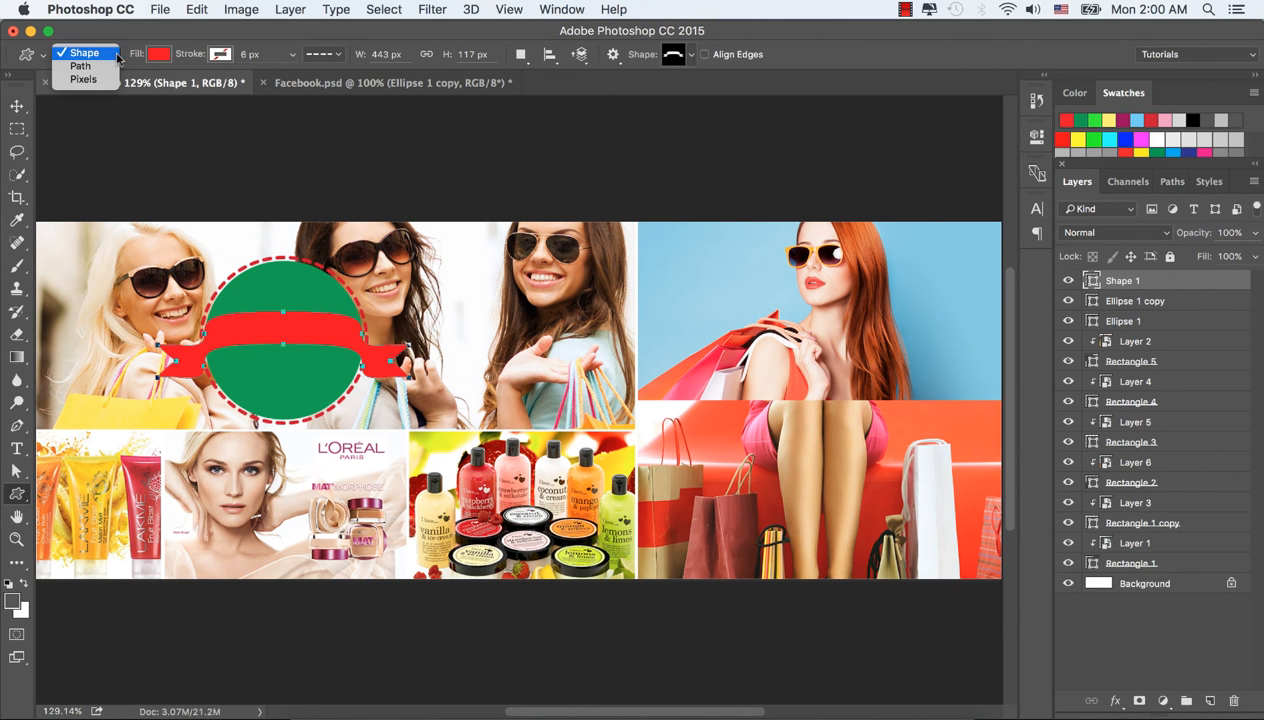
Step: Nudge the red ribbon banner slightly down and to the left so it sits centred across the green circle
left_click(17, 107)
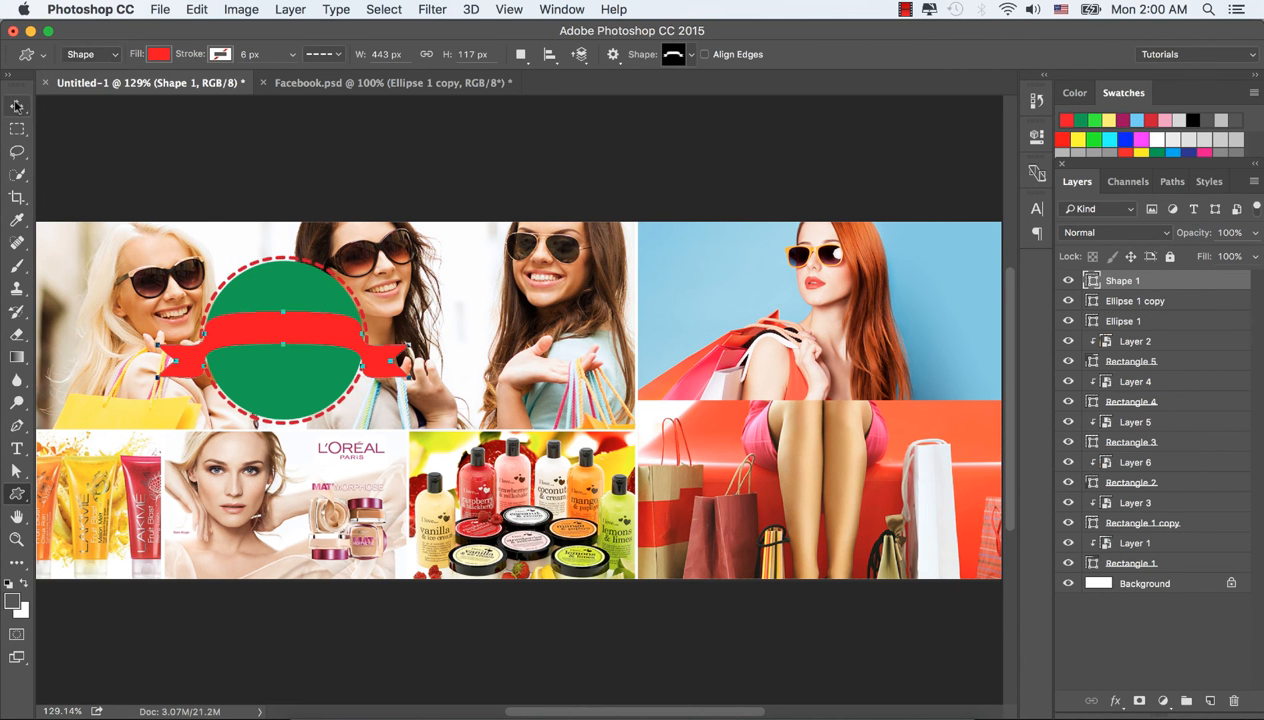
left_click(17, 106)
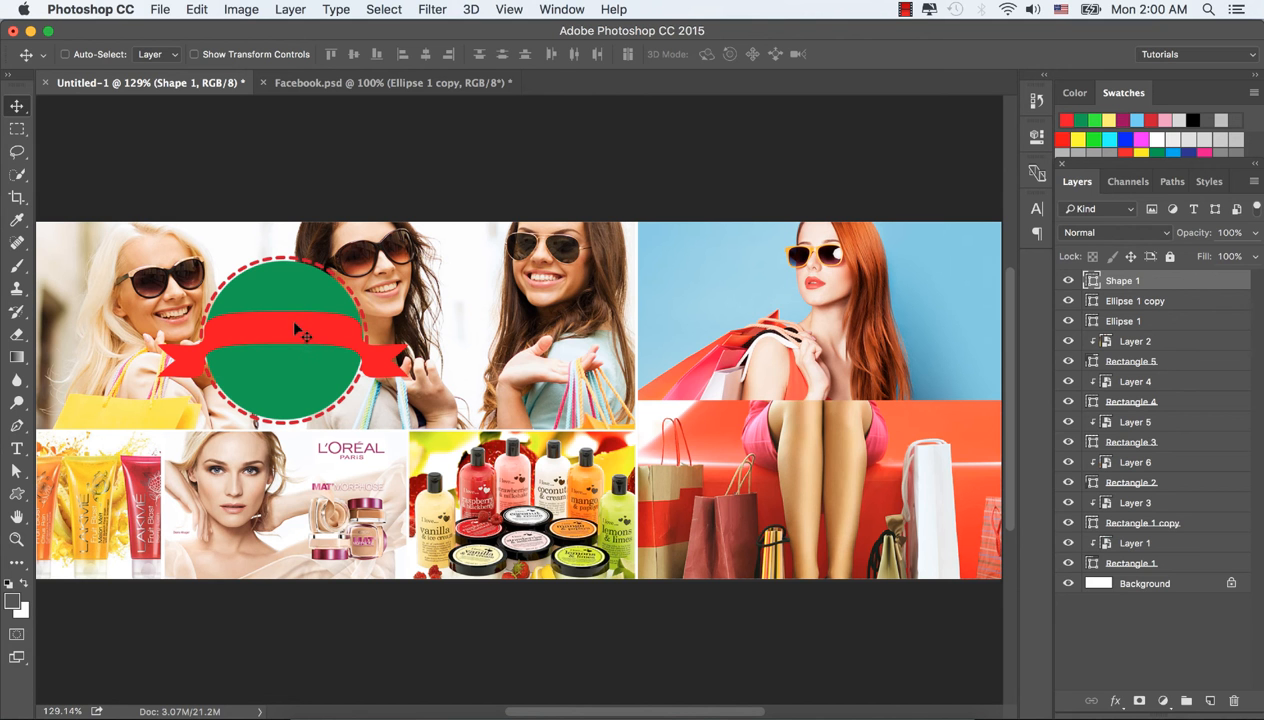
left_click_drag(295, 330, 294, 332)
key("Left")
key("Left")
key("Left")
key("Left")
key("Down")
key("Down")
key("Down")
key("Down")
key("Down")
key("Down")
key("Down")
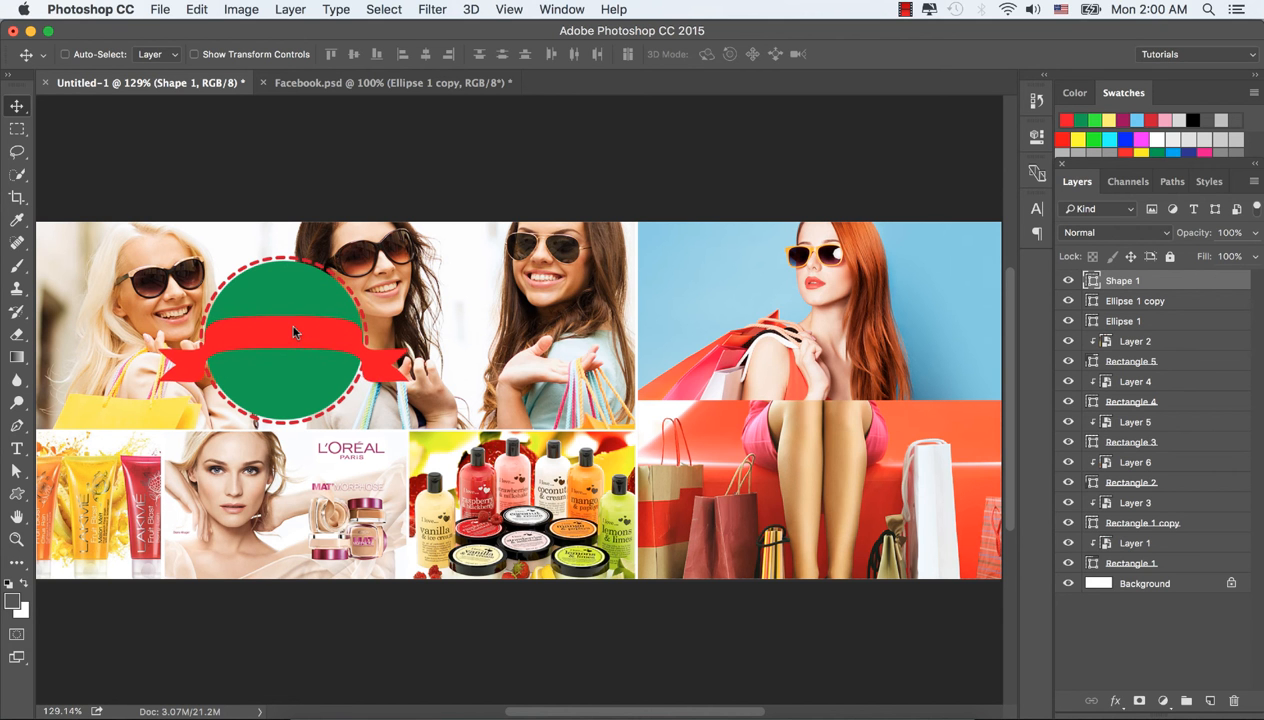
key("Down")
key("Down")
key("Down")
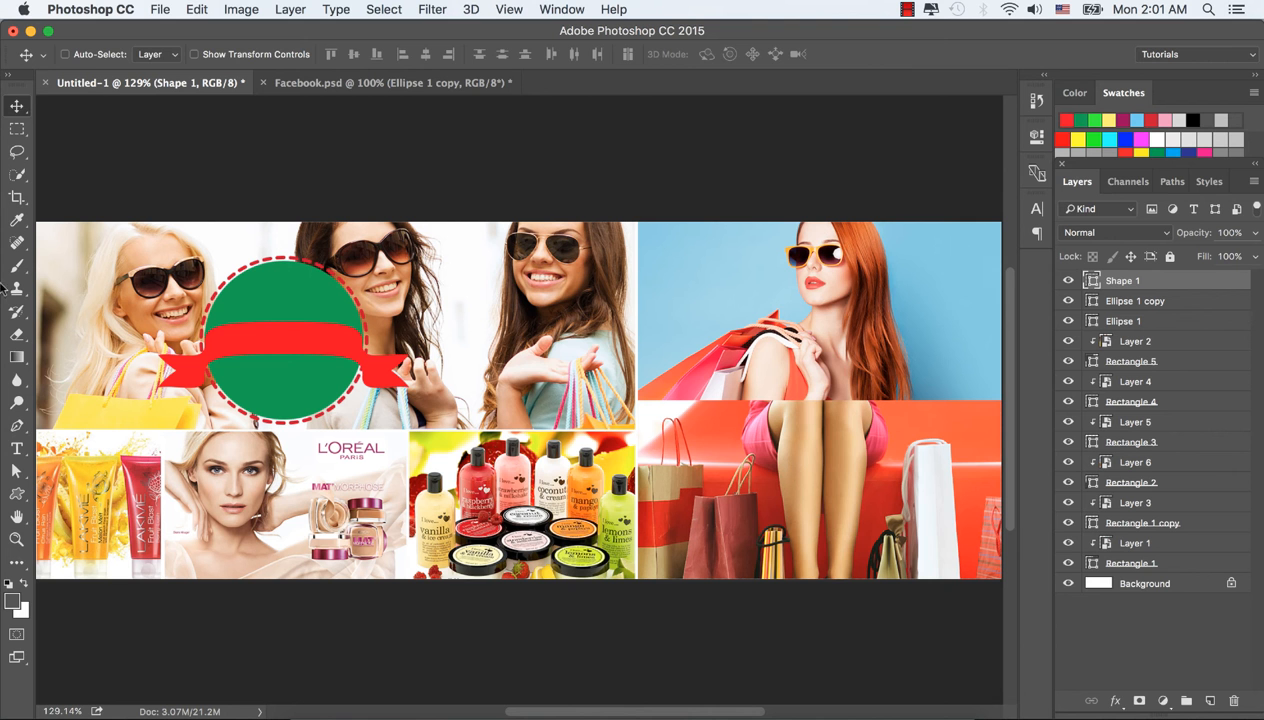
Step: Add the text "Sales" in red Britannic Bold at 50 px and centre it in the upper part of the green circle
left_click(17, 448)
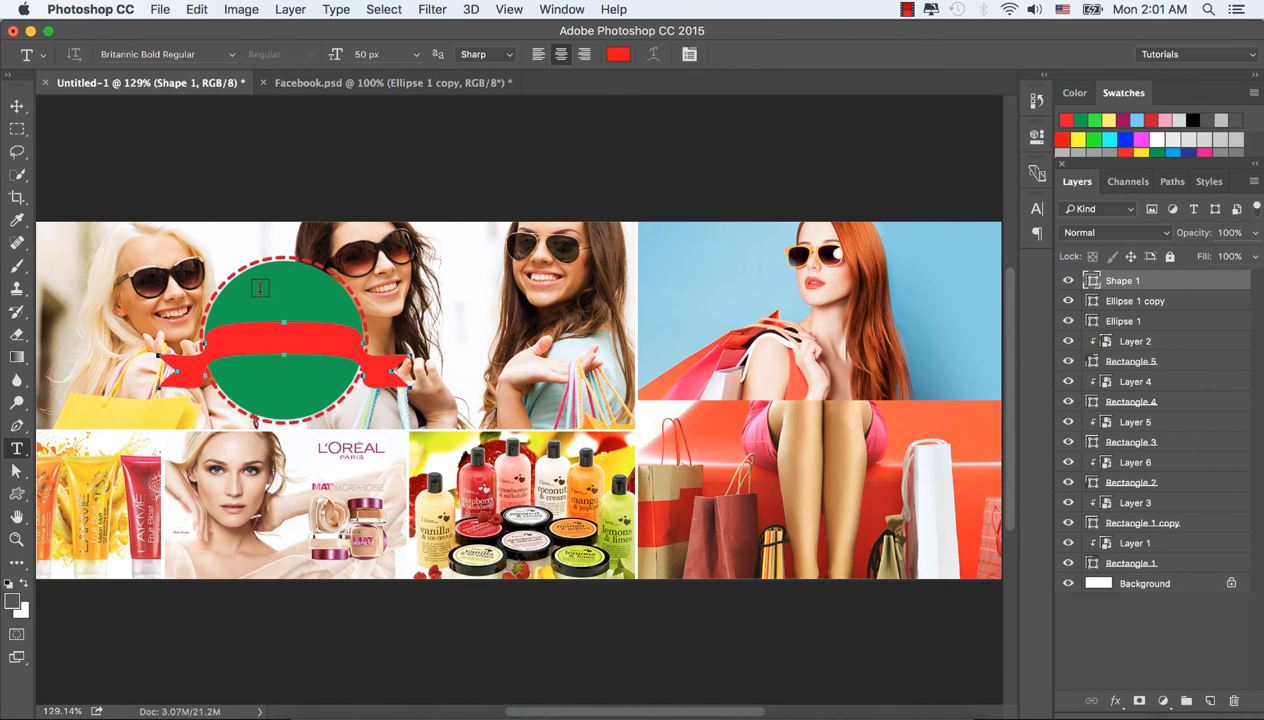
left_click(270, 292)
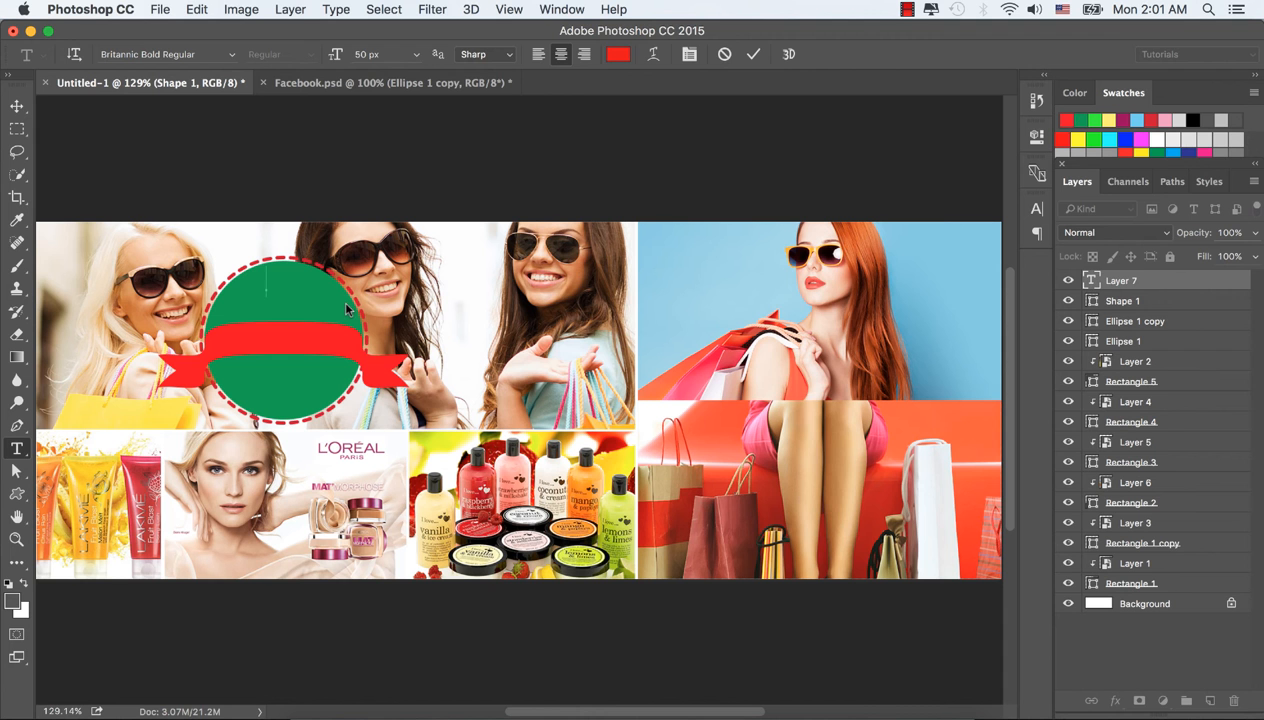
type("Sales")
left_click(346, 305)
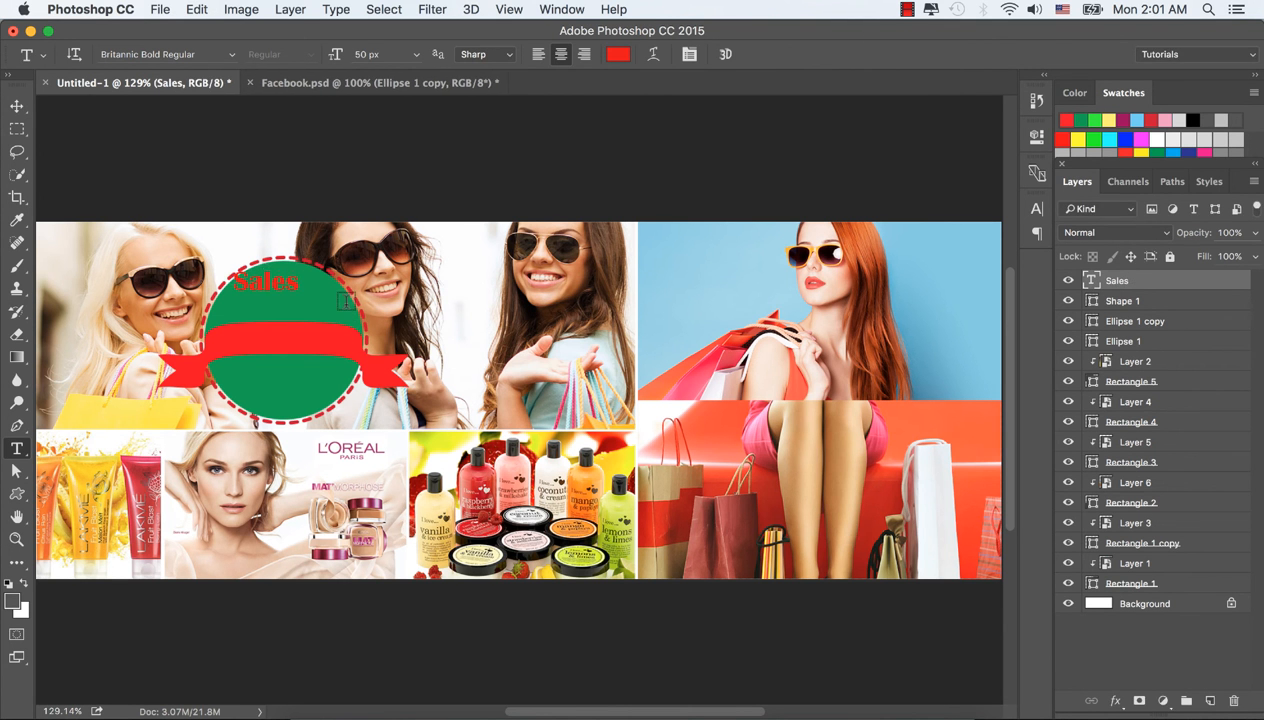
left_click(17, 106)
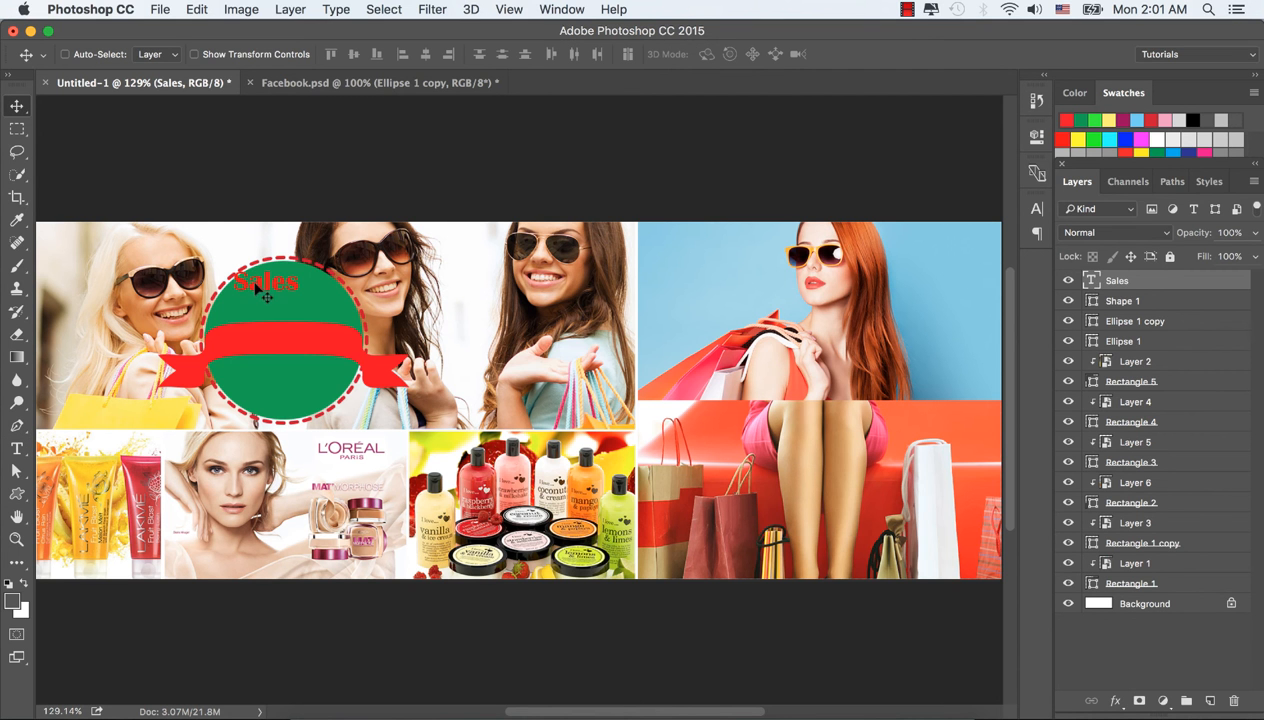
left_click_drag(256, 288, 274, 285)
Step: Add a separate text "Point" in the same style and align it directly beneath "Sales", above the banner
left_click(17, 448)
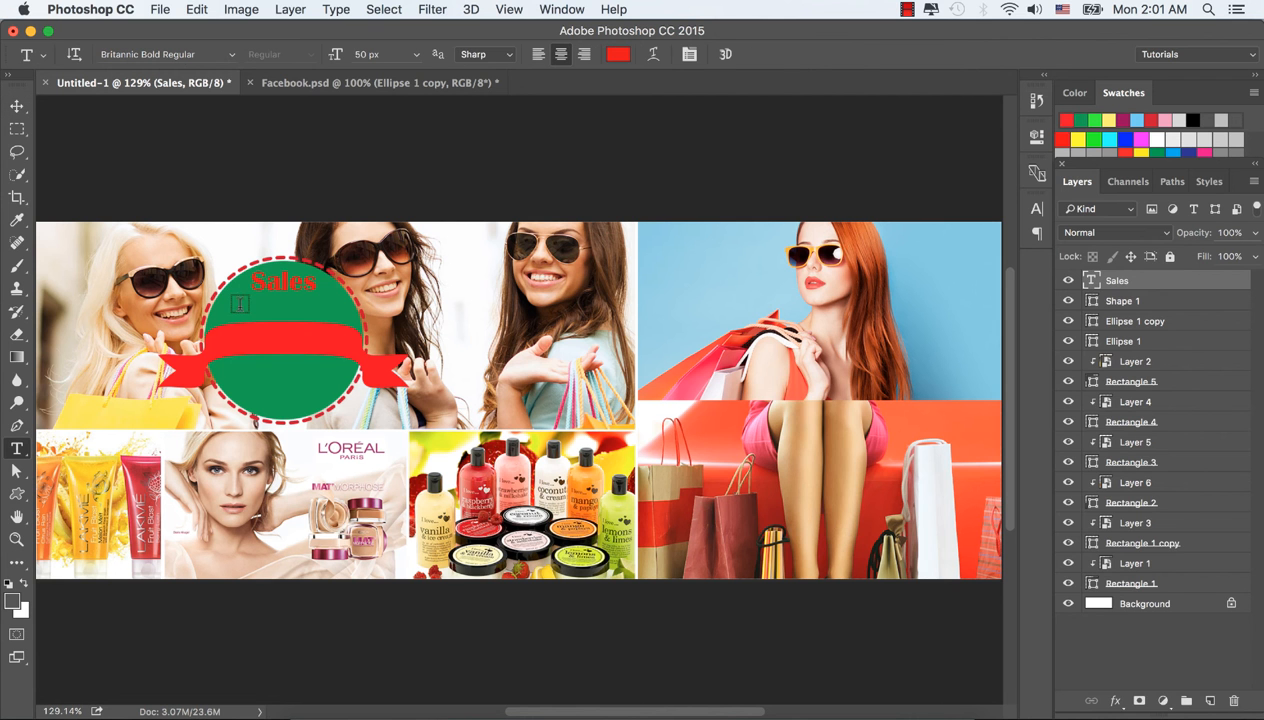
left_click(242, 306)
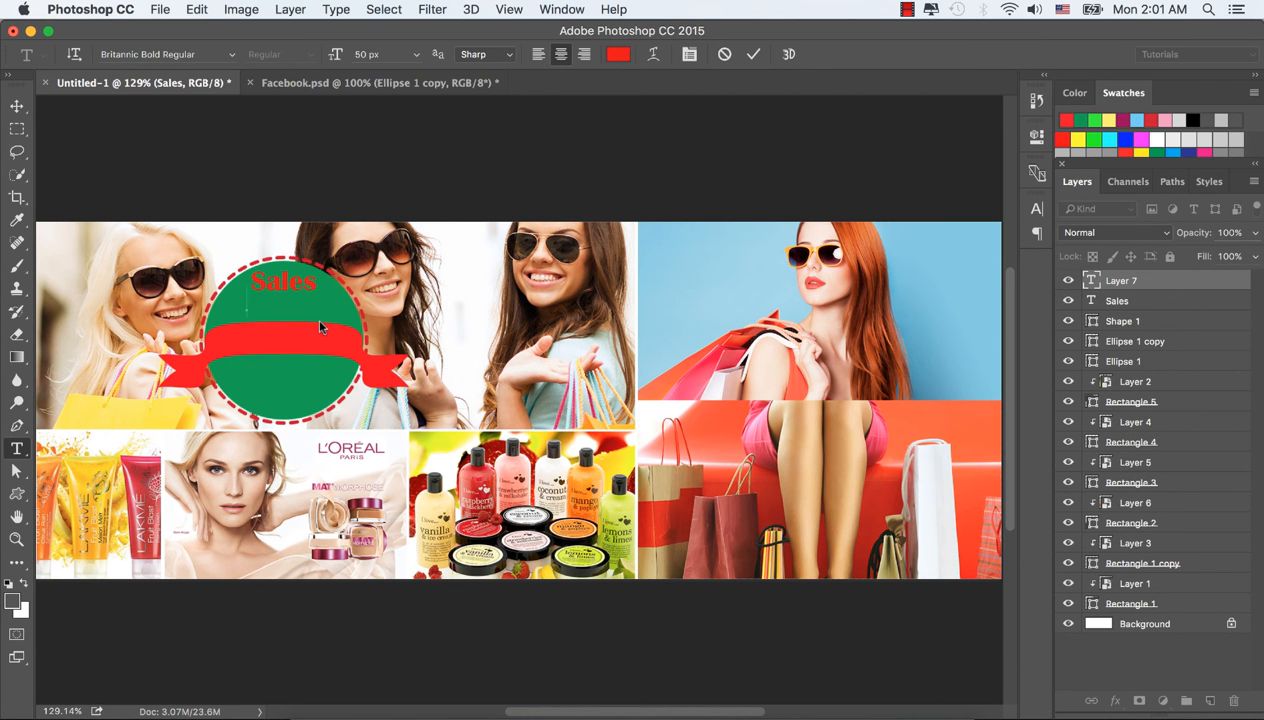
type("Point")
key("super+Return")
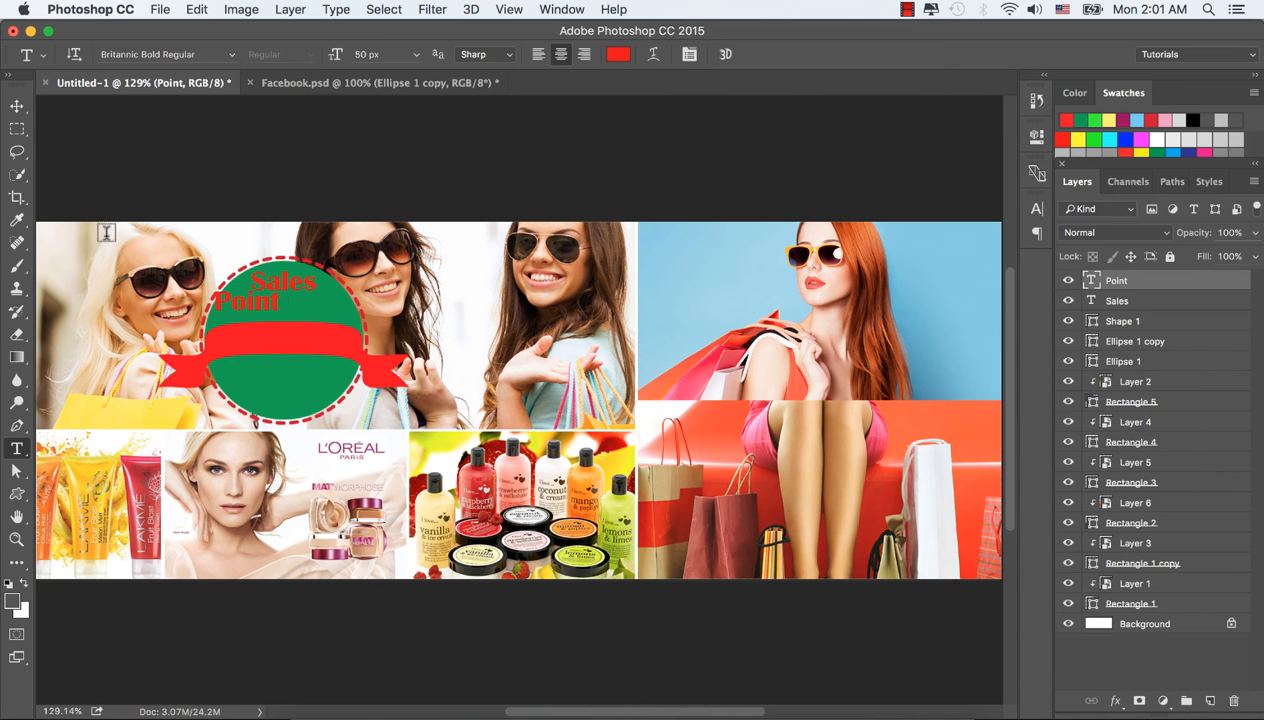
left_click(17, 106)
left_click_drag(265, 309, 284, 306)
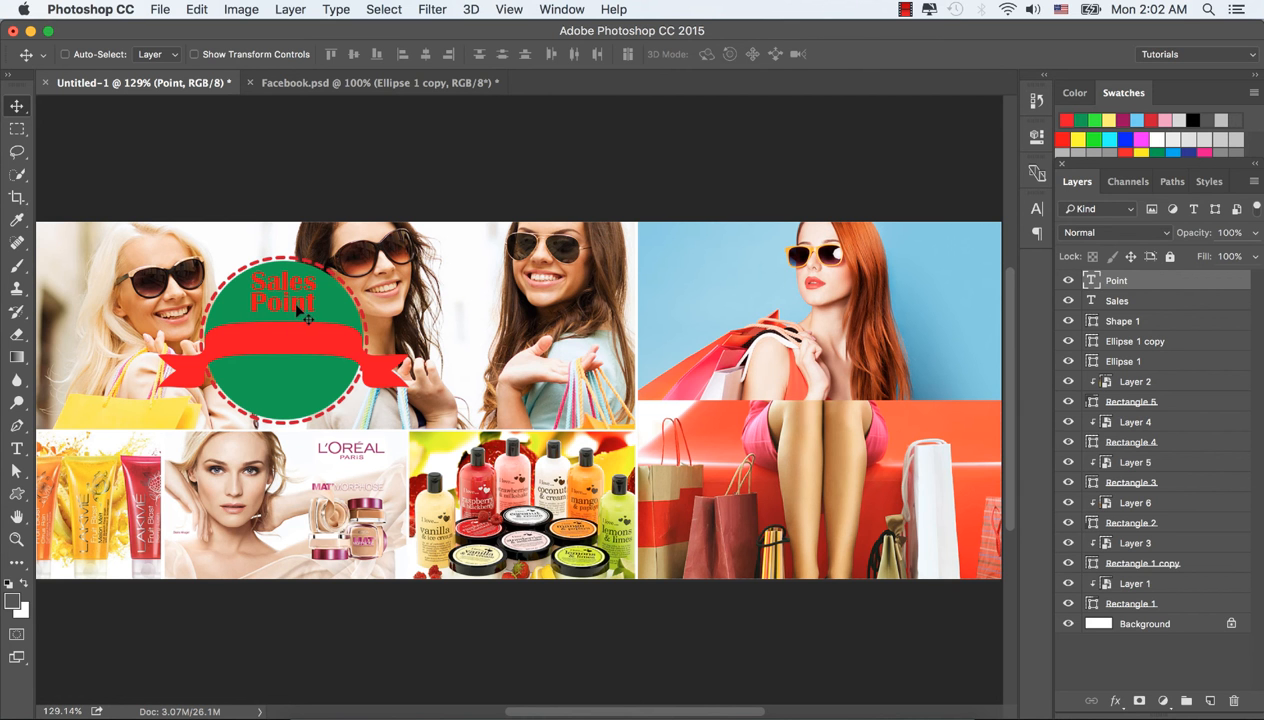
Step: Increase the "Point" text size to 58 px and shift the word slightly down to fit under "Sales"
left_click(1037, 210)
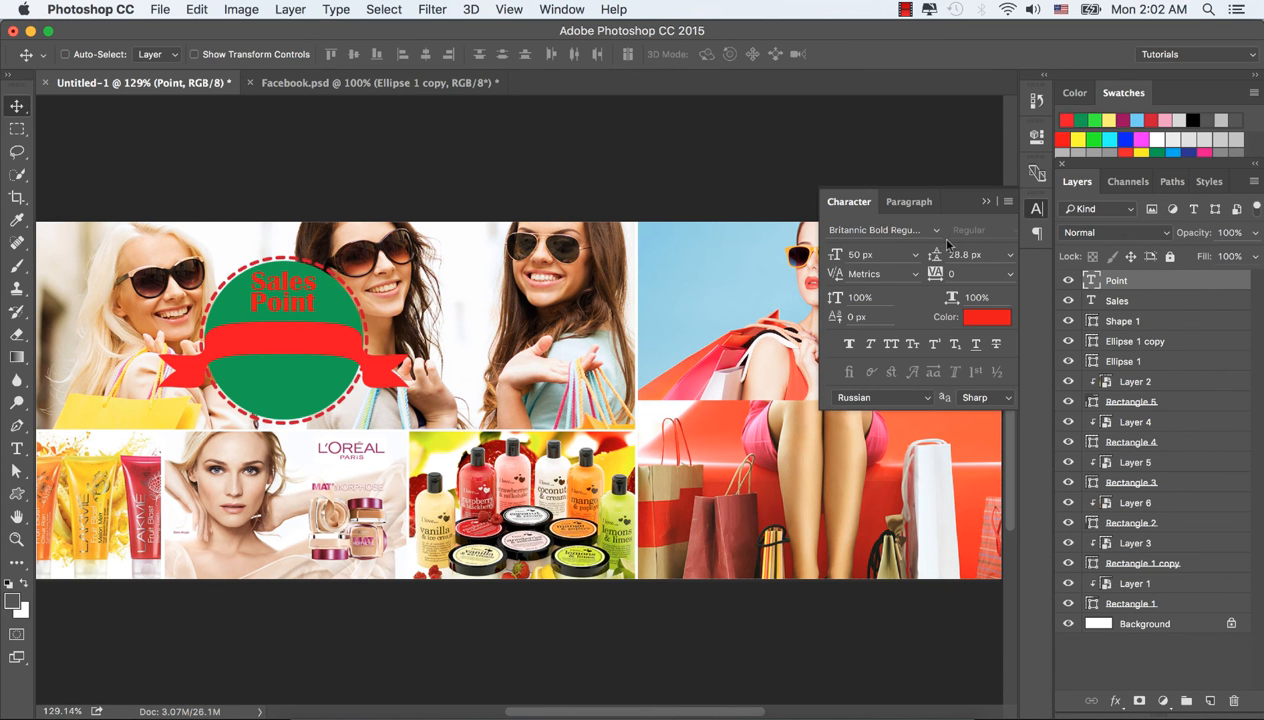
left_click_drag(822, 263, 841, 262)
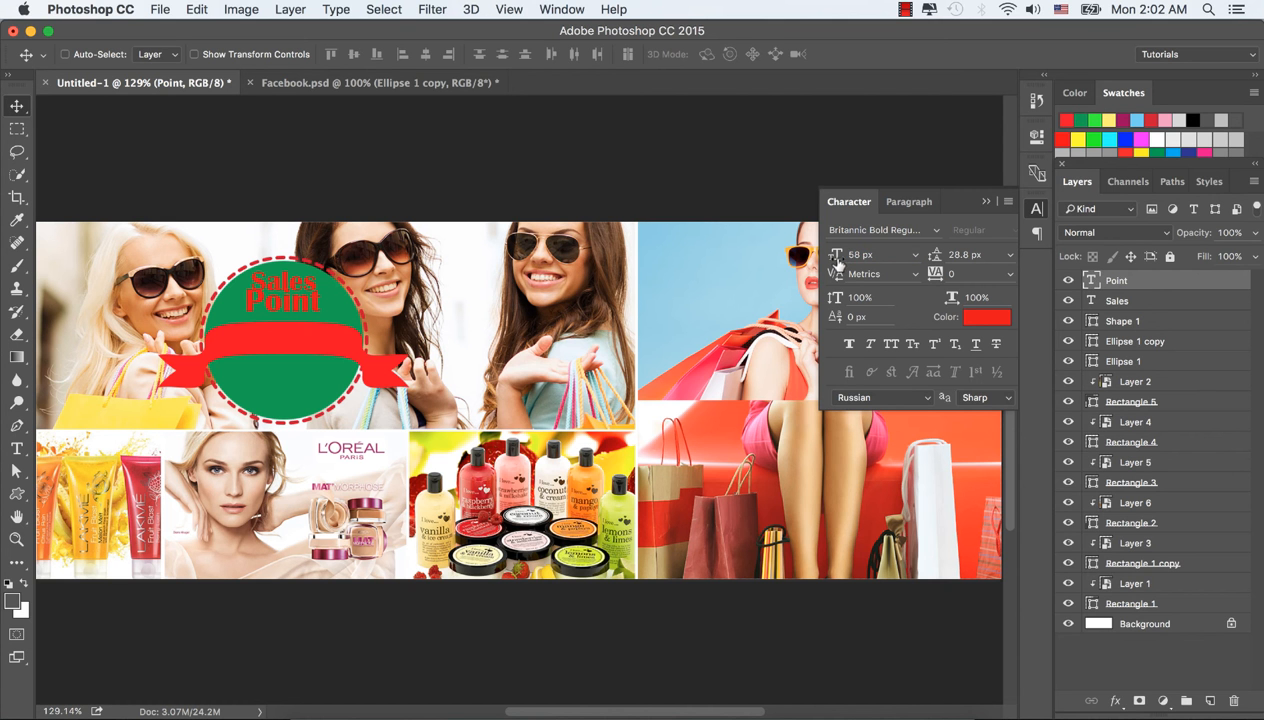
left_click(986, 201)
left_click_drag(289, 308, 285, 311)
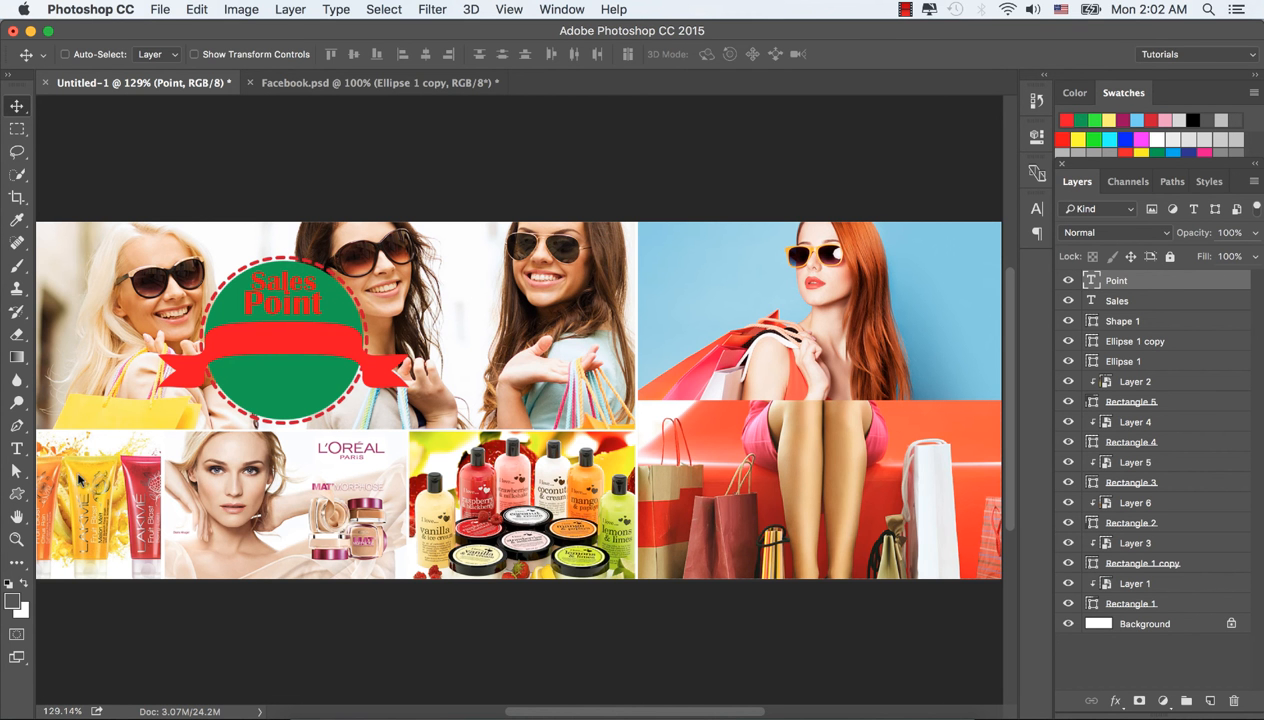
Step: Move the word "Point" slightly down and to the right so it sits clear beneath "Sales" in the green circle
left_click(16, 539)
left_click(283, 300)
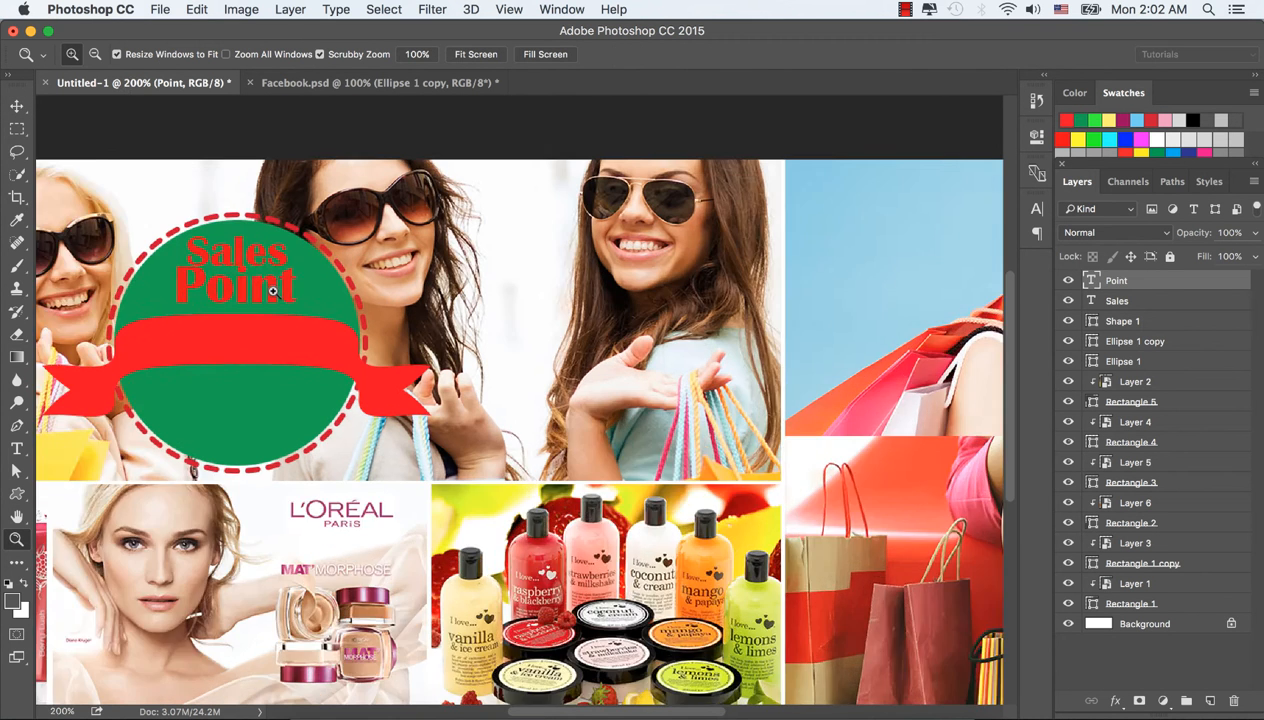
left_click(271, 289)
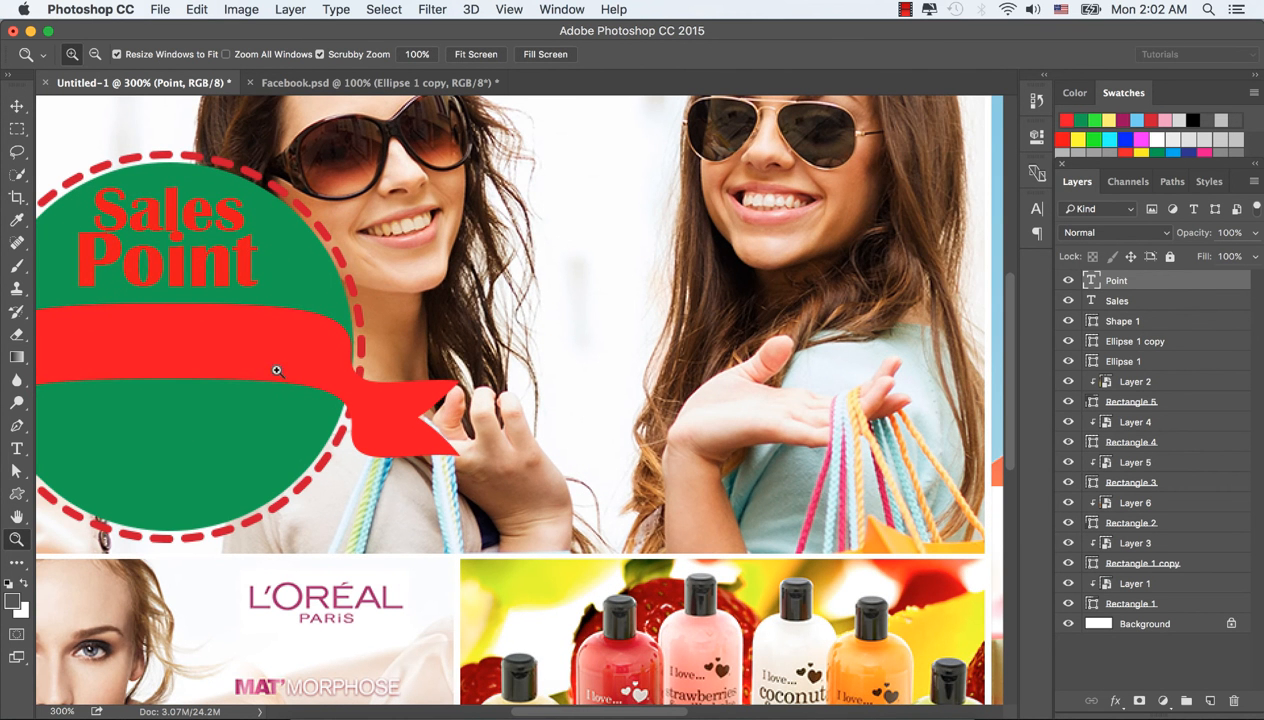
left_click_drag(255, 298, 431, 384)
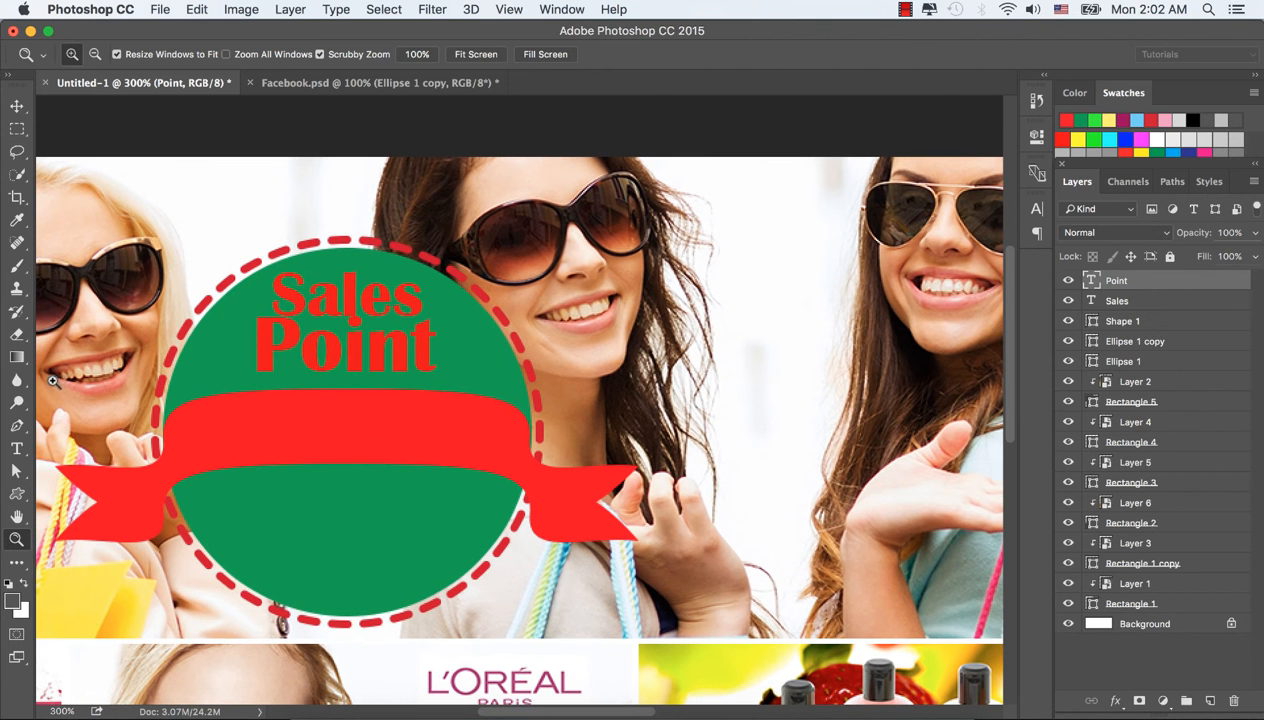
left_click(16, 106)
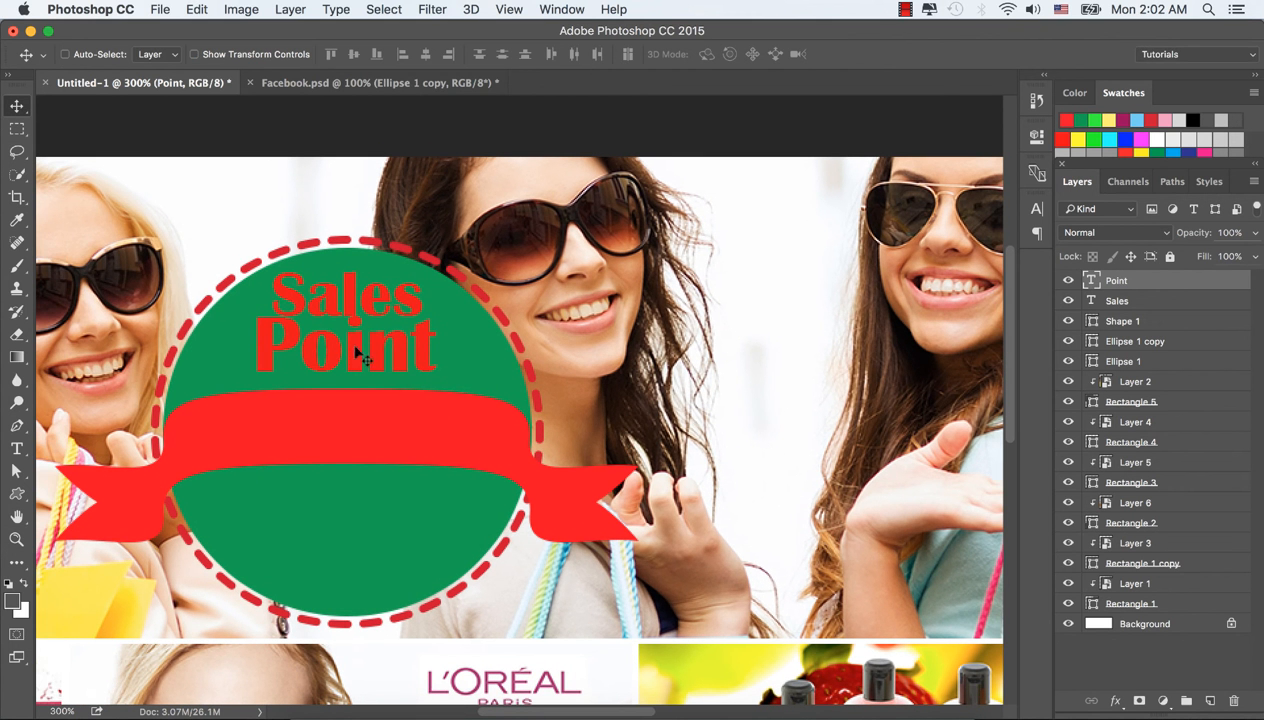
left_click_drag(356, 352, 386, 370)
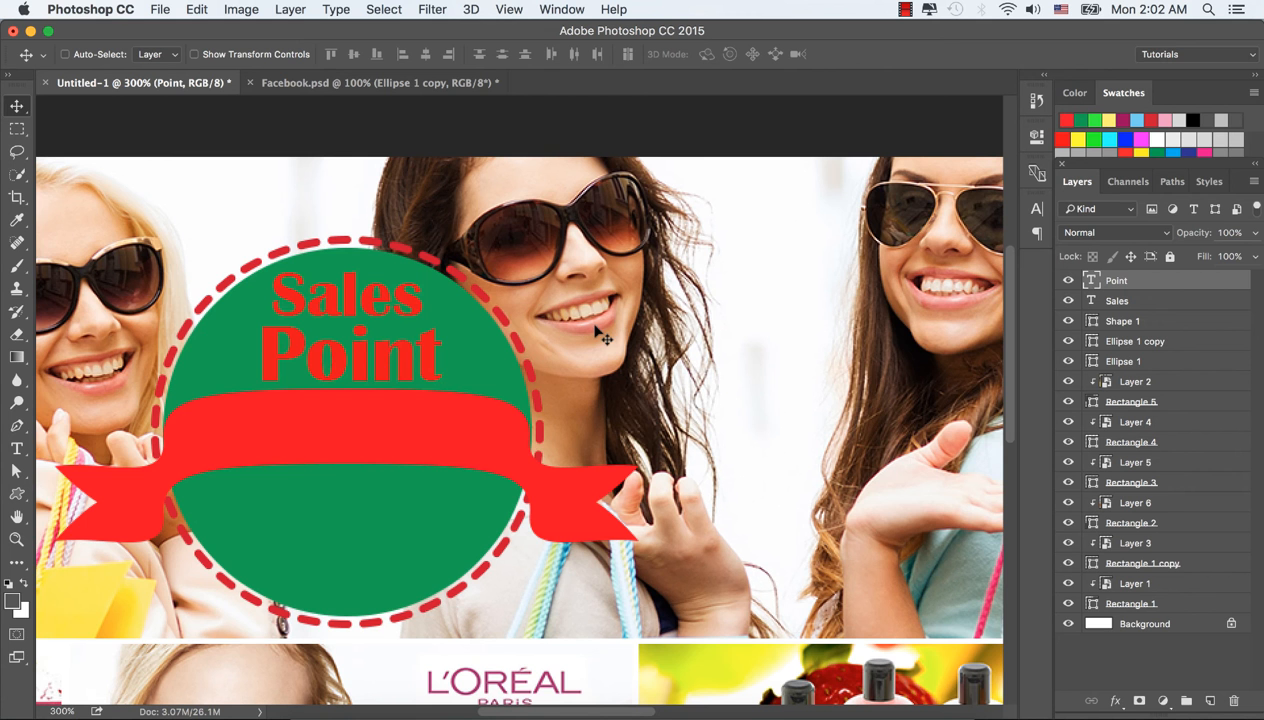
key("super+0")
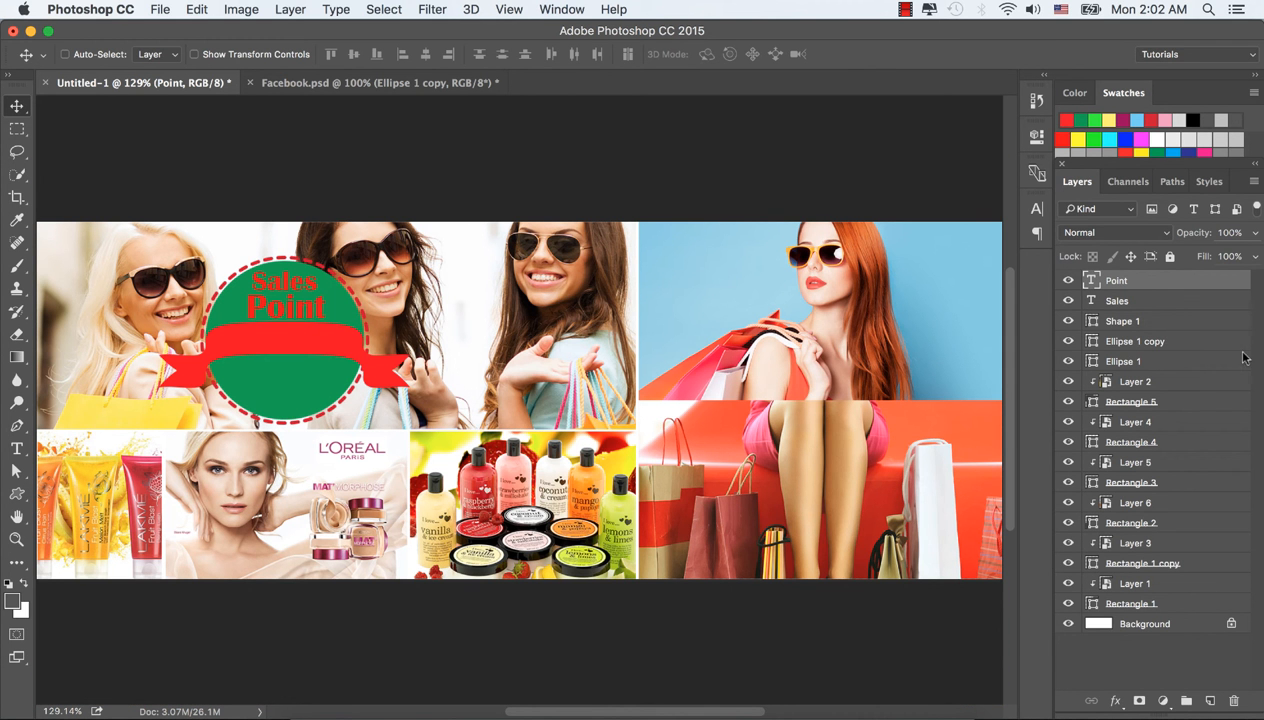
Step: Recolour both the "Sales" and "Point" texts in the badge to black (000000)
left_click(1135, 302, "super")
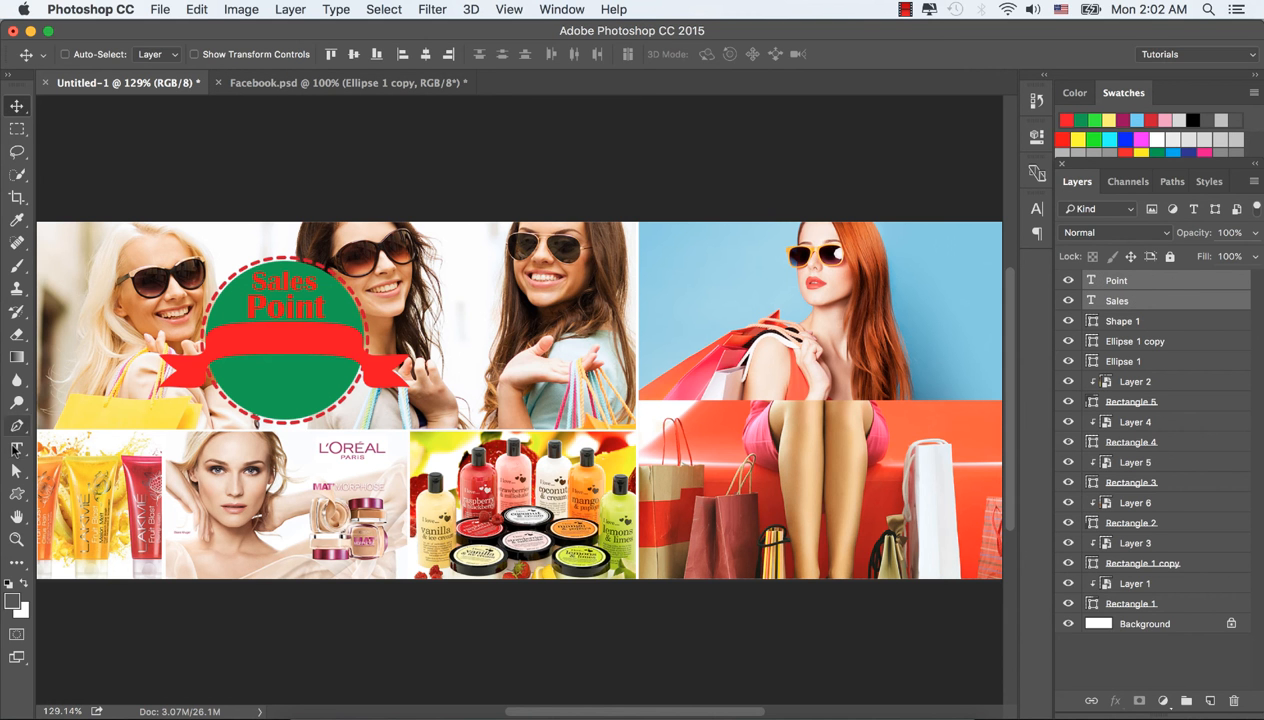
left_click(16, 448)
left_click(617, 56)
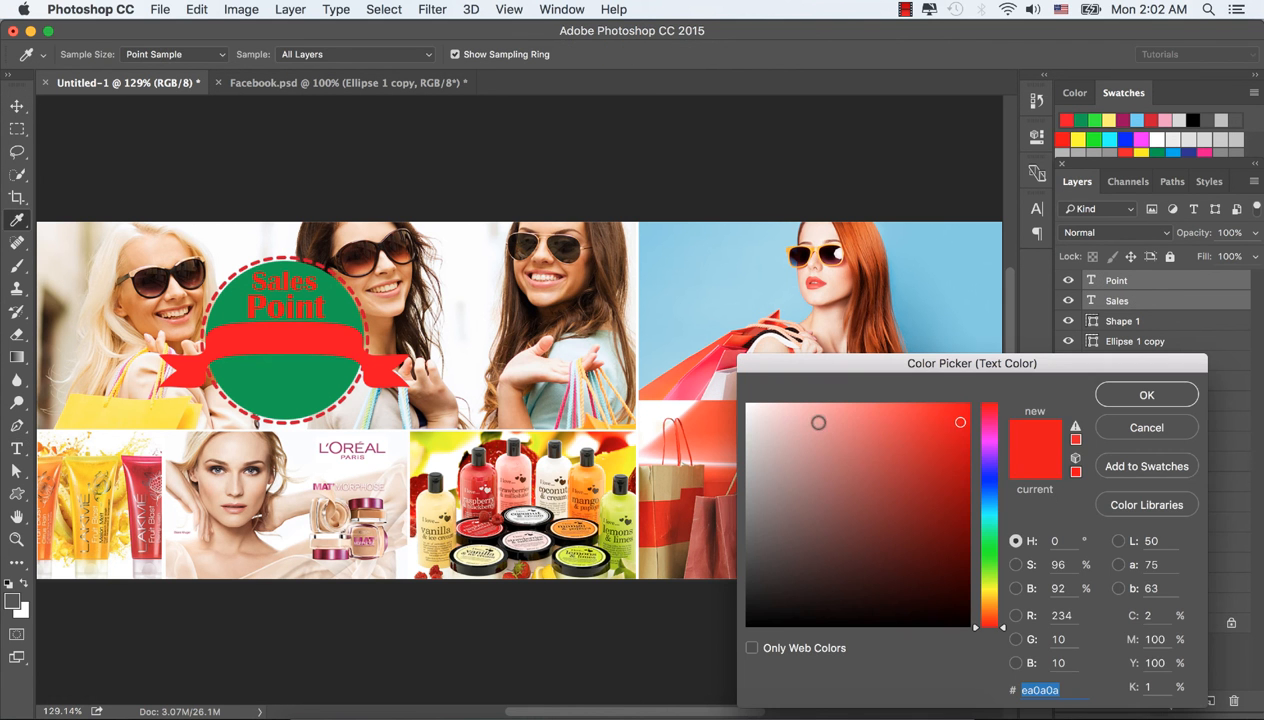
mouse_move(870, 441)
left_mouse_down()
mouse_move(934, 562)
mouse_move(996, 641)
left_mouse_up()
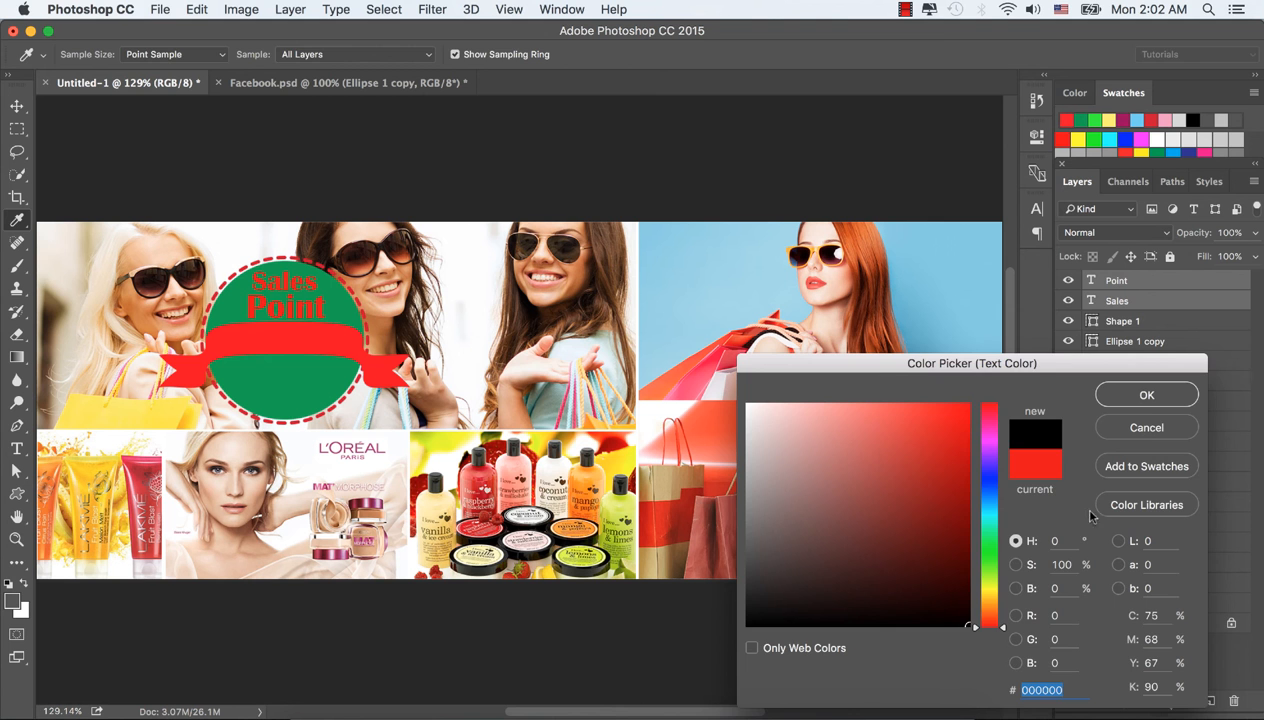
left_click(1147, 398)
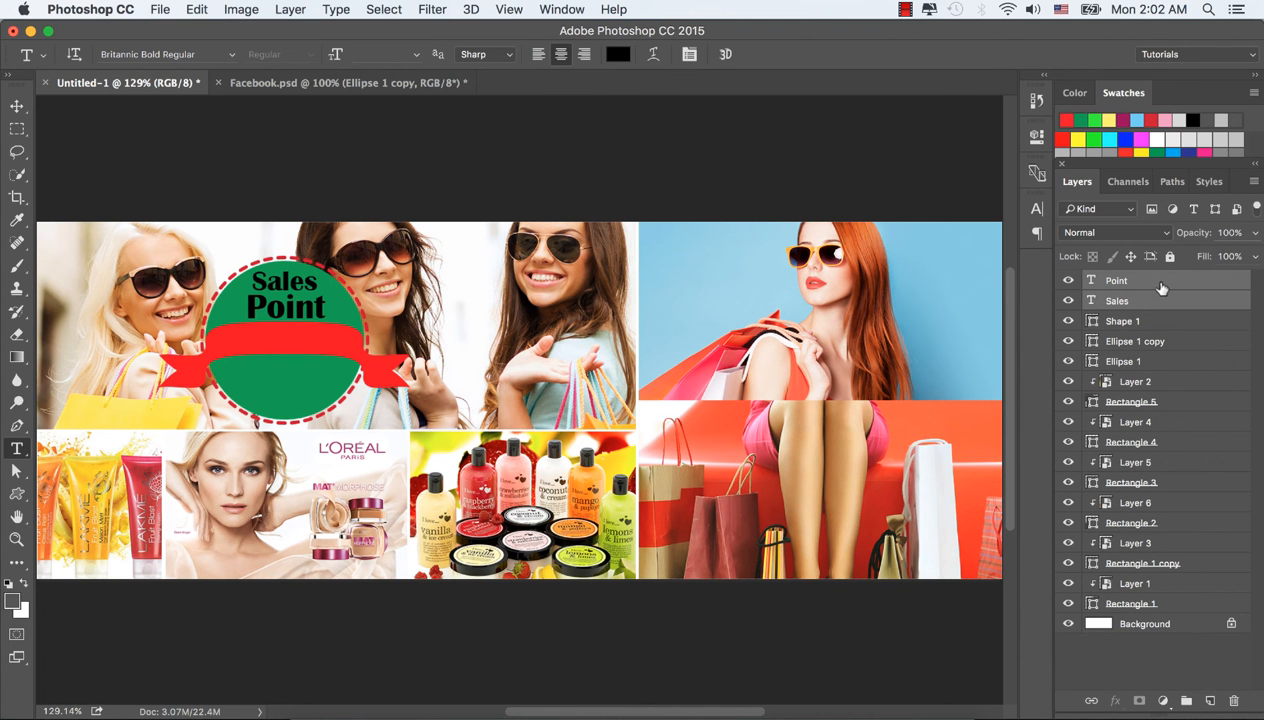
Step: Add a black Britannic Bold text "Save 75%" above the "Point" layer and place it over the red ribbon
left_click(1147, 283)
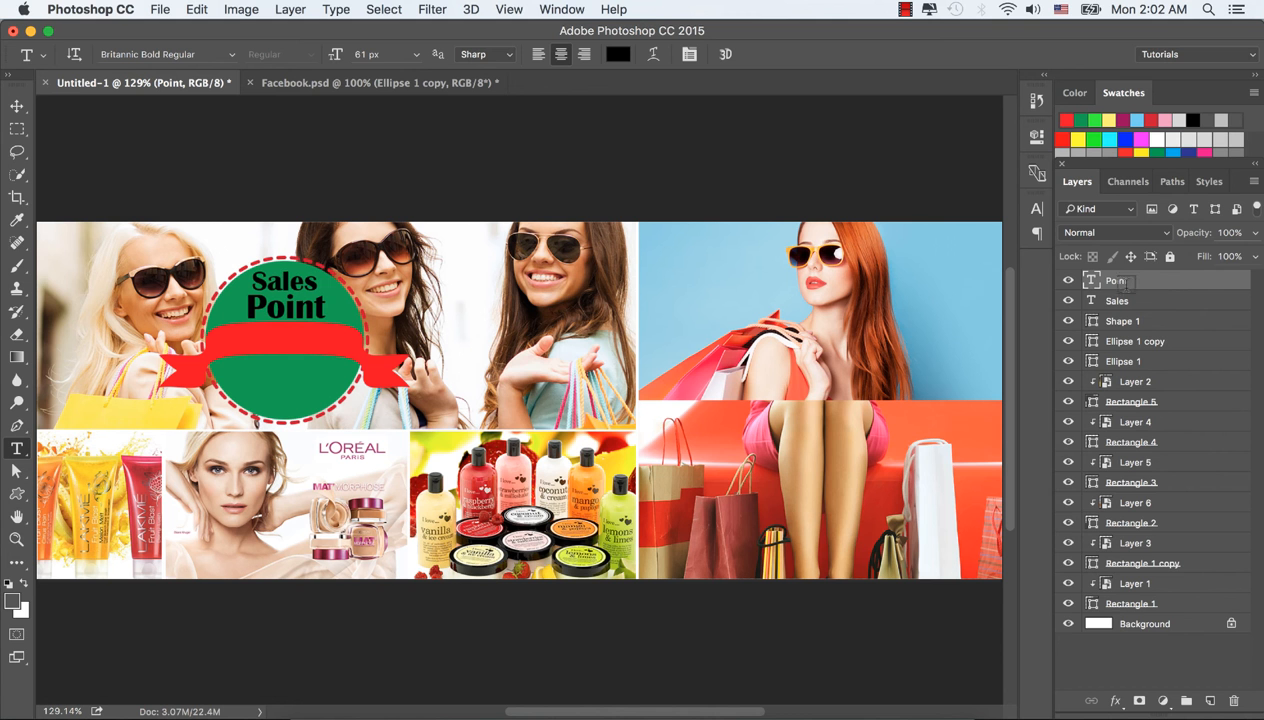
left_click(241, 340)
type("S")
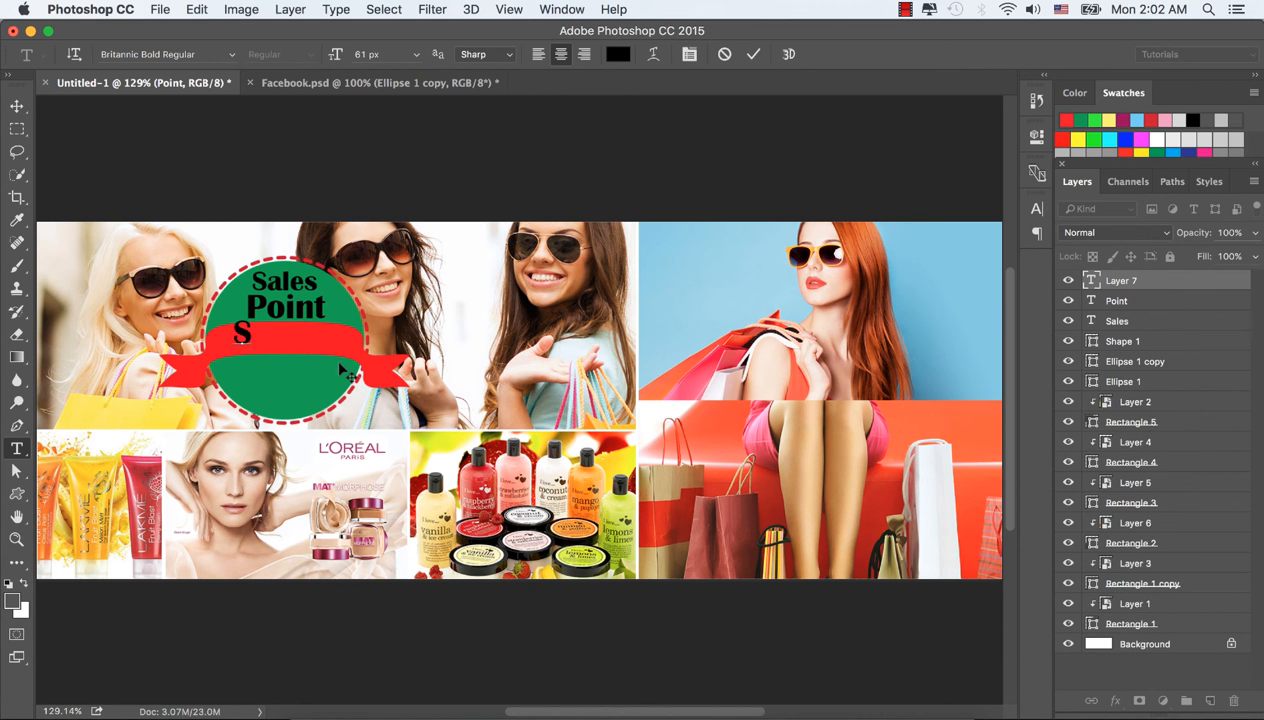
type("ave ")
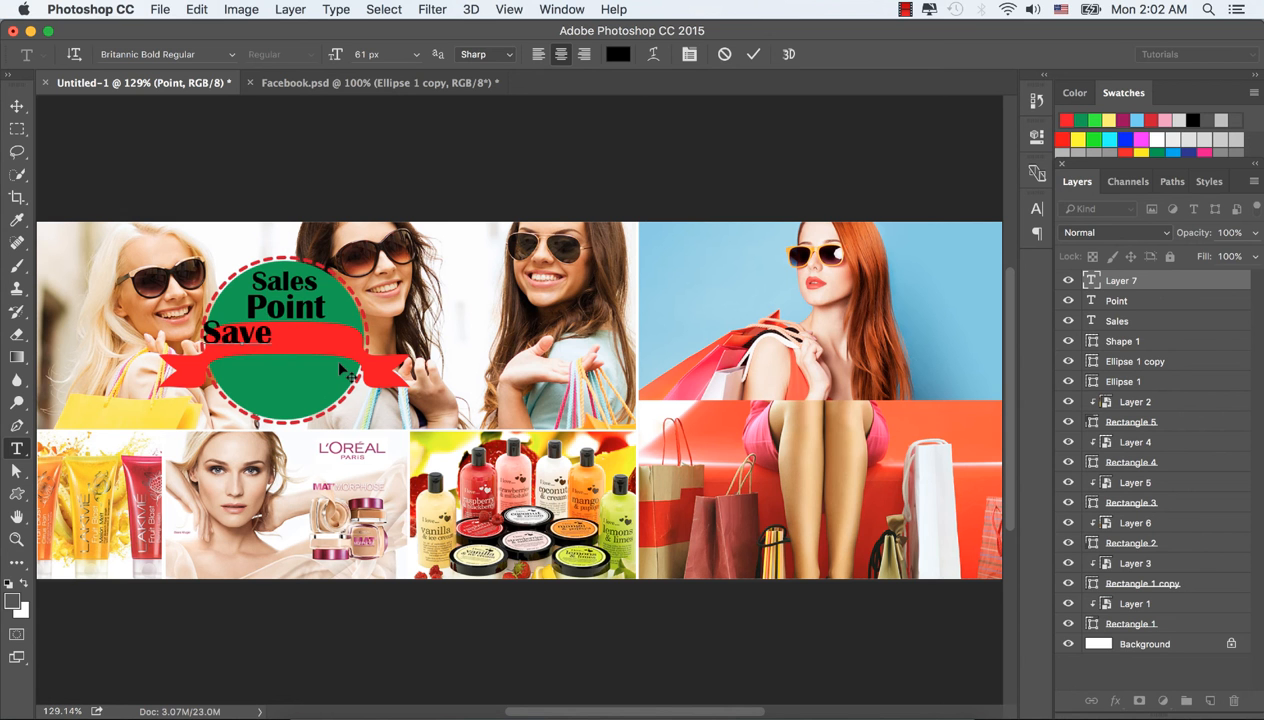
type("75%")
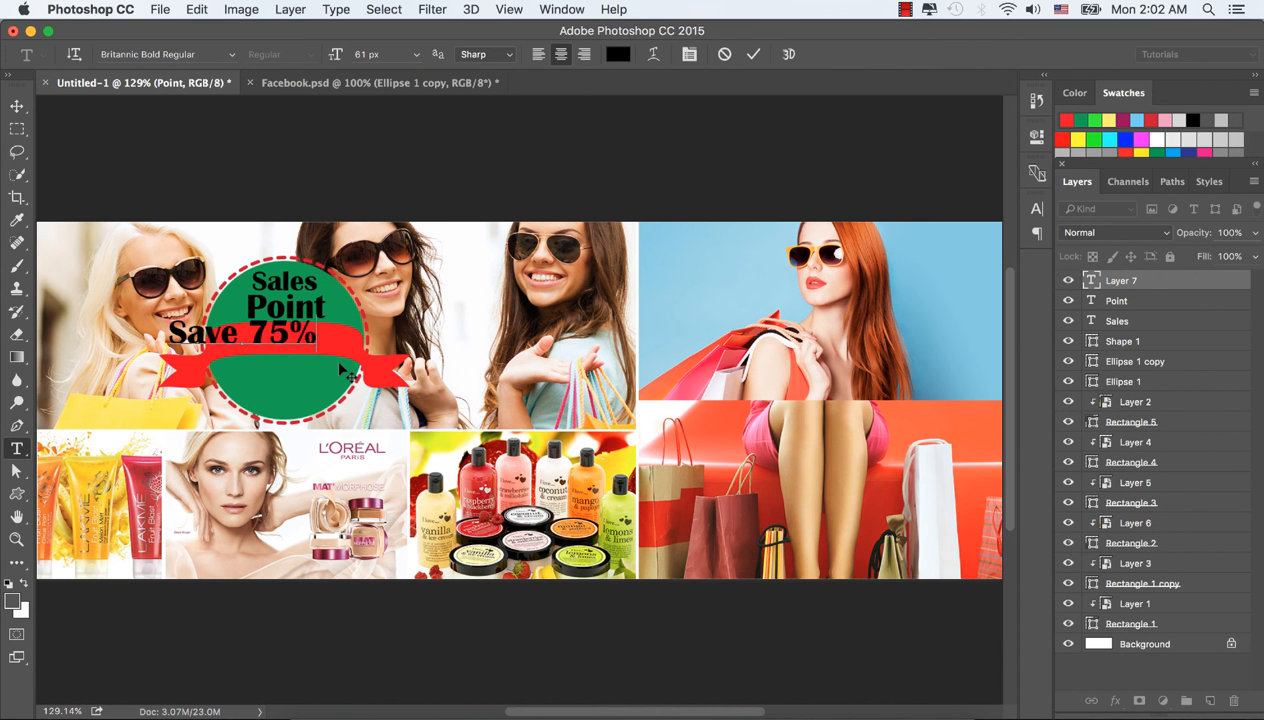
key("super+Return")
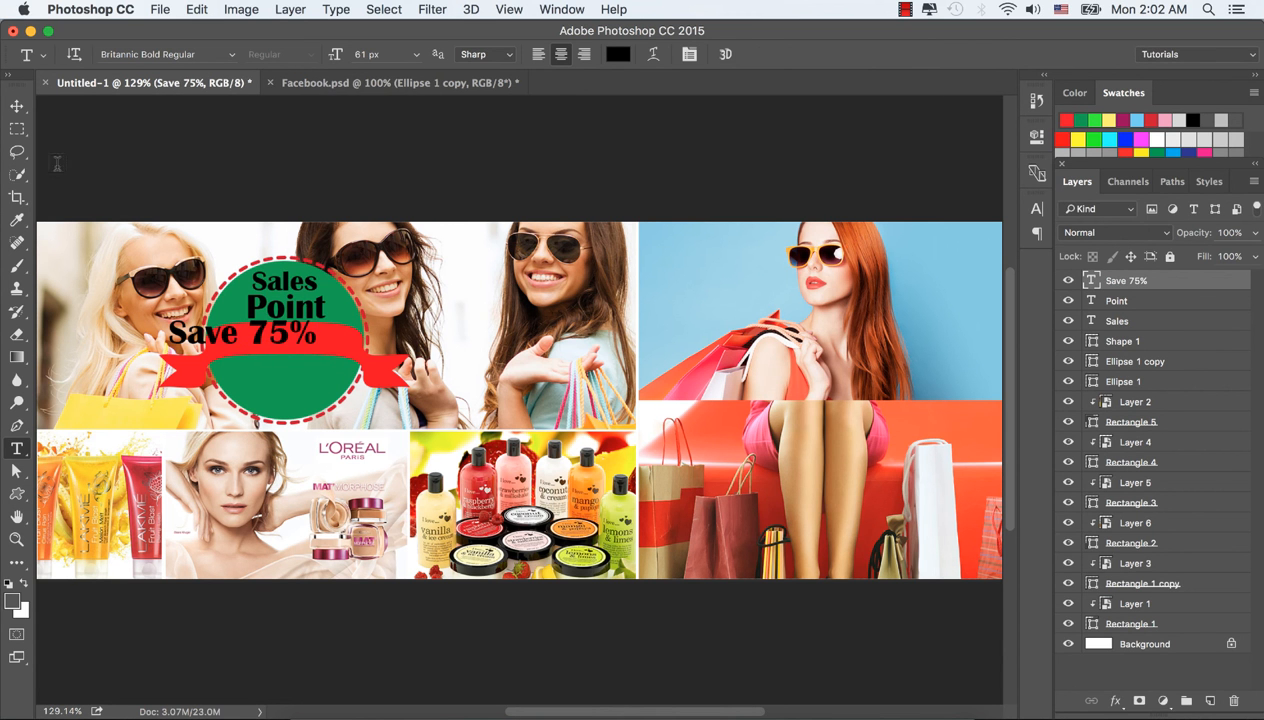
left_click(17, 106)
left_click_drag(204, 337, 259, 345)
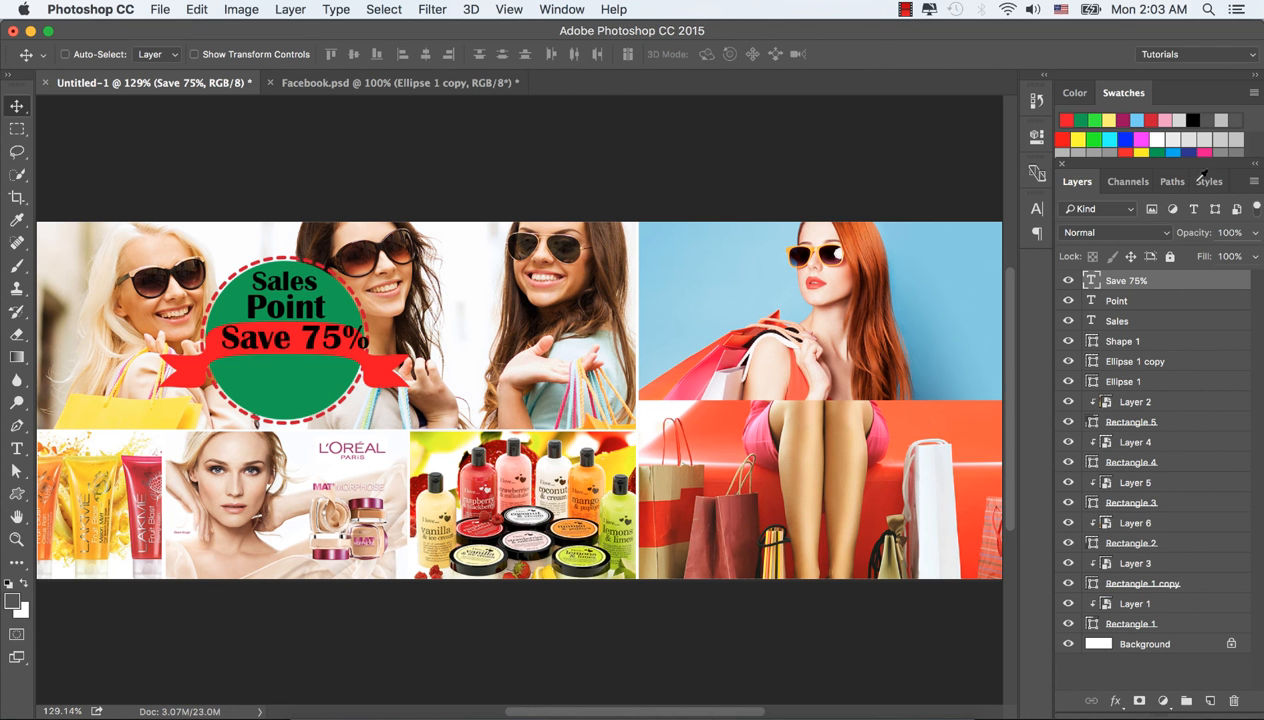
Step: Set the "Save 75%" text size to 45 px and shift it left to centre it on the ribbon
left_click(1037, 210)
left_click(829, 256)
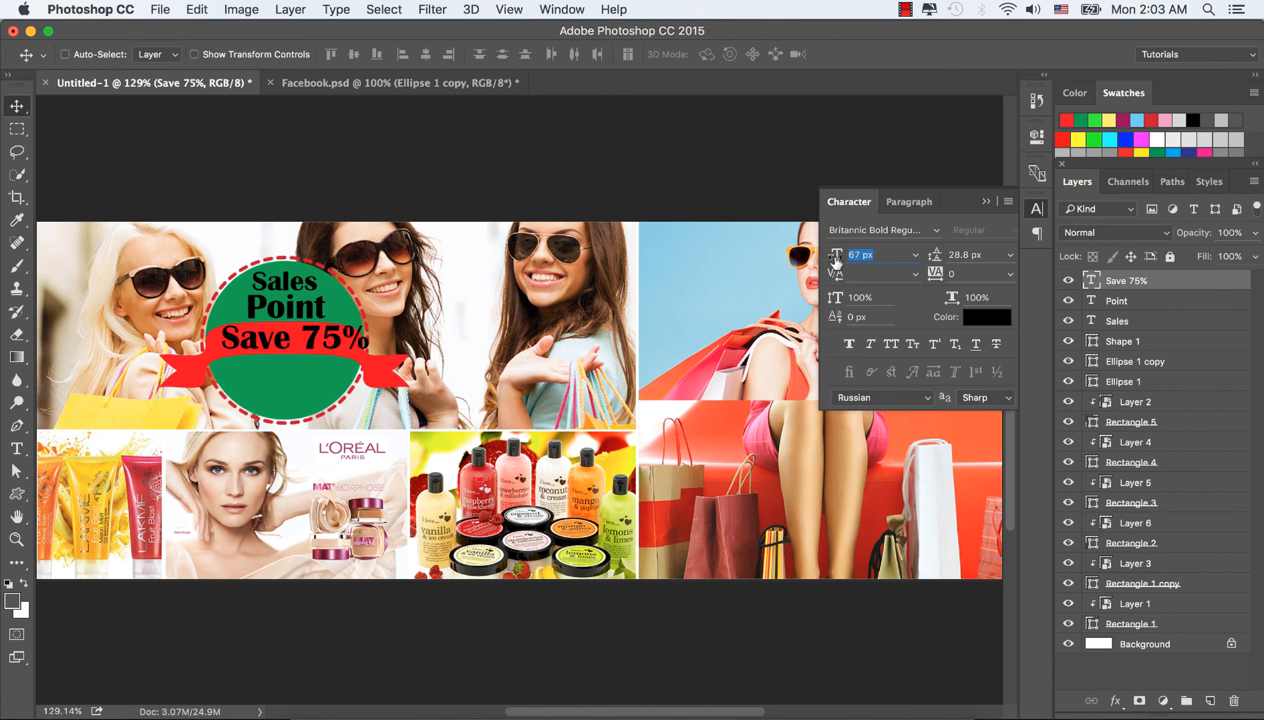
type("45")
key("Return")
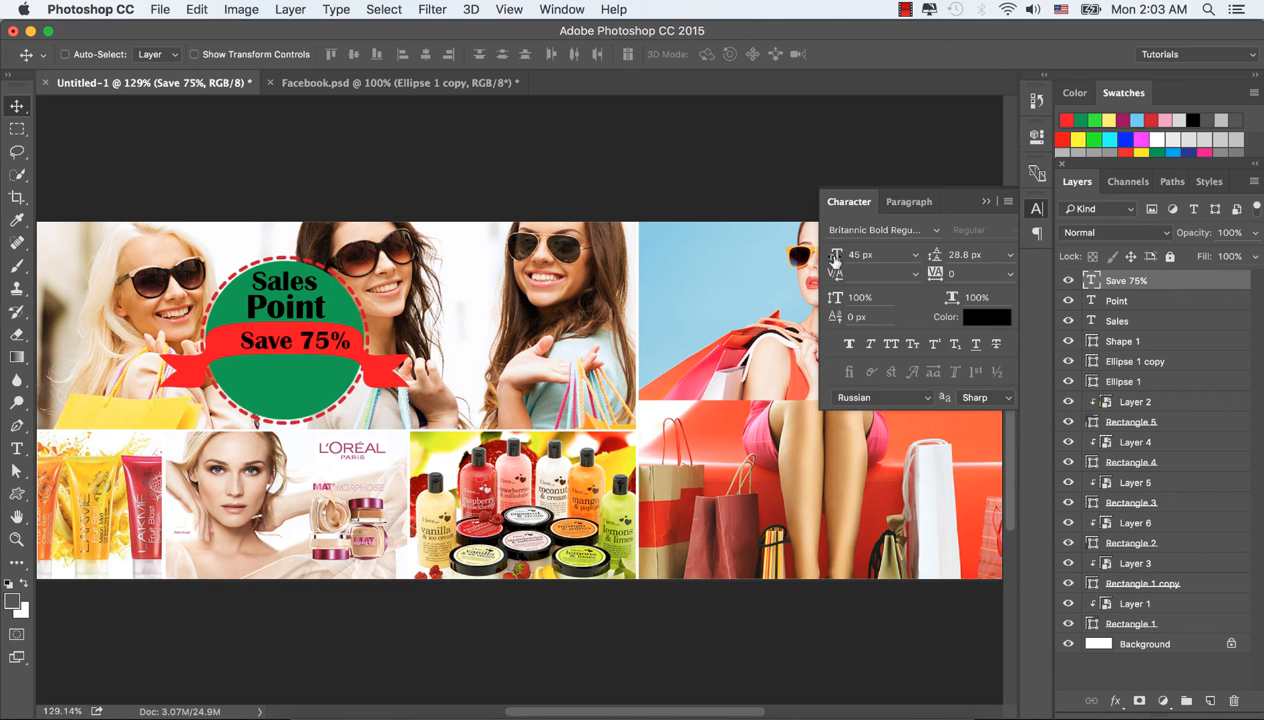
left_click(985, 201)
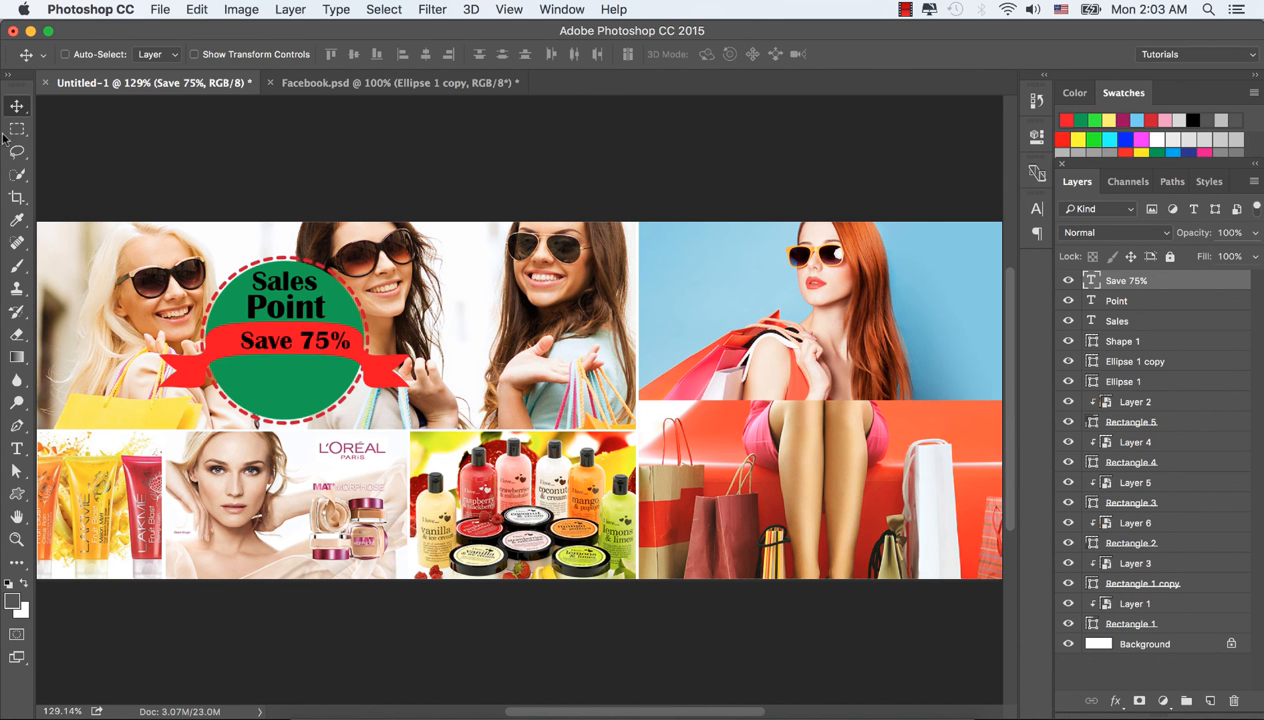
mouse_move(273, 345)
left_mouse_down()
mouse_move(270, 334)
mouse_move(268, 348)
mouse_move(286, 341)
left_mouse_up()
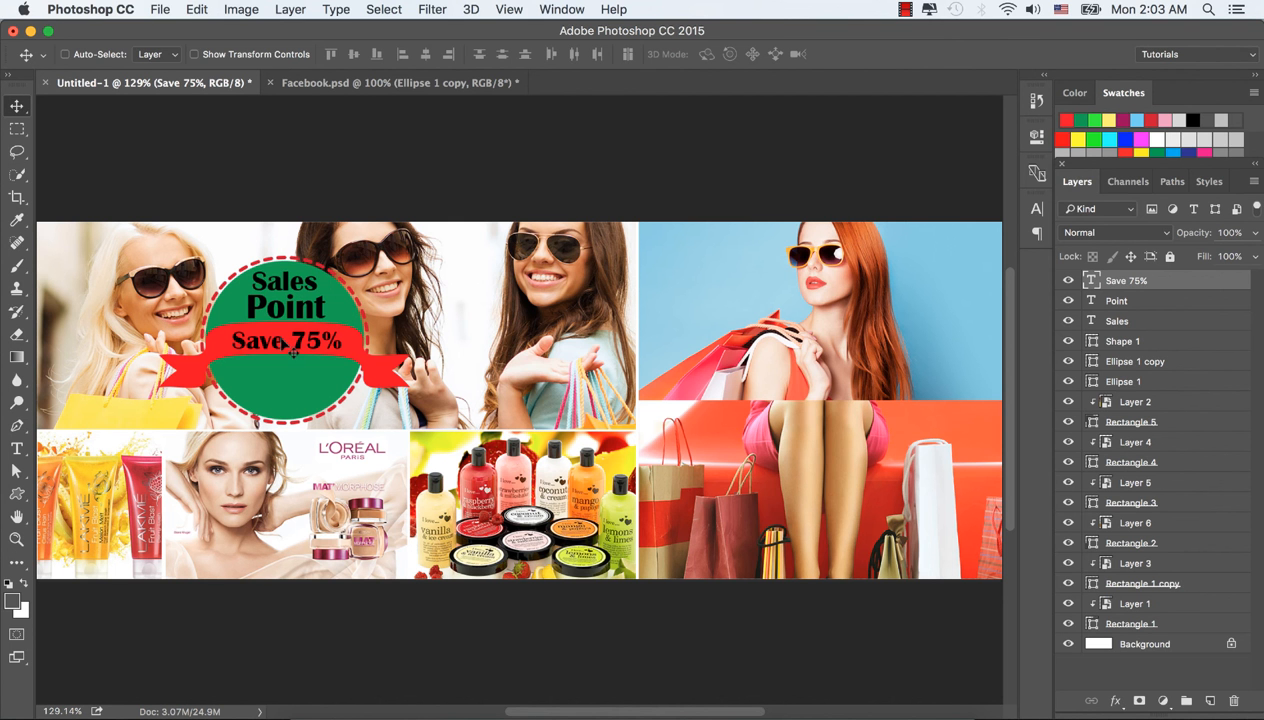
Step: Turn on the display of Smart Guides and align the "Save 75%" text to the centre of the ribbon
left_click(507, 9)
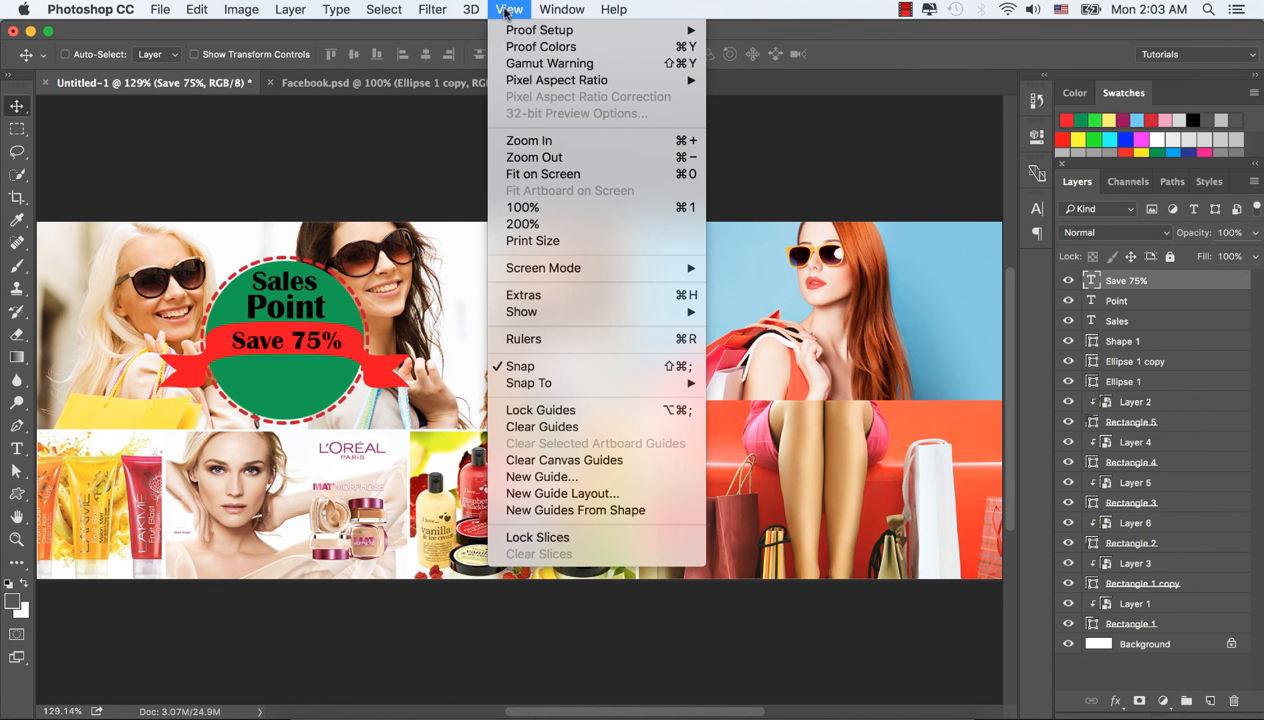
mouse_move(607, 385)
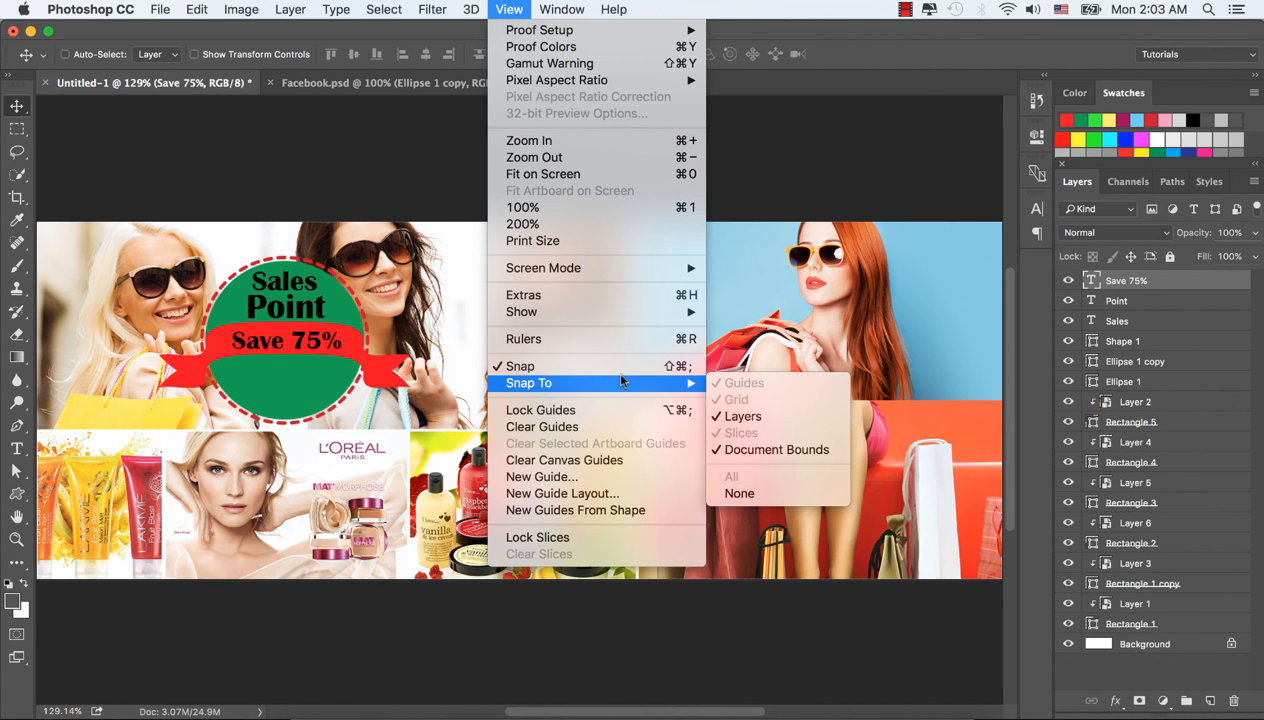
mouse_move(590, 311)
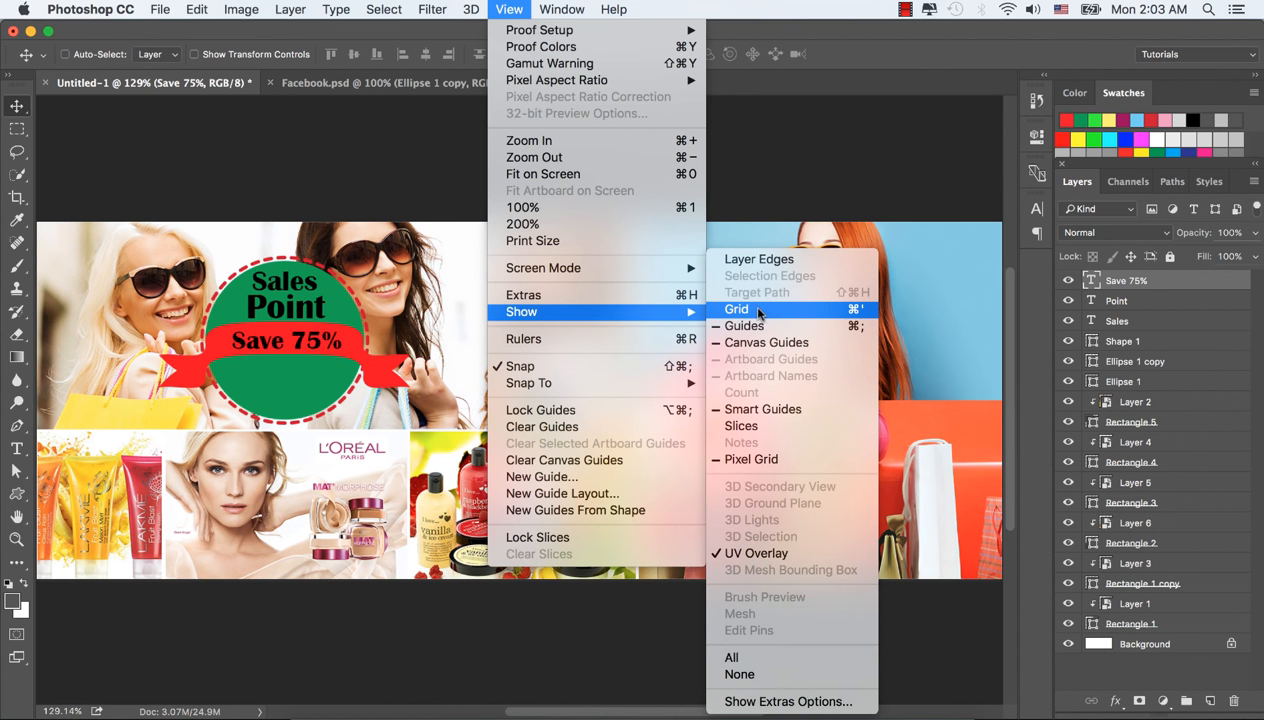
left_click(760, 409)
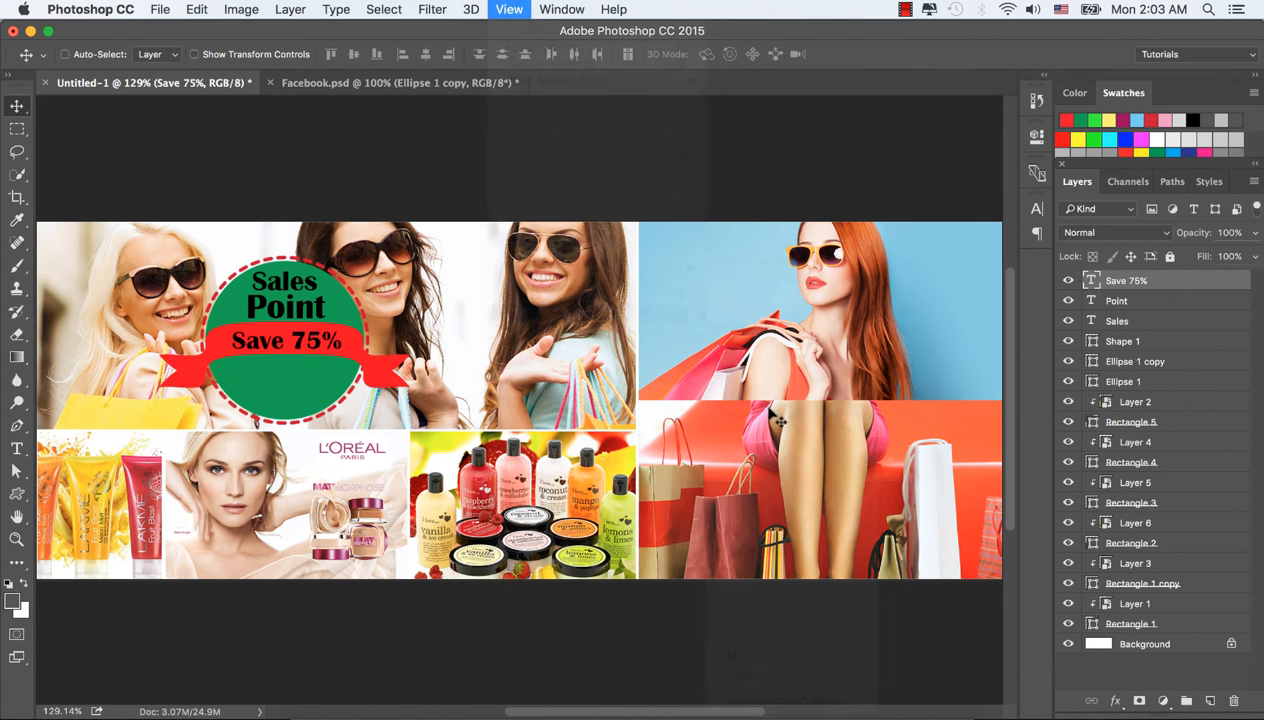
left_click_drag(276, 342, 299, 354)
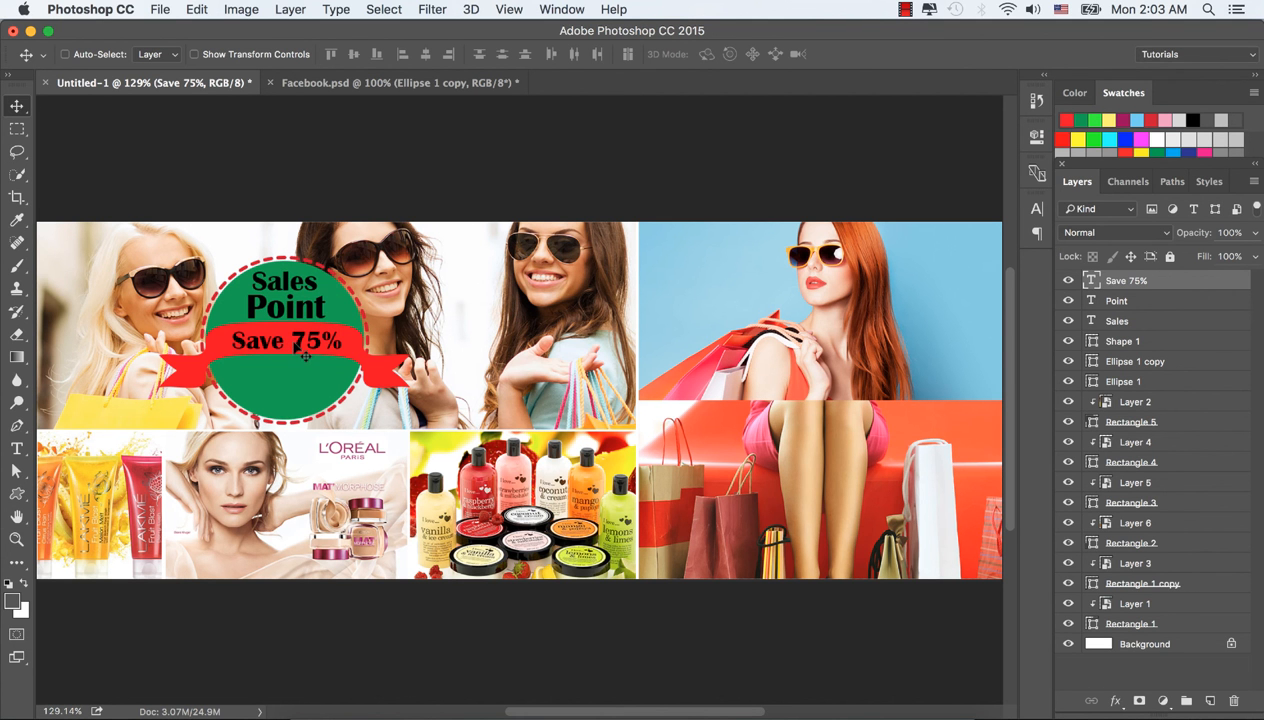
Step: Reduce the "Save 75%" text size to 36 px and recentre it on the red ribbon
left_click(1036, 208)
left_click_drag(840, 261, 835, 262)
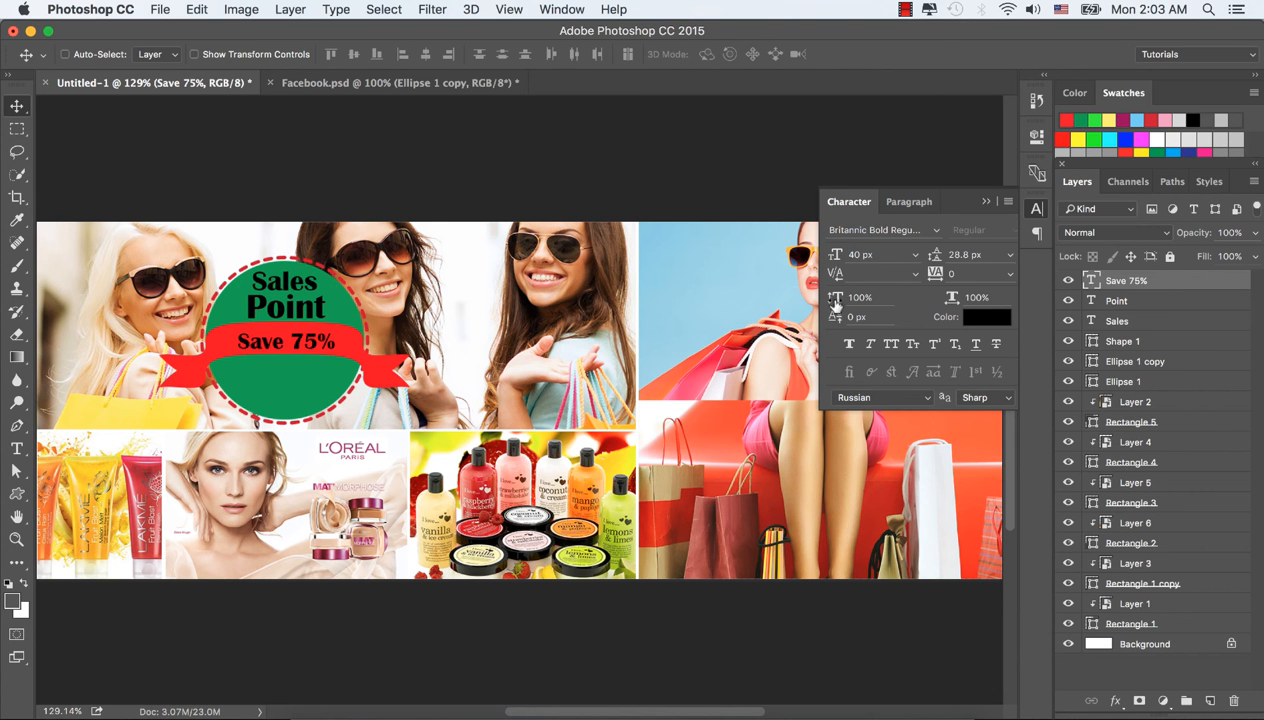
left_click_drag(841, 262, 834, 262)
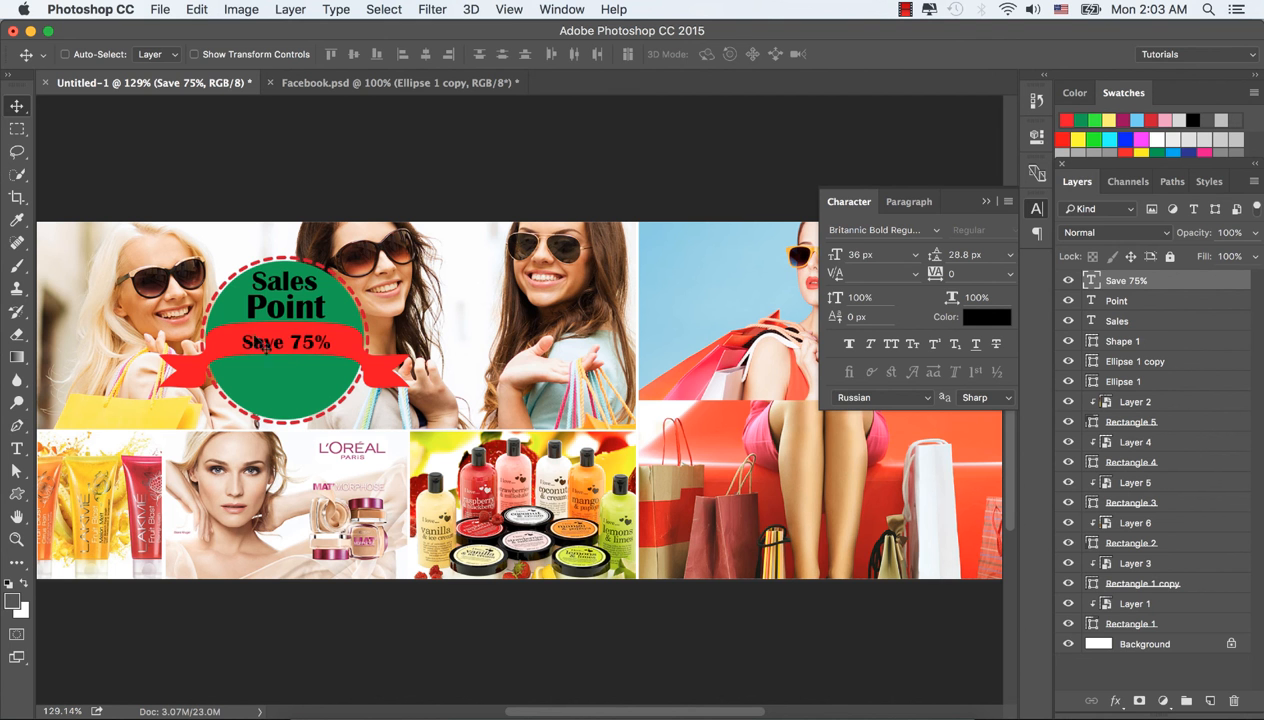
mouse_move(281, 347)
left_mouse_down()
mouse_move(297, 354)
mouse_move(289, 344)
left_mouse_up()
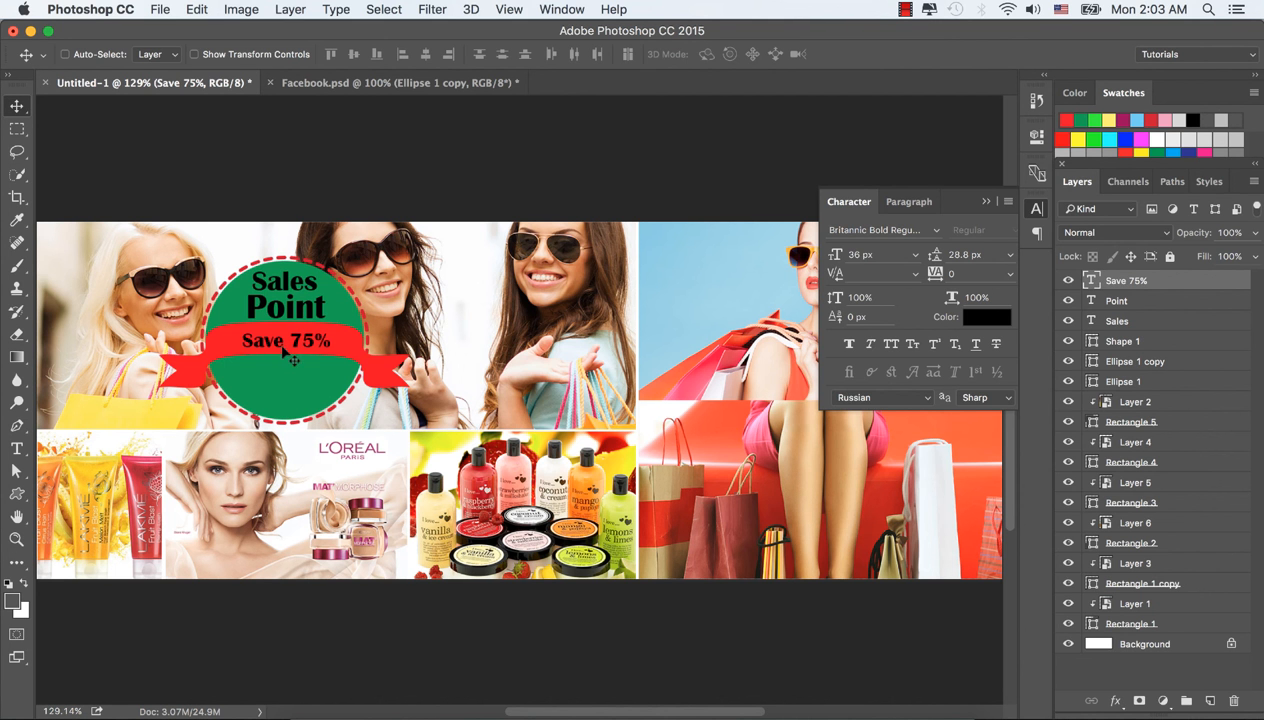
left_click(983, 202)
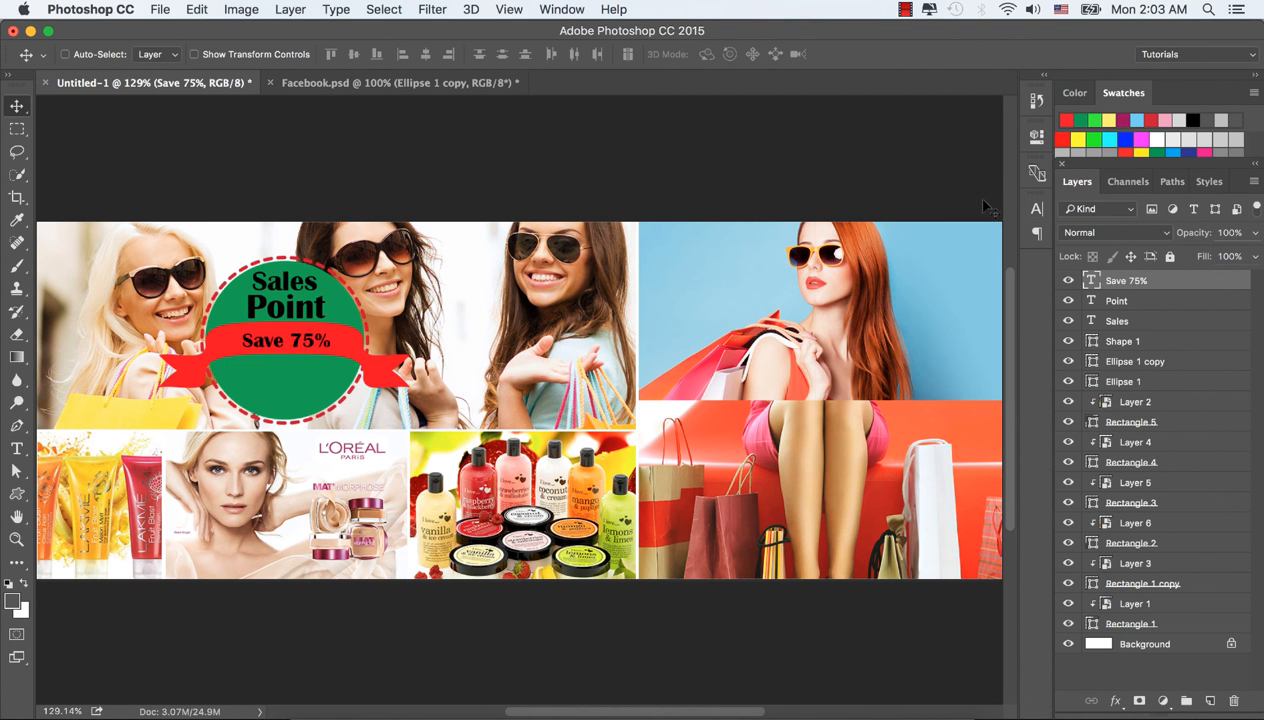
Step: Add a separate black text "Sales" in the upper-left corner of the blue photo with the red-haired woman
left_click(17, 448)
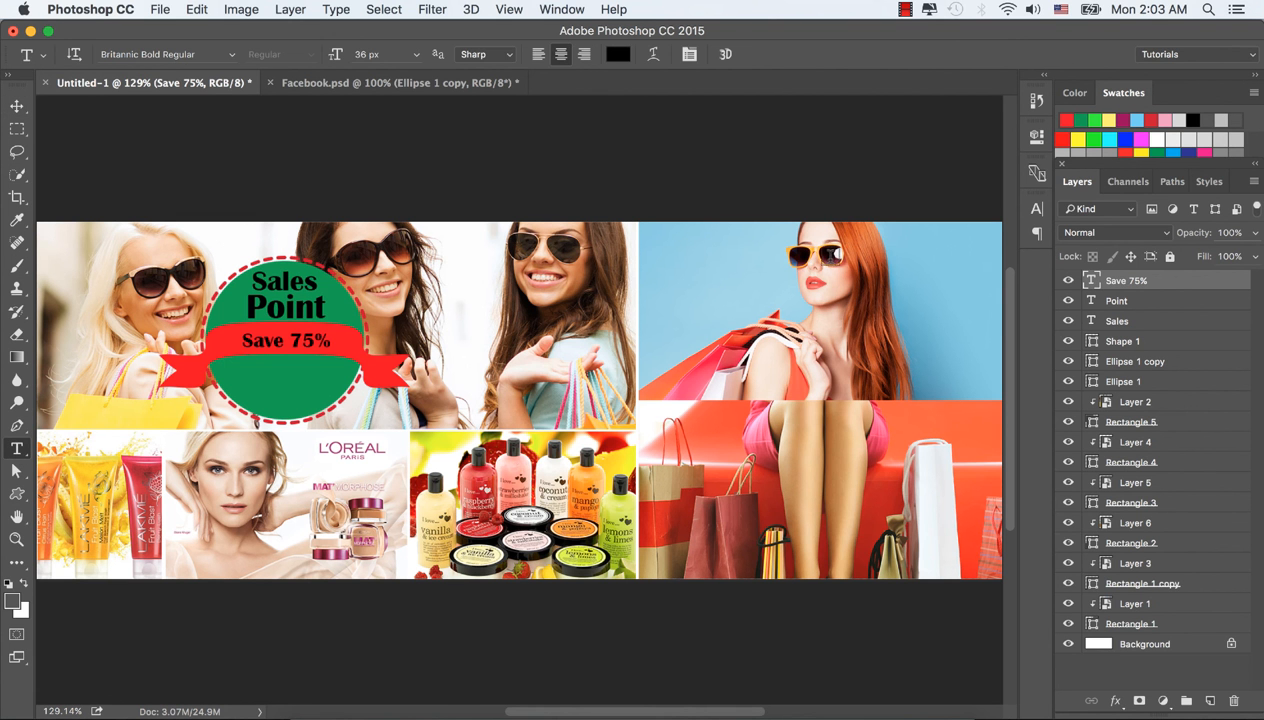
left_click(663, 258)
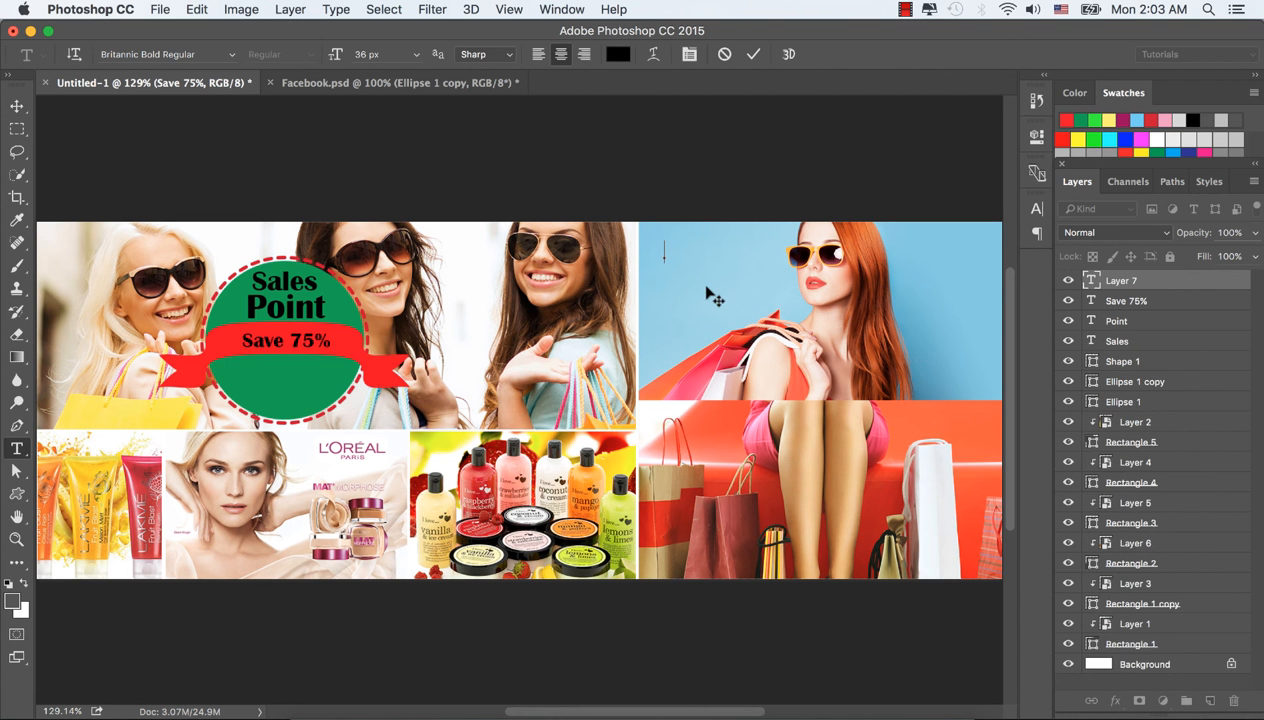
type("Sales")
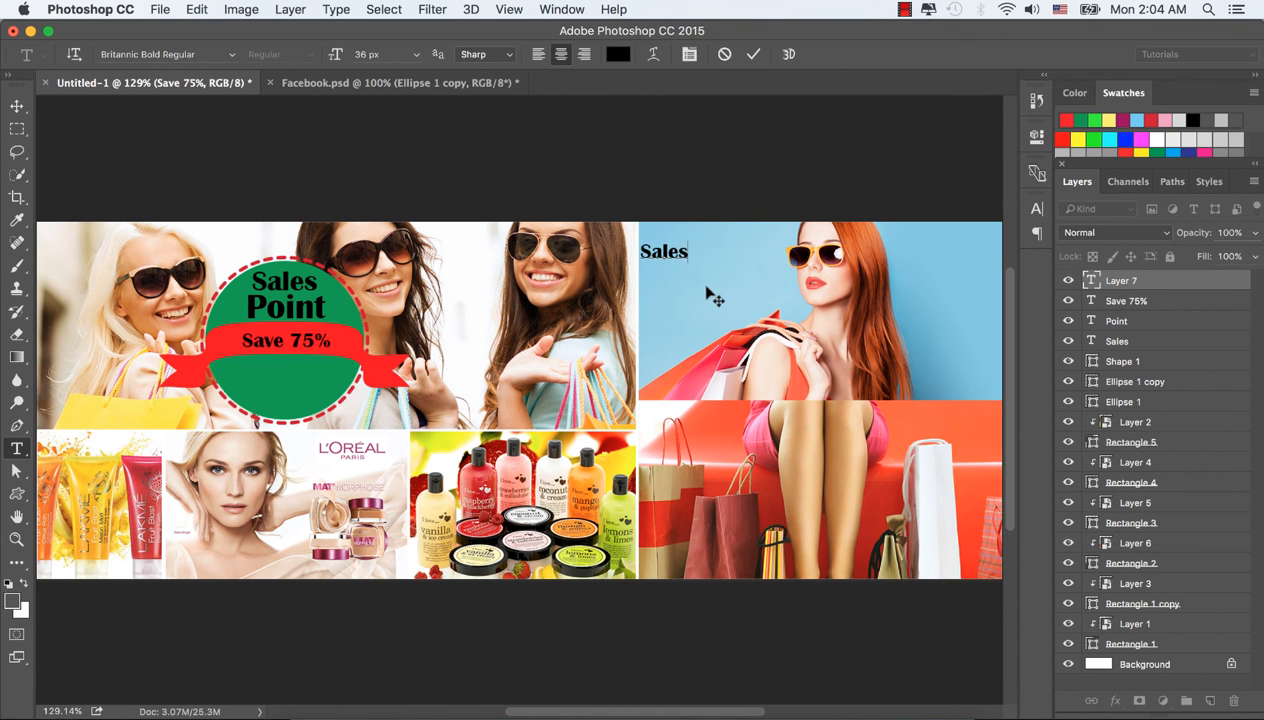
key("super+Return")
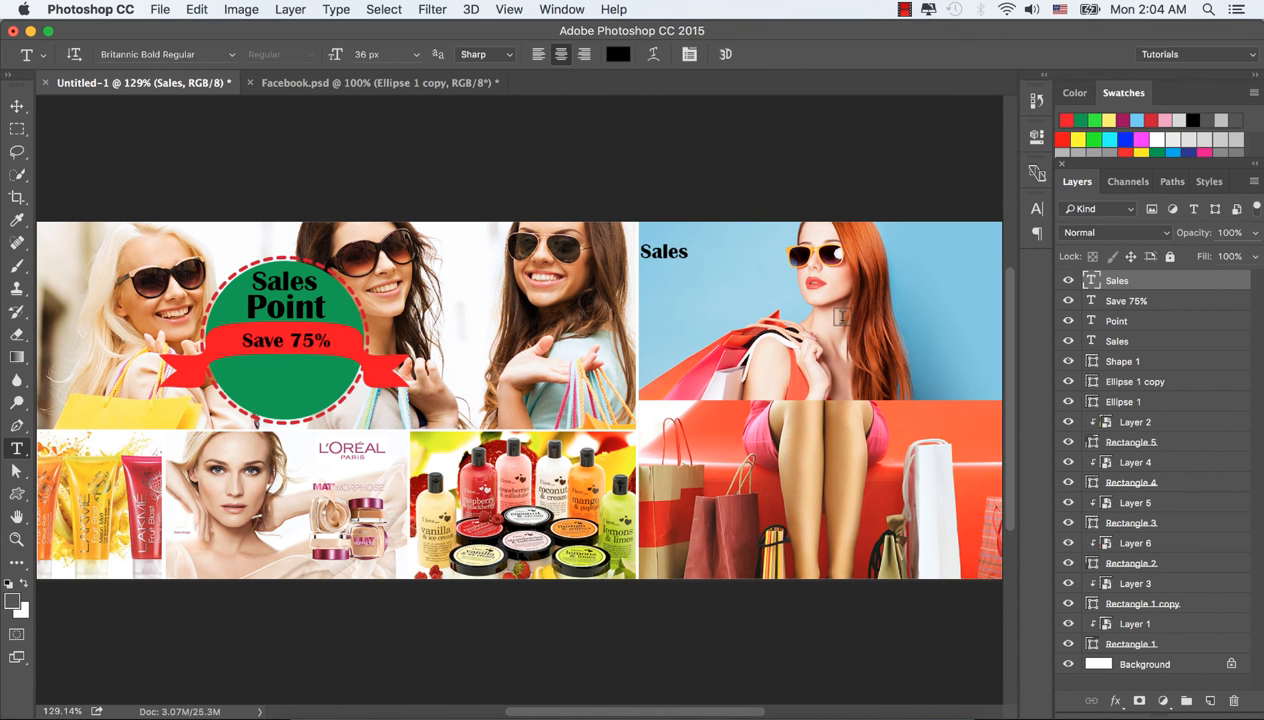
Step: Enlarge the new "Sales" text on the blue photo to 56 px
left_click(1037, 208)
left_click_drag(832, 257, 838, 263)
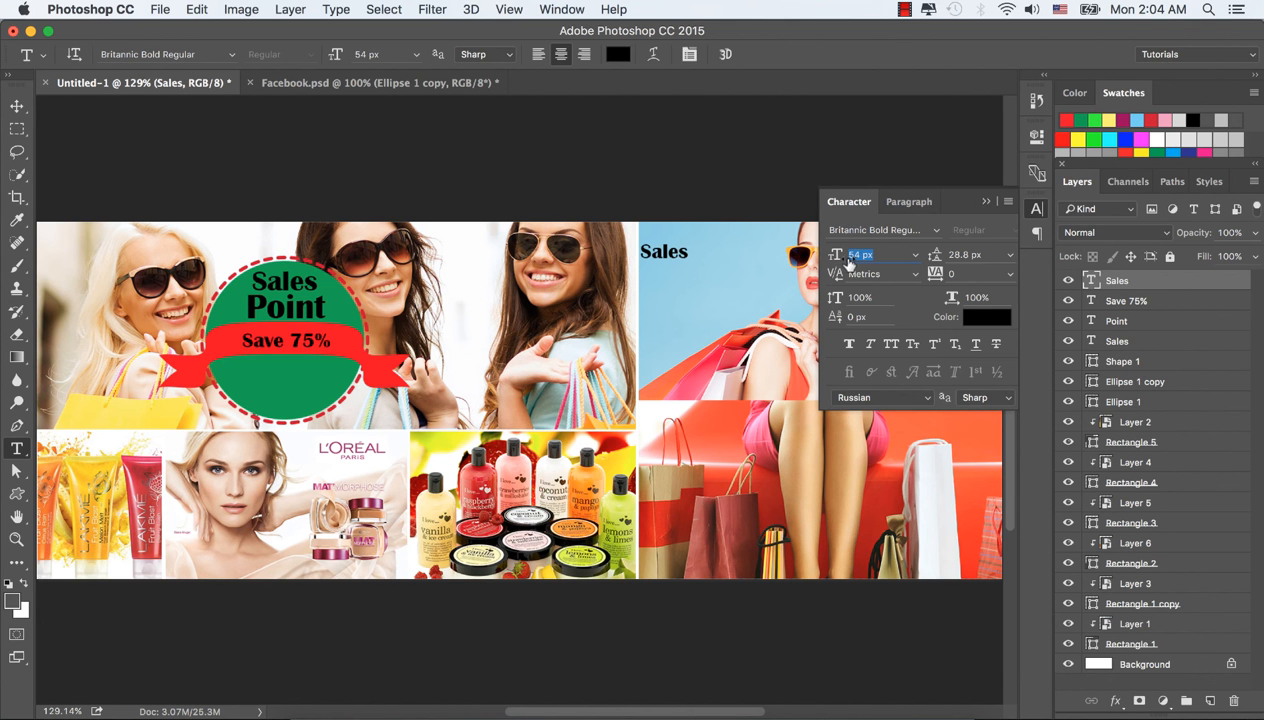
left_click_drag(850, 263, 851, 262)
left_click(983, 201)
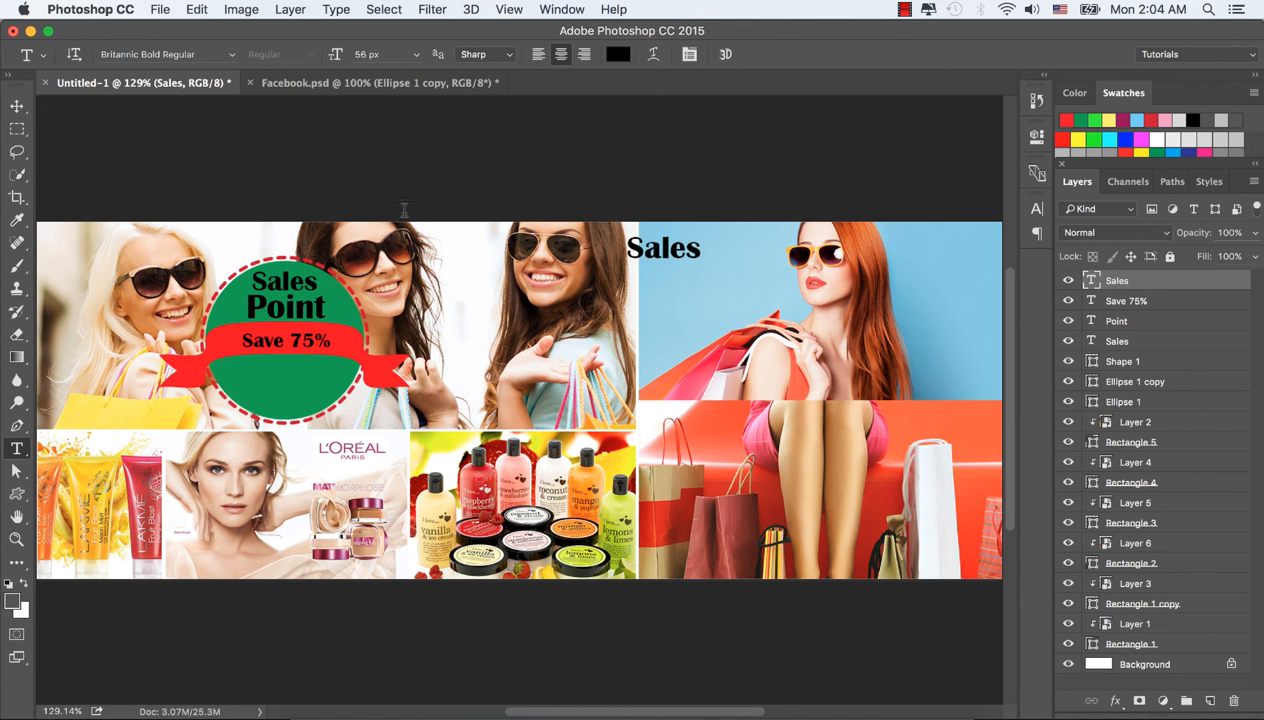
Step: Shift the "Sales" text fully onto the blue photo and add a separate black "Mania" text aligned beneath it
left_click(16, 110)
left_click_drag(663, 261, 698, 259)
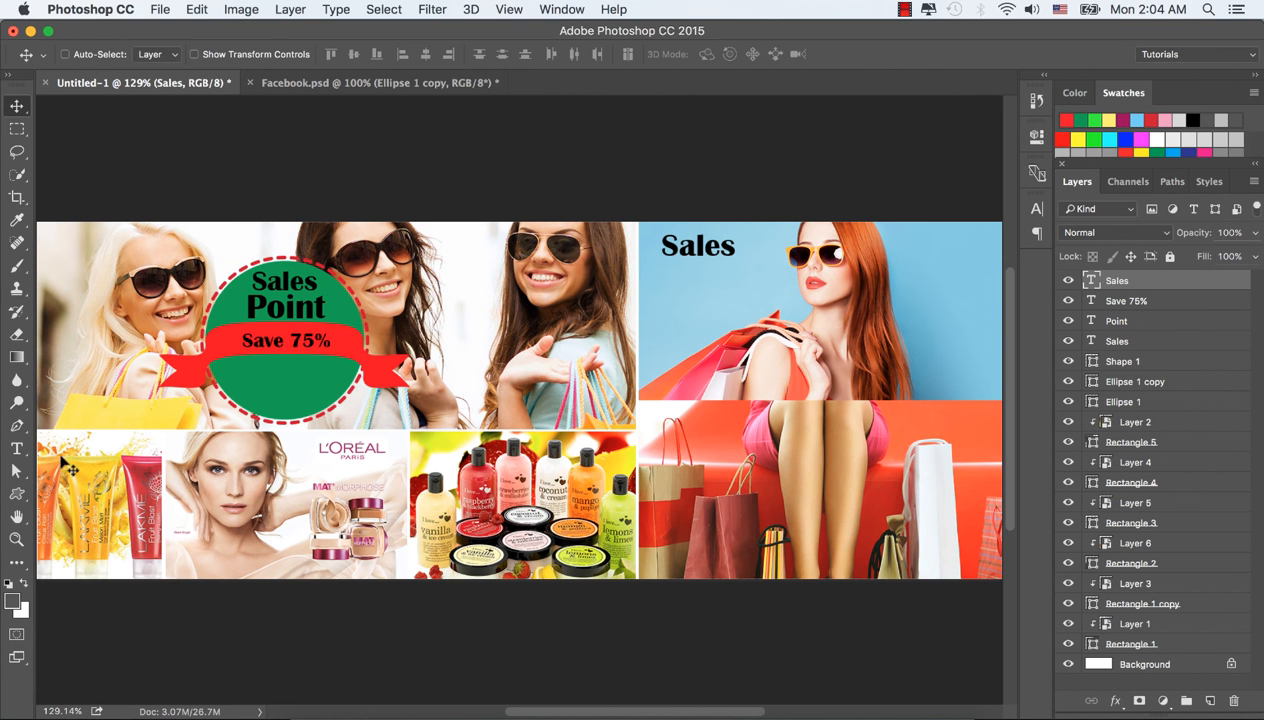
left_click(12, 450)
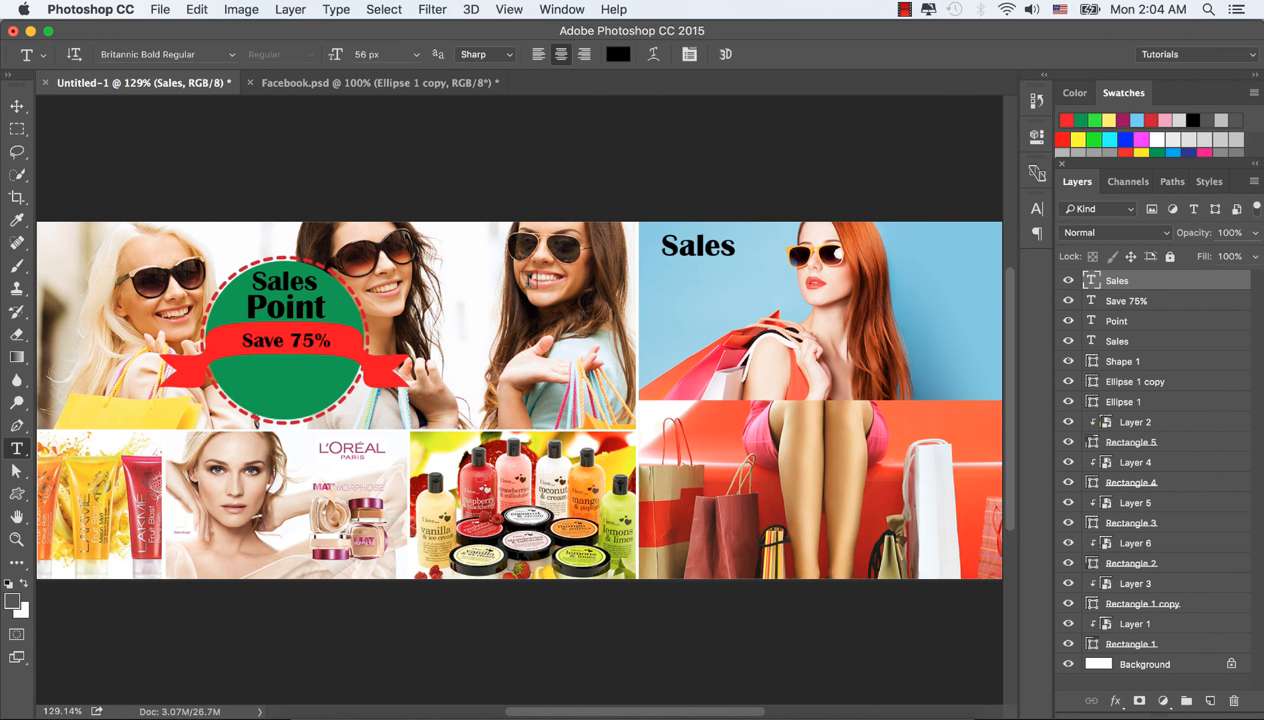
left_click(656, 293)
type("Mania")
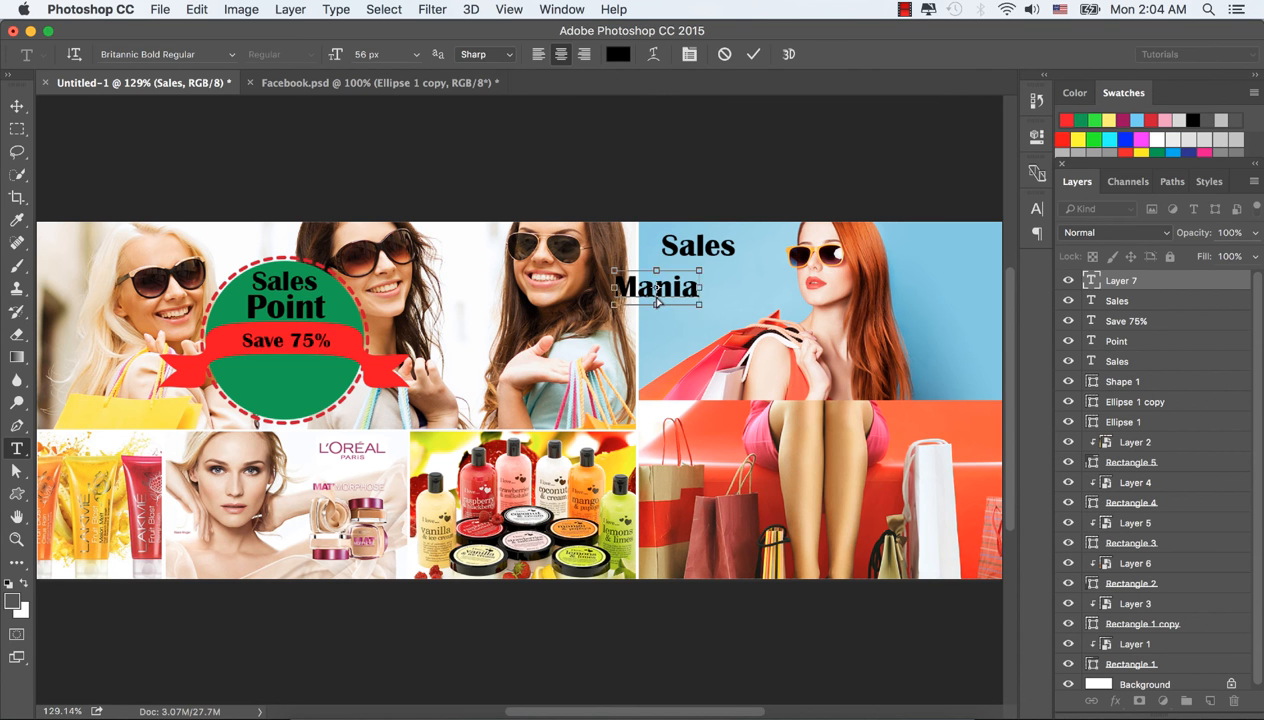
key("super+Return")
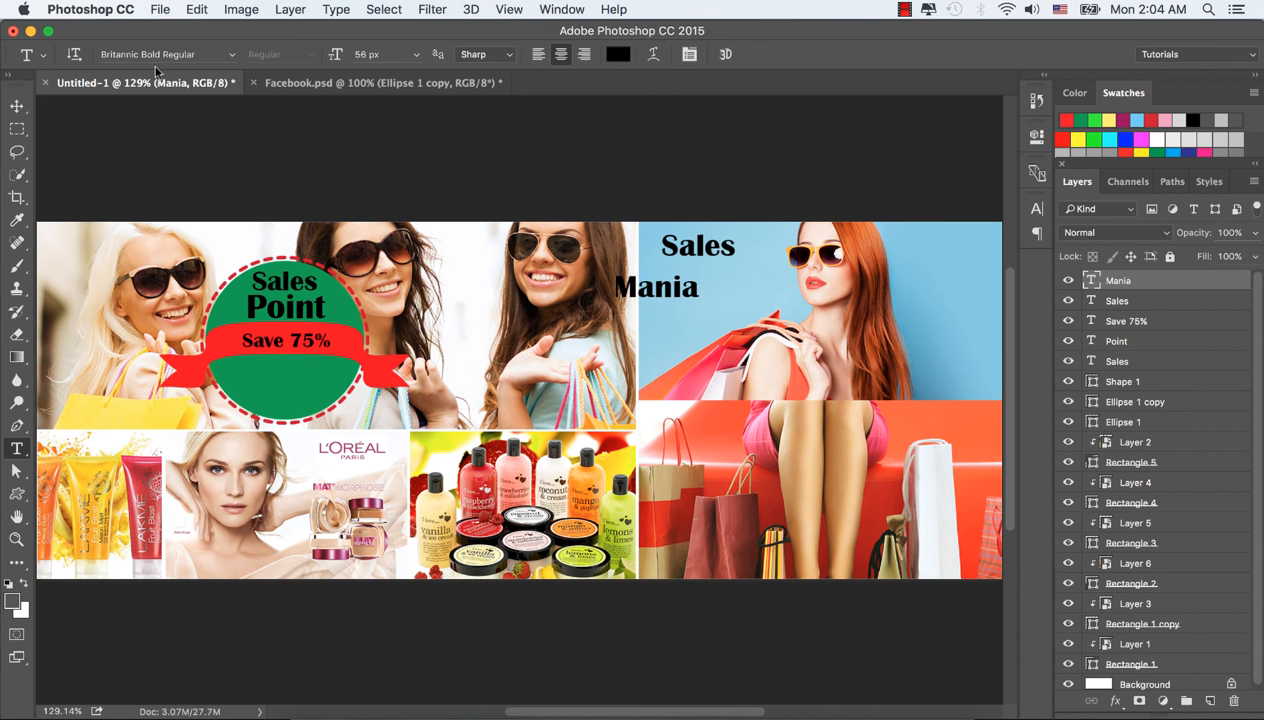
left_click(16, 106)
left_click_drag(672, 292, 711, 305)
Step: Enlarge the "Mania" text on the blue photo to 70 px
left_click(1037, 208)
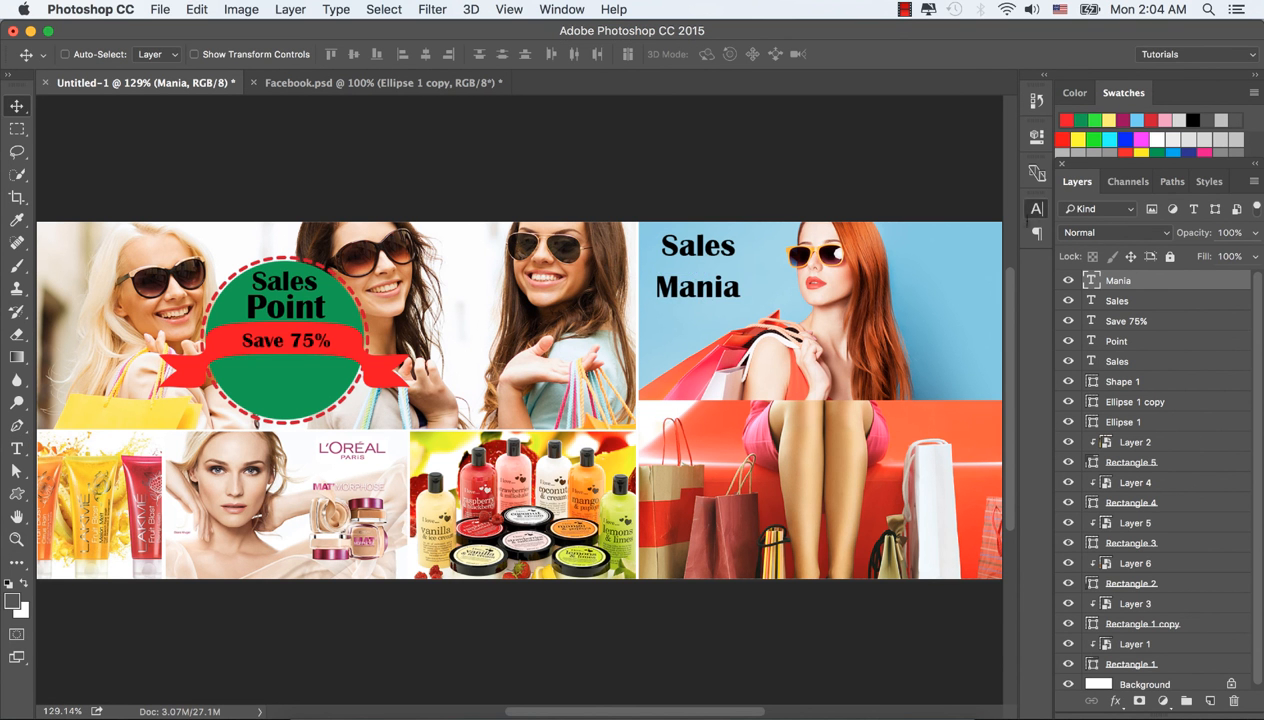
left_click_drag(836, 261, 841, 261)
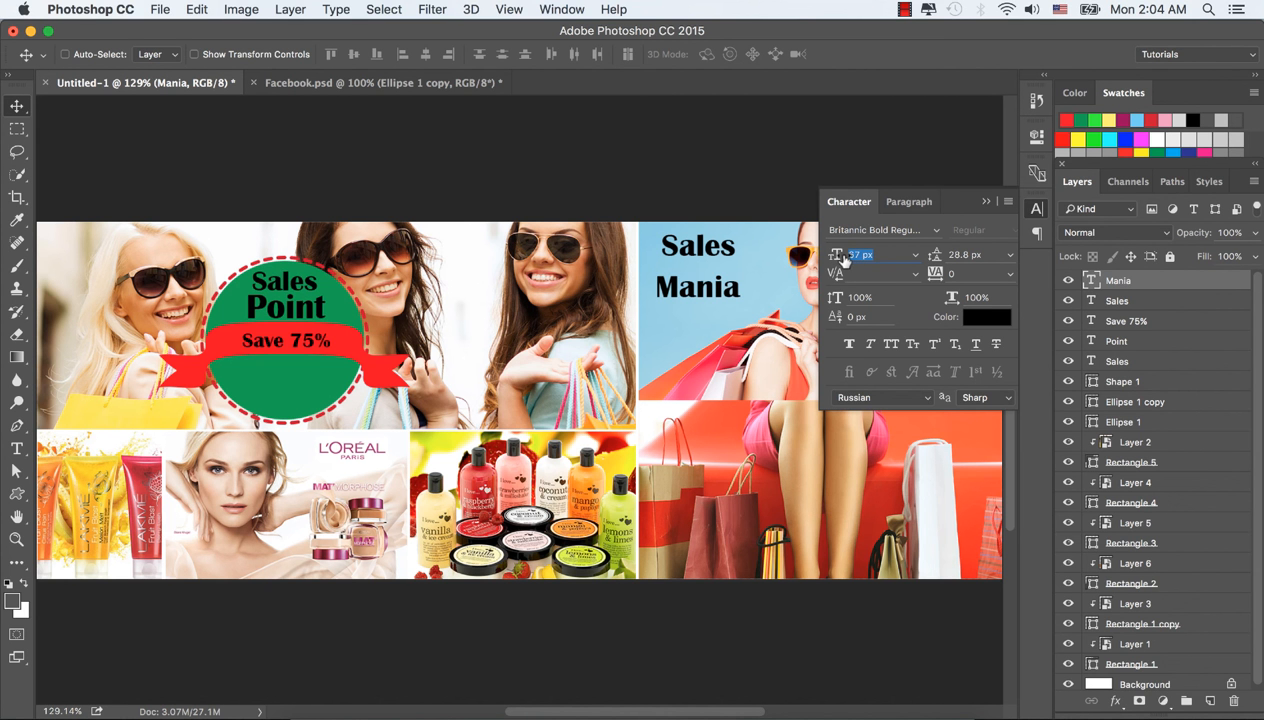
key("Return")
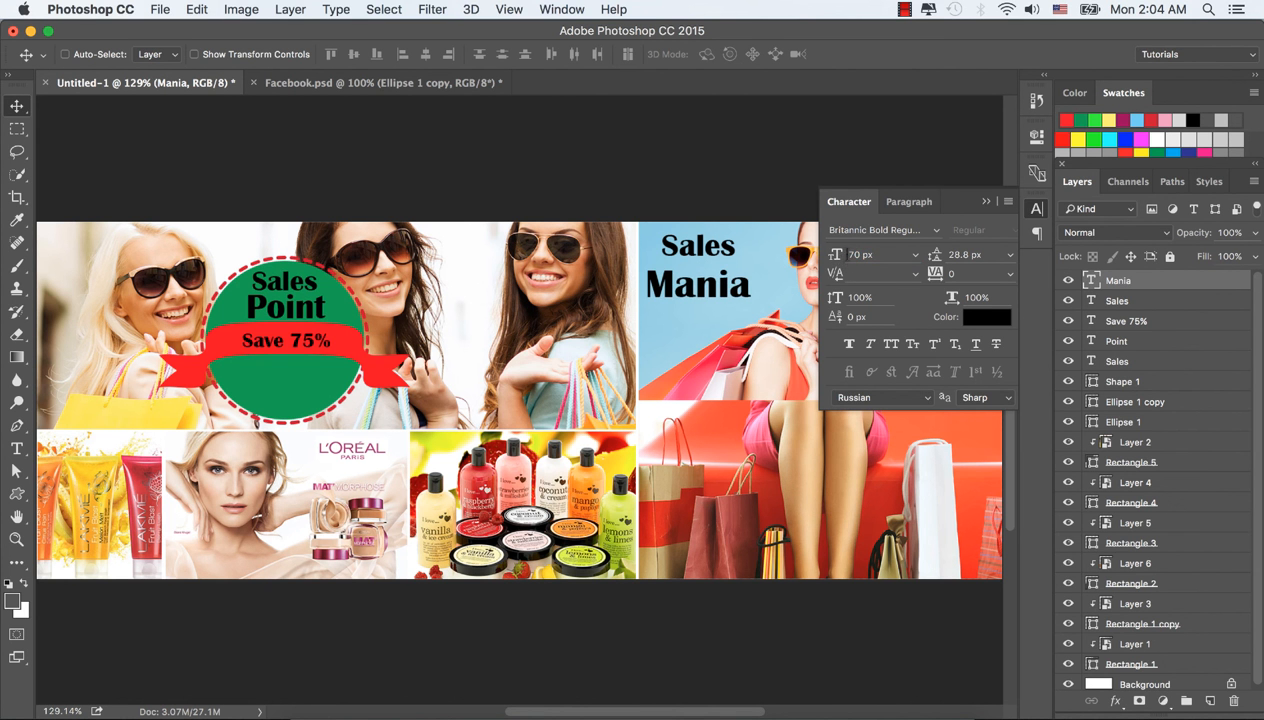
left_click(983, 202)
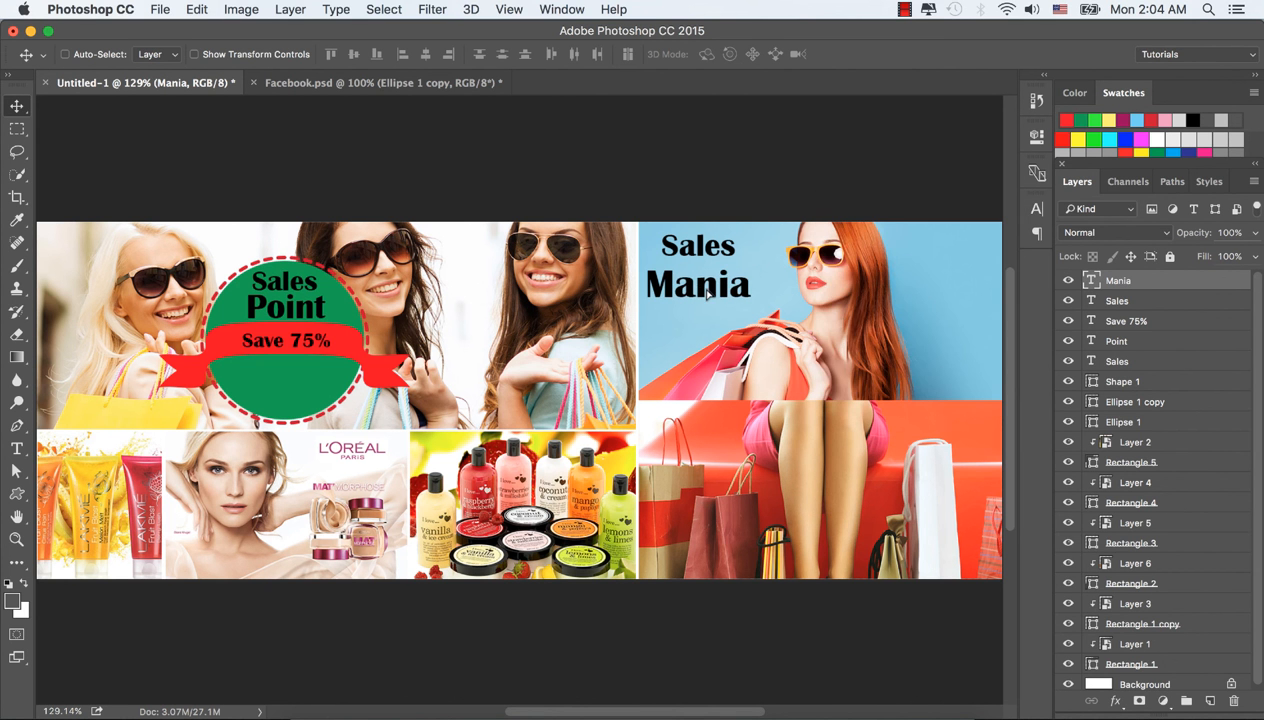
Step: Move "Mania" inward from the blue photo's edge and centre the 56 px "Sales" text above it
left_click_drag(706, 294, 736, 302)
left_click(1104, 301)
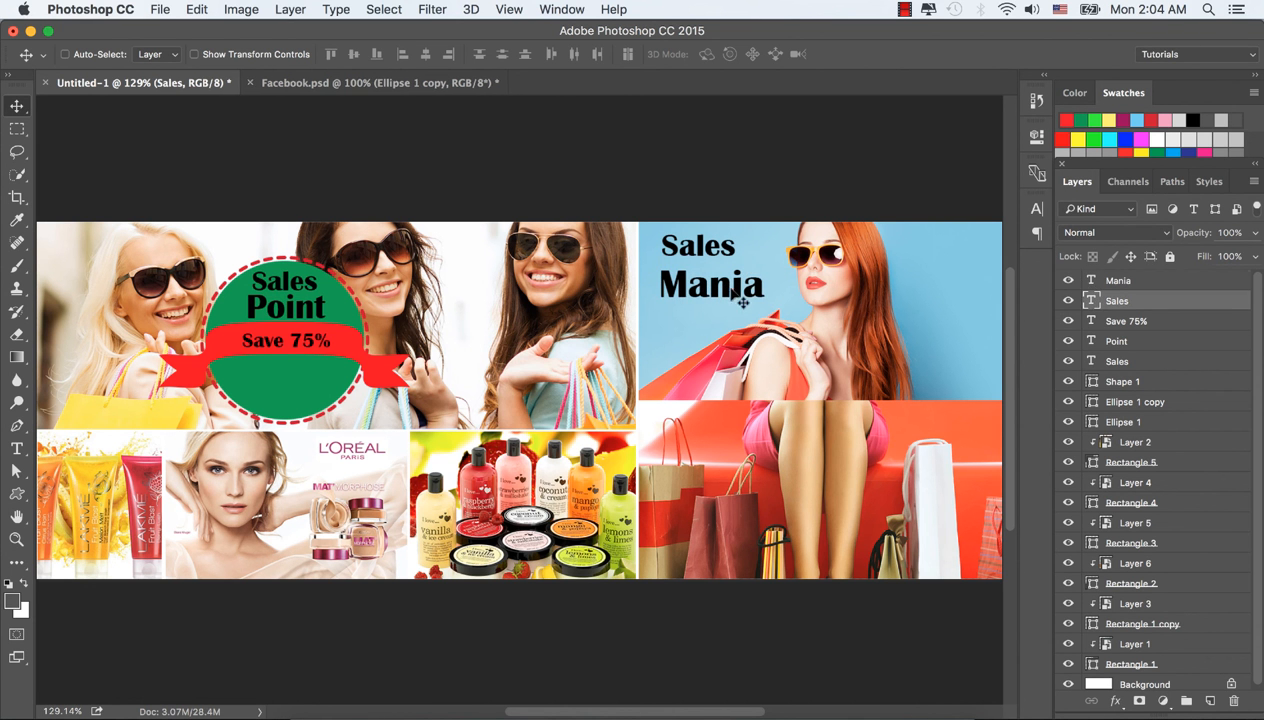
mouse_move(713, 258)
left_mouse_down()
mouse_move(725, 258)
mouse_move(714, 249)
left_mouse_up()
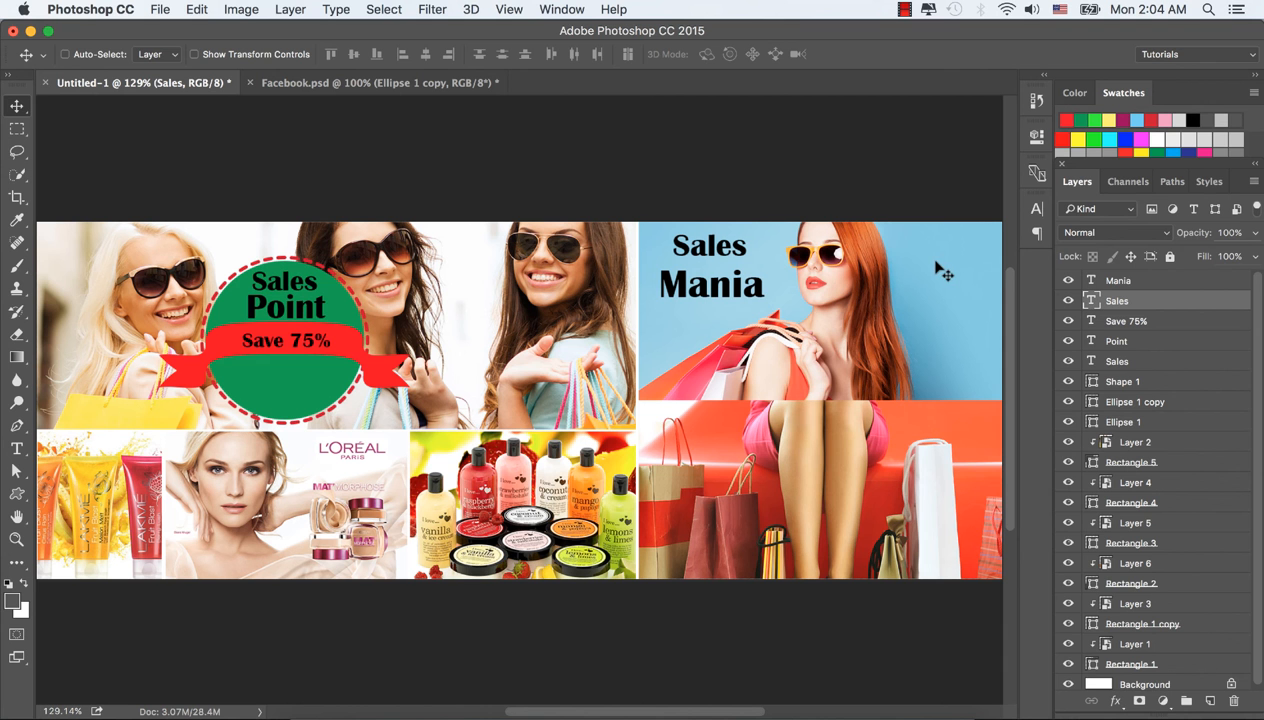
key("super")
key("super")
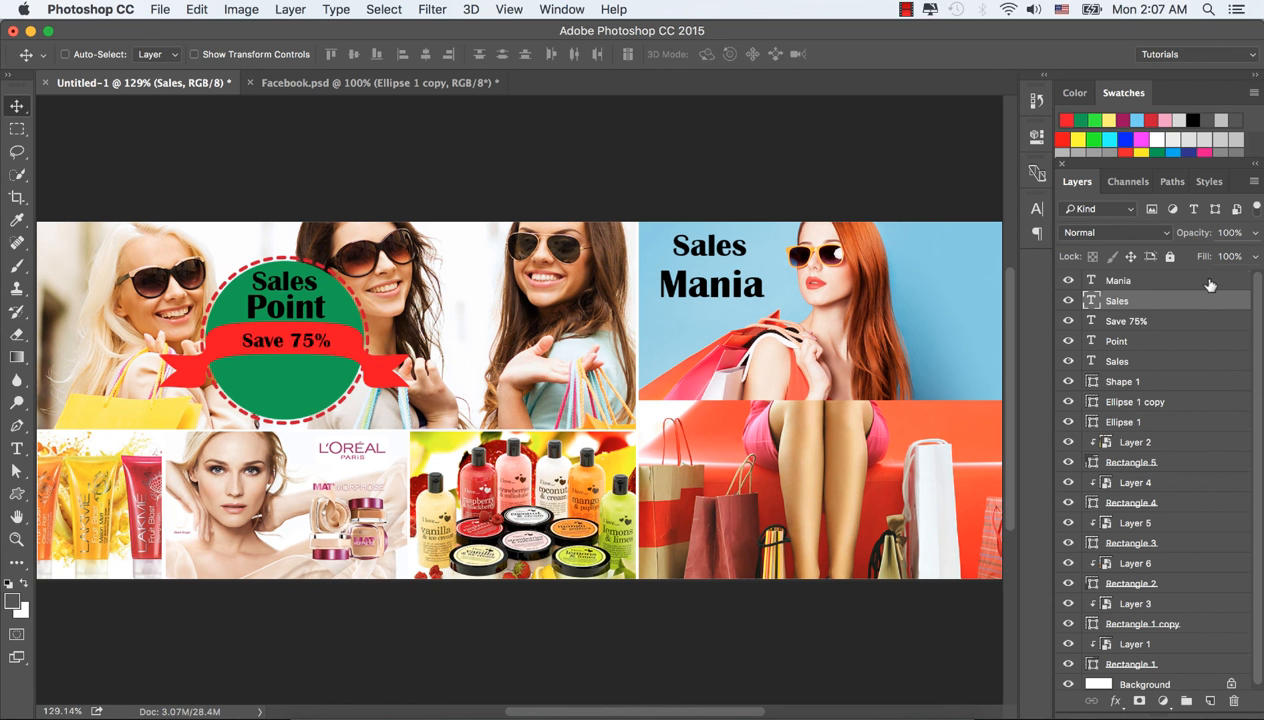
Step: Add a separate black "75%" text in the upper-right corner of the blue photo, beside the woman's head
left_click(1199, 280)
left_click(17, 447)
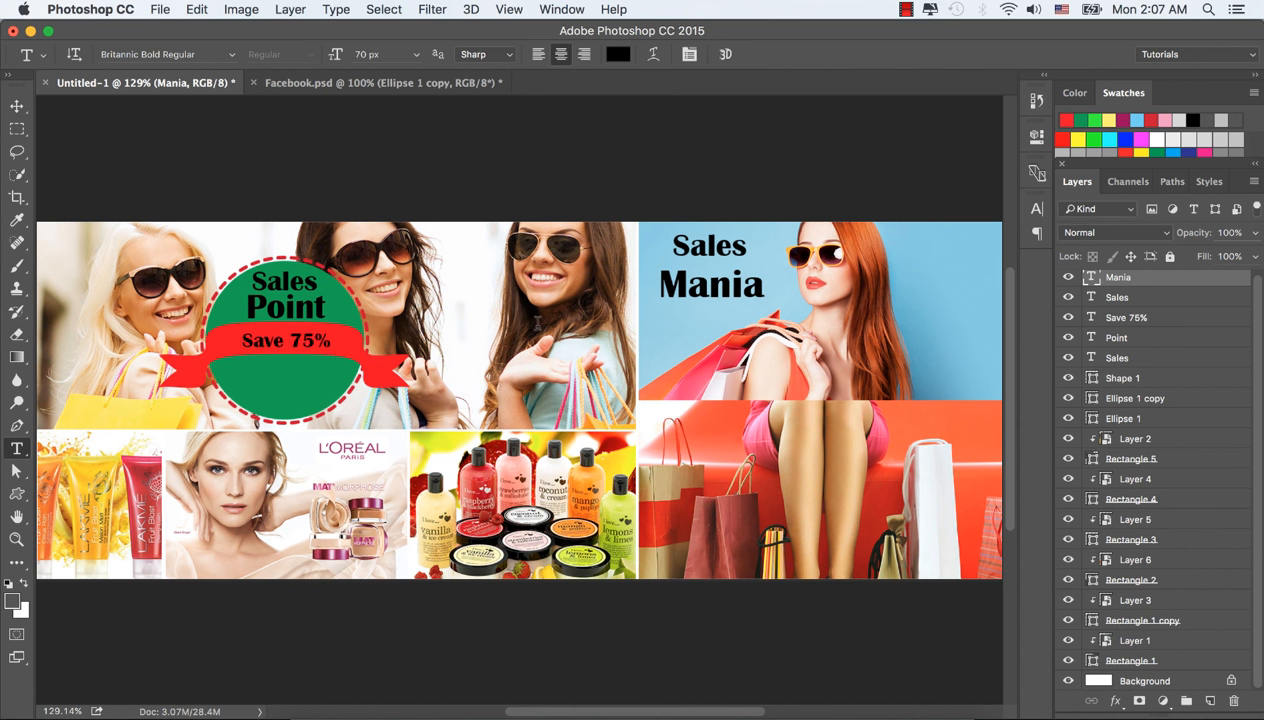
left_click(921, 252)
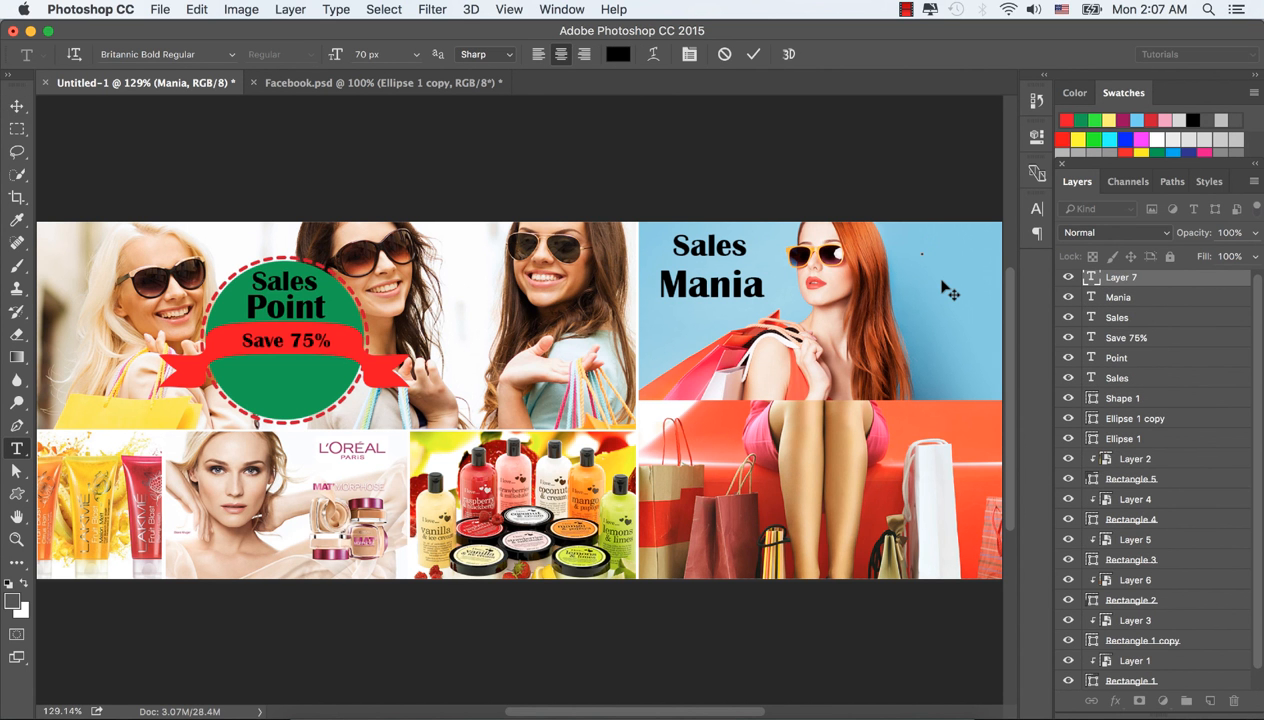
type("75%")
key("super+Return")
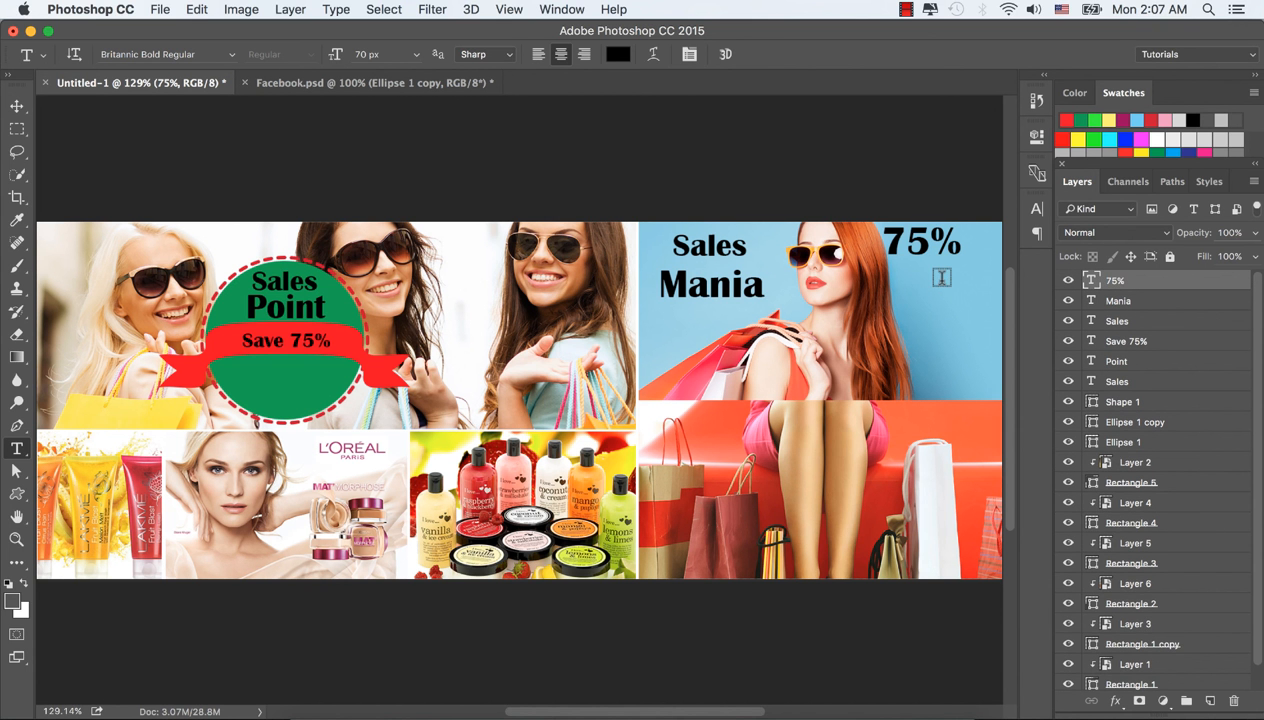
Step: Add a separate black "Discount" text below "75%" on the blue photo
left_click(905, 292)
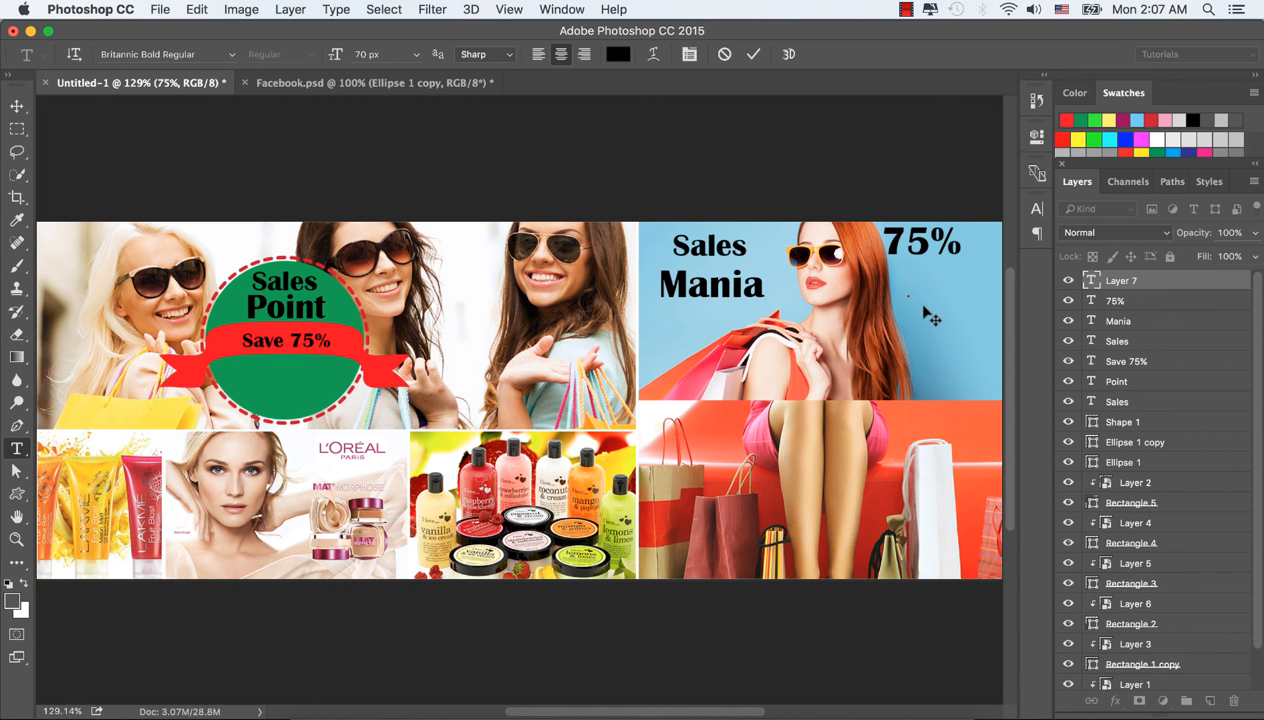
type("Dic")
key("BackSpace")
type("scount")
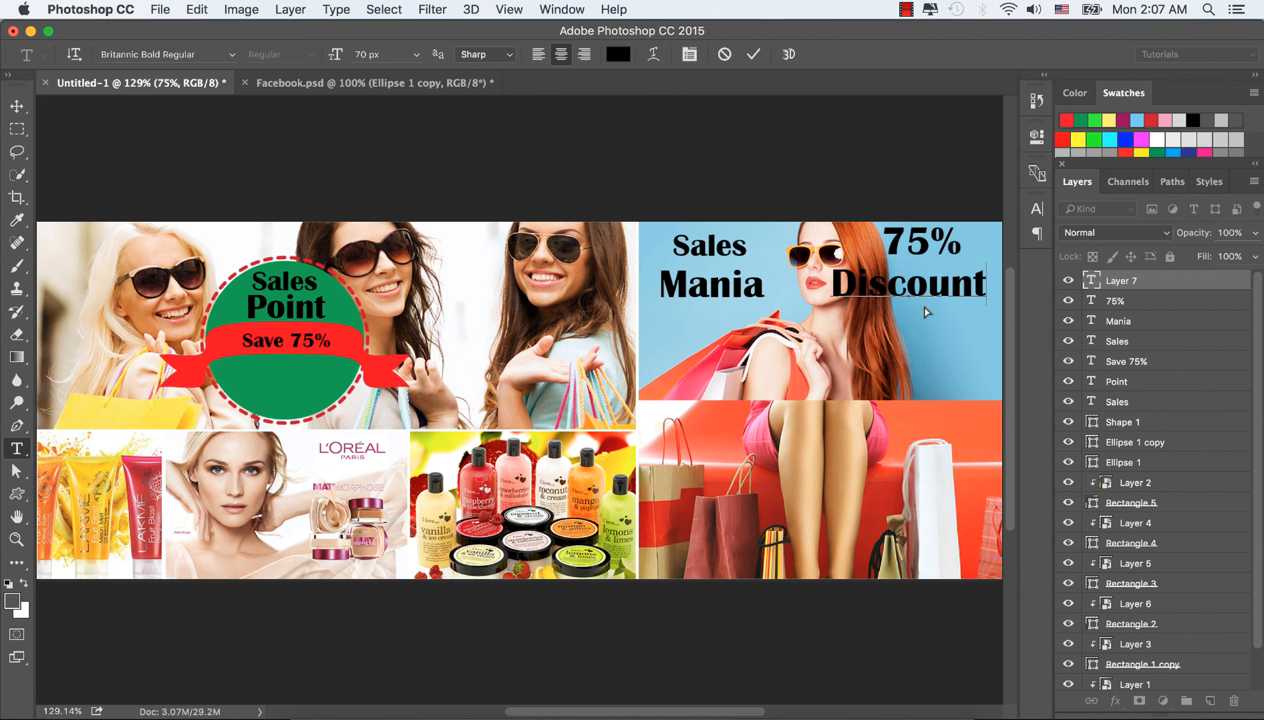
key("ctrl+Return")
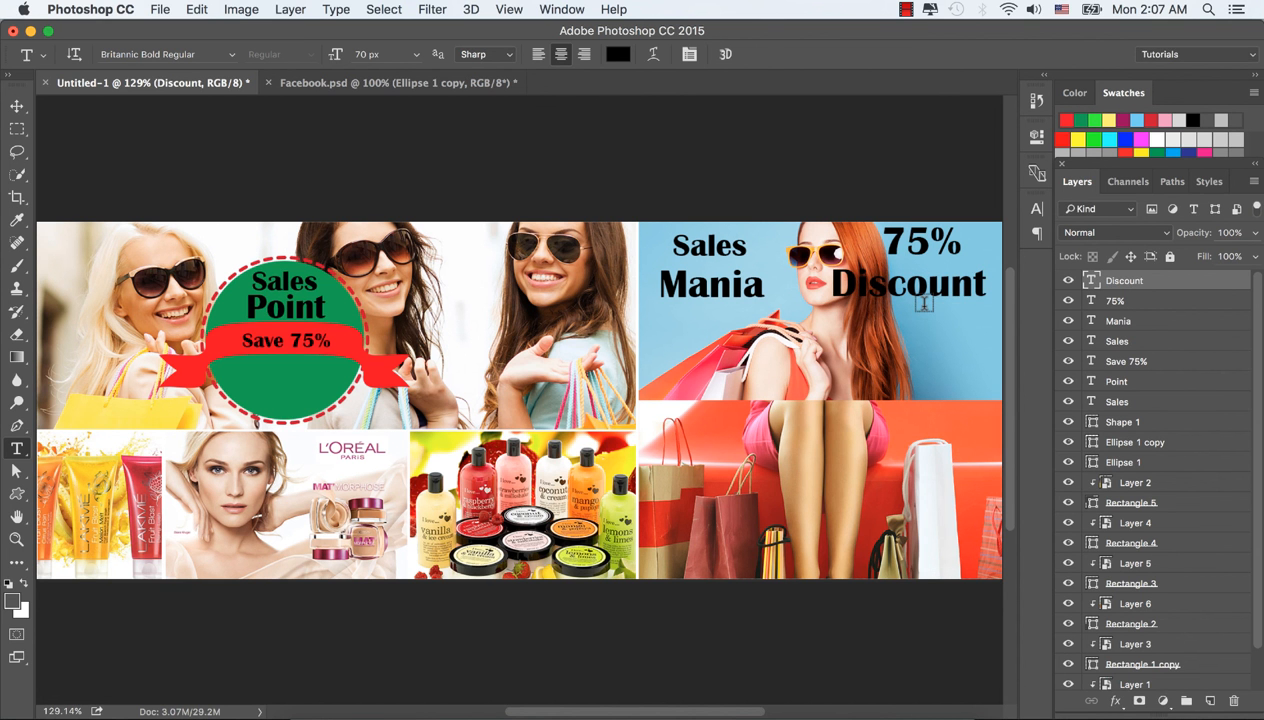
Step: Enlarge the "75%" text slightly and move it clear of the woman's hair, near the blue photo's right edge
left_click(1137, 300)
left_click(1037, 208)
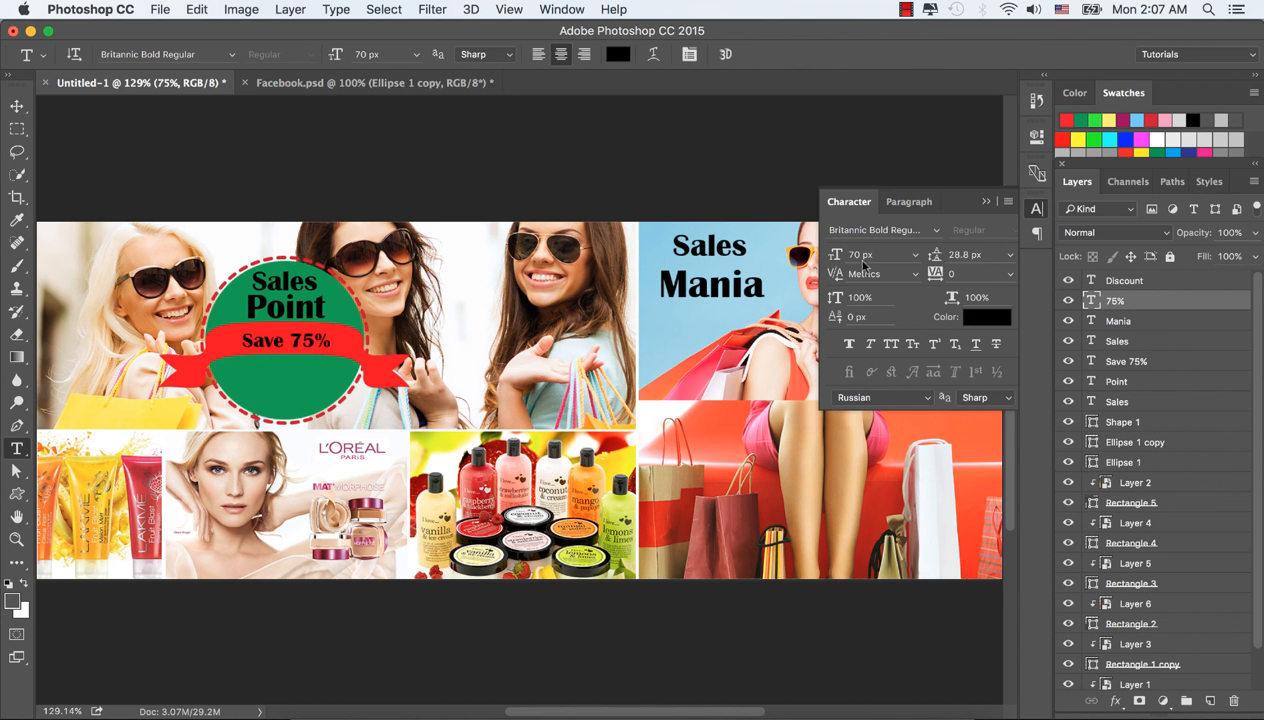
left_click_drag(838, 262, 843, 262)
left_click(986, 202)
left_click(17, 106)
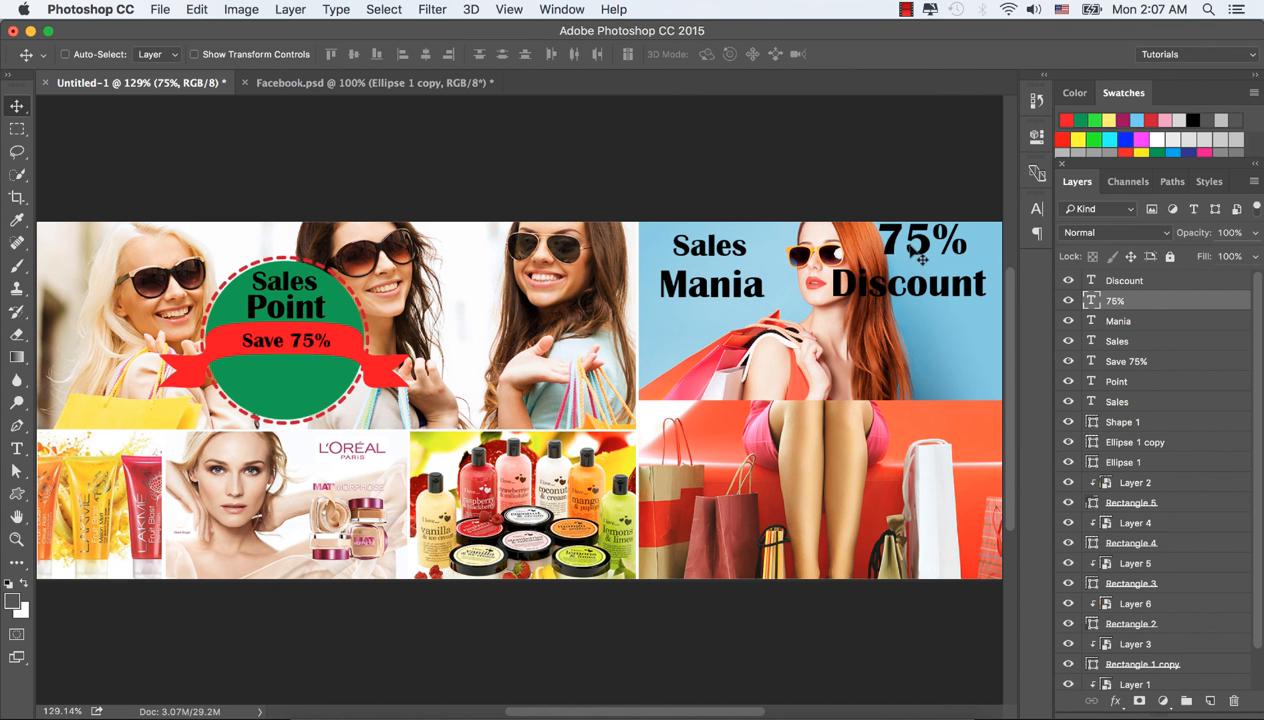
left_click_drag(897, 238, 939, 289)
Step: Shrink the "Discount" text to about the width of "75%" and centre it directly beneath that text
left_click(1108, 281)
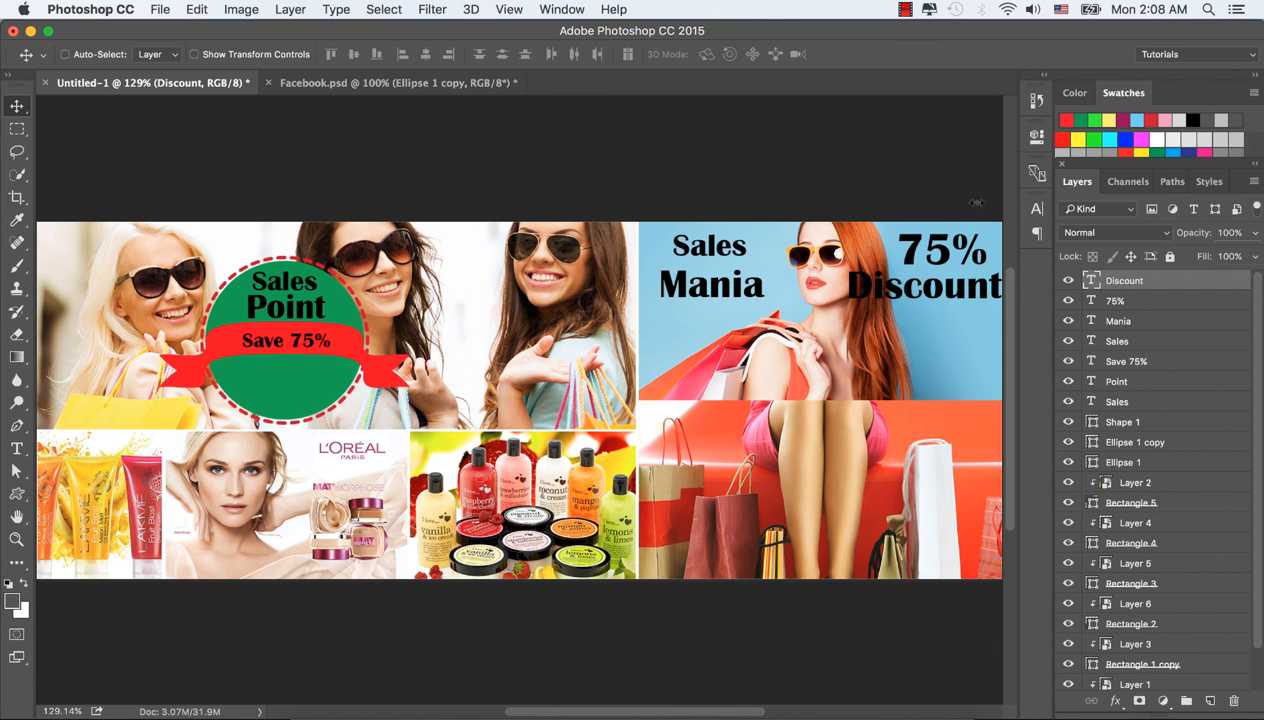
left_click(1037, 208)
left_click(830, 259)
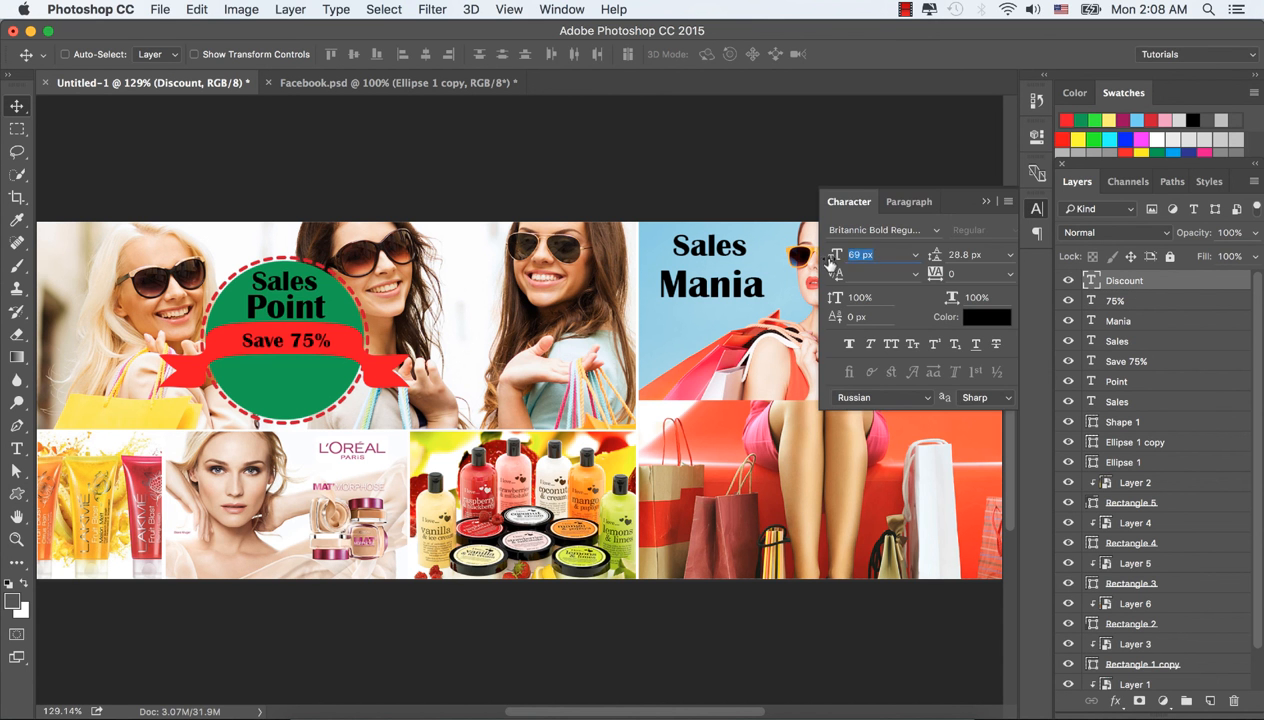
left_click_drag(826, 260, 801, 255)
left_click(986, 202)
left_click_drag(916, 294, 933, 286)
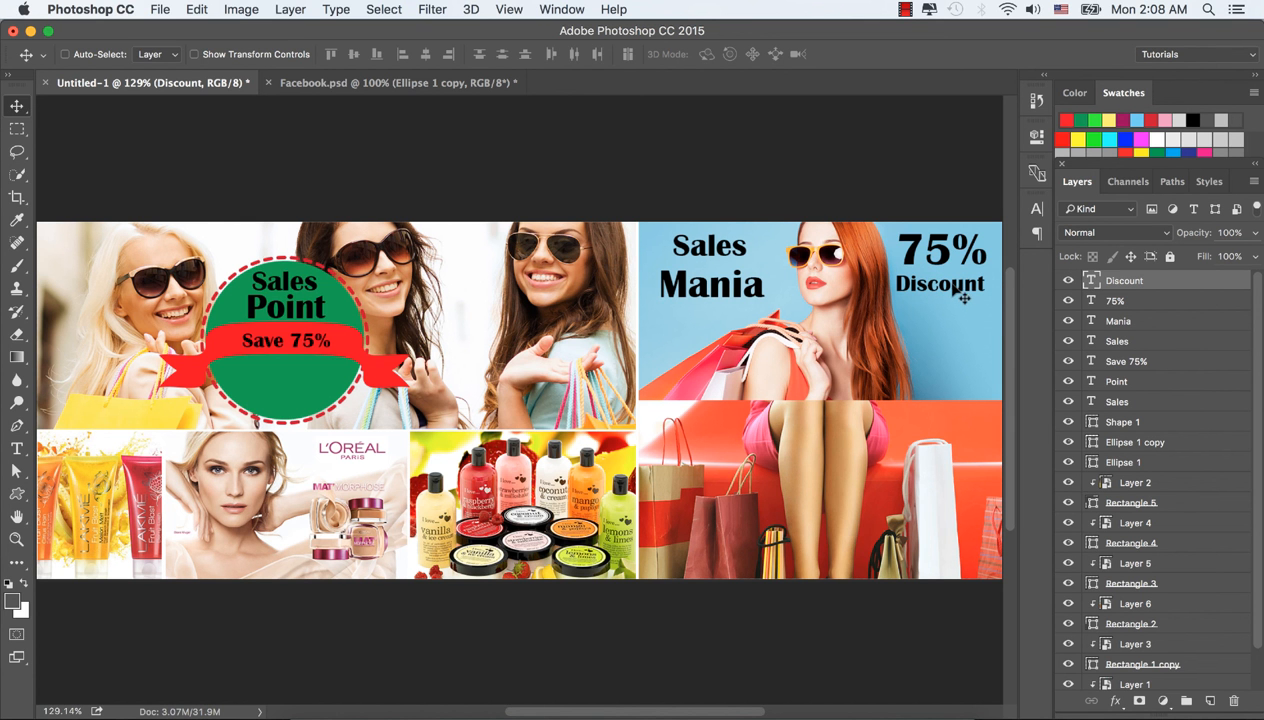
left_click_drag(951, 290, 951, 290)
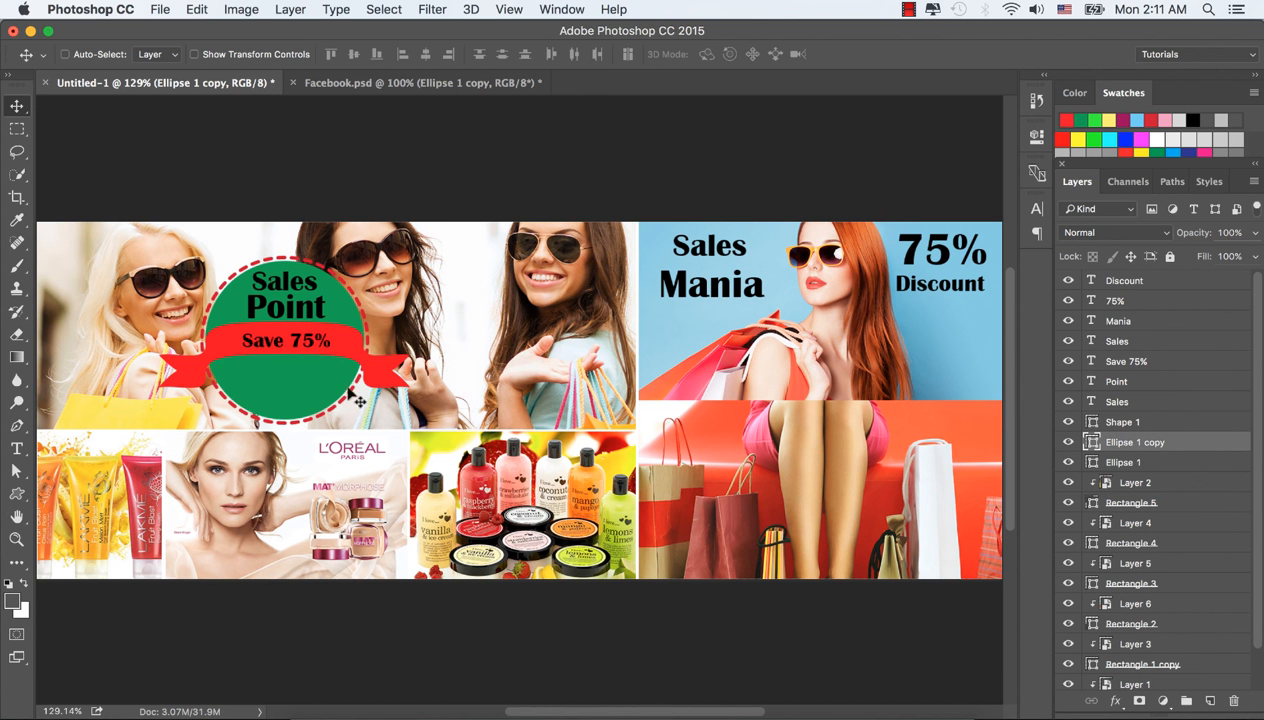
Step: Add a Bevel & Emboss effect to the red ribbon shape layer, Shape 1
left_click(1067, 422)
left_click(1067, 422)
left_click(1116, 423)
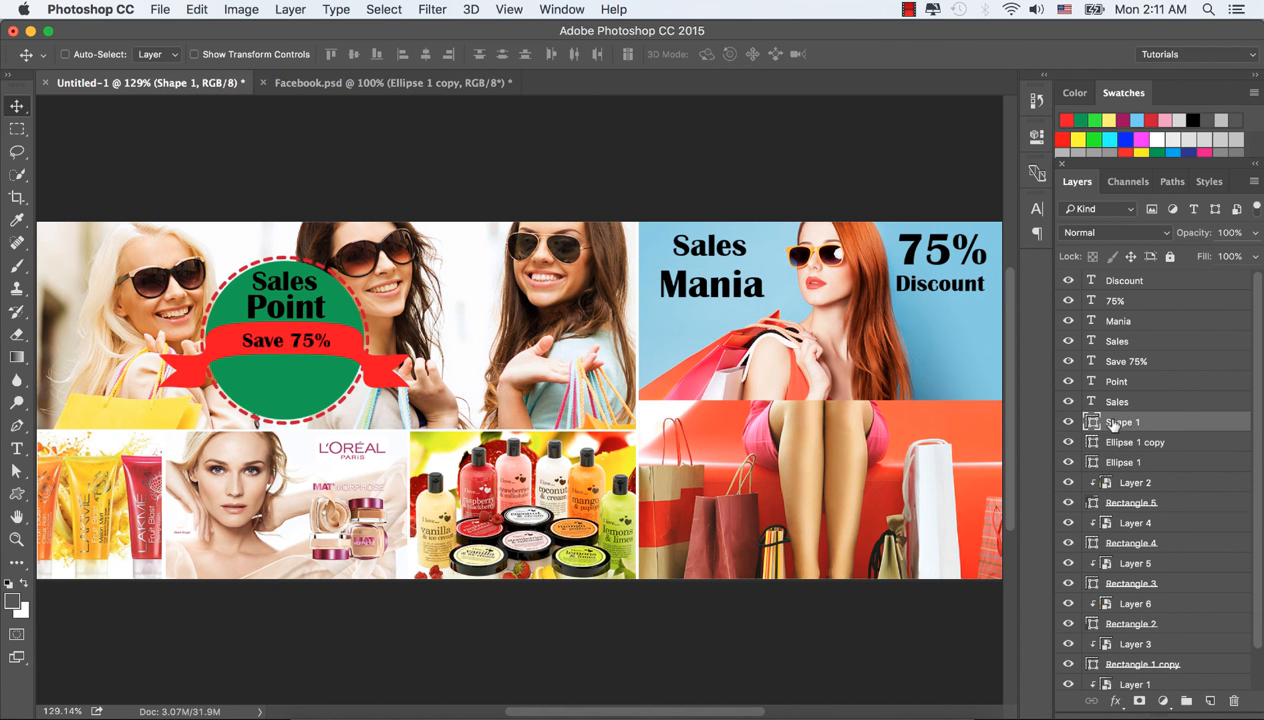
left_click(1114, 700)
left_click(1163, 532)
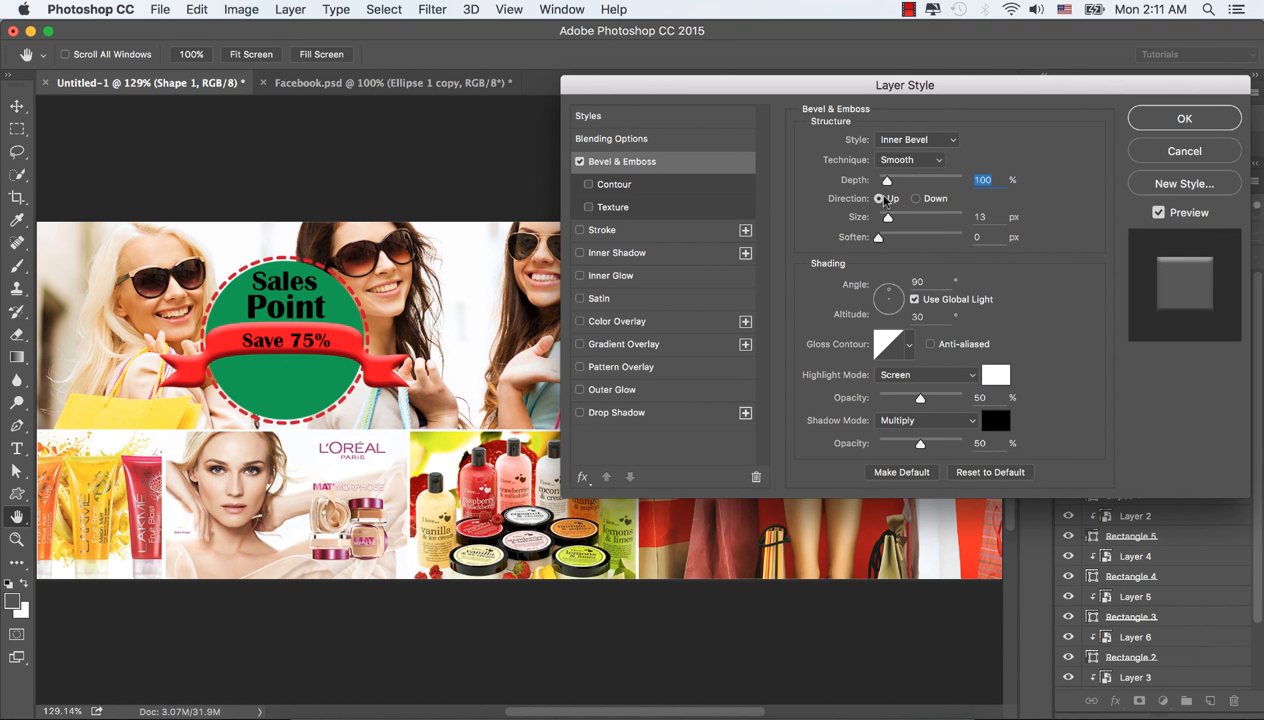
left_click(947, 147)
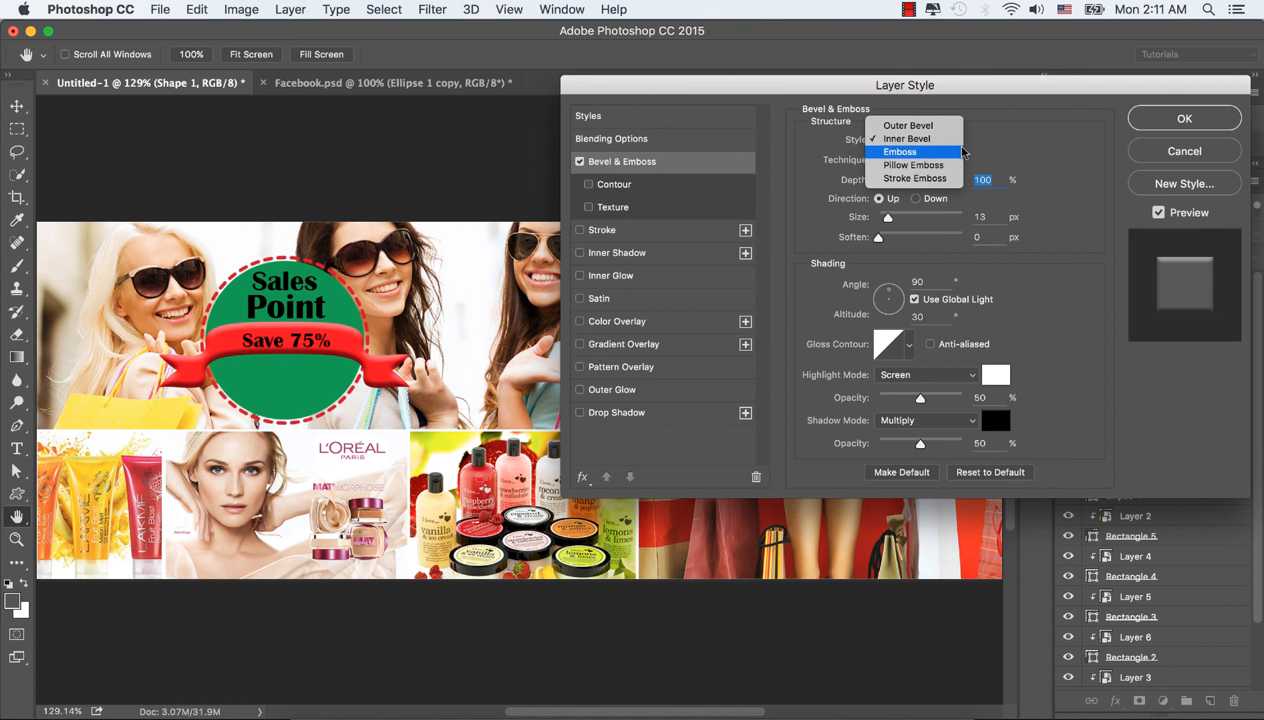
left_click(1006, 130)
left_click(908, 345)
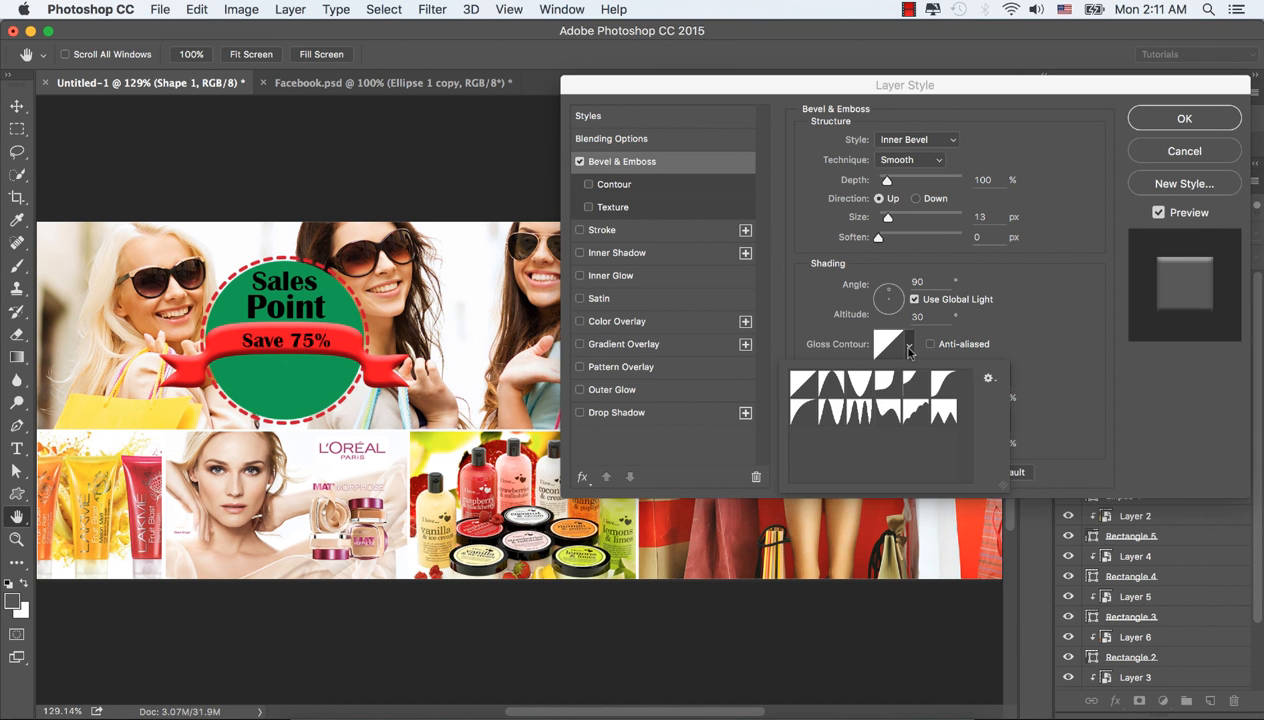
left_click(908, 345)
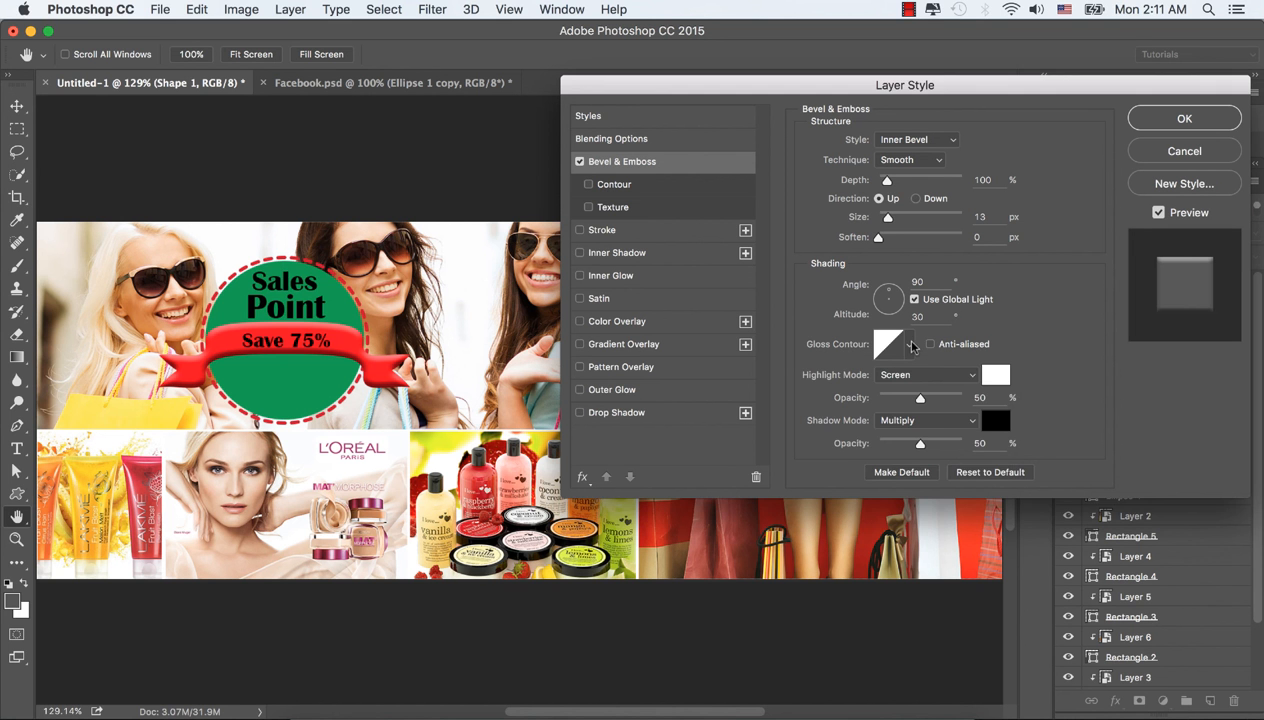
left_click(908, 345)
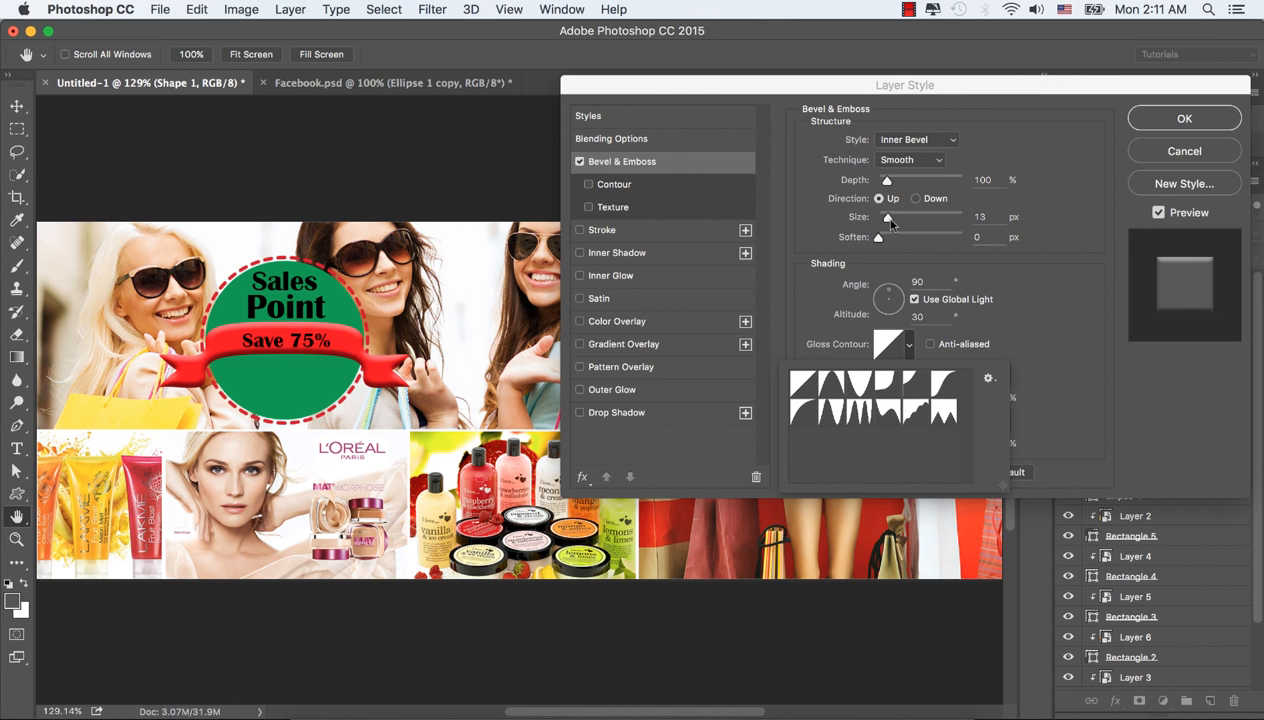
Step: Set the ribbon's bevel depth to 230%, highlight opacity to 72% and size to 6 px, and apply the effect
left_click_drag(889, 220, 887, 222)
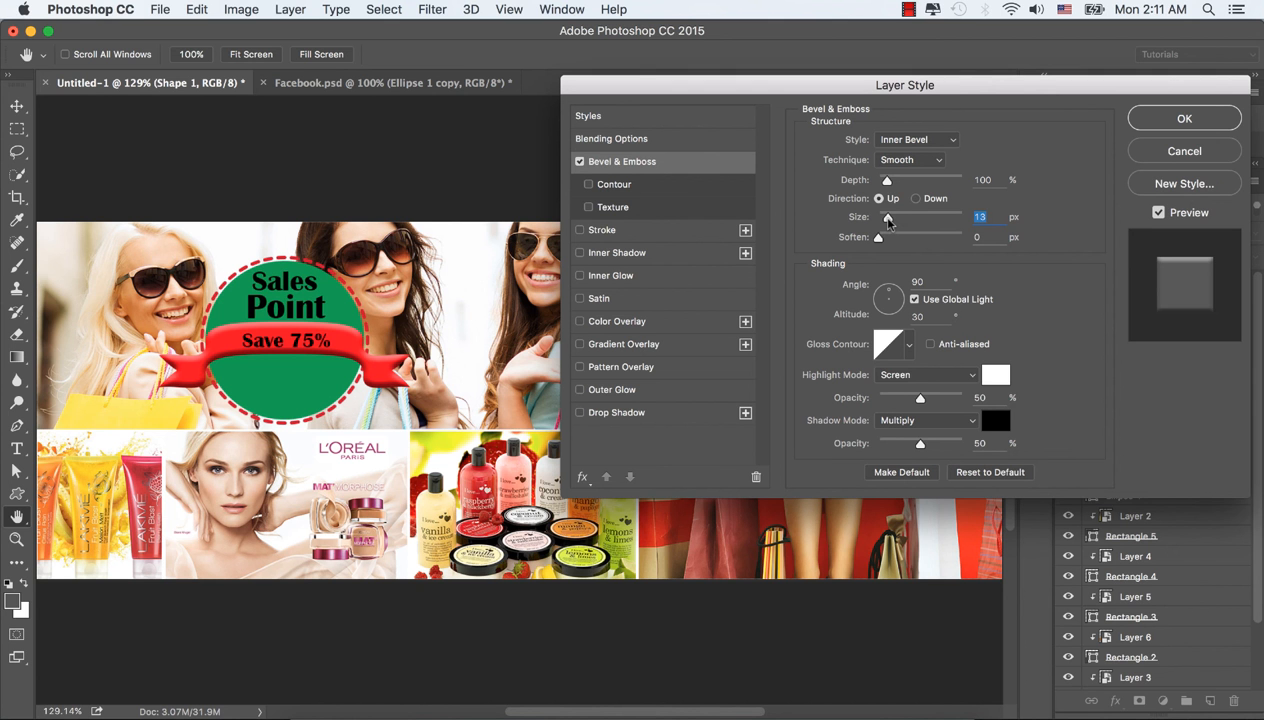
mouse_move(886, 180)
left_mouse_down()
mouse_move(919, 181)
mouse_move(887, 182)
mouse_move(898, 181)
left_mouse_up()
mouse_move(918, 398)
left_mouse_down()
mouse_move(953, 401)
mouse_move(940, 405)
left_mouse_up()
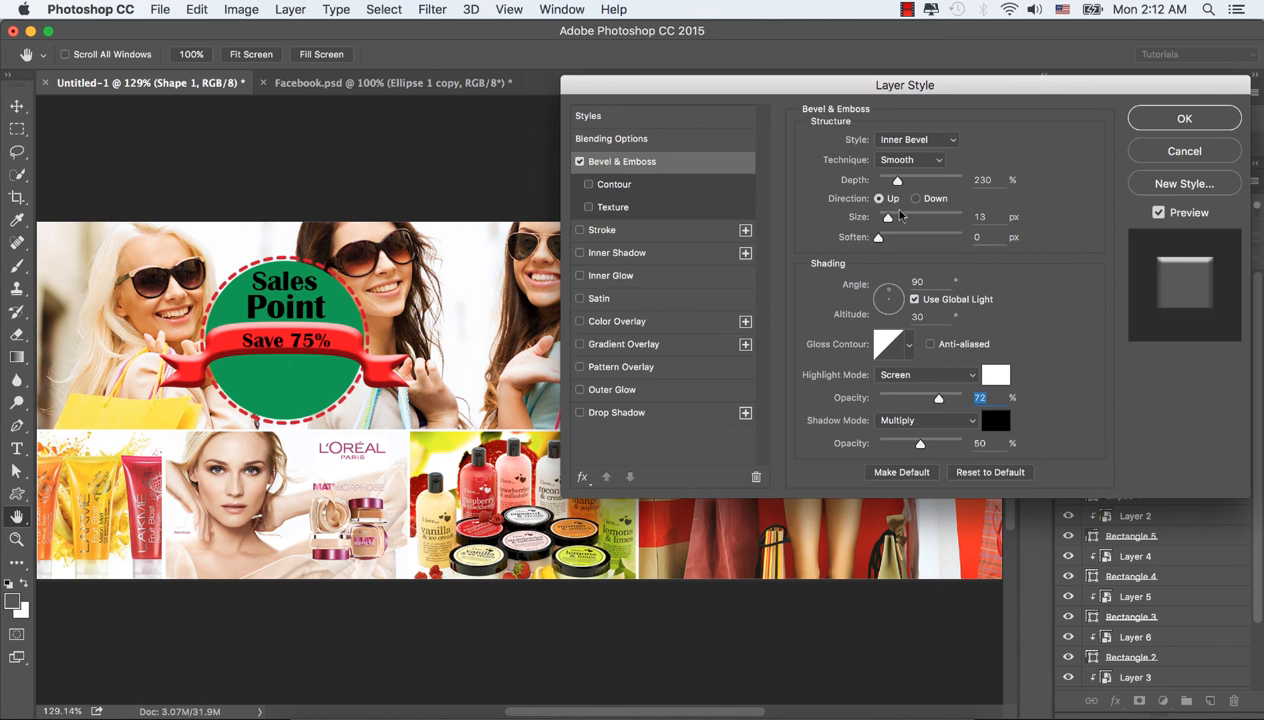
left_click_drag(889, 222, 883, 222)
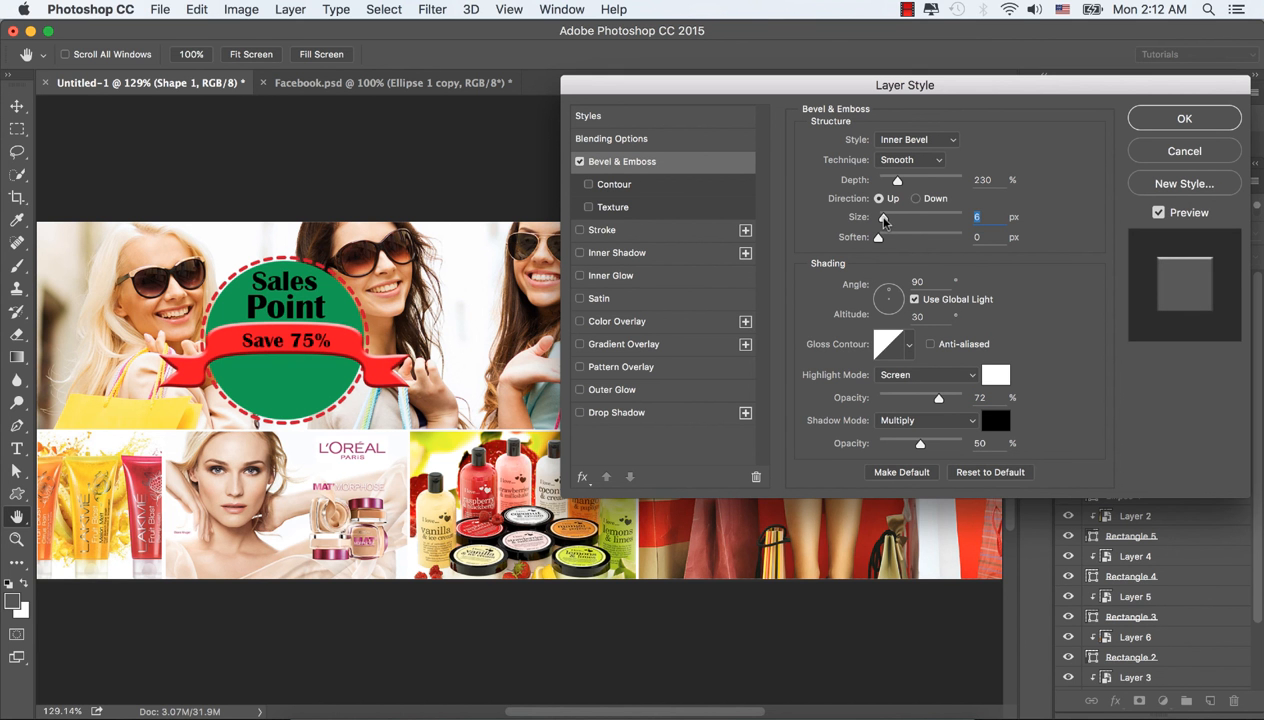
left_click(1190, 118)
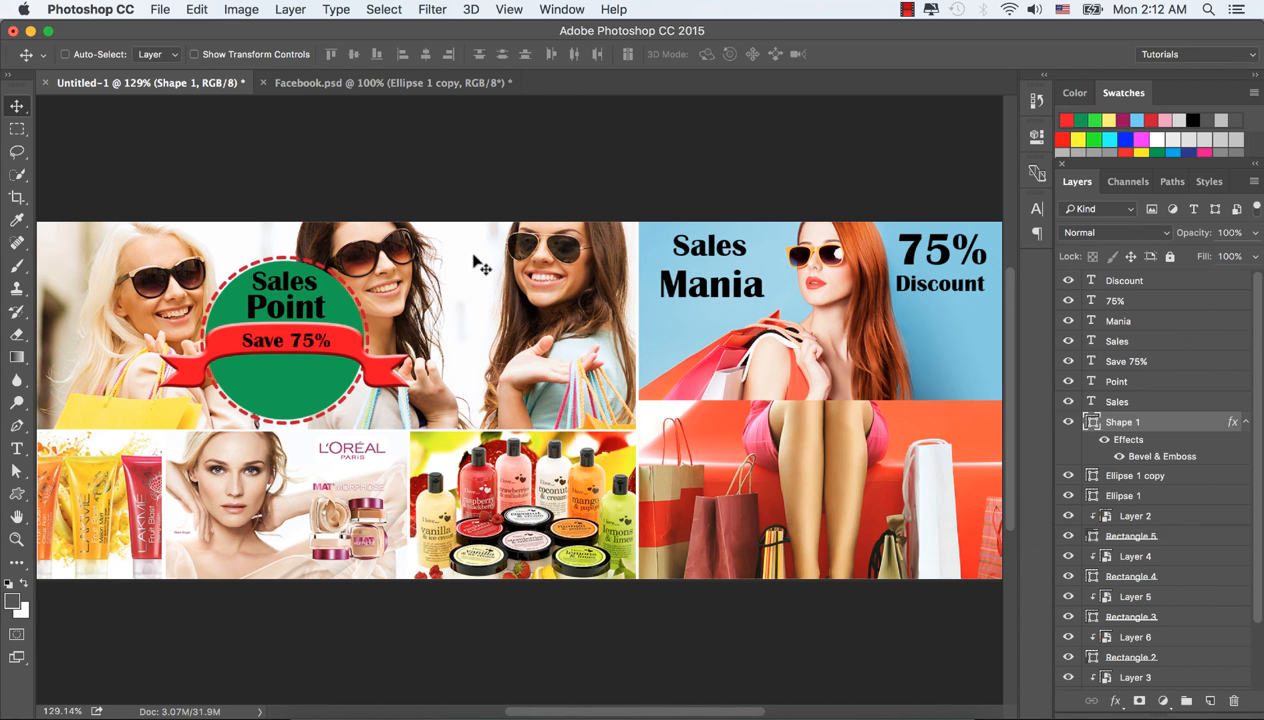